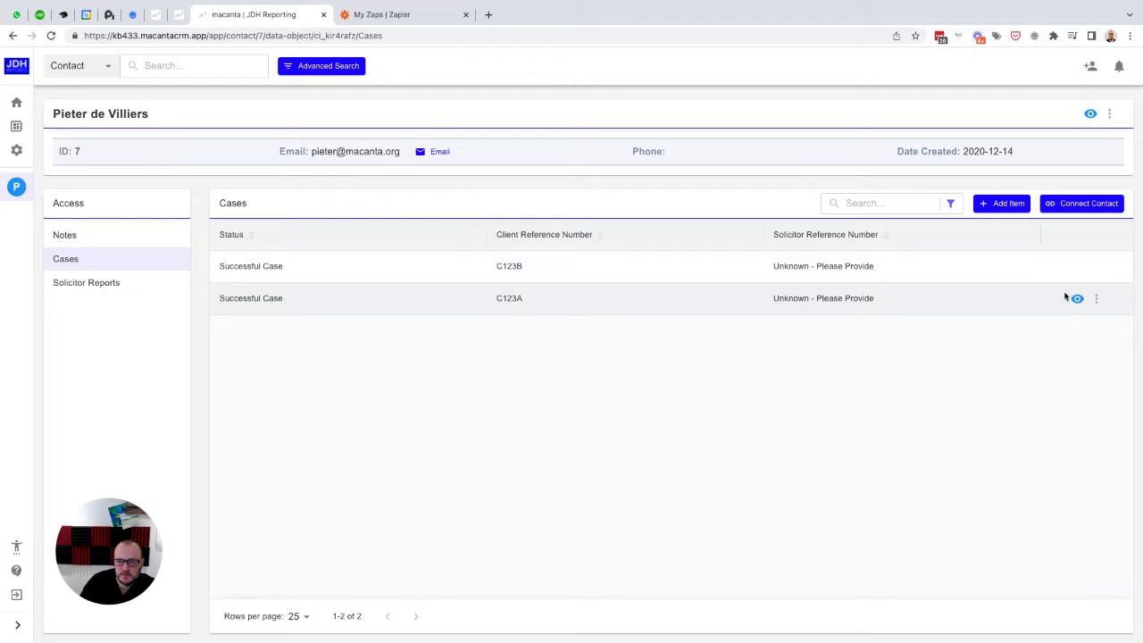
Step: Examine the general details, requested documents and invoice fields of both cases listed for the contact
{"action": "left_click", "coordinate": [1077, 266]}
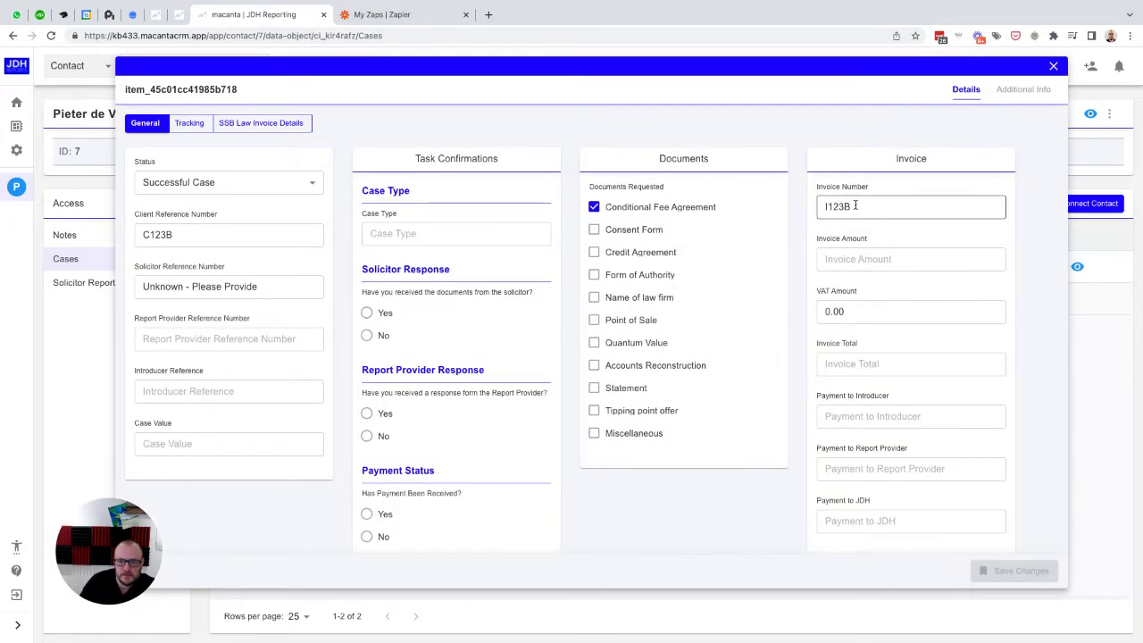
{"action": "left_click", "coordinate": [1054, 68]}
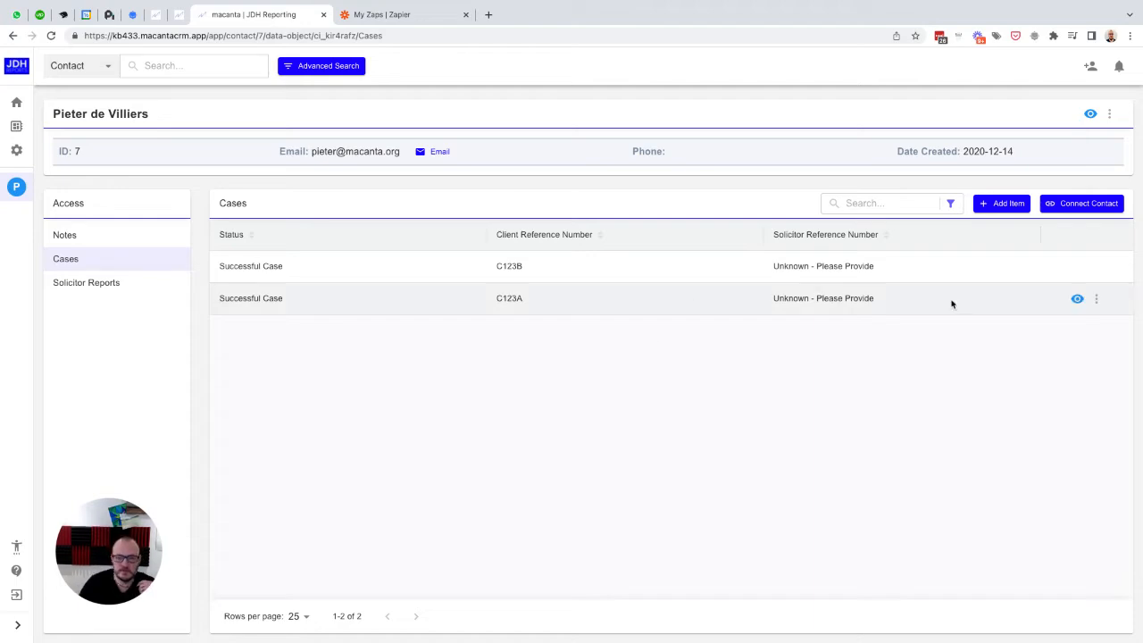
{"action": "left_click", "coordinate": [1077, 300]}
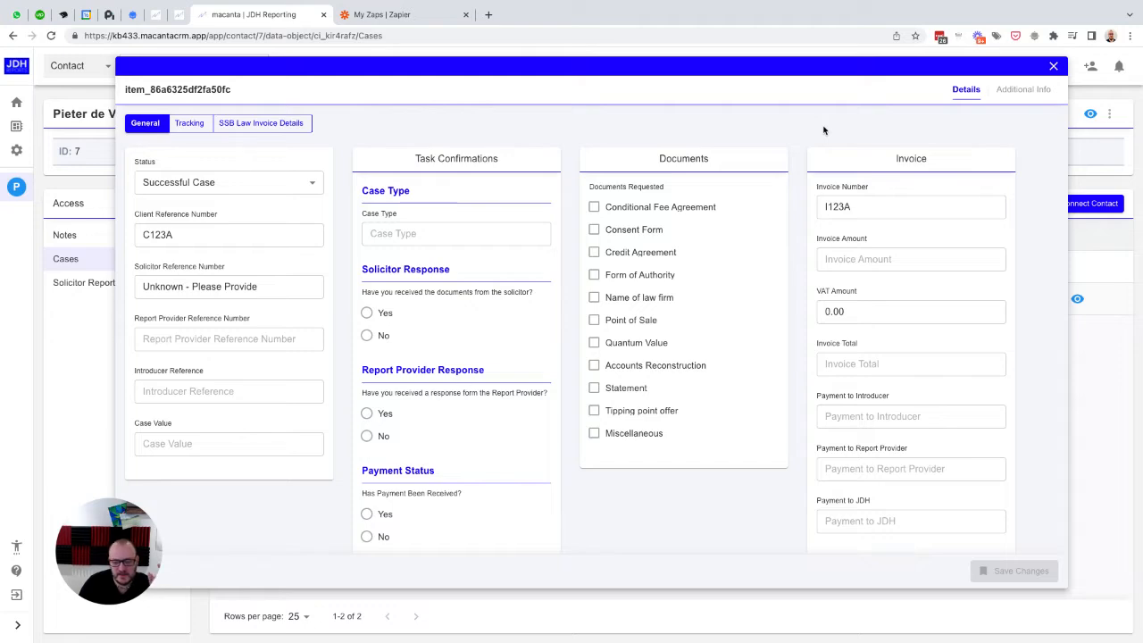
{"action": "left_click", "coordinate": [1054, 69]}
{"action": "left_click", "coordinate": [1077, 267]}
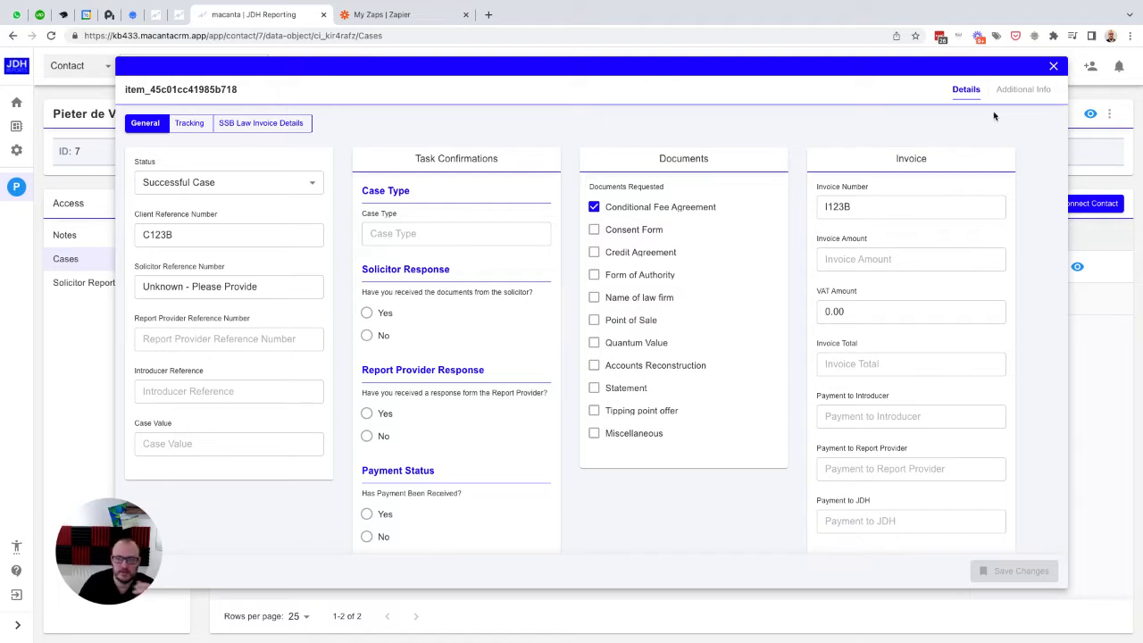
{"action": "left_click", "coordinate": [1054, 69]}
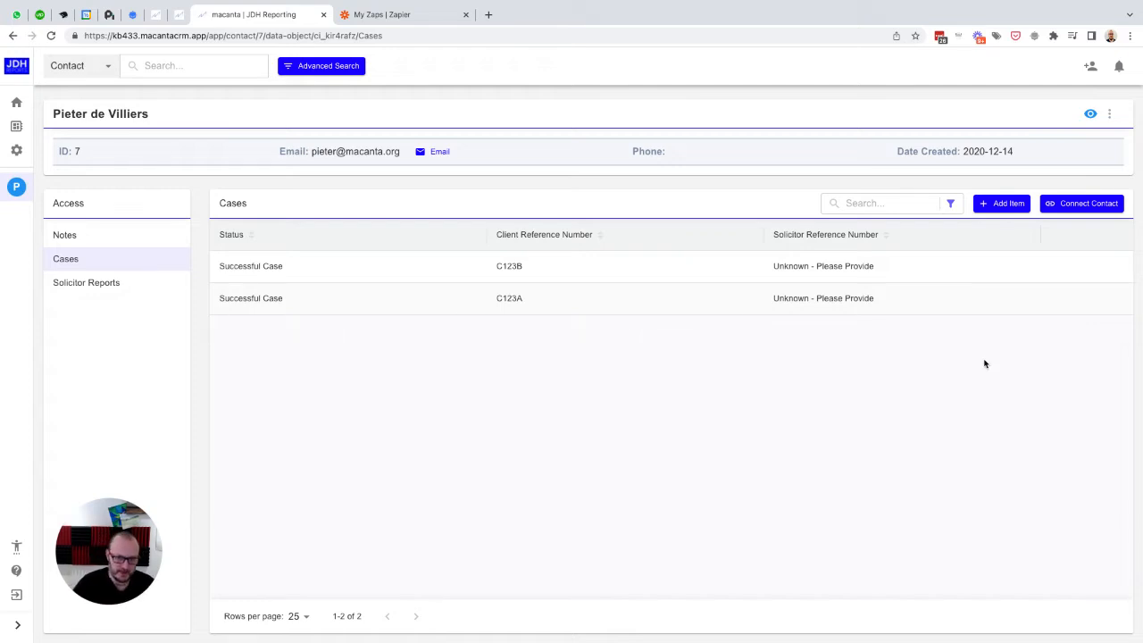
{"action": "mouse_move", "coordinate": [967, 303]}
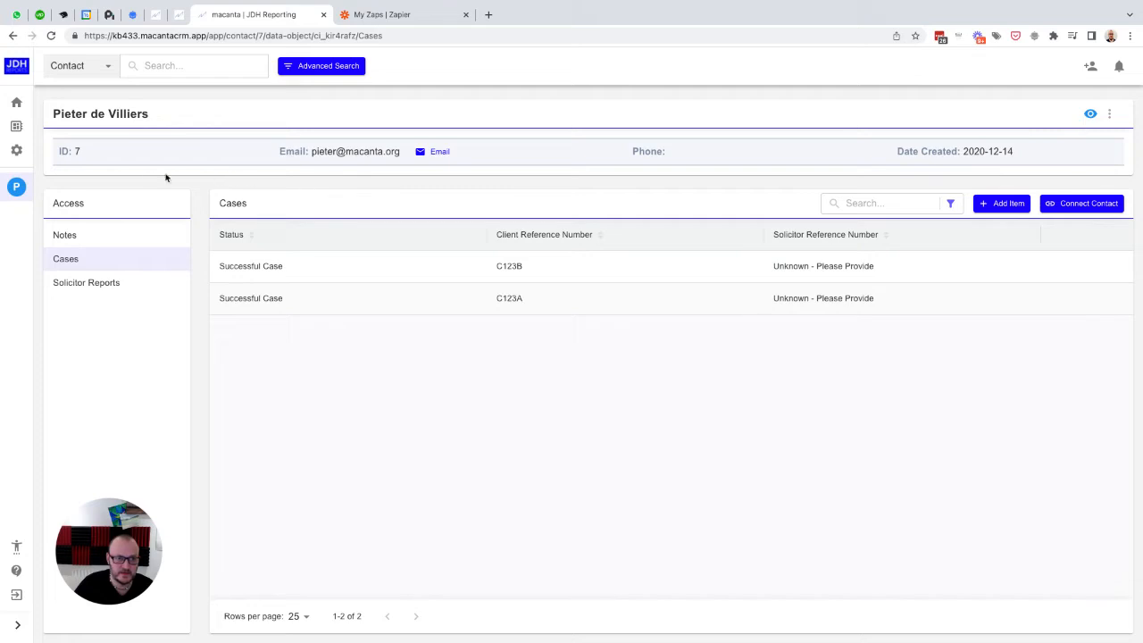
Step: Open the sections and fields configuration of the Cases data object in the Object Builder
{"action": "left_click", "coordinate": [17, 151]}
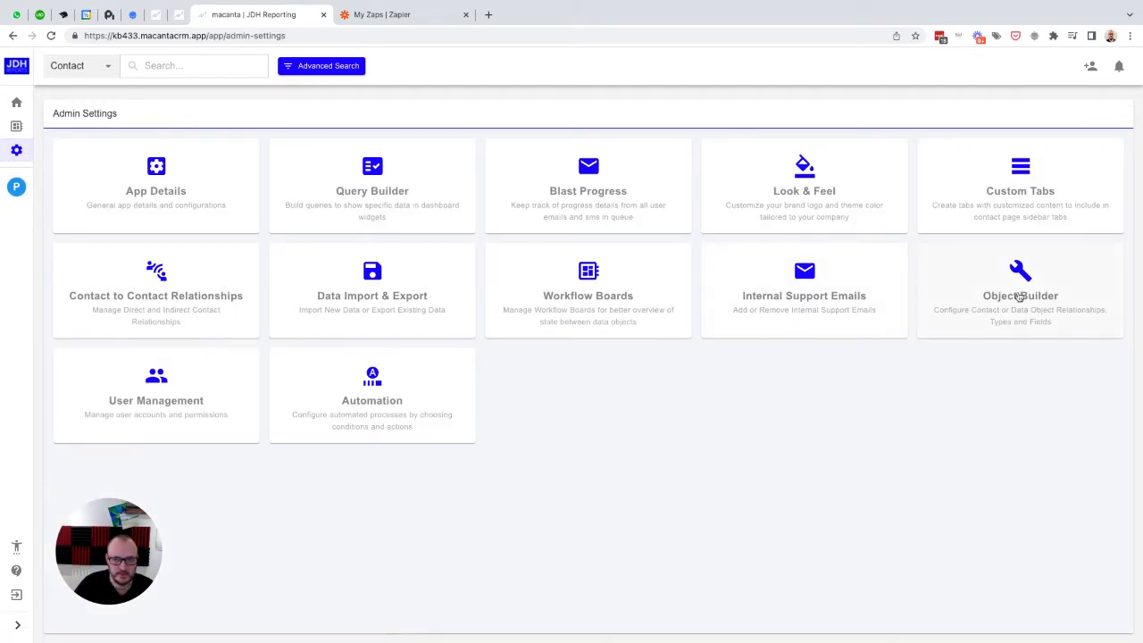
{"action": "left_click", "coordinate": [1018, 295]}
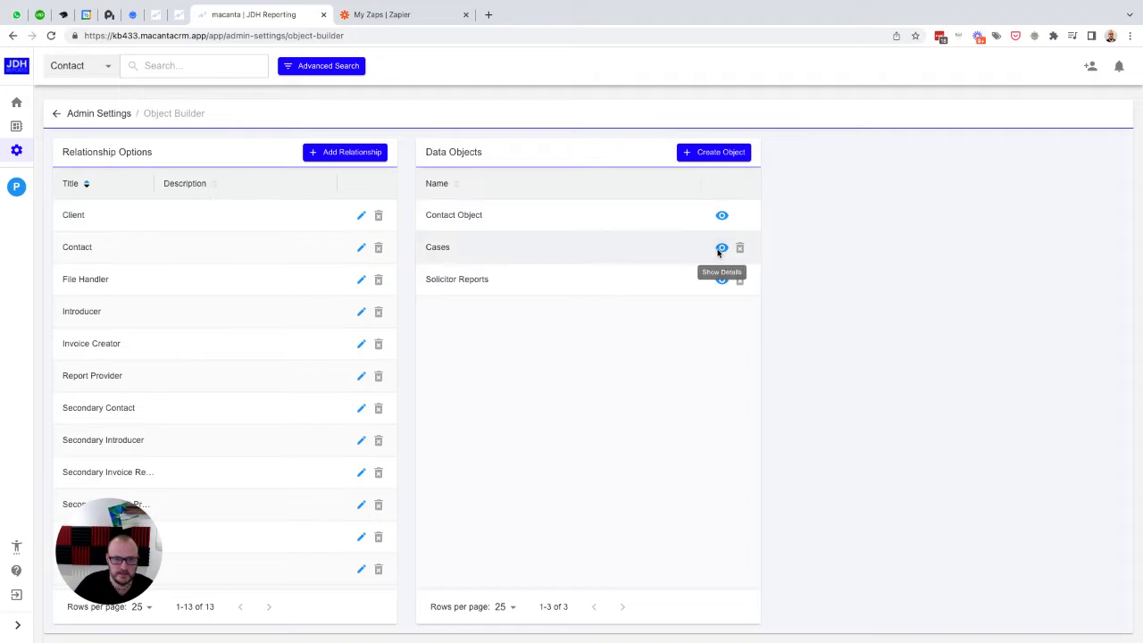
{"action": "left_click", "coordinate": [721, 249]}
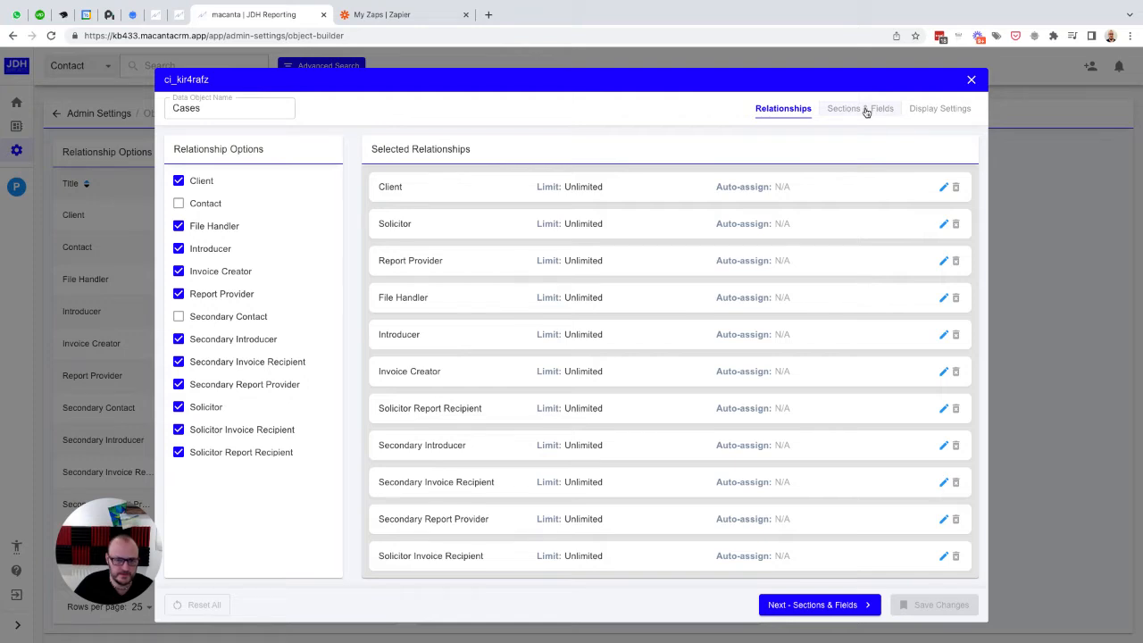
{"action": "left_click", "coordinate": [865, 110]}
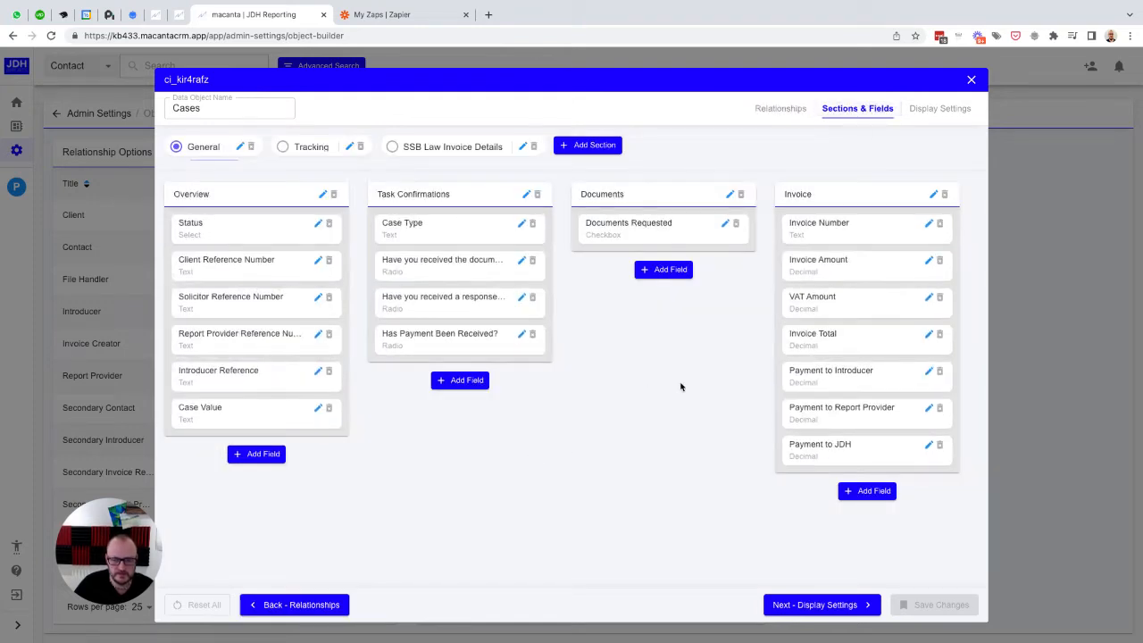
Step: Add a section named Invoice Offset Details to the Cases object in 4th position
{"action": "left_click", "coordinate": [589, 148]}
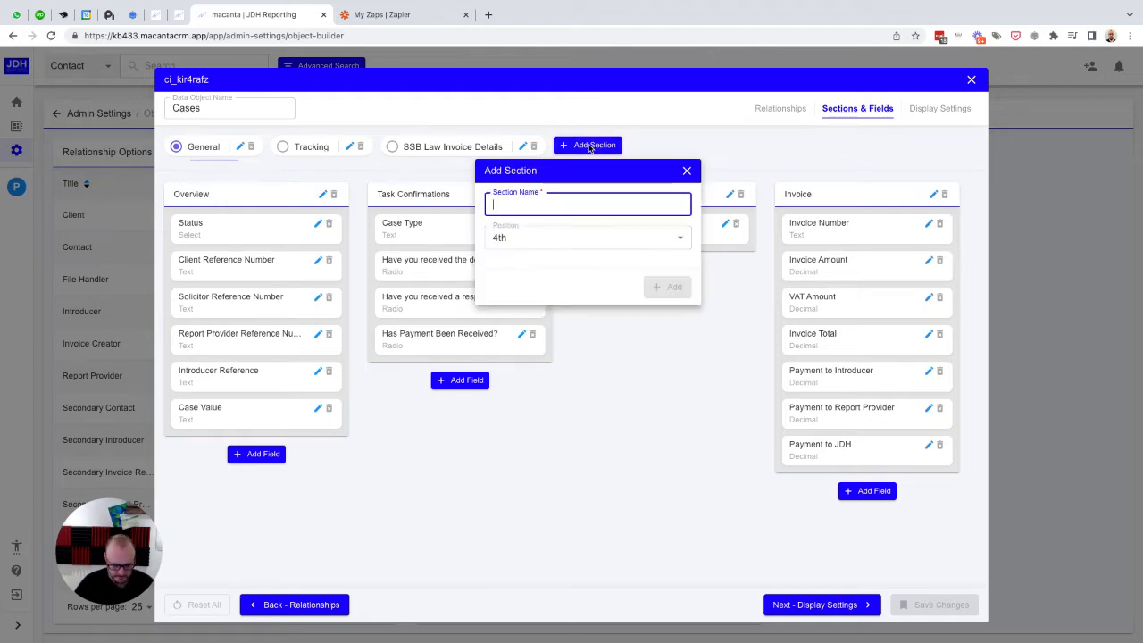
{"action": "type", "text": "Invoice Off"}
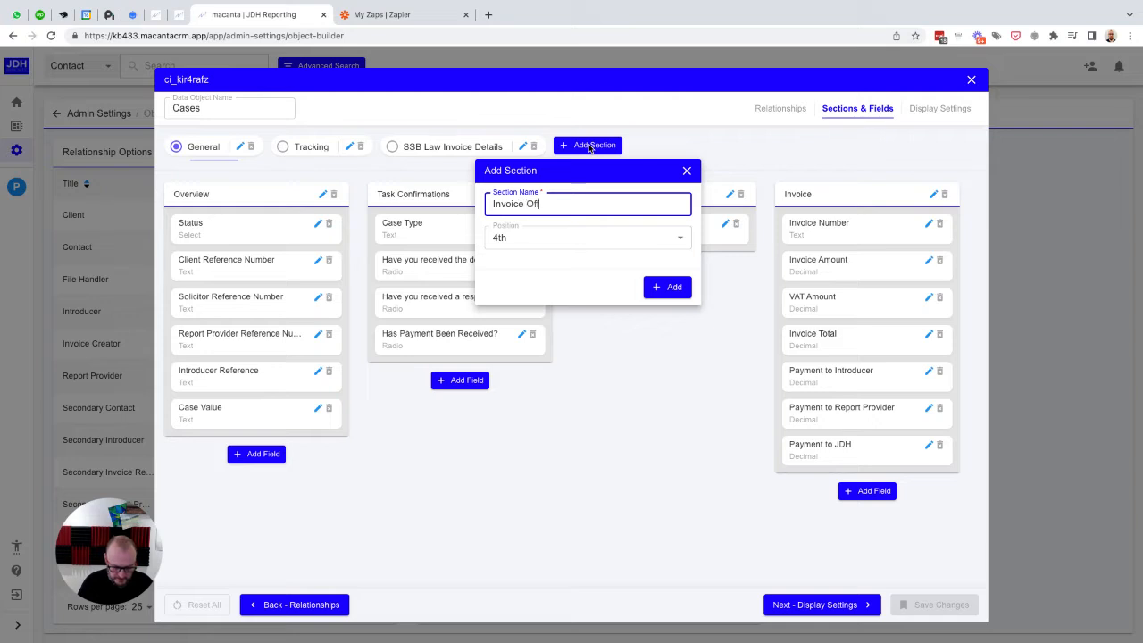
{"action": "type", "text": "set D"}
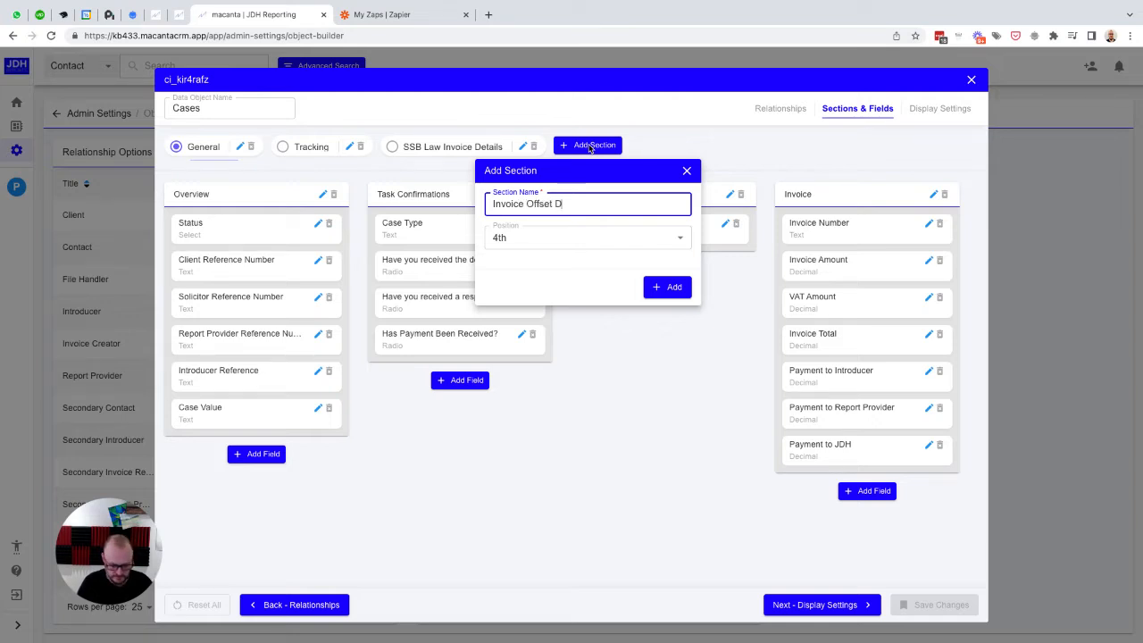
{"action": "type", "text": "etails"}
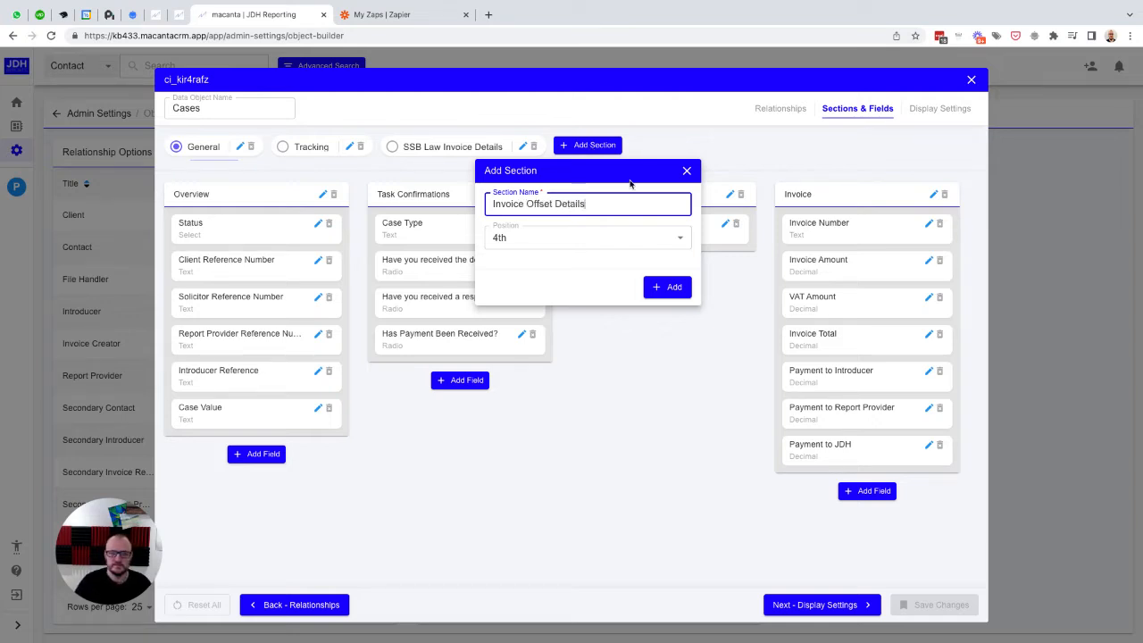
{"action": "left_click", "coordinate": [669, 288]}
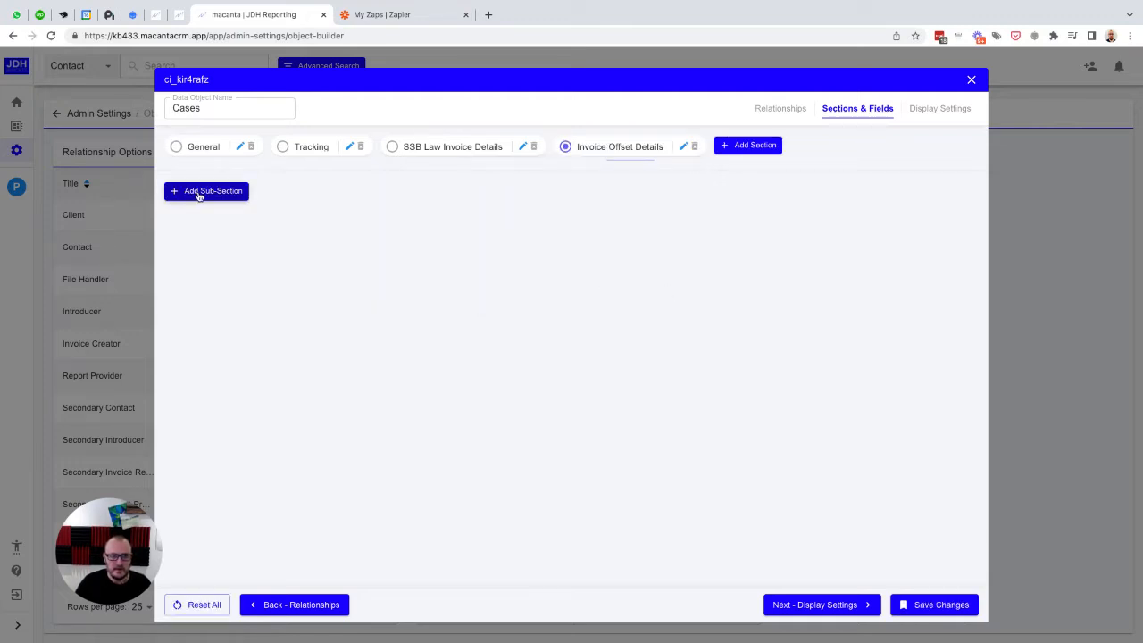
Step: Add two sub-sections to the Invoice Offset Details section: Offset Against in 1st position and Offset From in 2nd
{"action": "left_click", "coordinate": [199, 192]}
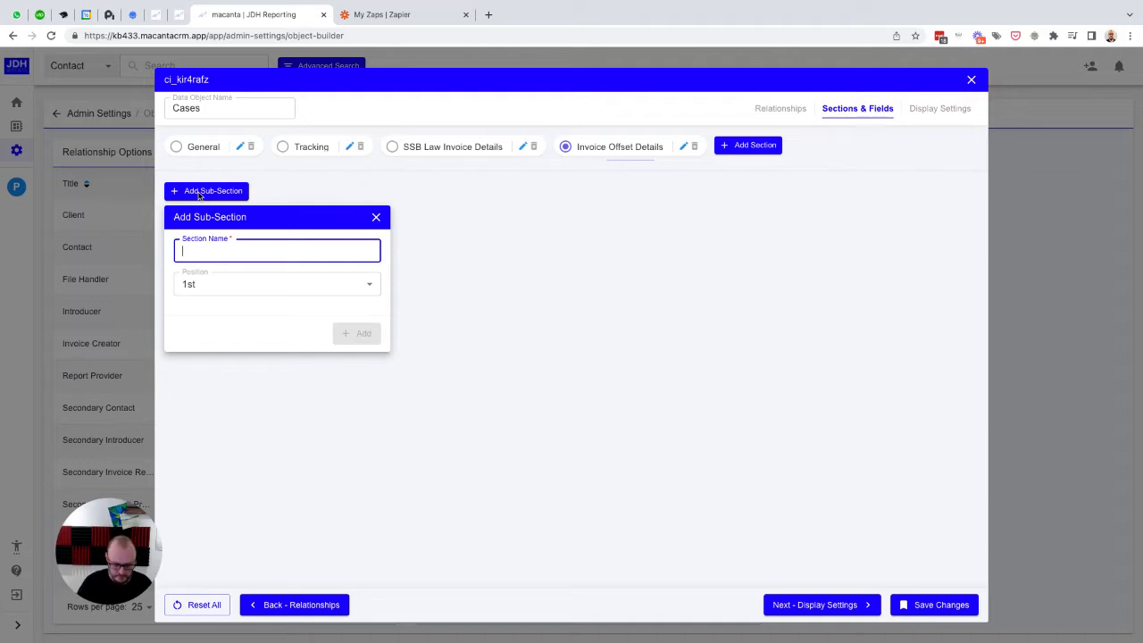
{"action": "type", "text": "Off"}
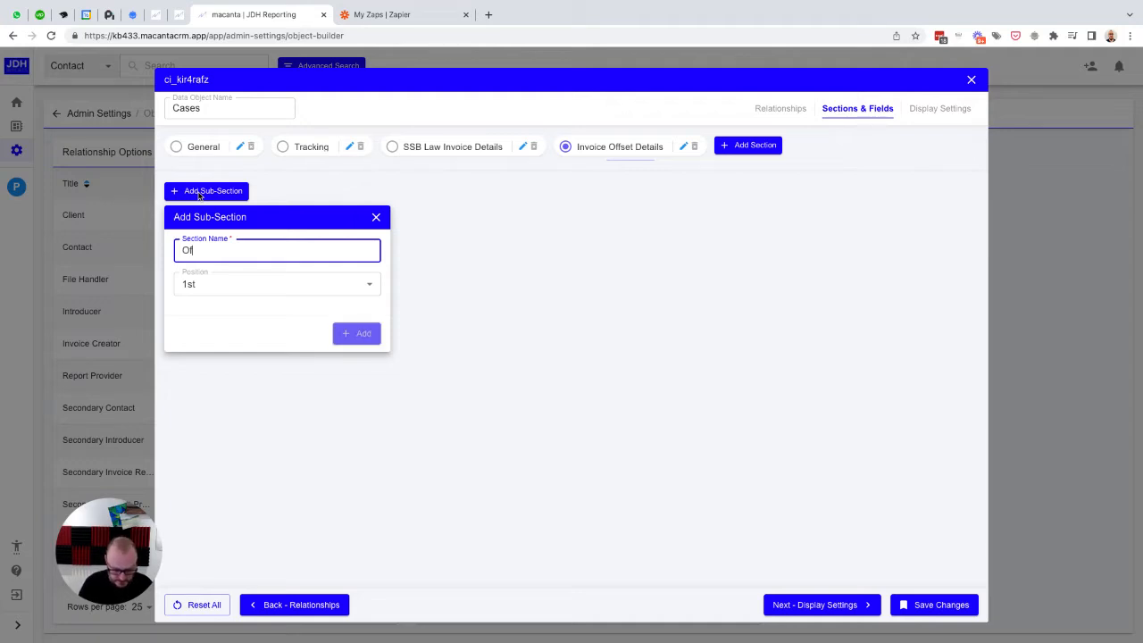
{"action": "type", "text": "set Against"}
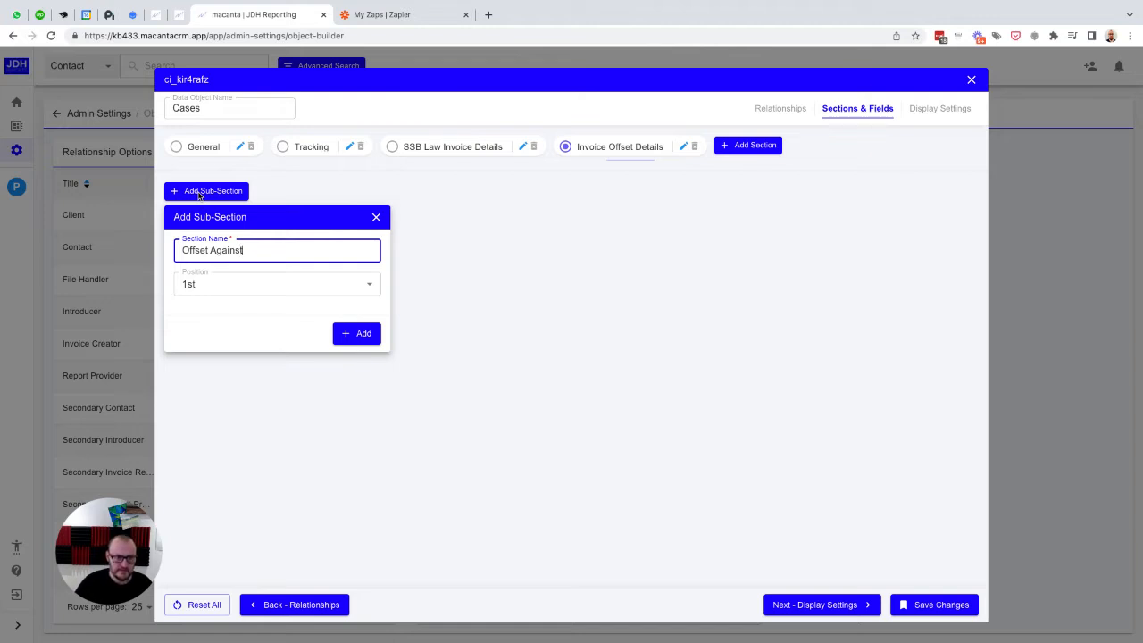
{"action": "left_click", "coordinate": [358, 333]}
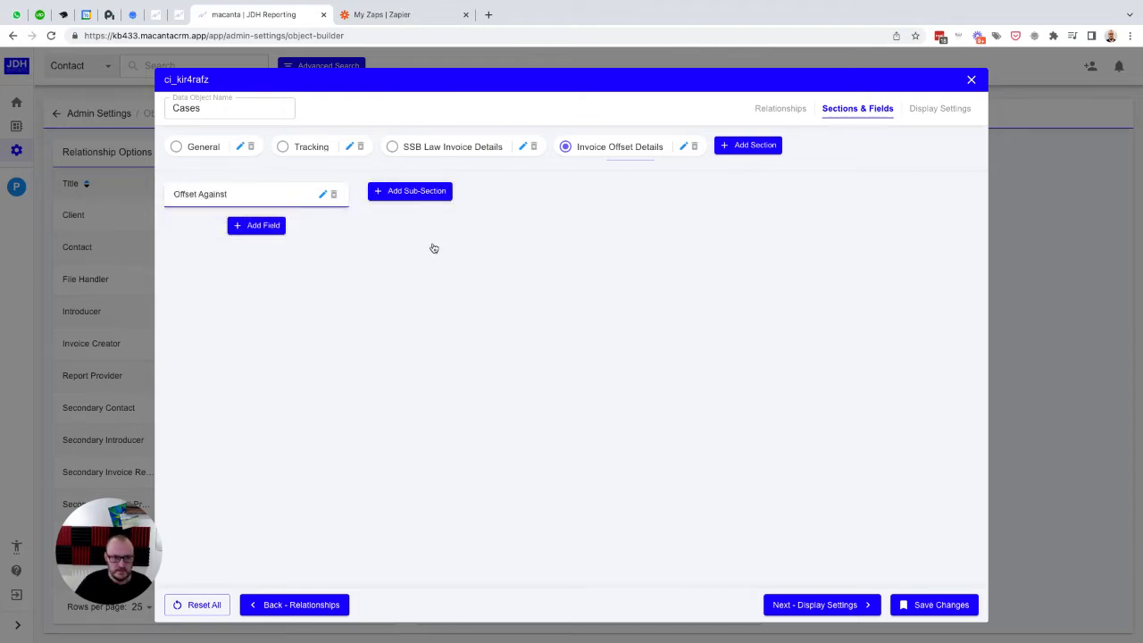
{"action": "left_click", "coordinate": [414, 195]}
{"action": "type", "text": "Off"}
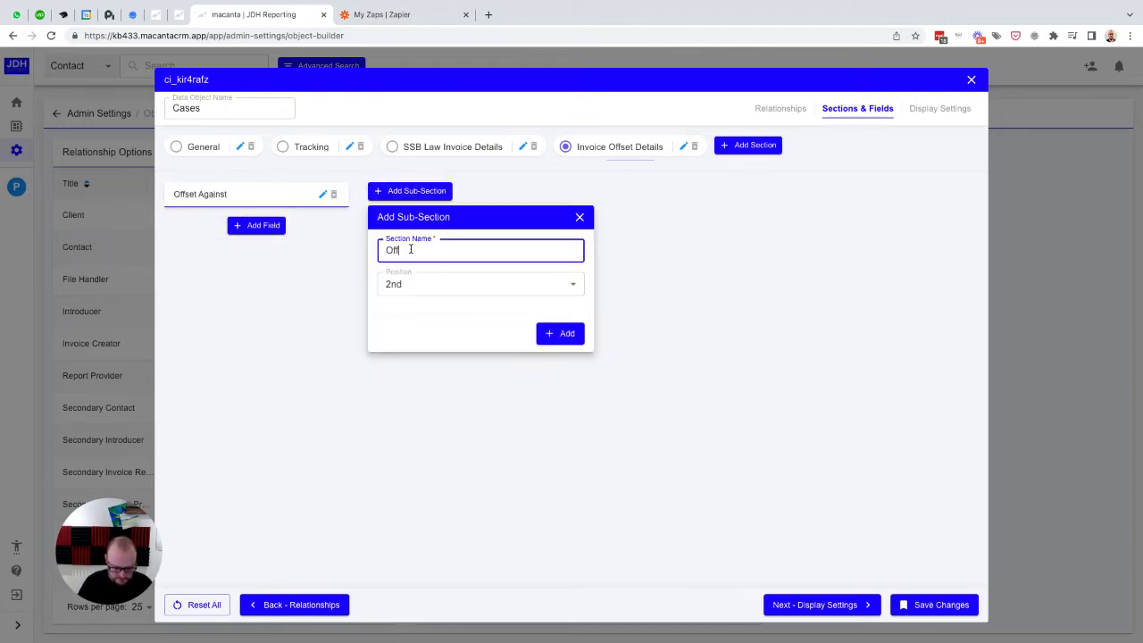
{"action": "type", "text": "set From"}
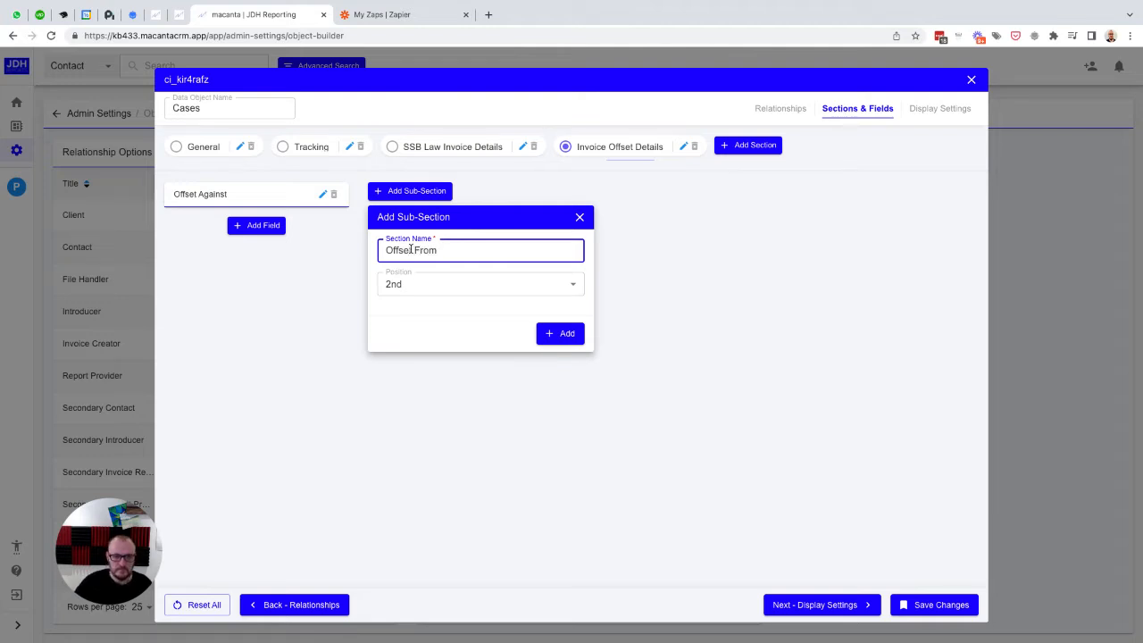
{"action": "left_click", "coordinate": [561, 334]}
Step: Add a text field named Against Case Ref to the Offset Against sub-section, with the same text as its placeholder
{"action": "left_click", "coordinate": [247, 226]}
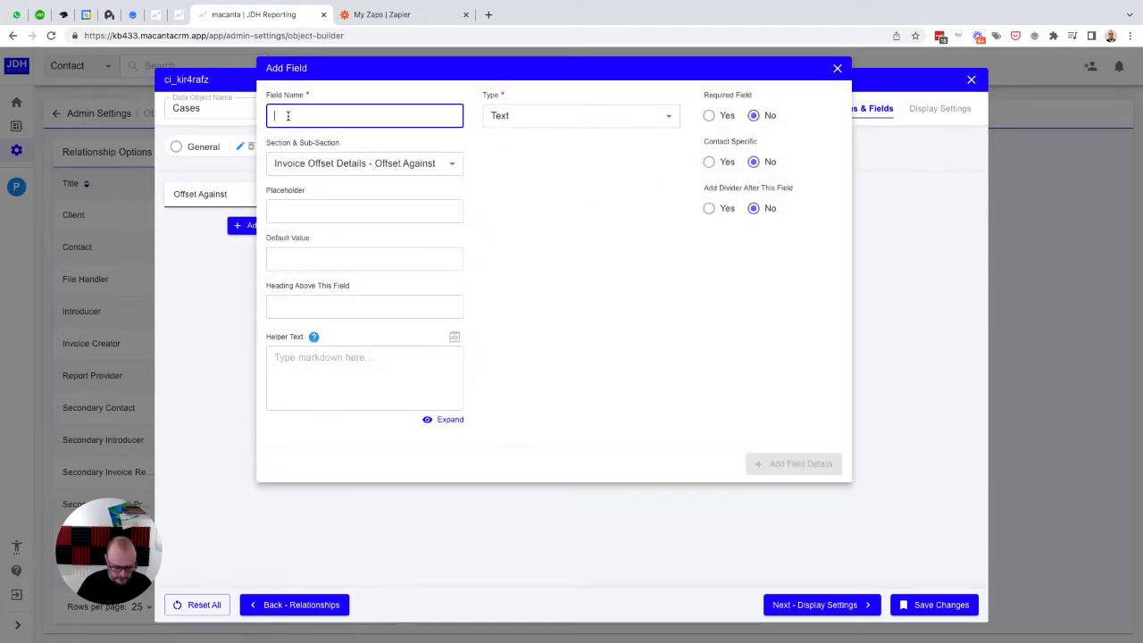
{"action": "type", "text": "Against"}
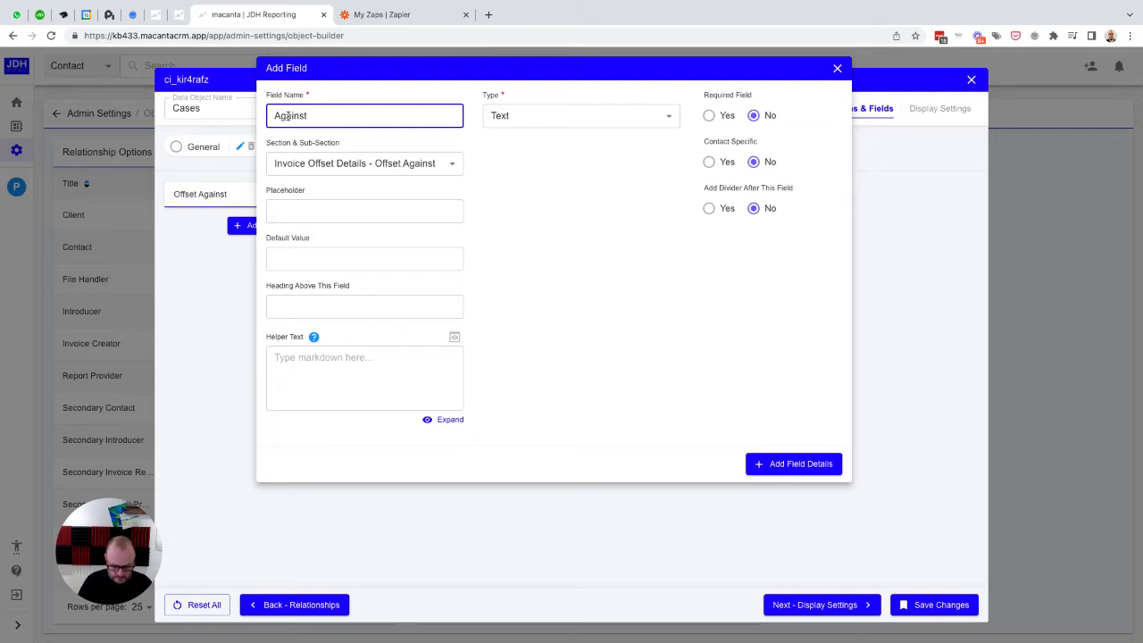
{"action": "type", "text": " Case"}
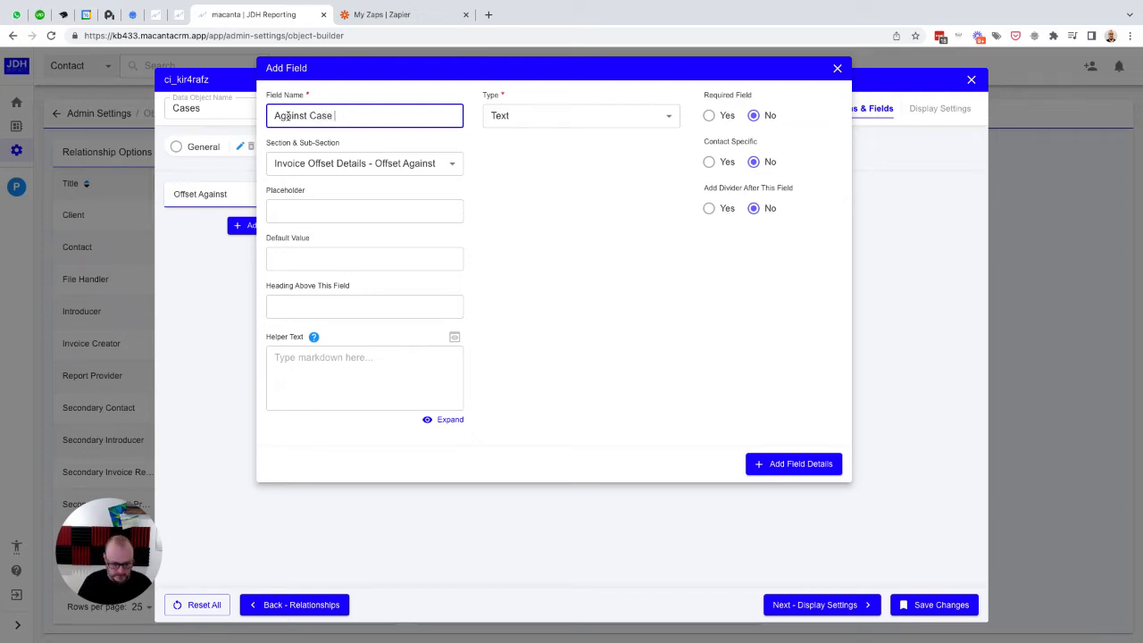
{"action": "type", "text": " Ref"}
{"action": "key", "text": "ctrl+a"}
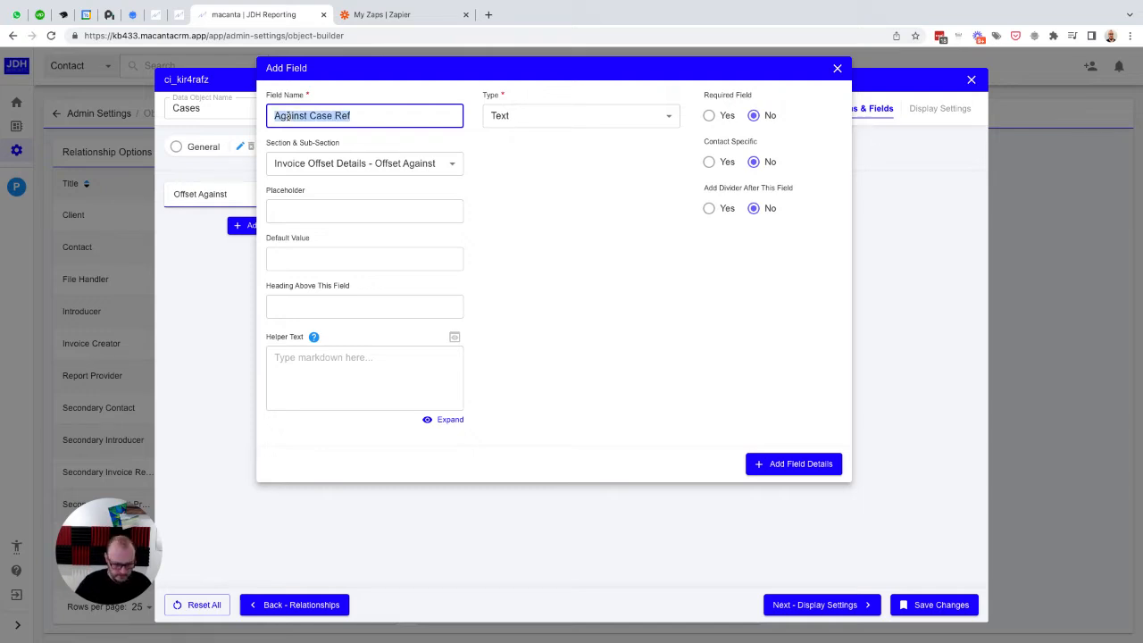
{"action": "key", "text": "ctrl+c"}
{"action": "key", "text": "Tab"}
{"action": "key", "text": "Tab"}
{"action": "key", "text": "ctrl+v"}
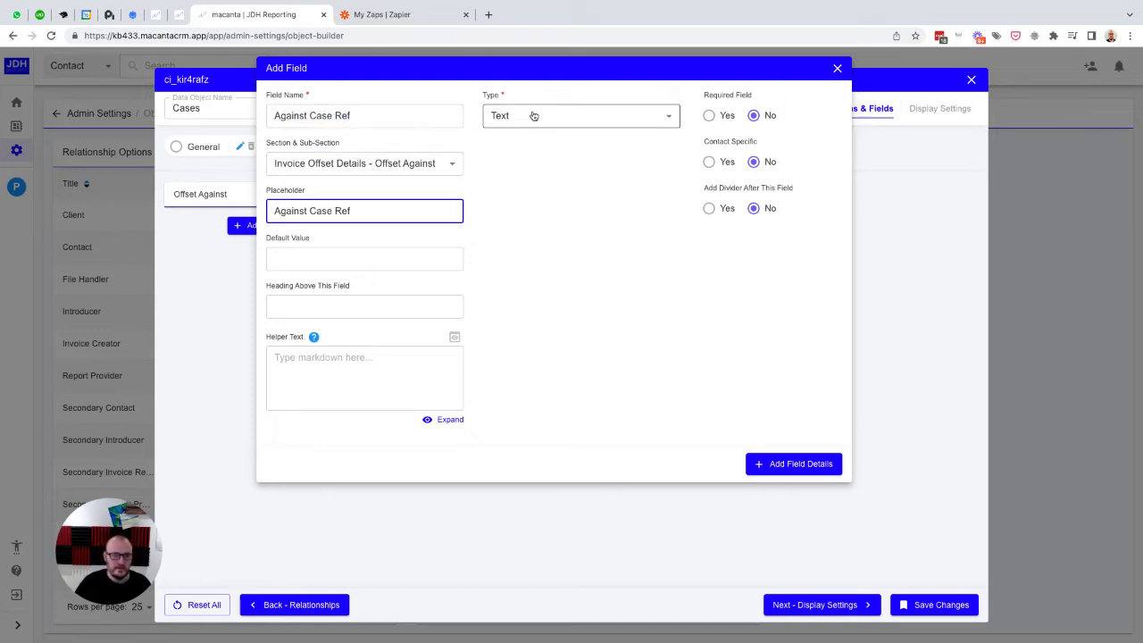
{"action": "left_click", "coordinate": [787, 464]}
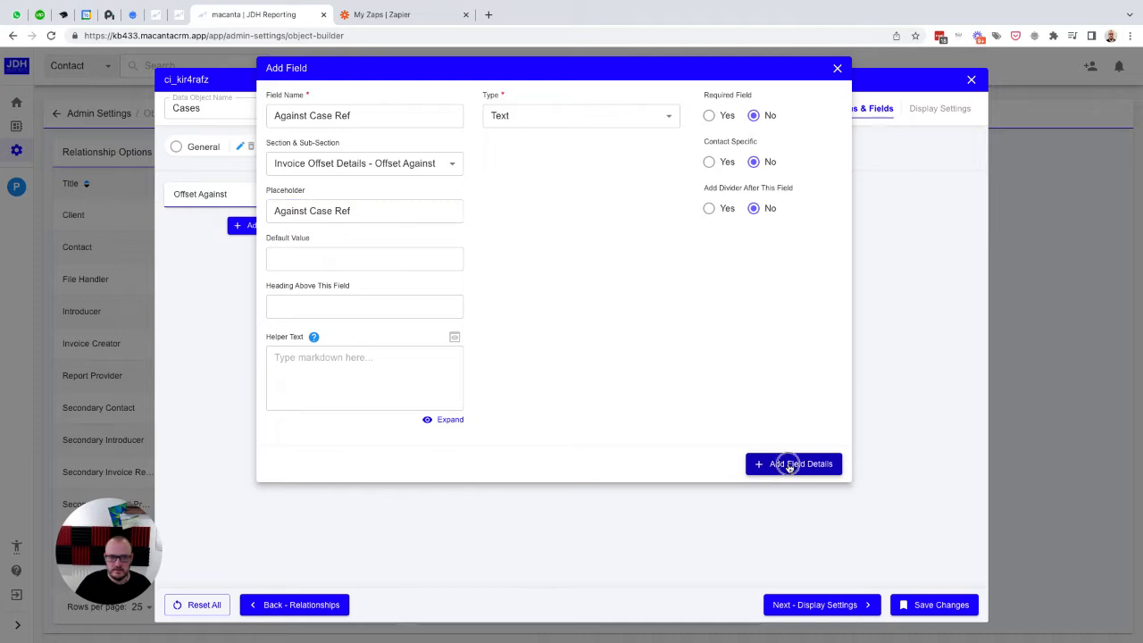
Step: Add a second text field, Against Invoice Ref, to the Offset Against sub-section and reuse its name as the placeholder
{"action": "left_click", "coordinate": [255, 270]}
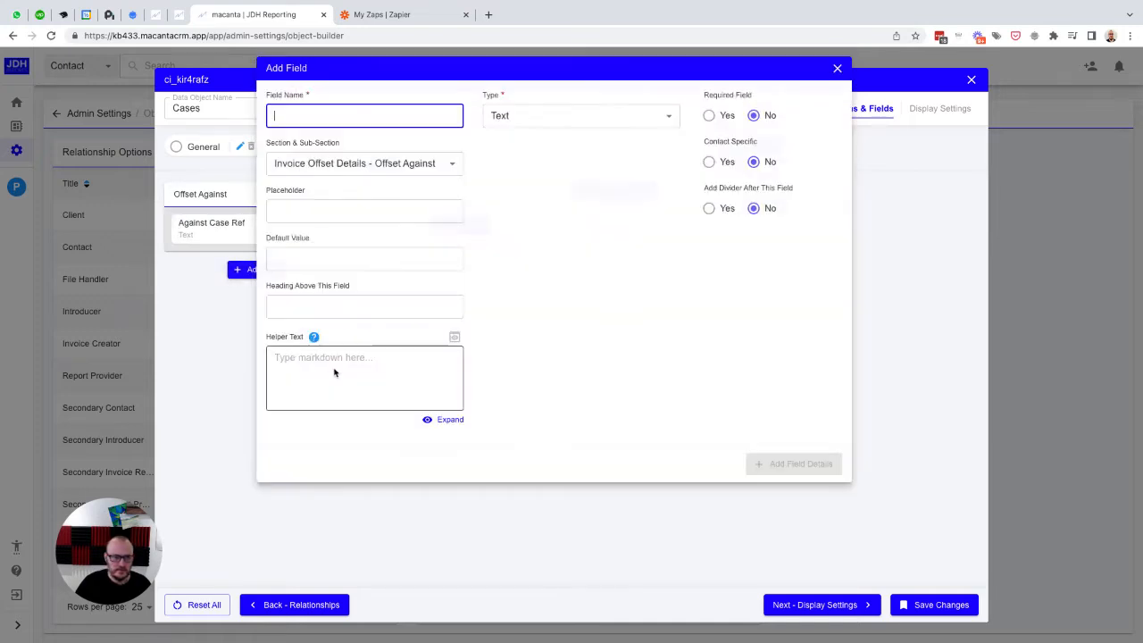
{"action": "type", "text": "Agains"}
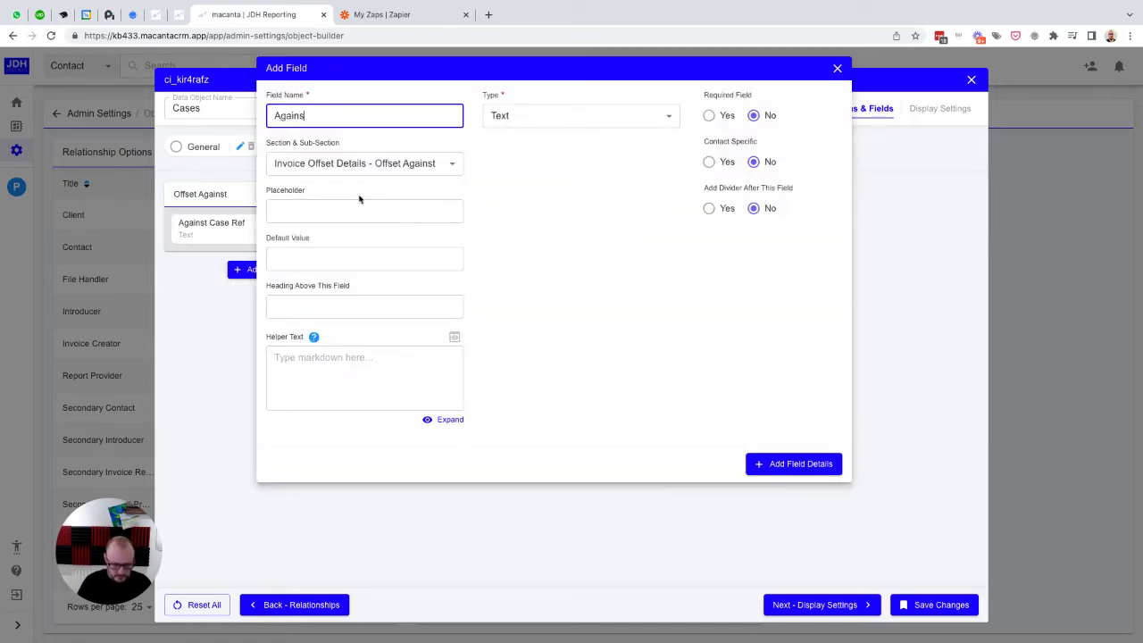
{"action": "type", "text": "t Invoic"}
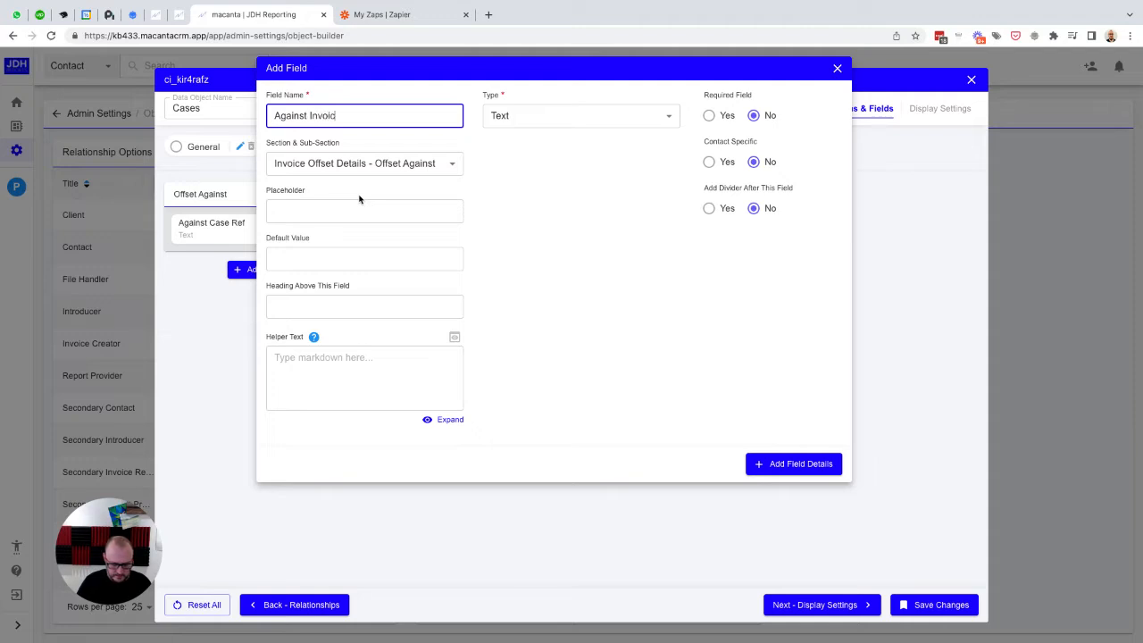
{"action": "type", "text": "e Ref"}
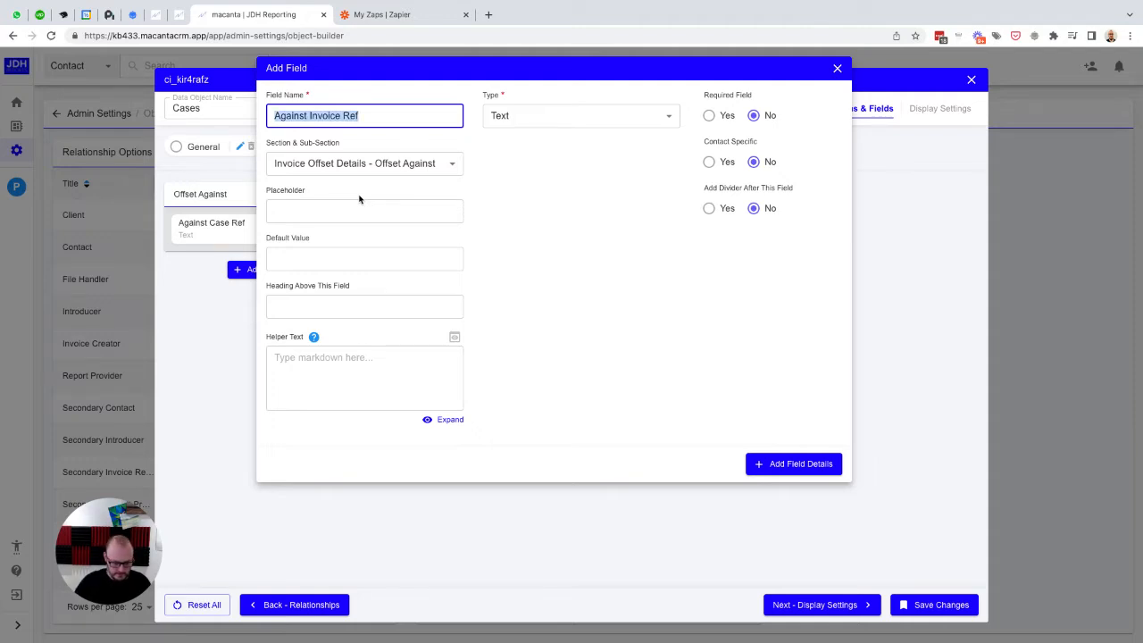
{"action": "key", "text": "ctrl+a"}
{"action": "key", "text": "ctrl+c"}
{"action": "left_click", "coordinate": [359, 203]}
{"action": "key", "text": "ctrl+v"}
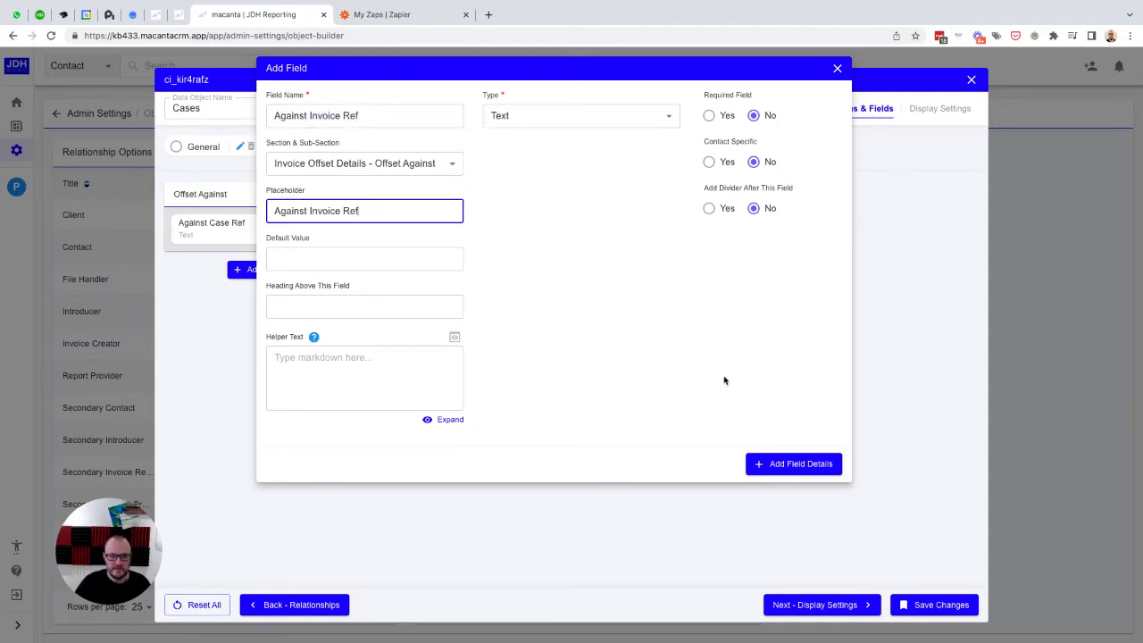
{"action": "left_click", "coordinate": [791, 464]}
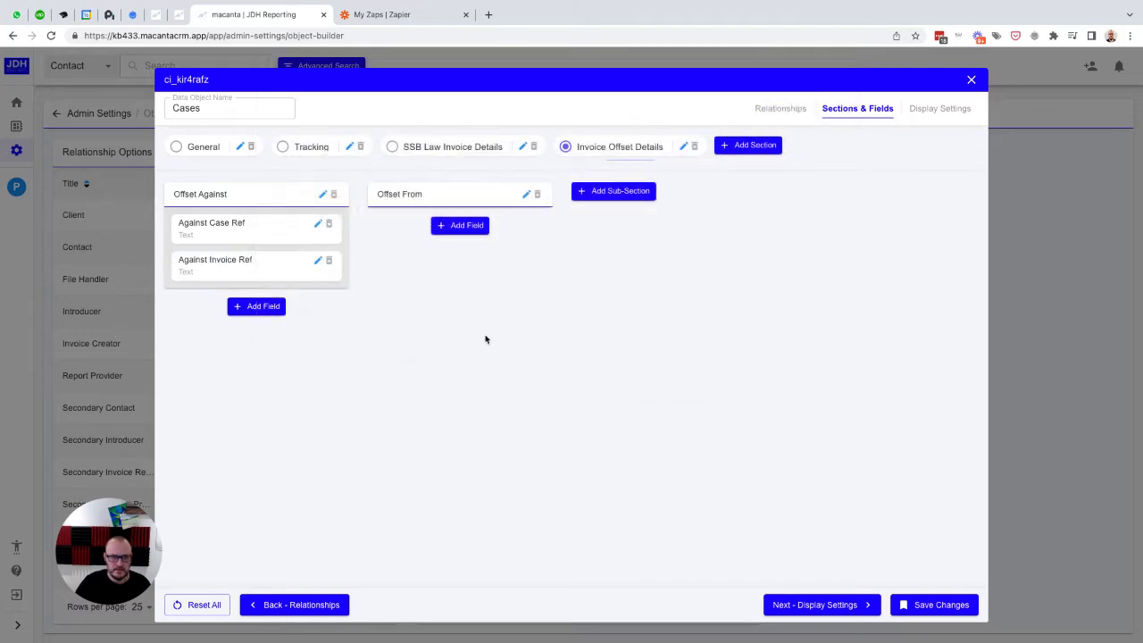
Step: Add a text field named From Case Ref to the Offset From sub-section, with the same text as its placeholder
{"action": "left_click", "coordinate": [450, 229]}
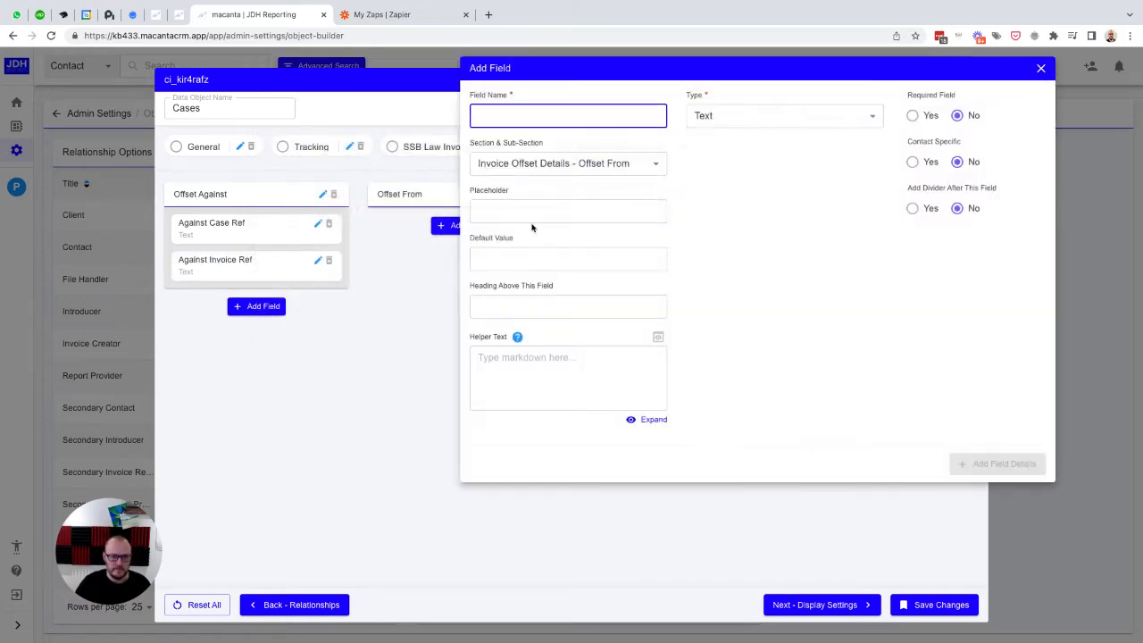
{"action": "type", "text": "From"}
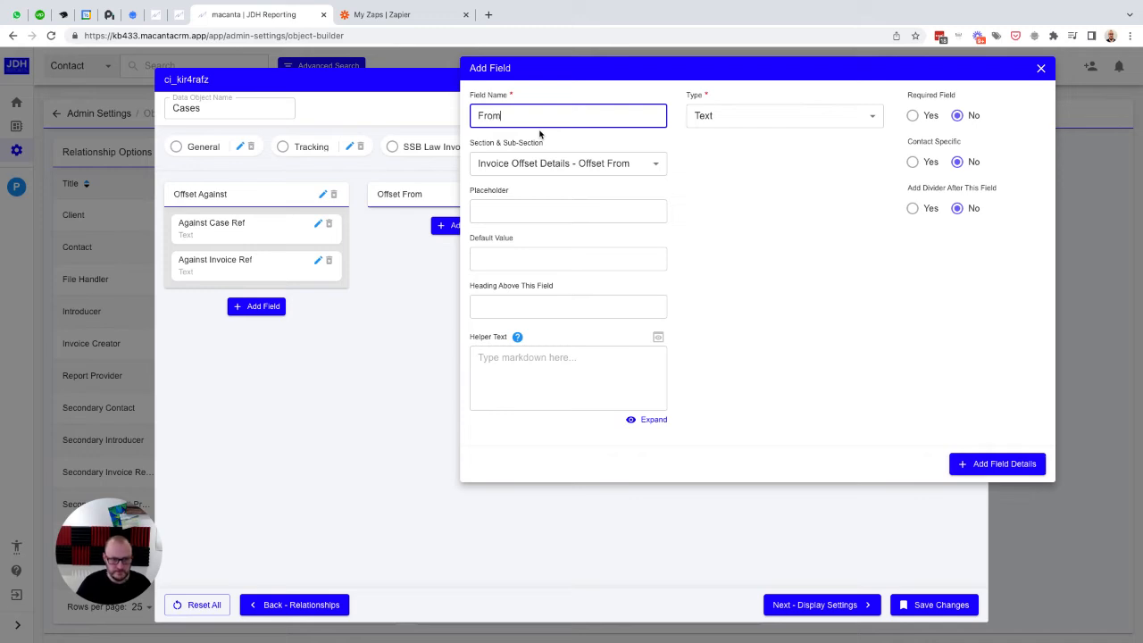
{"action": "type", "text": " Case R"}
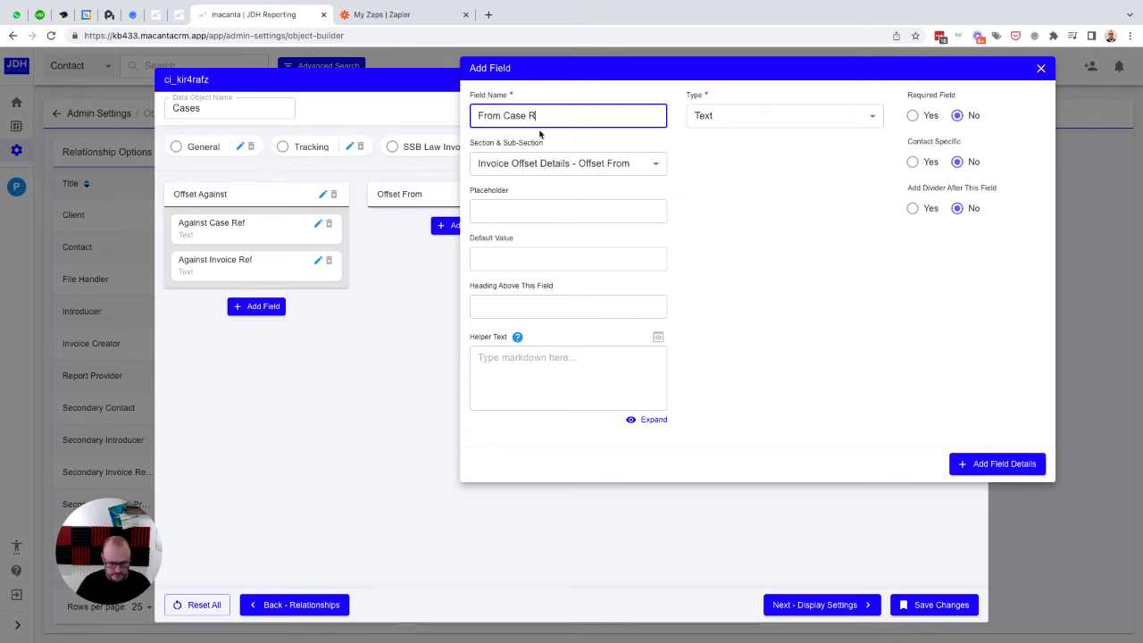
{"action": "type", "text": "ef"}
{"action": "key", "text": "ctrl+a"}
{"action": "key", "text": "ctrl+c"}
{"action": "key", "text": "Tab"}
{"action": "key", "text": "Tab"}
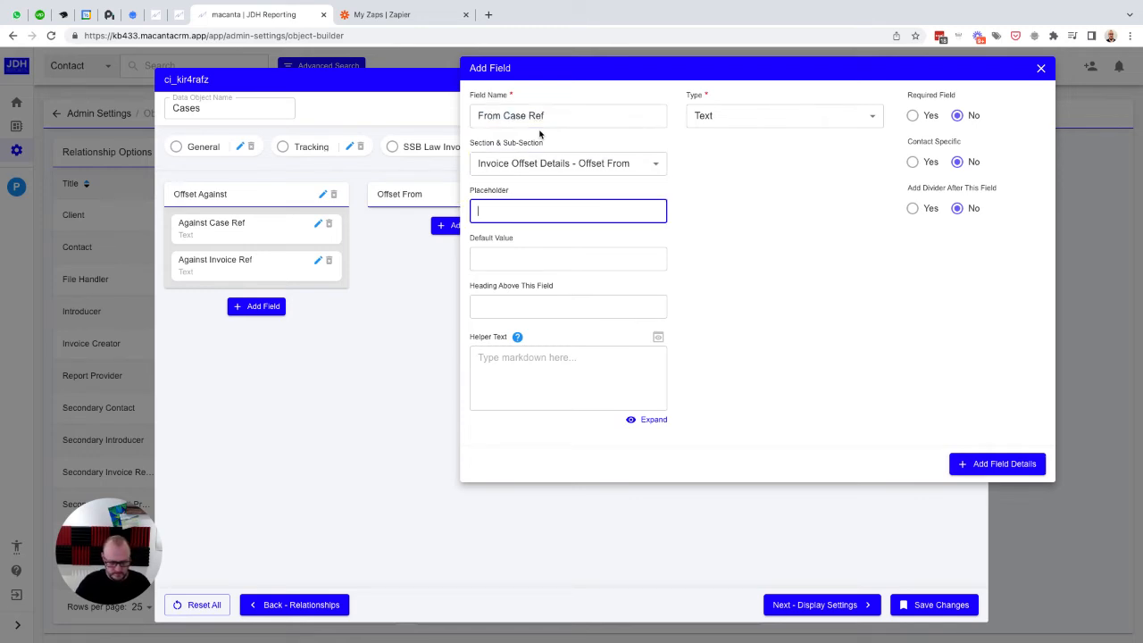
{"action": "key", "text": "ctrl+v"}
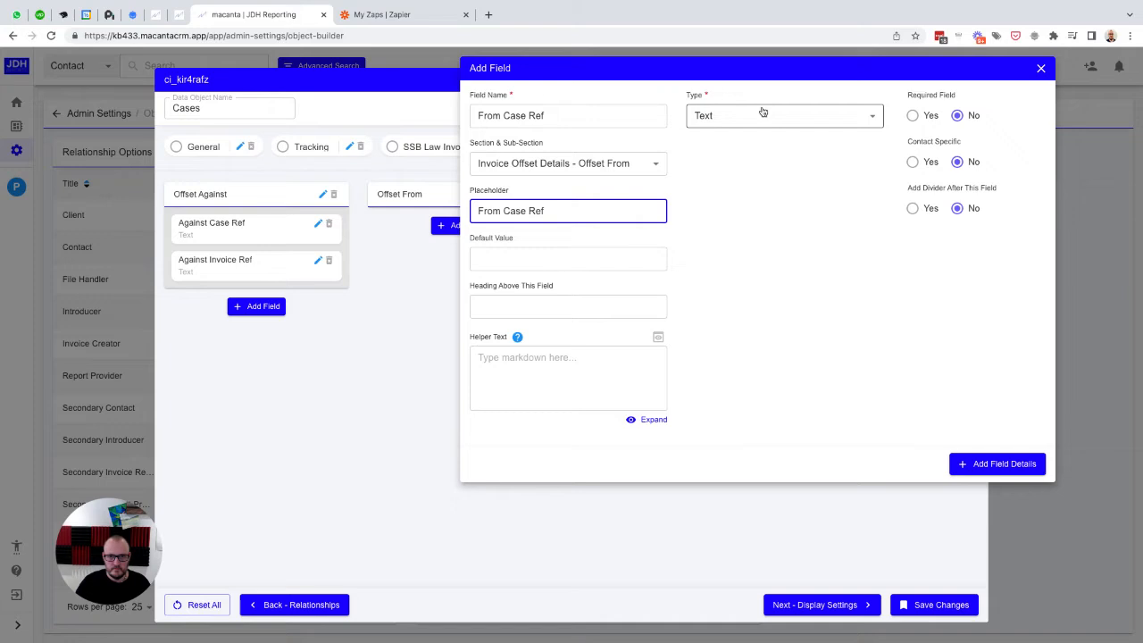
{"action": "left_click", "coordinate": [980, 465]}
Step: Add a second text field, From Invoice Ref, to Offset From with its name as placeholder, and save the Cases object
{"action": "left_click", "coordinate": [455, 272]}
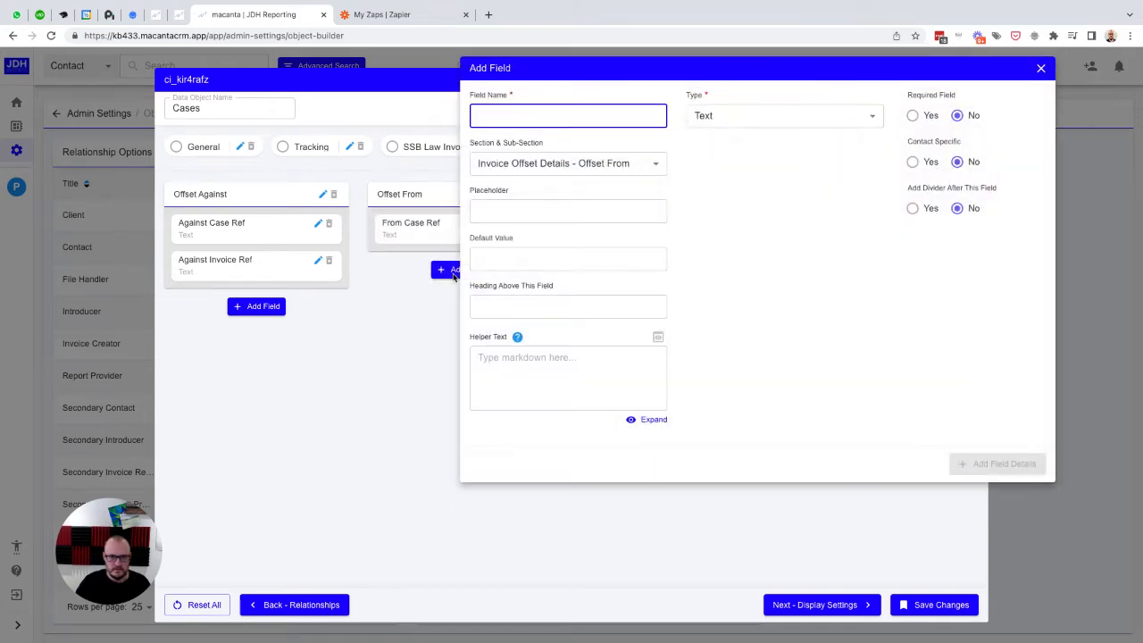
{"action": "type", "text": "From Inv"}
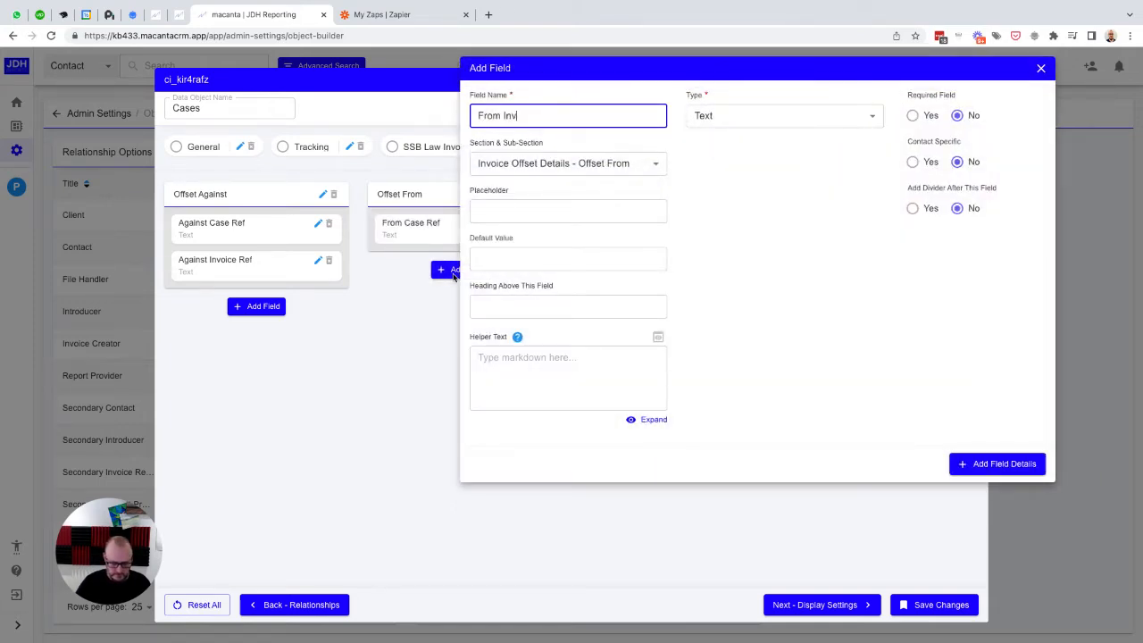
{"action": "type", "text": "oice Ref"}
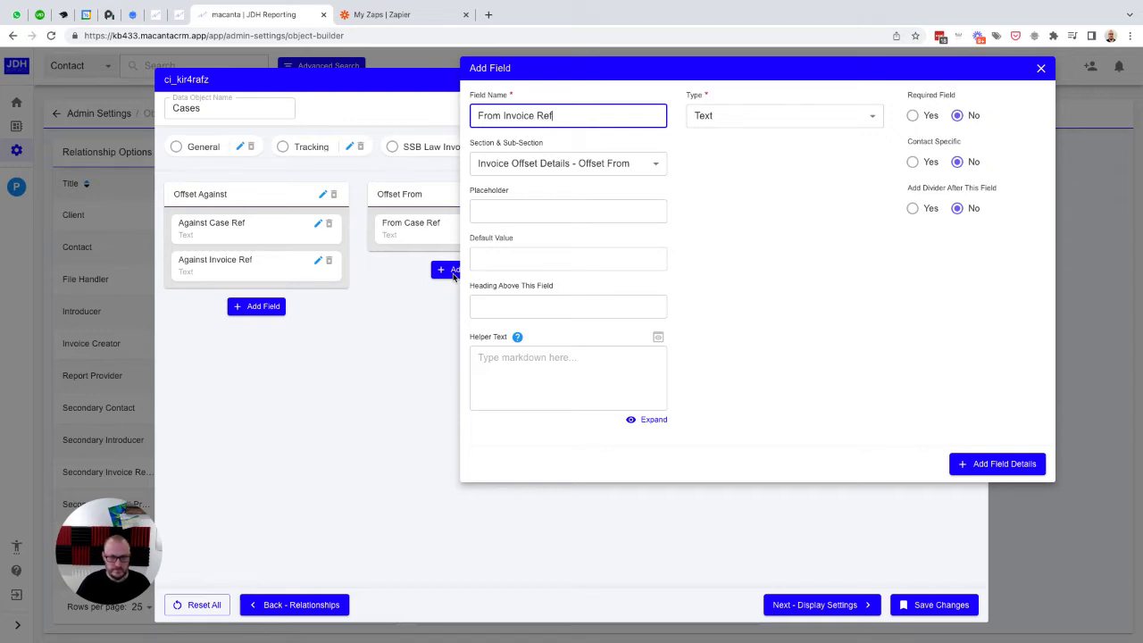
{"action": "key", "text": "ctrl+a"}
{"action": "key", "text": "ctrl+c"}
{"action": "key", "text": "Tab"}
{"action": "key", "text": "Tab"}
{"action": "key", "text": "ctrl+v"}
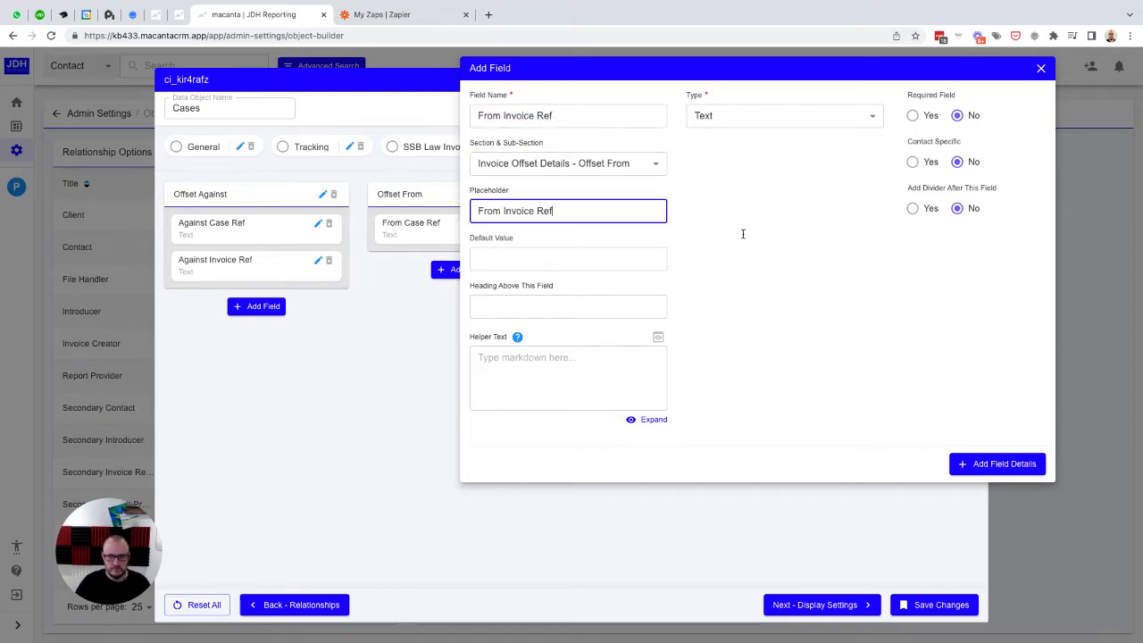
{"action": "left_click", "coordinate": [990, 463]}
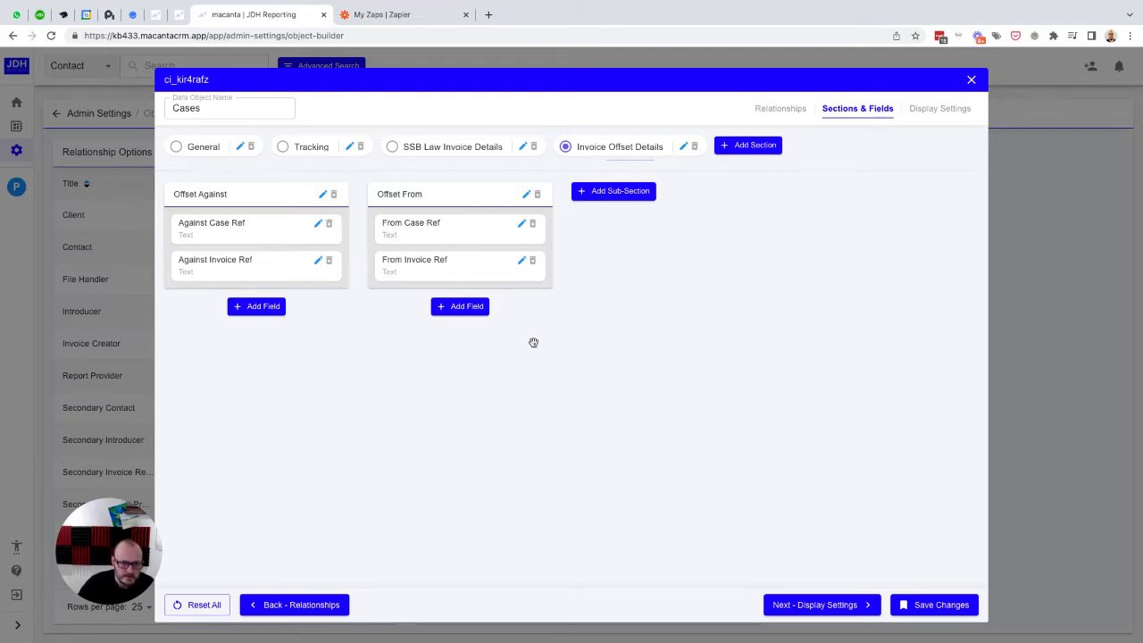
{"action": "left_click", "coordinate": [931, 607]}
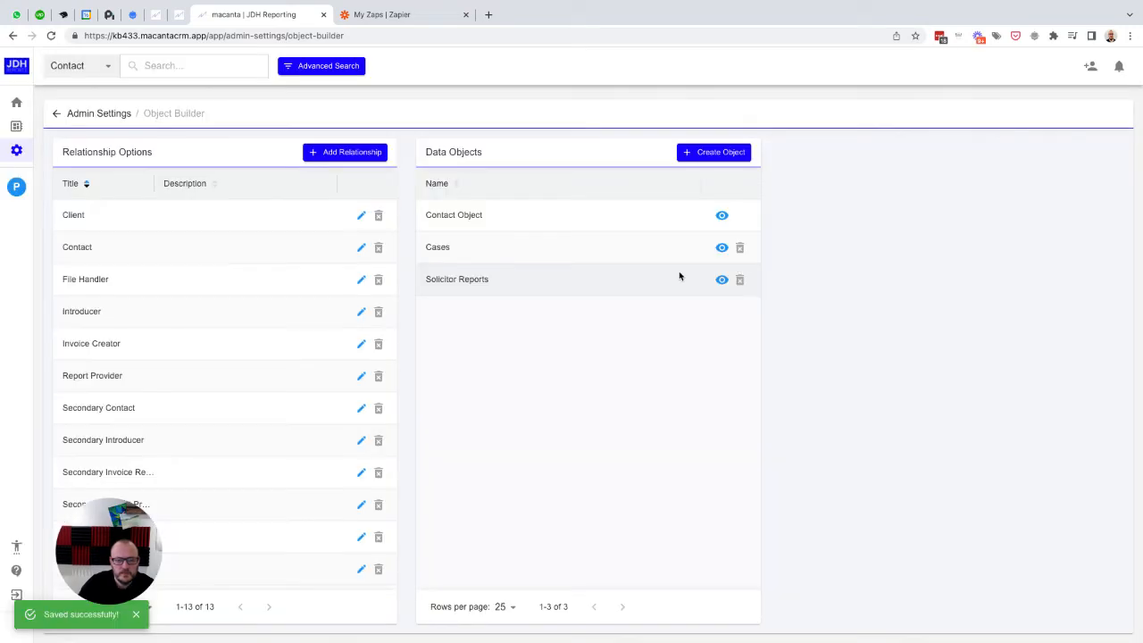
Step: Check the Against and From reference fields in the Invoice Offset Details section of the contact's C123B case, then close the case
{"action": "left_click", "coordinate": [16, 188]}
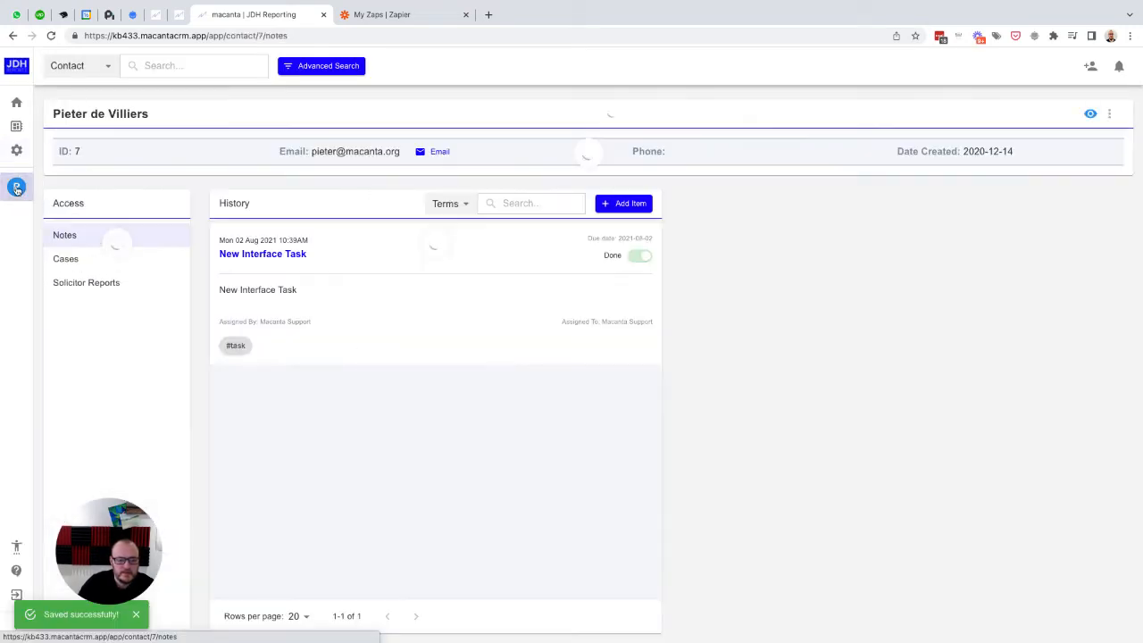
{"action": "left_click", "coordinate": [78, 259]}
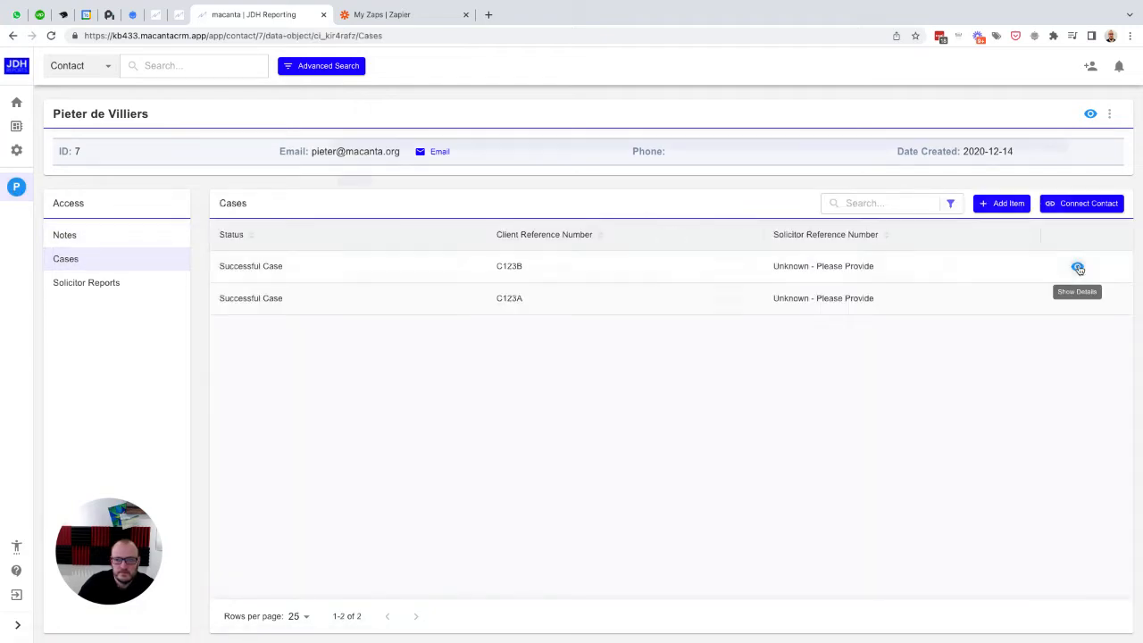
{"action": "left_click", "coordinate": [1077, 268]}
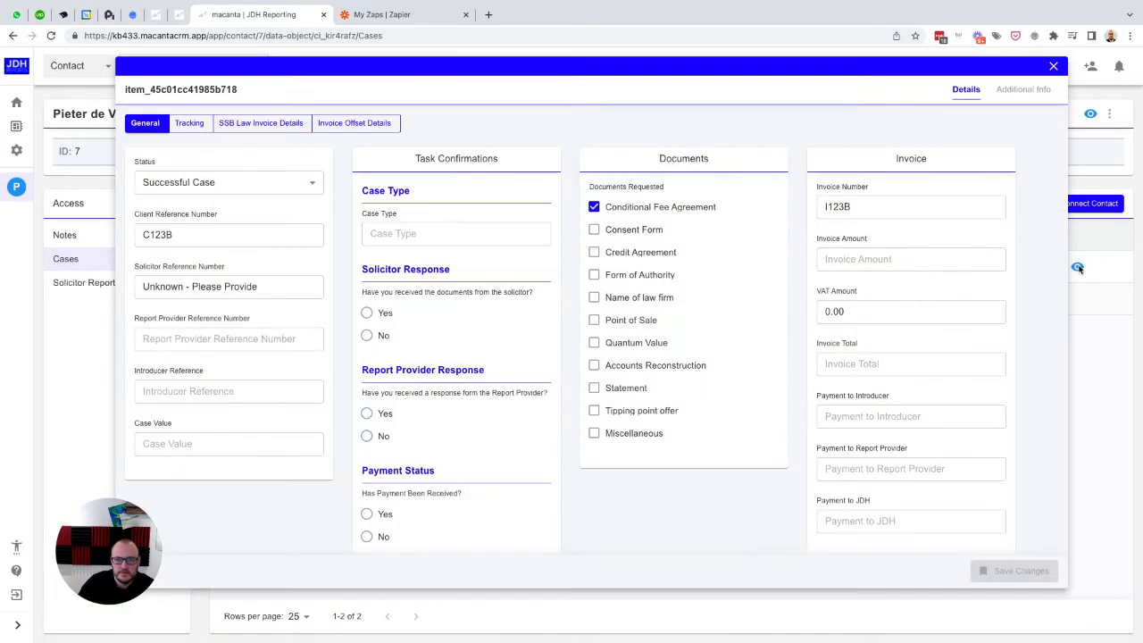
{"action": "left_click", "coordinate": [345, 125]}
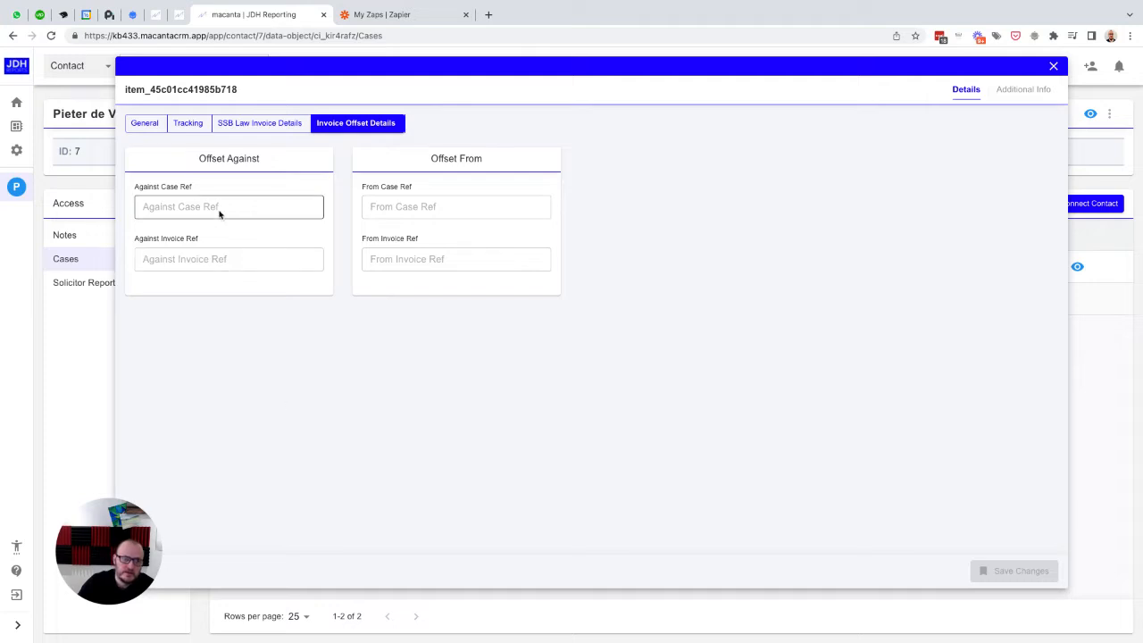
{"action": "left_click", "coordinate": [191, 206]}
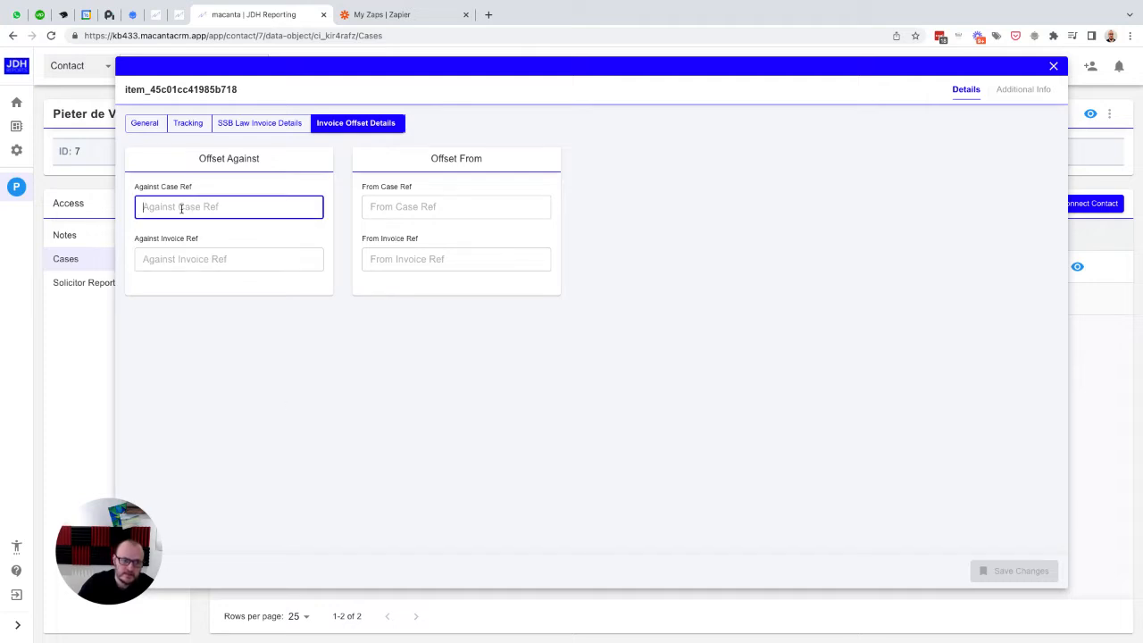
{"action": "left_click", "coordinate": [178, 258]}
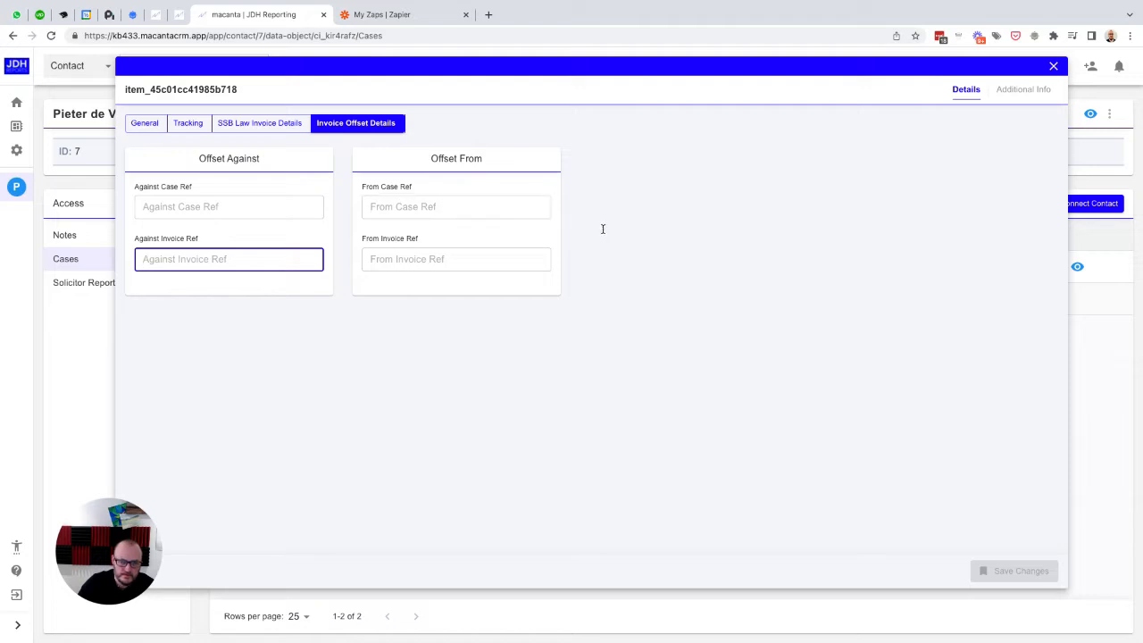
{"action": "left_click", "coordinate": [451, 206]}
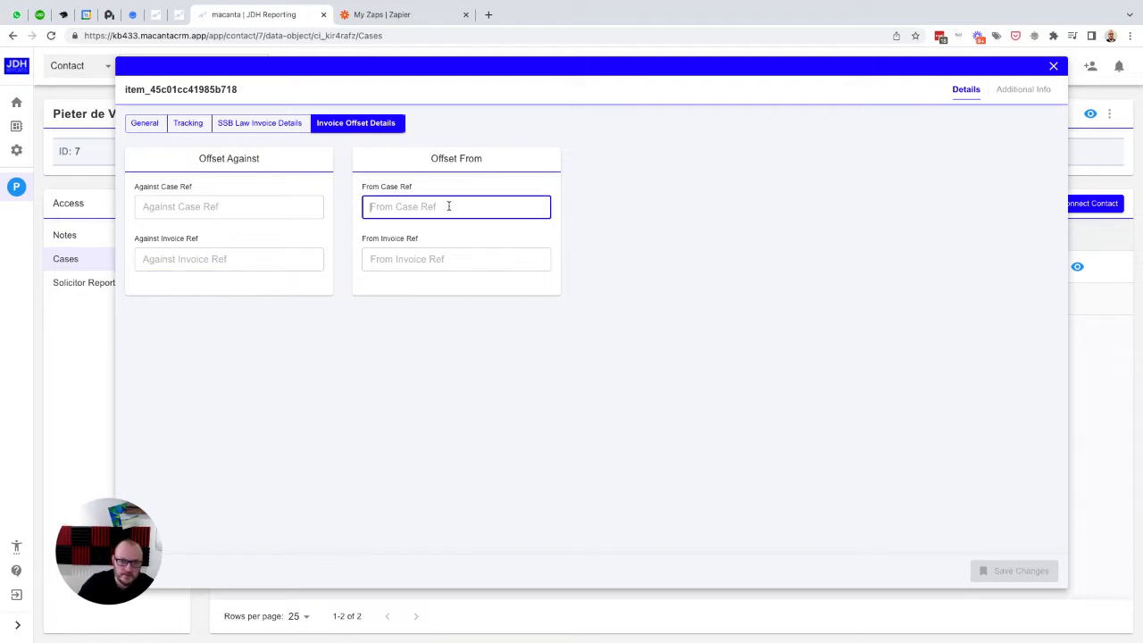
{"action": "left_click", "coordinate": [445, 260]}
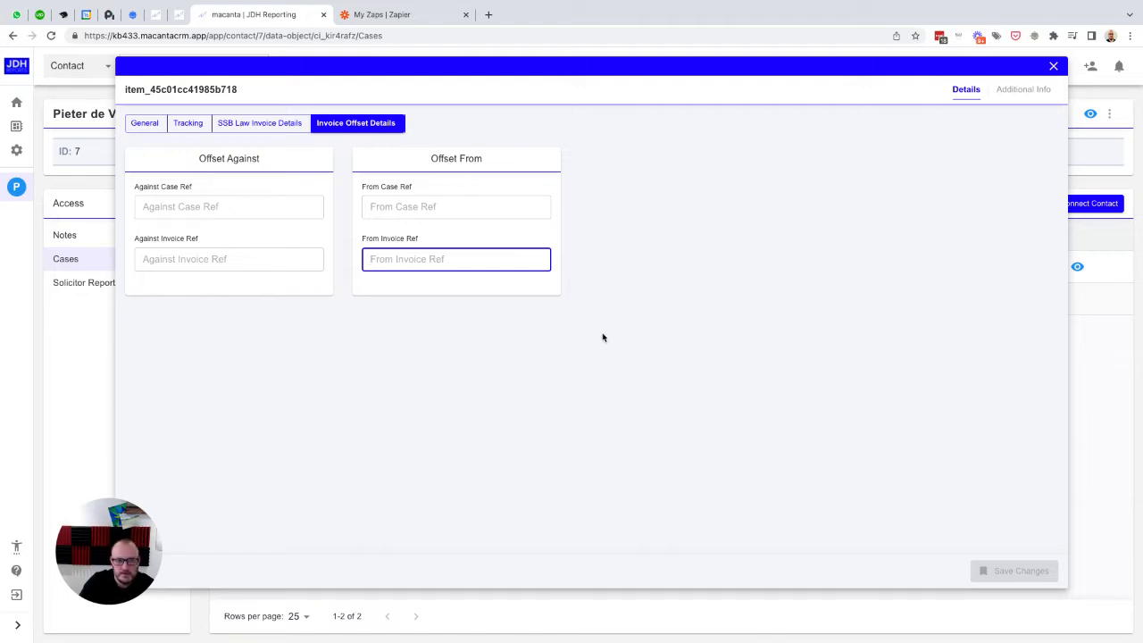
{"action": "left_click", "coordinate": [1053, 68]}
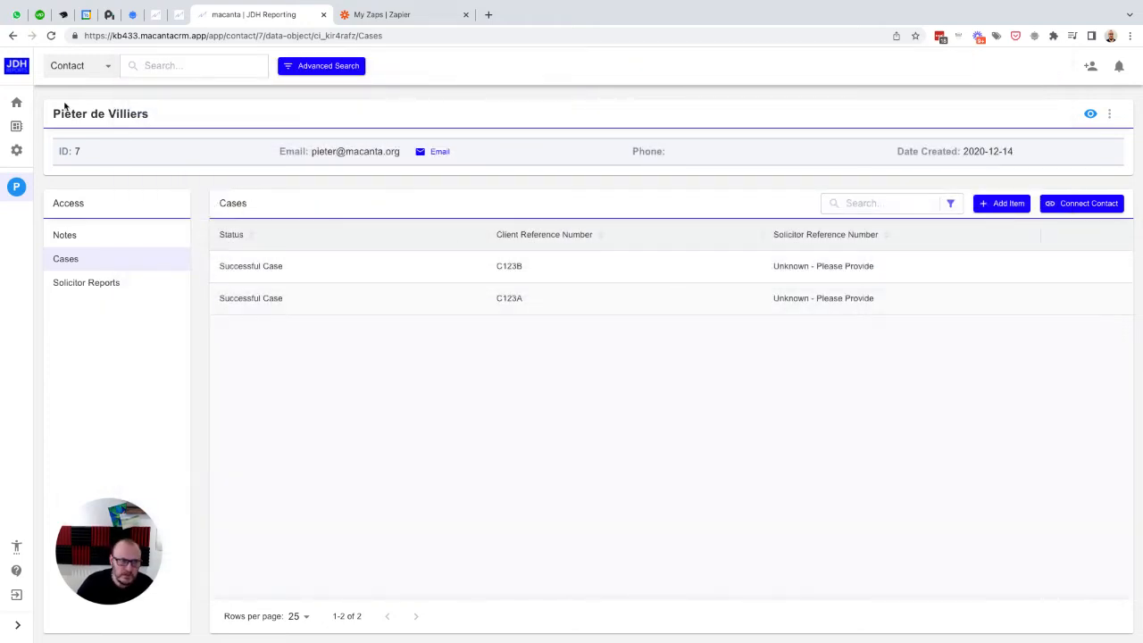
Step: Open the Automation system from the admin settings and show its webhook actions
{"action": "left_click", "coordinate": [17, 151]}
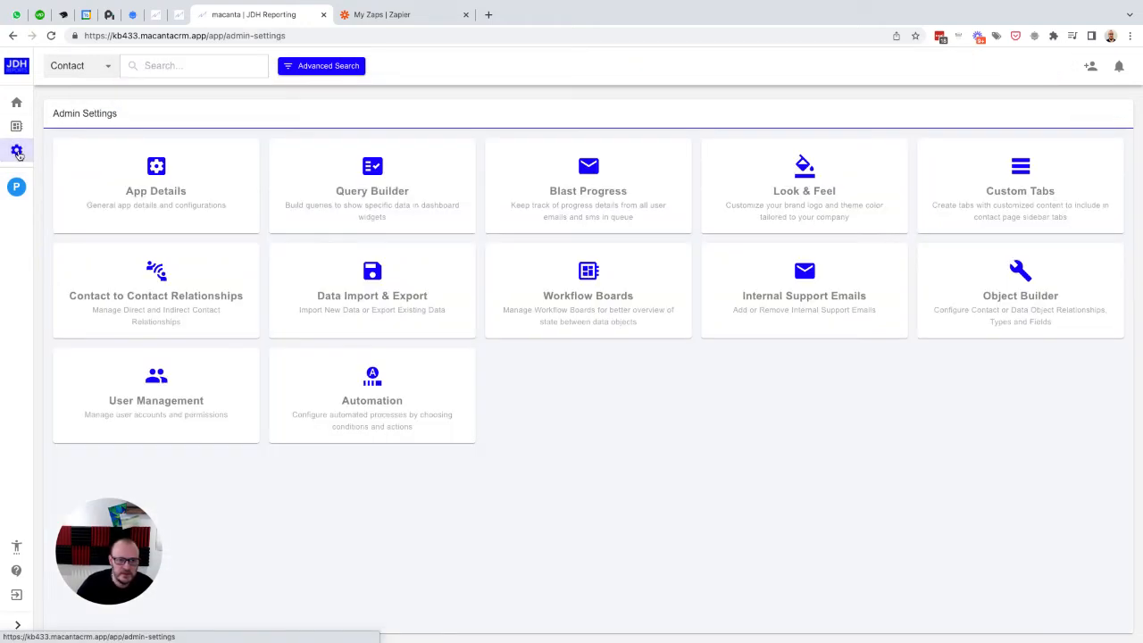
{"action": "left_click", "coordinate": [373, 379]}
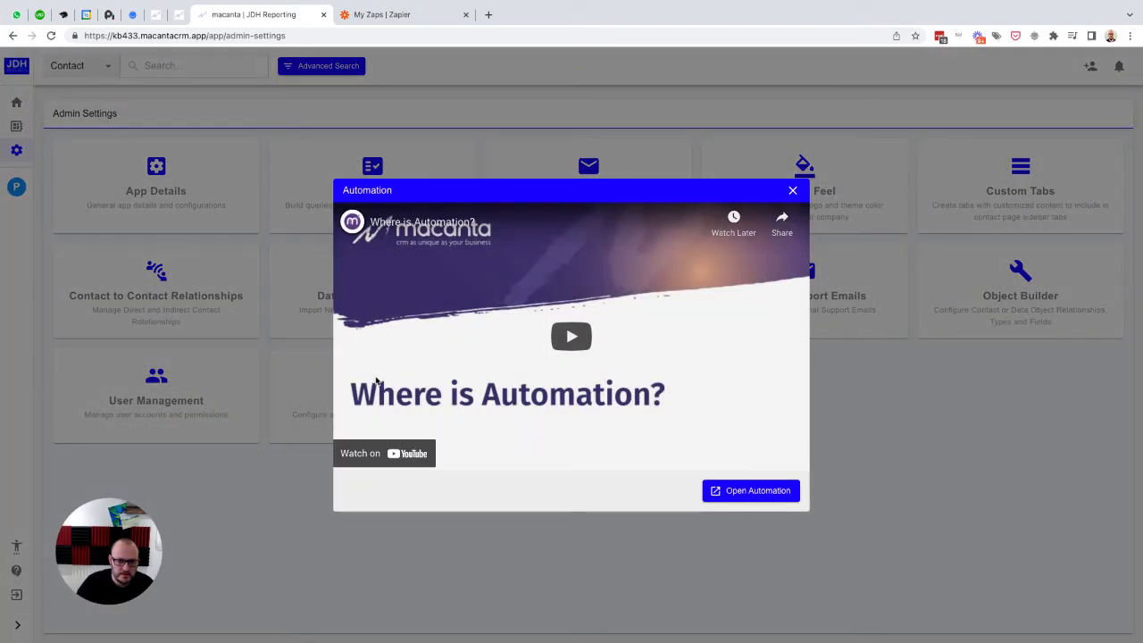
{"action": "left_click", "coordinate": [752, 491]}
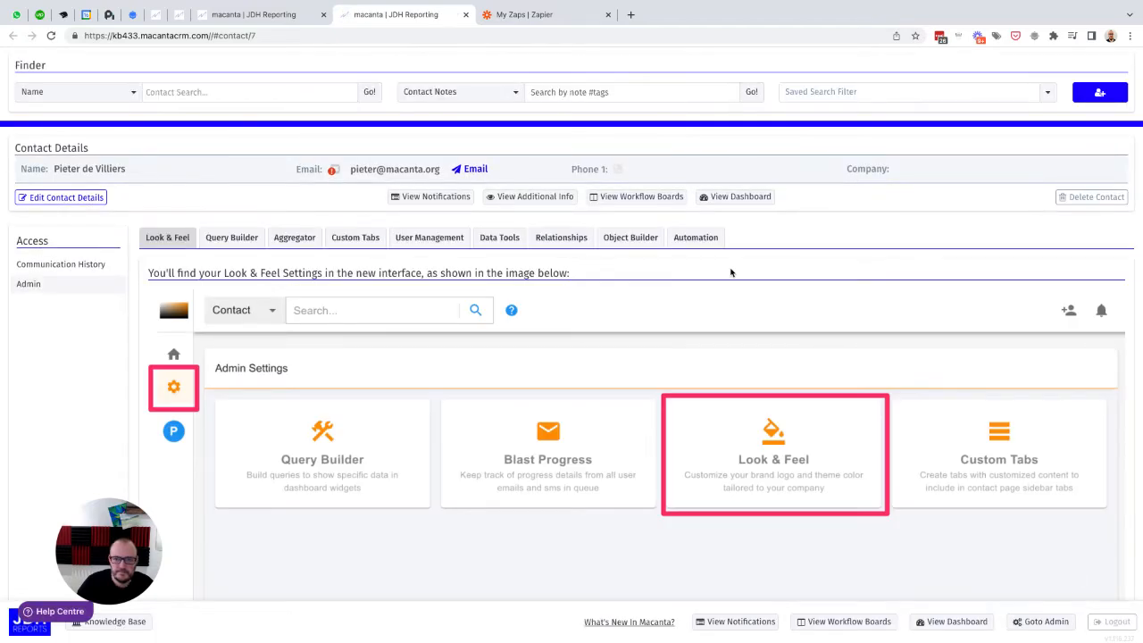
{"action": "left_click", "coordinate": [696, 238]}
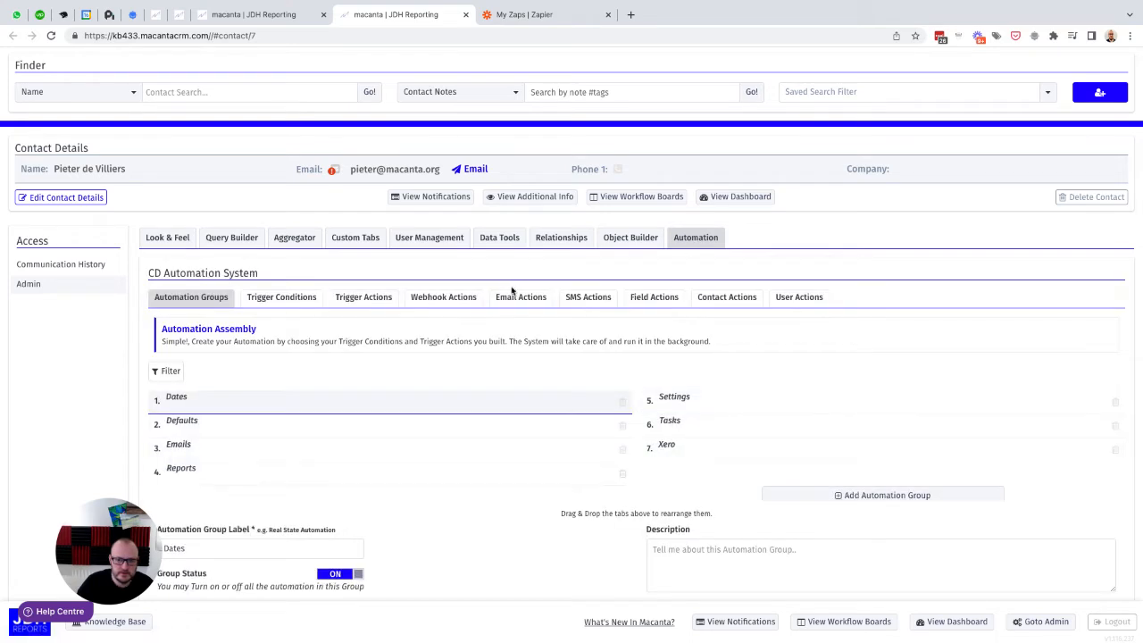
{"action": "left_click", "coordinate": [432, 303]}
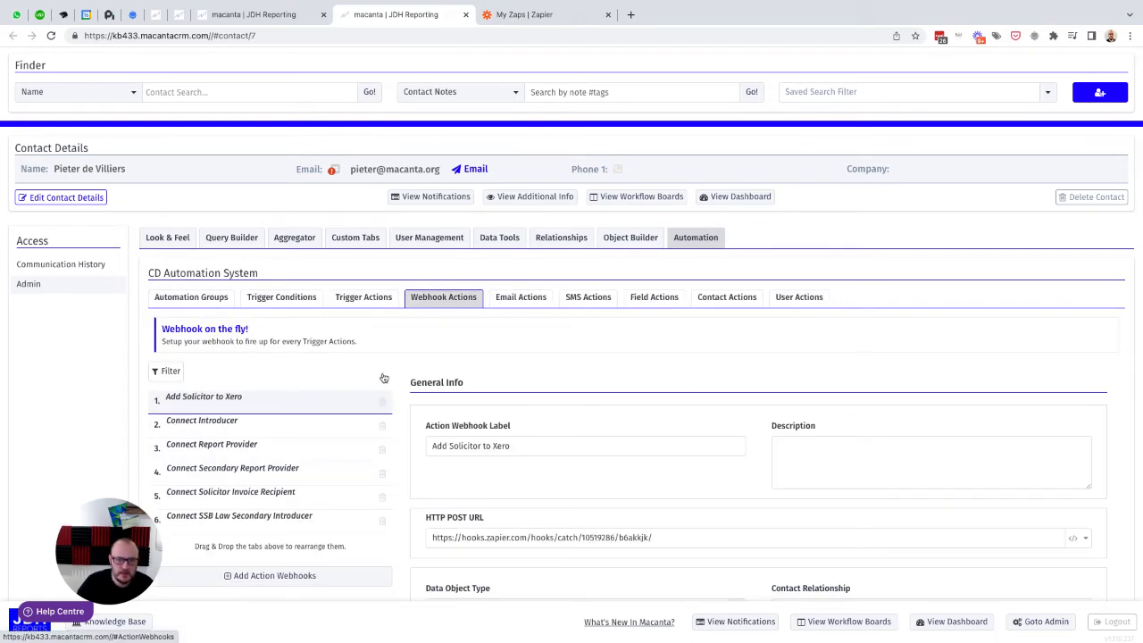
Step: Switch to Zapier and create a new Zap named Ref Invoice Offset Details
{"action": "left_click", "coordinate": [541, 18]}
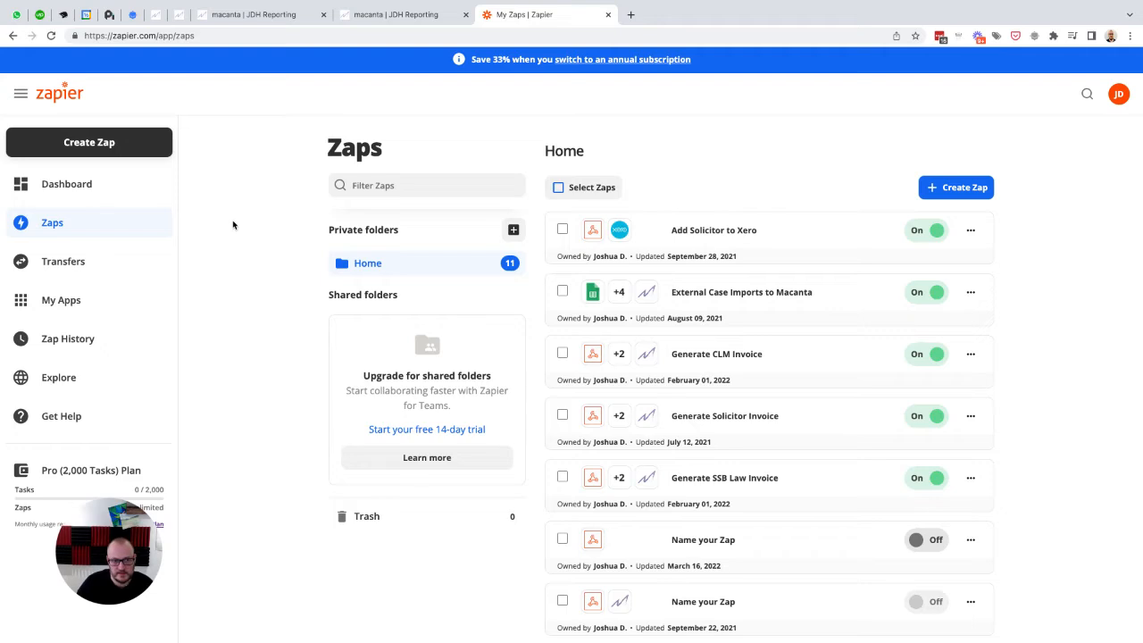
{"action": "left_click", "coordinate": [92, 144]}
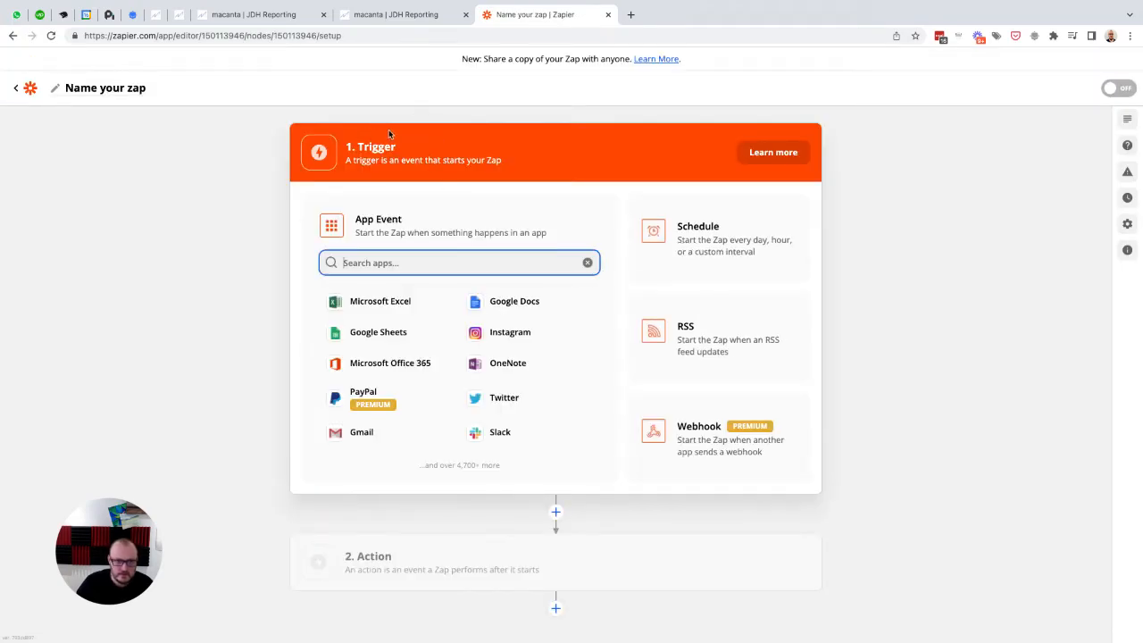
{"action": "left_click", "coordinate": [115, 89]}
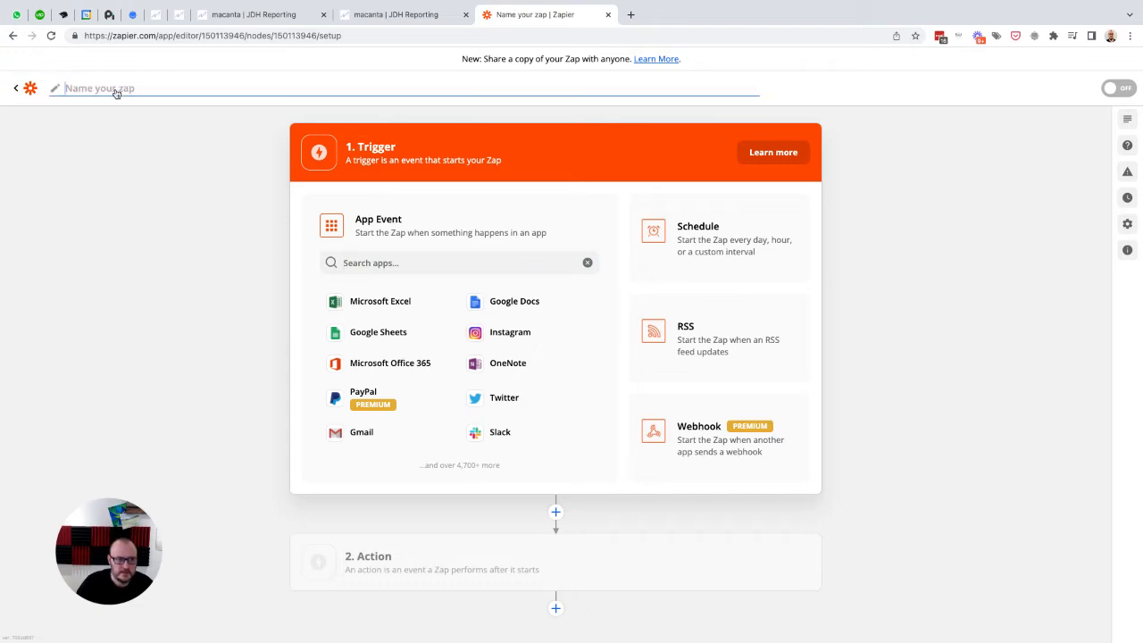
{"action": "type", "text": "R"}
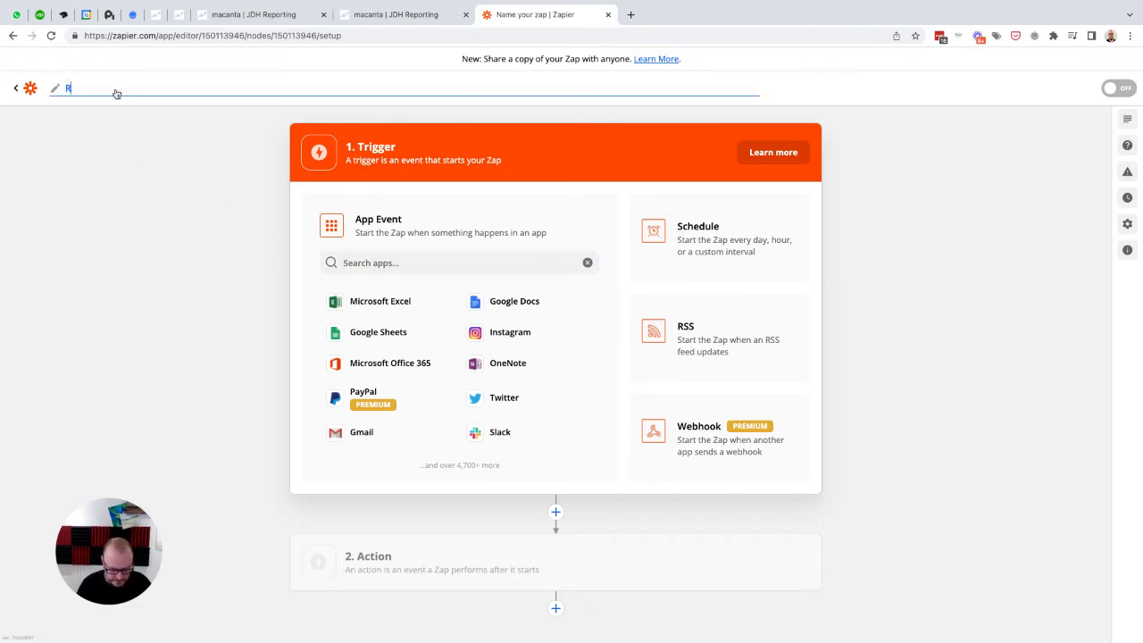
{"action": "type", "text": "ef"}
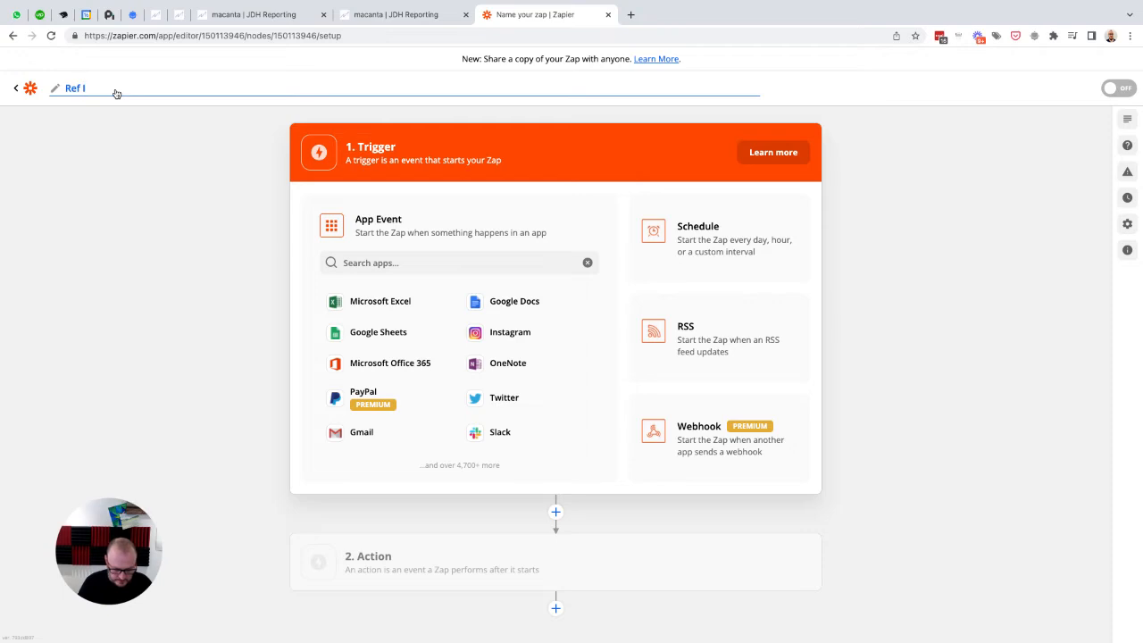
{"action": "type", "text": " Invoice Offs"}
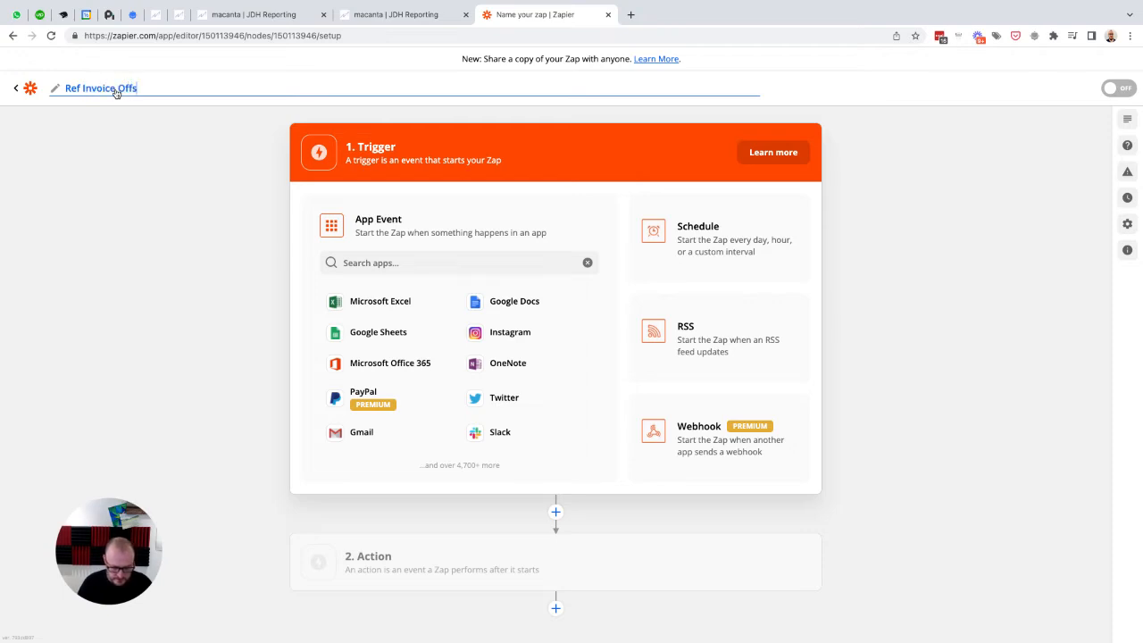
{"action": "type", "text": "et Details"}
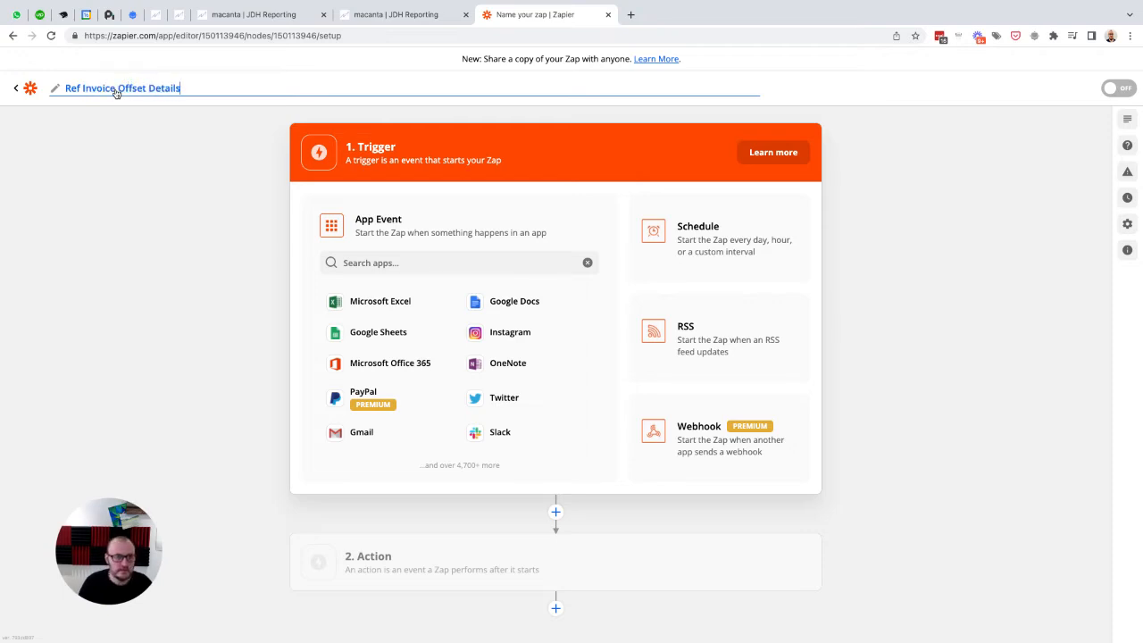
{"action": "key", "text": "Return"}
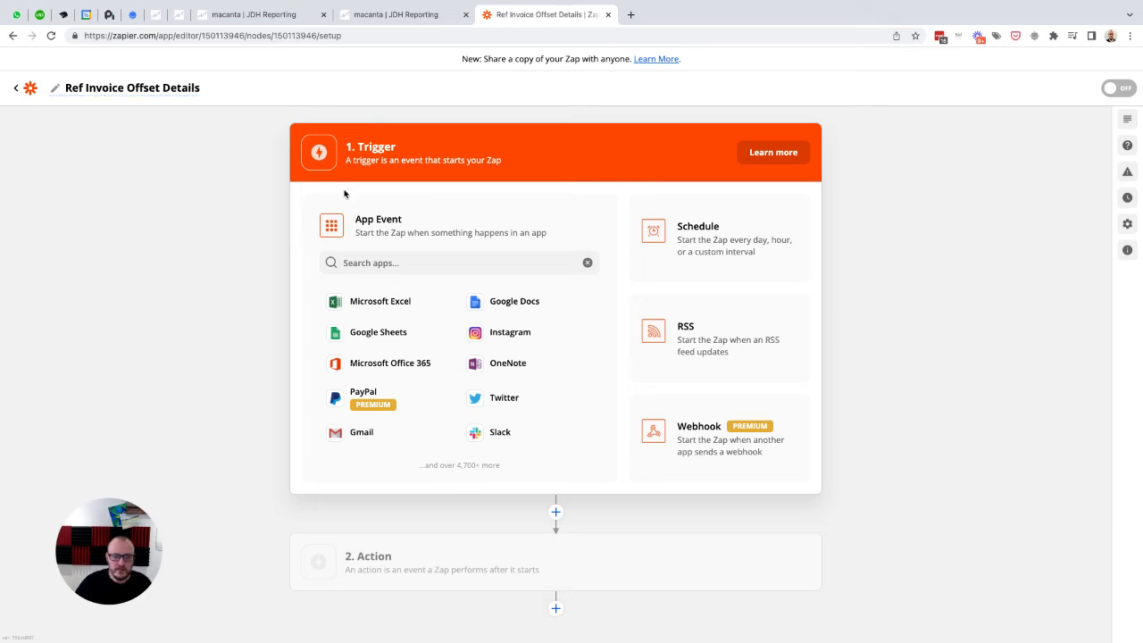
Step: Set the Zap's trigger to Webhooks by Zapier with the Catch Hook event
{"action": "left_click", "coordinate": [701, 428]}
{"action": "left_click", "coordinate": [413, 305]}
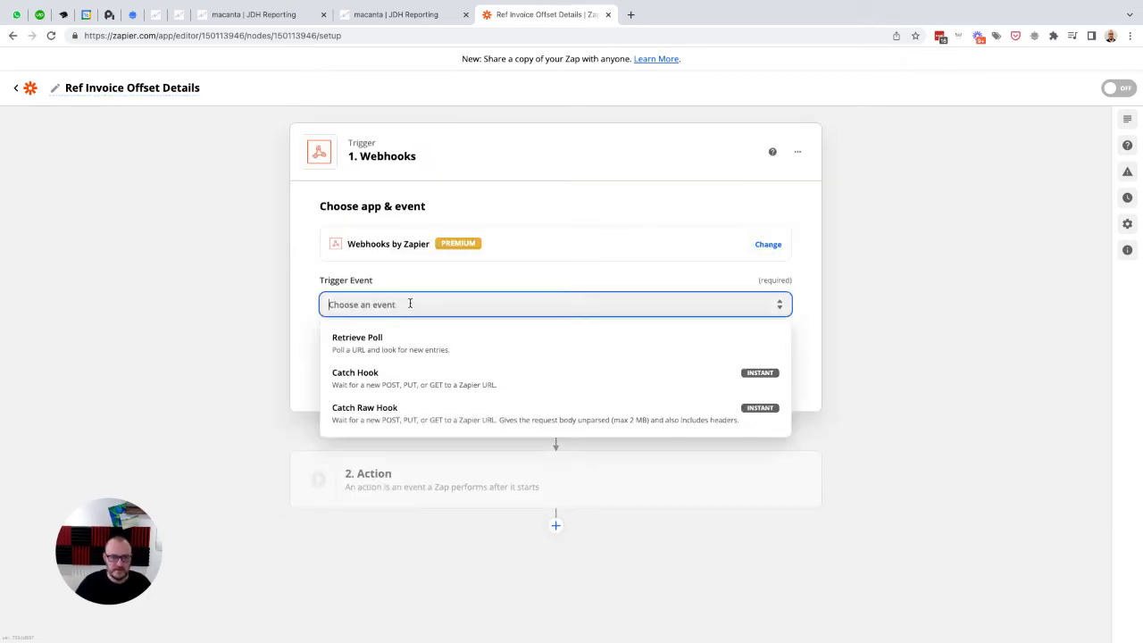
{"action": "left_click", "coordinate": [358, 380]}
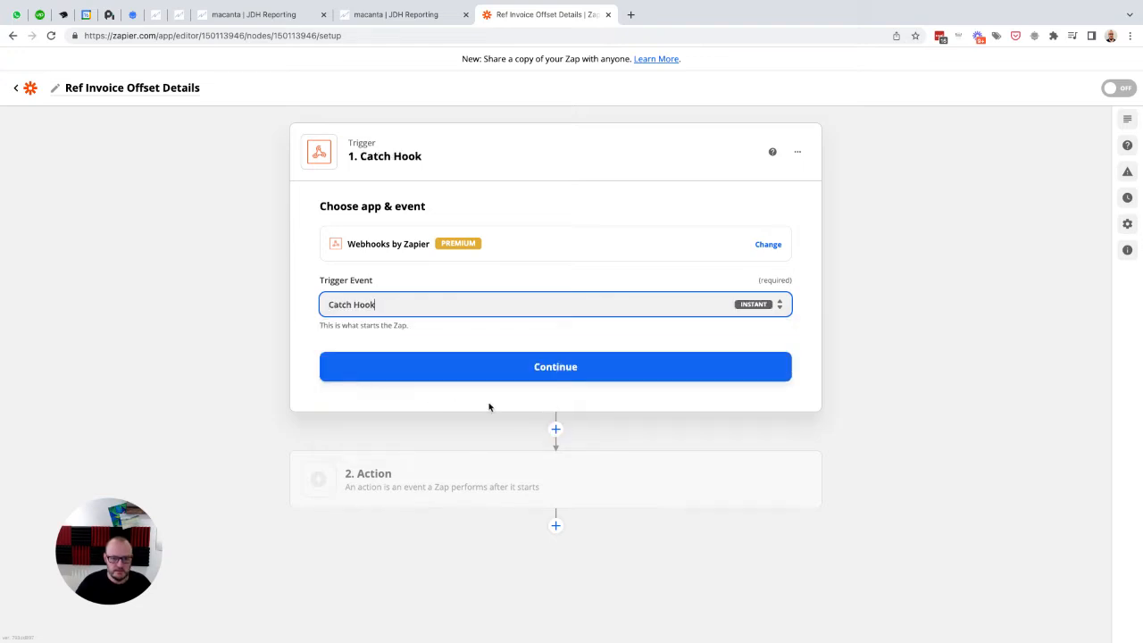
Step: Copy the Catch Hook trigger's custom webhook URL and switch back to Macanta's webhook actions
{"action": "left_click", "coordinate": [509, 377]}
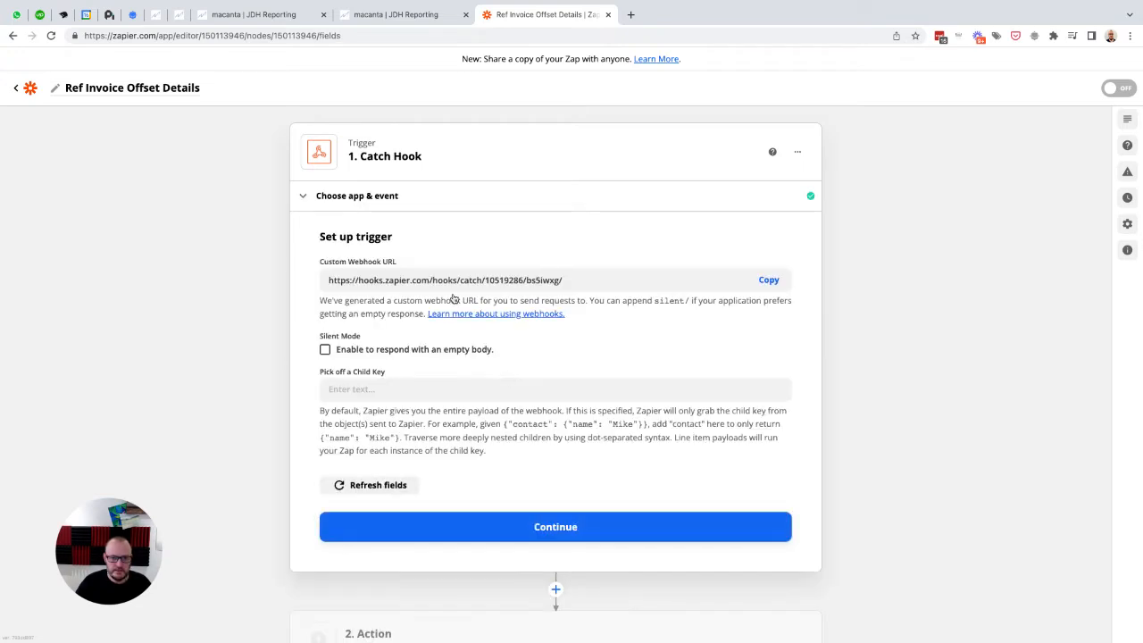
{"action": "left_click", "coordinate": [774, 281]}
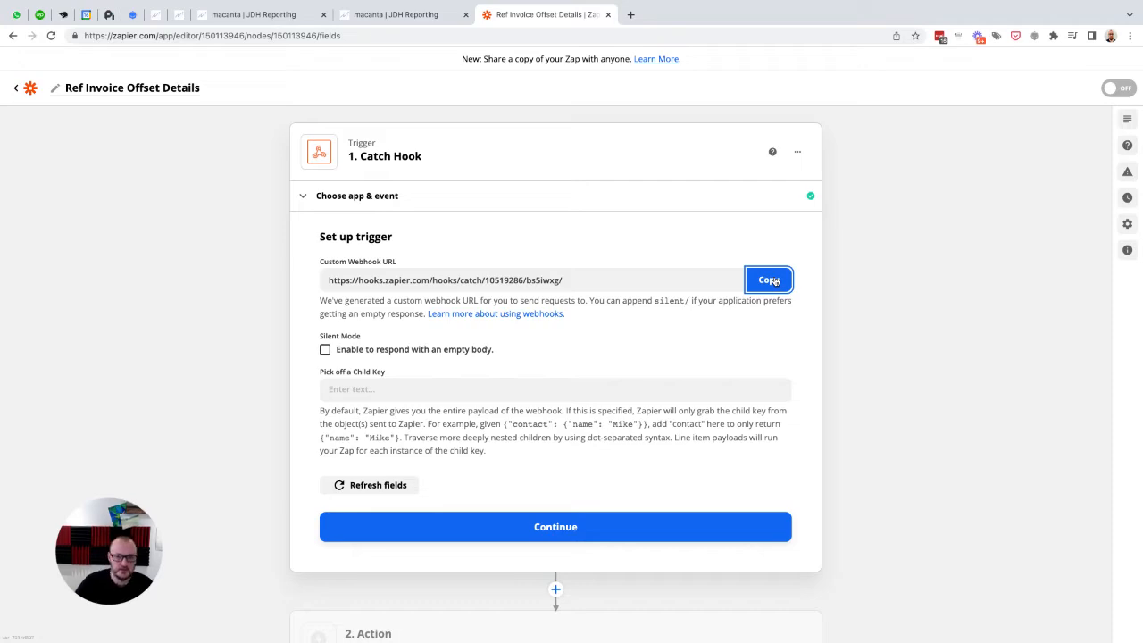
{"action": "left_click", "coordinate": [403, 15]}
Step: Add a new action webhook labelled Ref Invoice Offset Data
{"action": "scroll", "coordinate": [523, 300], "scroll_direction": "down", "scroll_amount": 1}
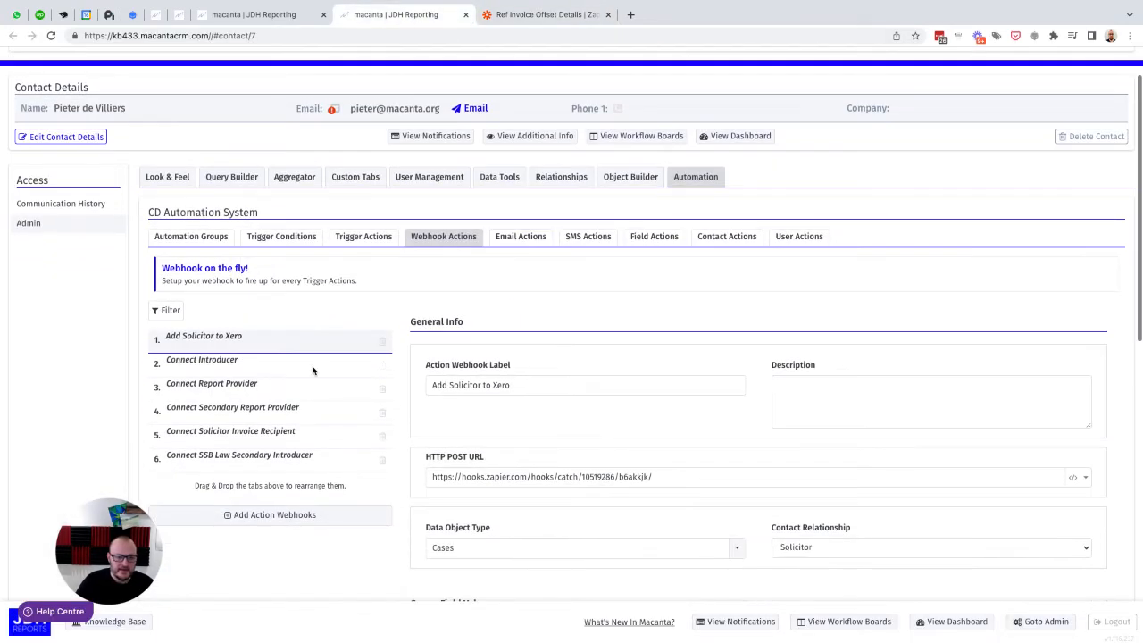
{"action": "left_click", "coordinate": [268, 517]}
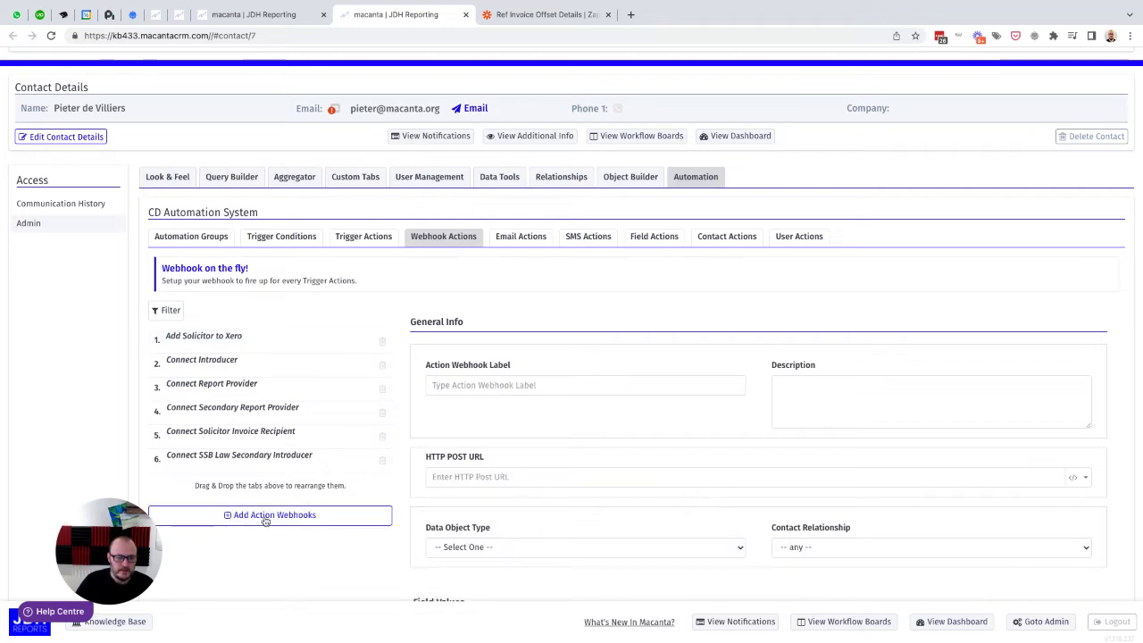
{"action": "scroll", "coordinate": [577, 303], "scroll_direction": "down", "scroll_amount": 1}
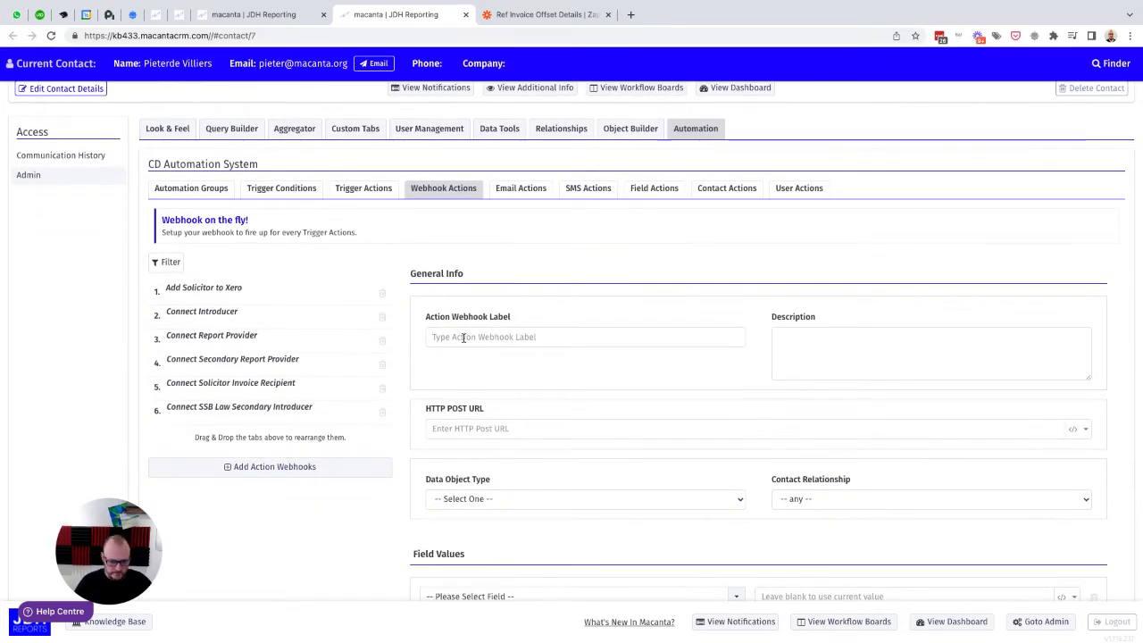
{"action": "type", "text": "Ref"}
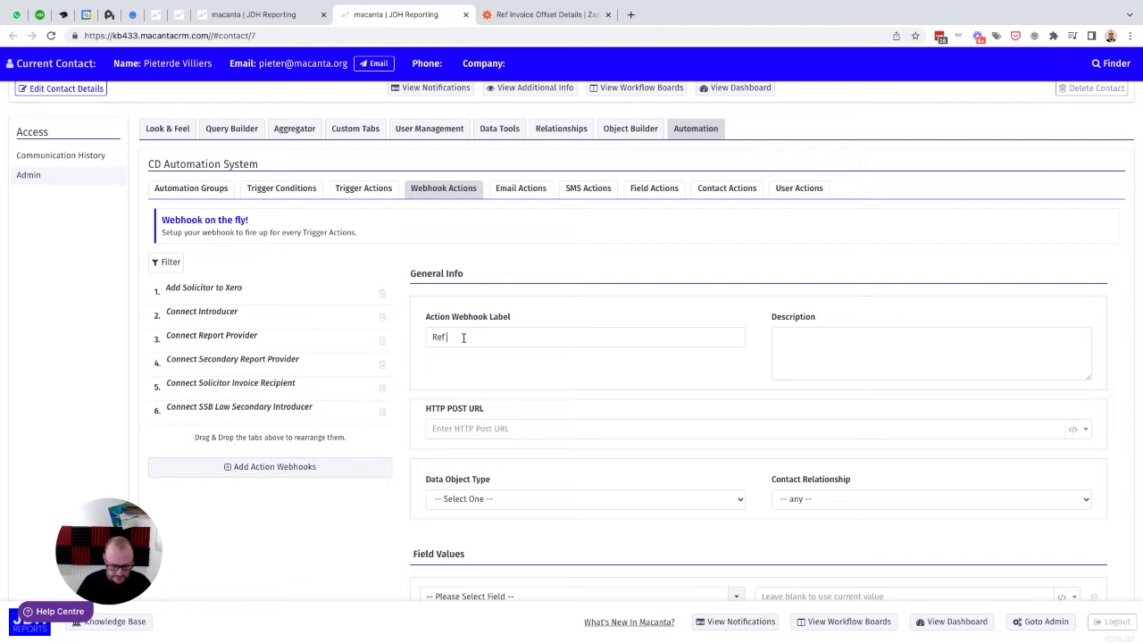
{"action": "type", "text": " Invo"}
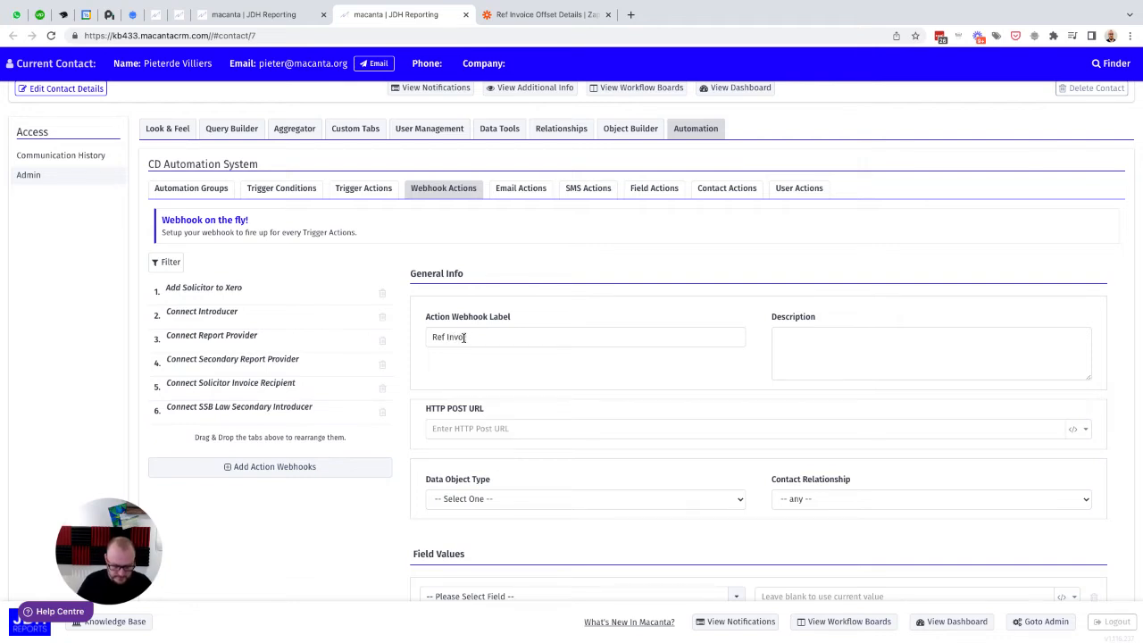
{"action": "type", "text": "ice Offset"}
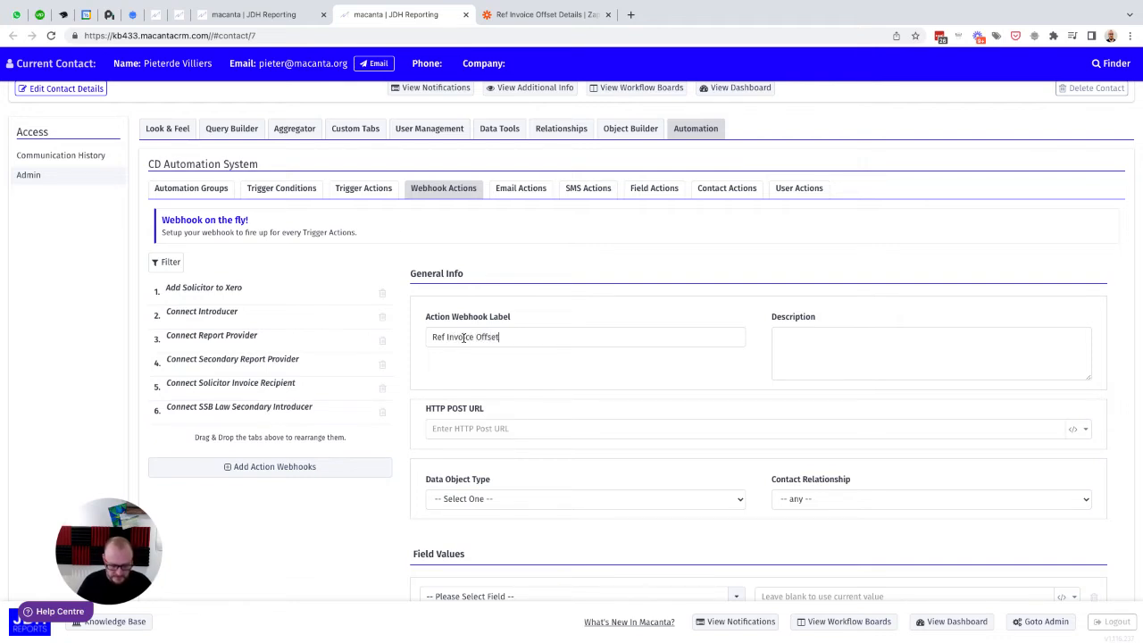
{"action": "type", "text": " Data"}
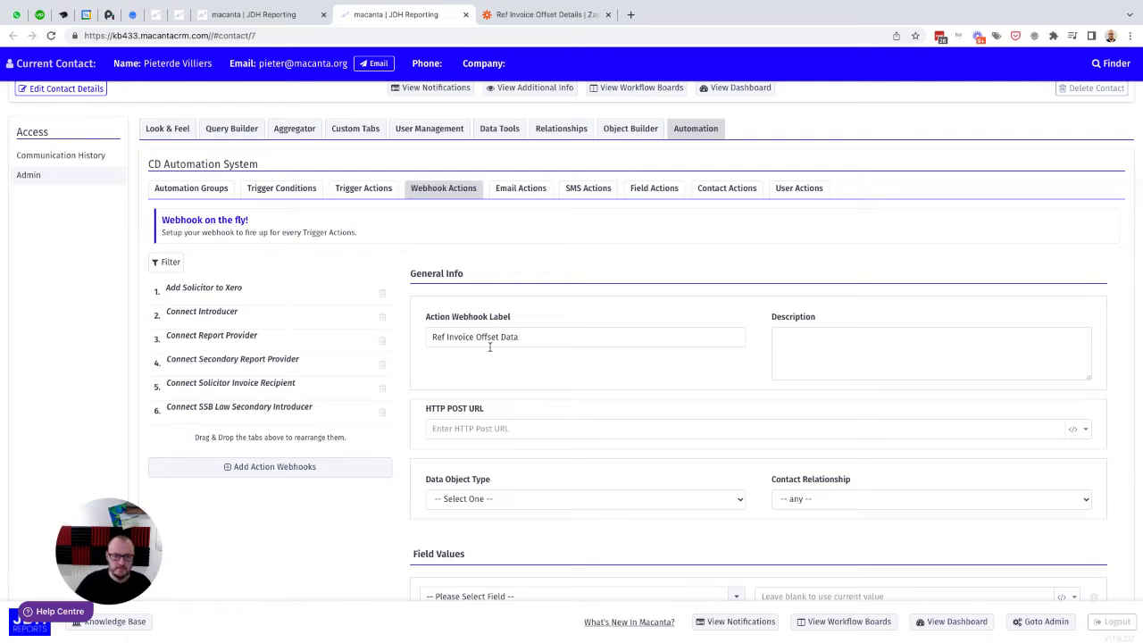
Step: Paste the copied Zapier webhook URL as the HTTP POST URL, with data object type Cases and contact relationship Client
{"action": "left_click", "coordinate": [490, 430]}
{"action": "key", "text": "ctrl+v"}
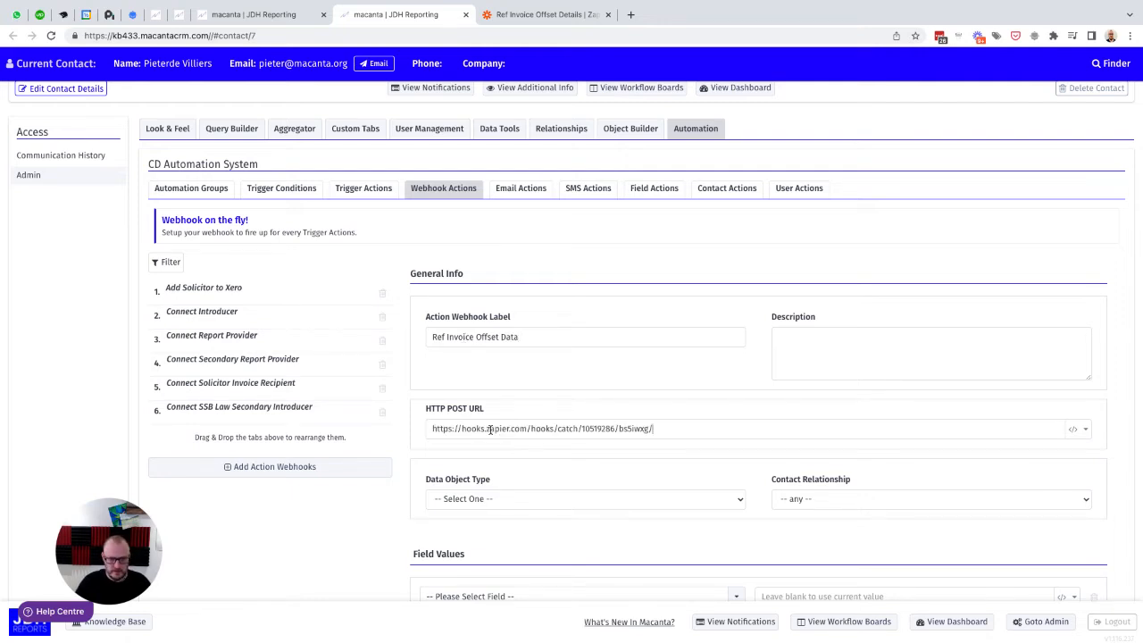
{"action": "scroll", "coordinate": [491, 430], "scroll_direction": "down", "scroll_amount": 2}
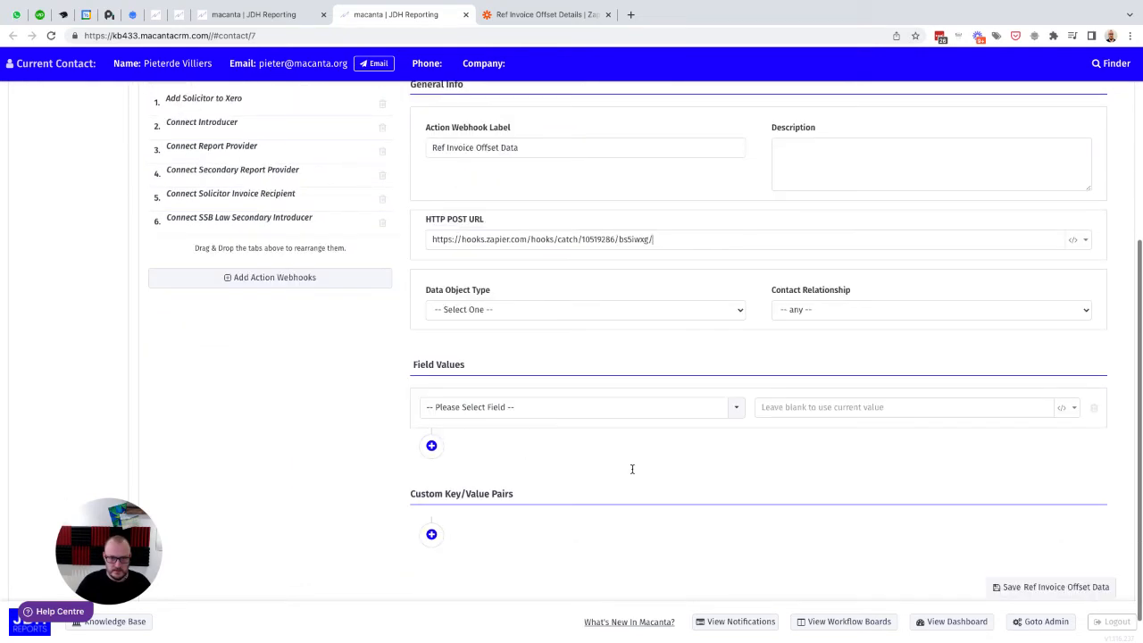
{"action": "left_click", "coordinate": [478, 315]}
{"action": "left_click", "coordinate": [453, 325]}
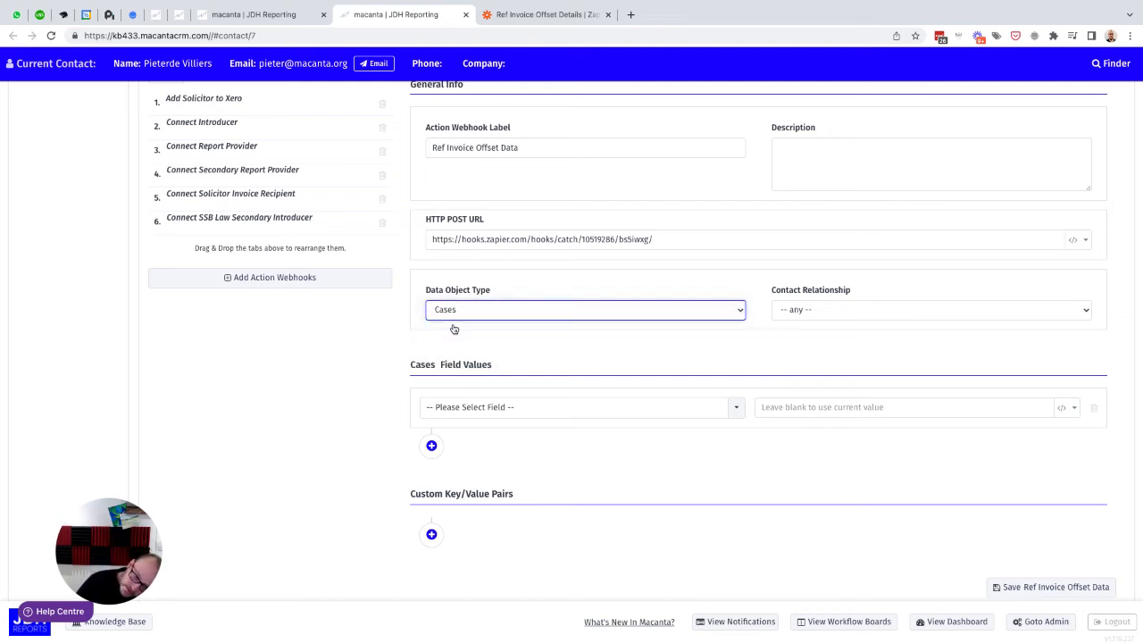
{"action": "left_click", "coordinate": [794, 312]}
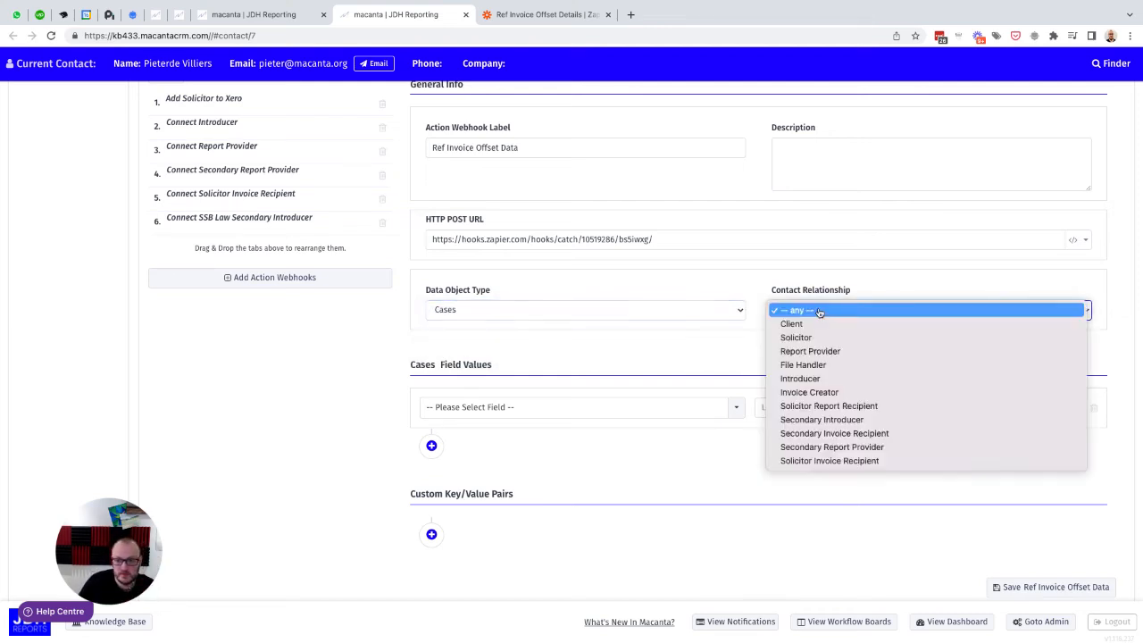
{"action": "left_click", "coordinate": [808, 325]}
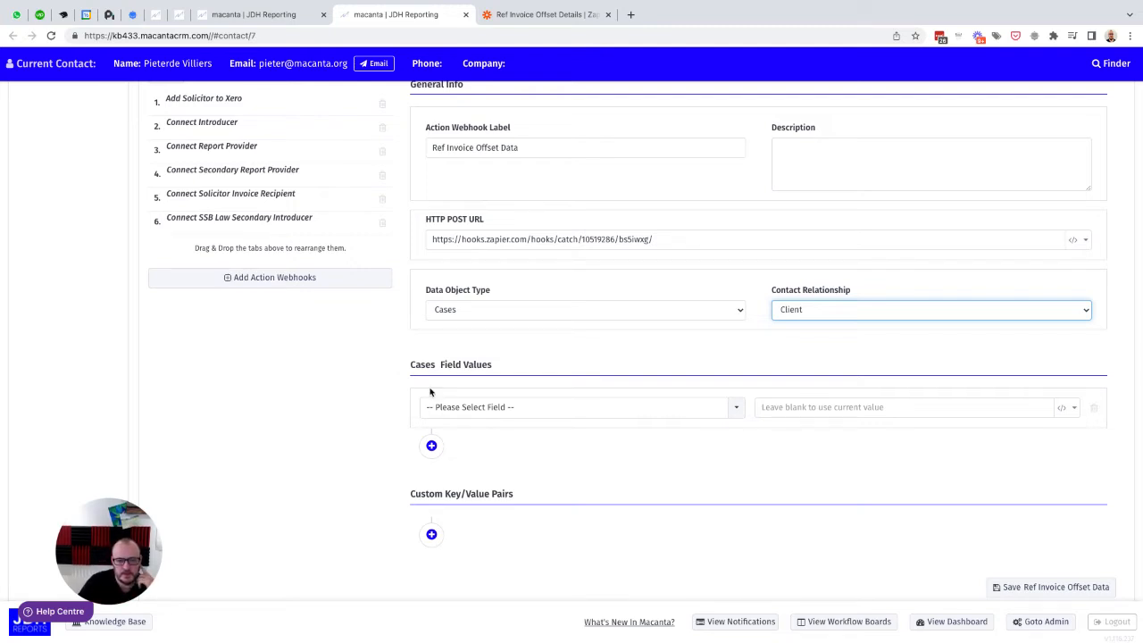
Step: Add three more Cases field value rows and assign Case No Against and Invoice No Against to the first two rows
{"action": "left_click", "coordinate": [431, 446]}
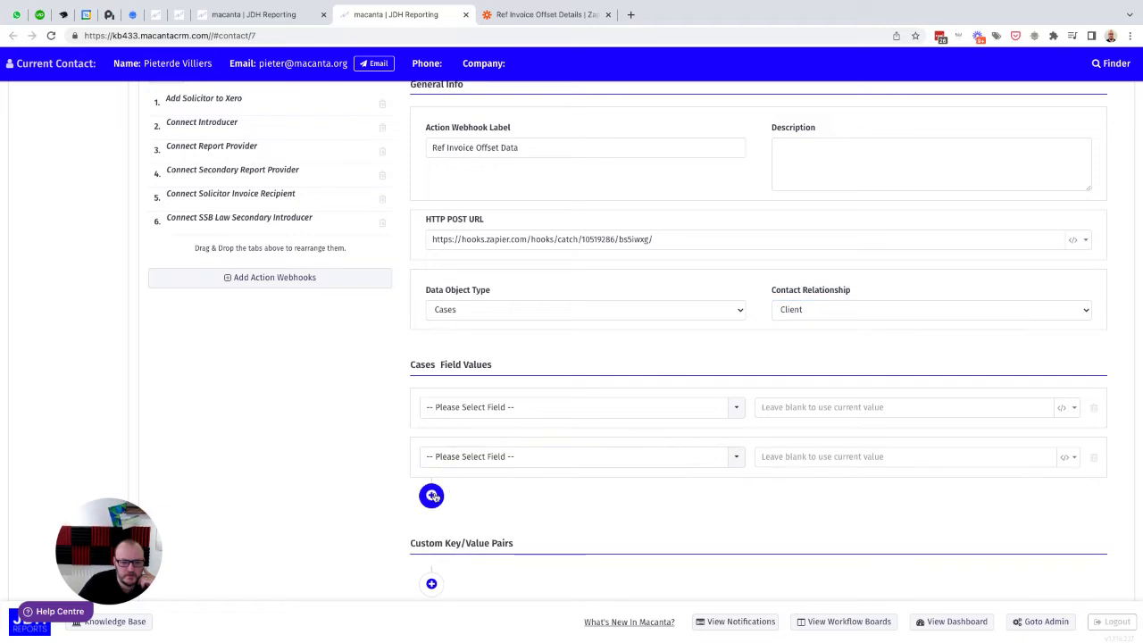
{"action": "left_click", "coordinate": [431, 496]}
{"action": "left_click", "coordinate": [431, 544]}
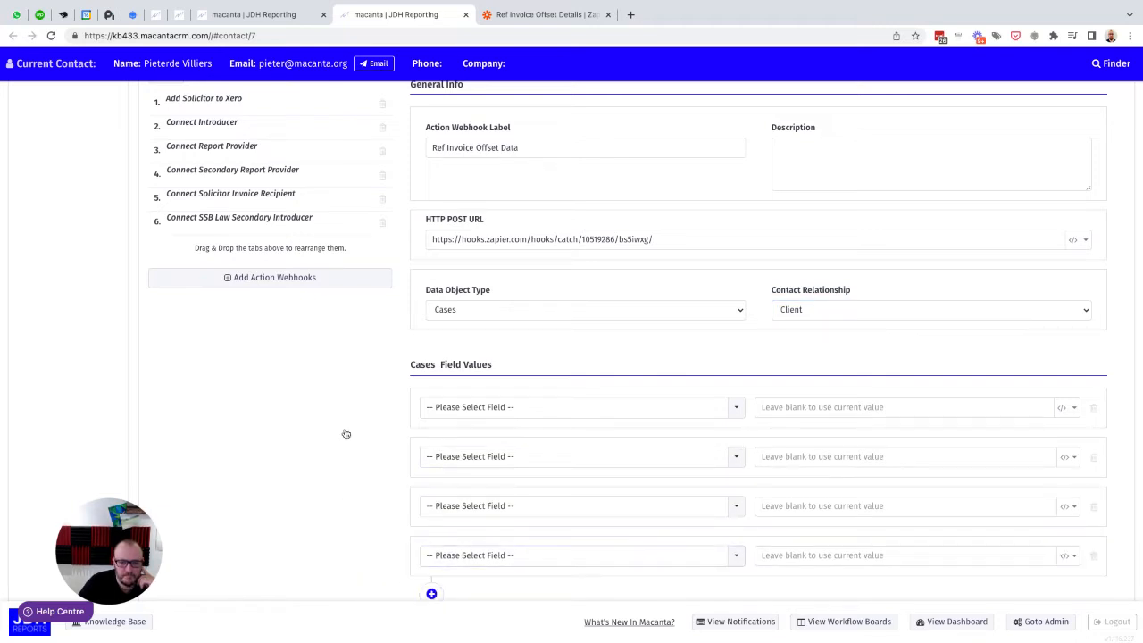
{"action": "scroll", "coordinate": [346, 434], "scroll_direction": "down", "scroll_amount": 1}
{"action": "left_click", "coordinate": [508, 342]}
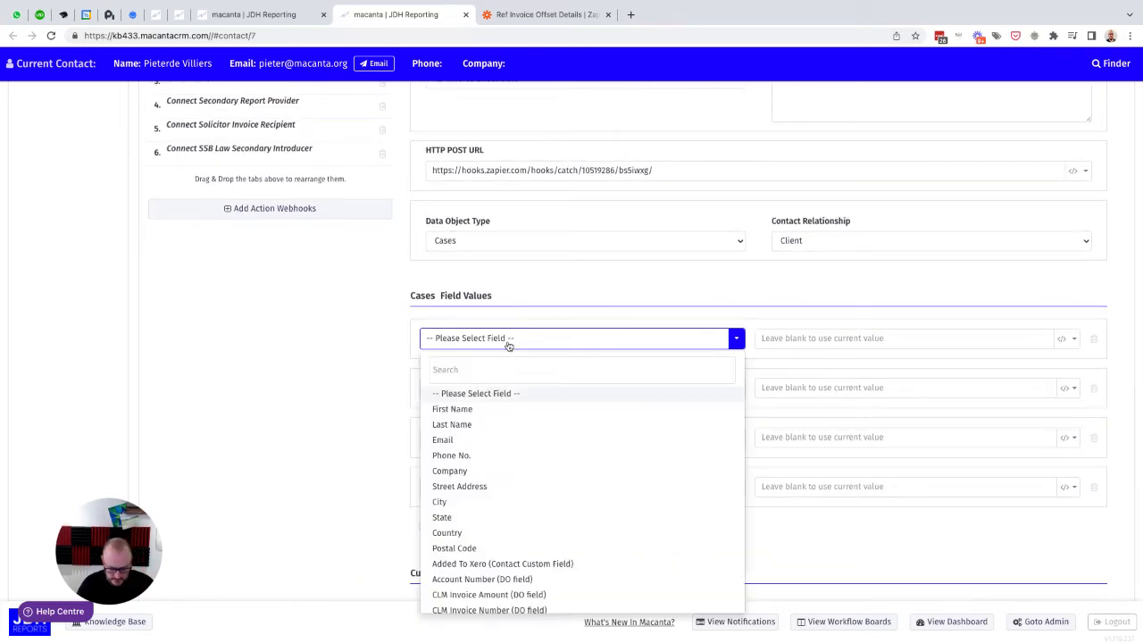
{"action": "type", "text": "aga"}
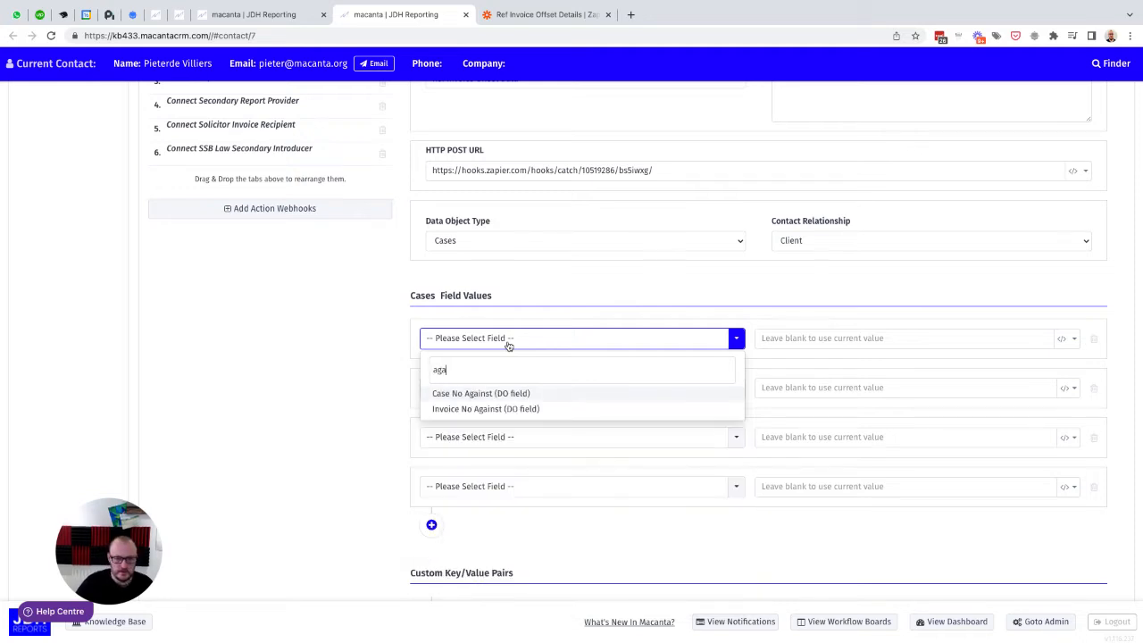
{"action": "left_click", "coordinate": [470, 394]}
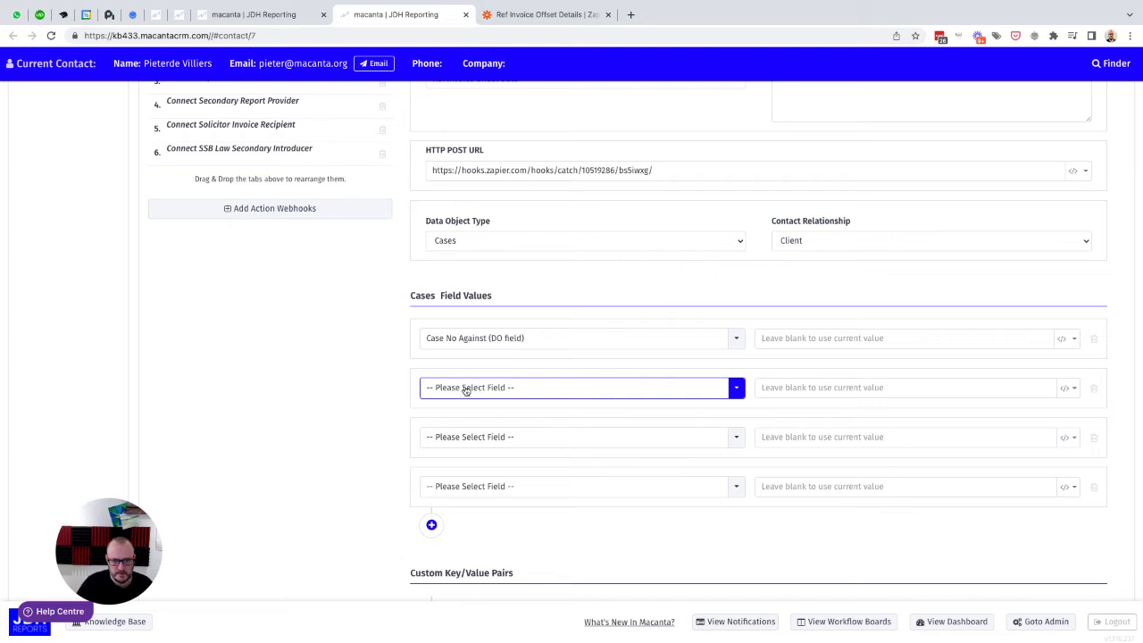
{"action": "left_click", "coordinate": [466, 390]}
{"action": "type", "text": "agai"}
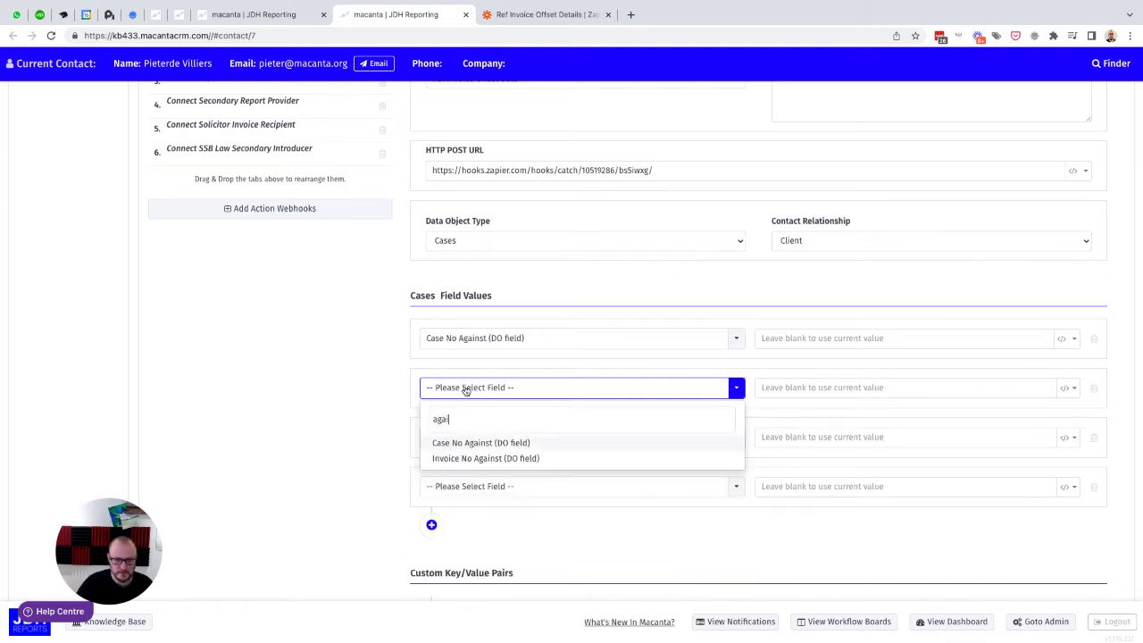
{"action": "left_click", "coordinate": [464, 459]}
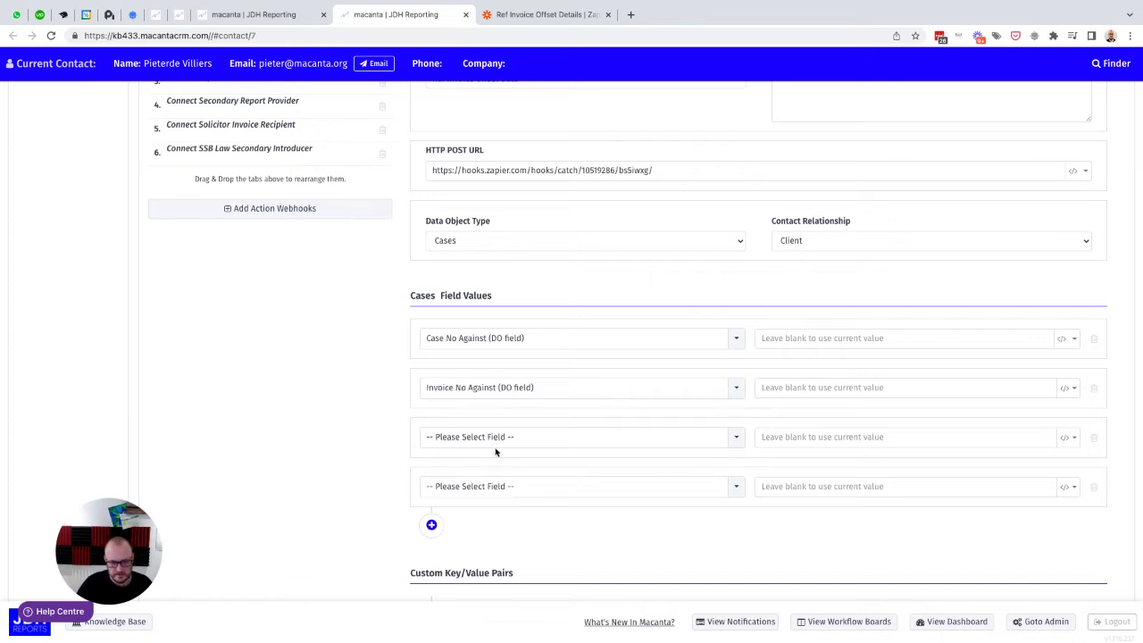
Step: Assign Client Reference Number to the third Cases field value row and Invoice Number to the fourth
{"action": "left_click", "coordinate": [474, 437]}
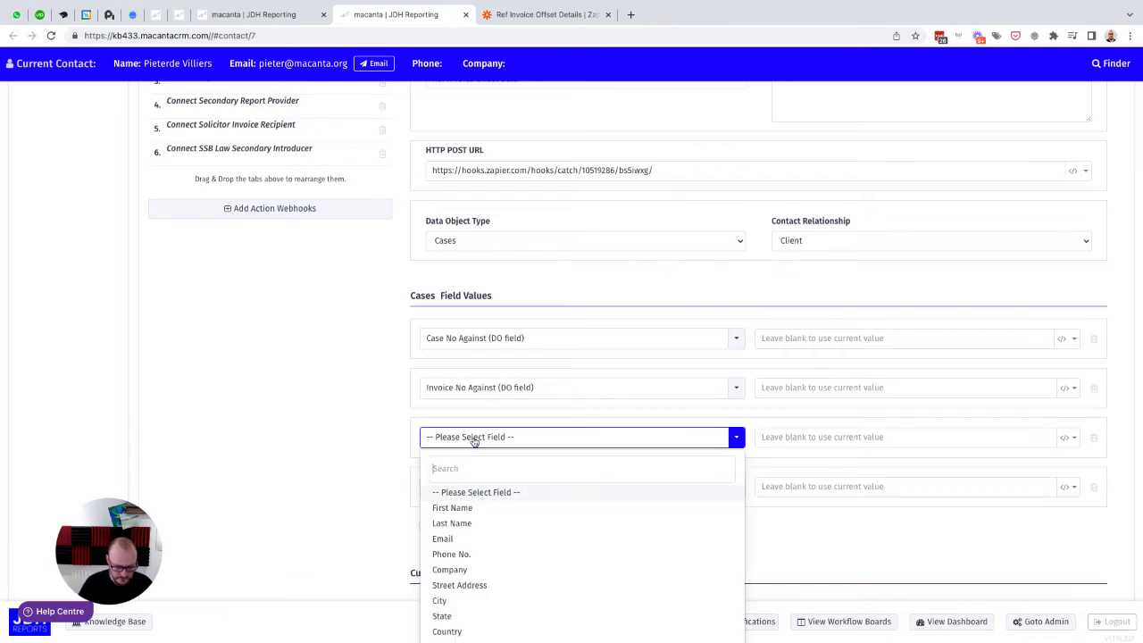
{"action": "type", "text": "refe"}
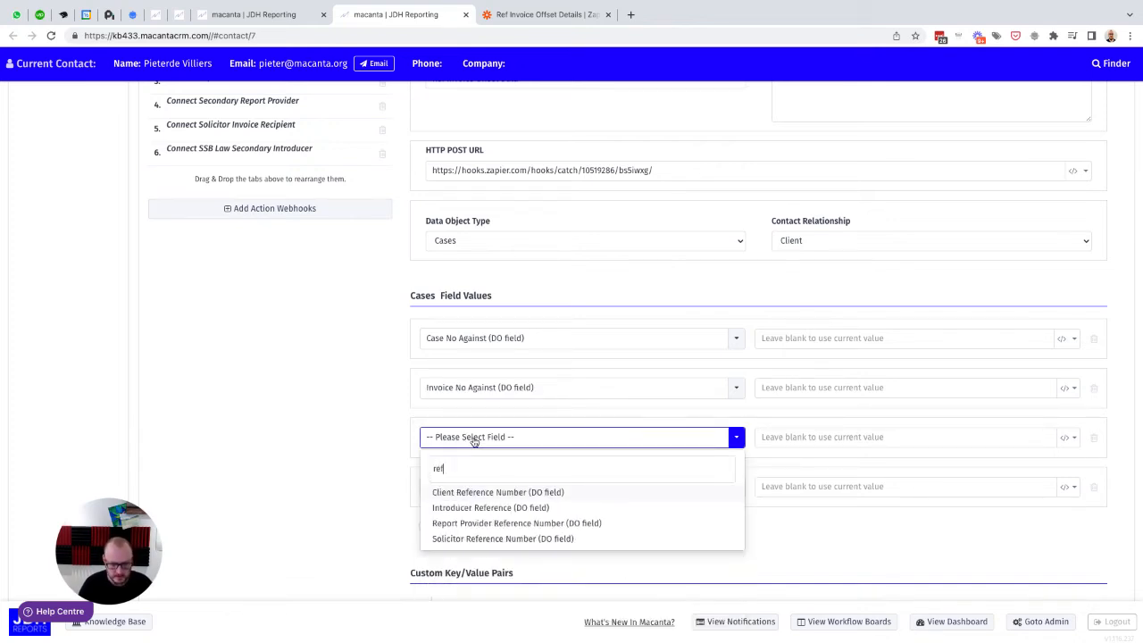
{"action": "left_click", "coordinate": [492, 494]}
{"action": "left_click", "coordinate": [474, 495]}
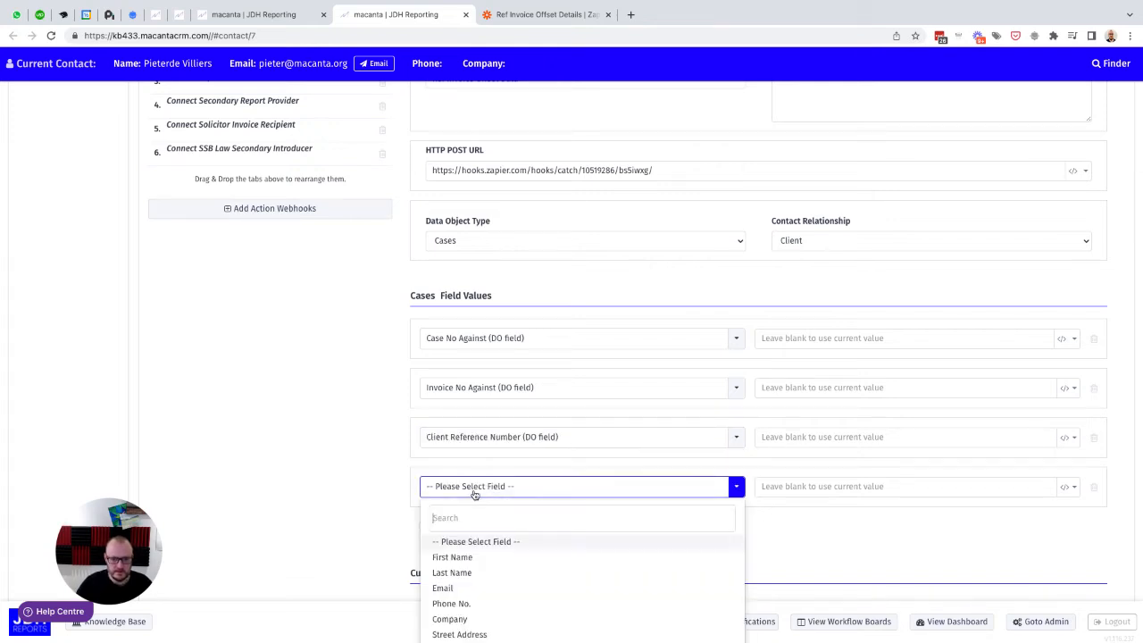
{"action": "type", "text": "invoi"}
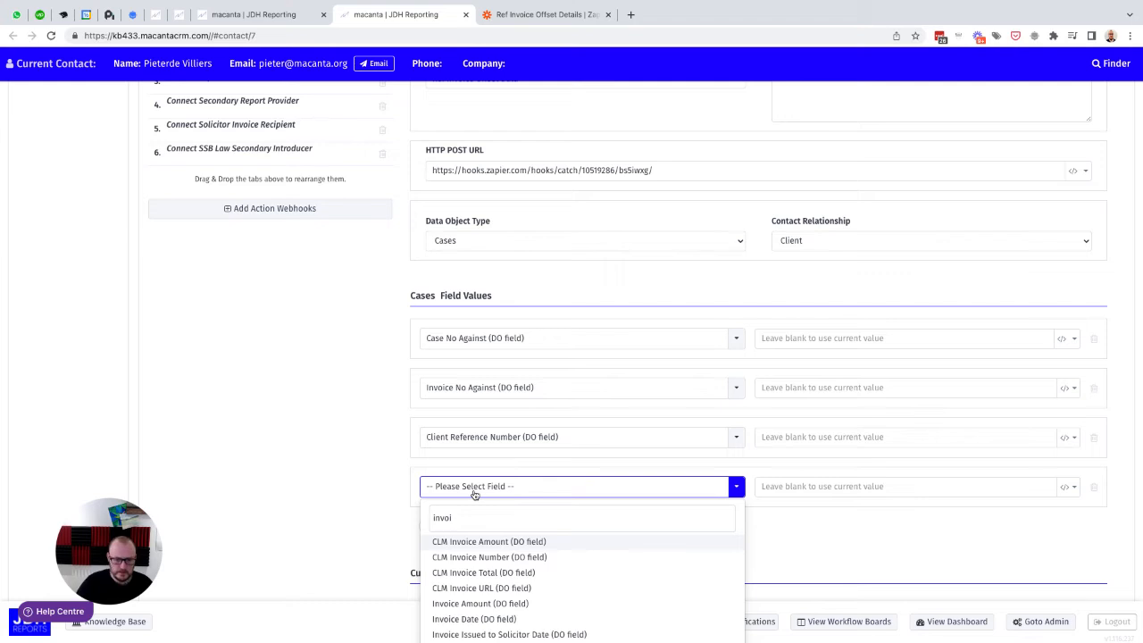
{"action": "scroll", "coordinate": [490, 614], "scroll_direction": "down", "scroll_amount": 2}
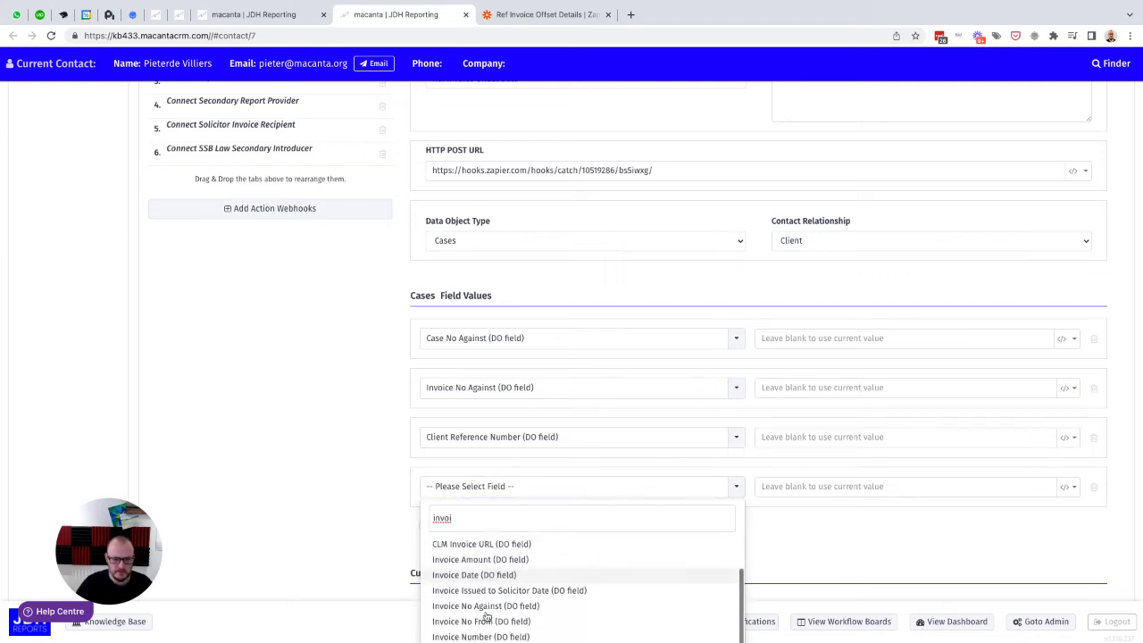
{"action": "scroll", "coordinate": [487, 616], "scroll_direction": "down", "scroll_amount": 2}
{"action": "scroll", "coordinate": [487, 616], "scroll_direction": "down", "scroll_amount": 2}
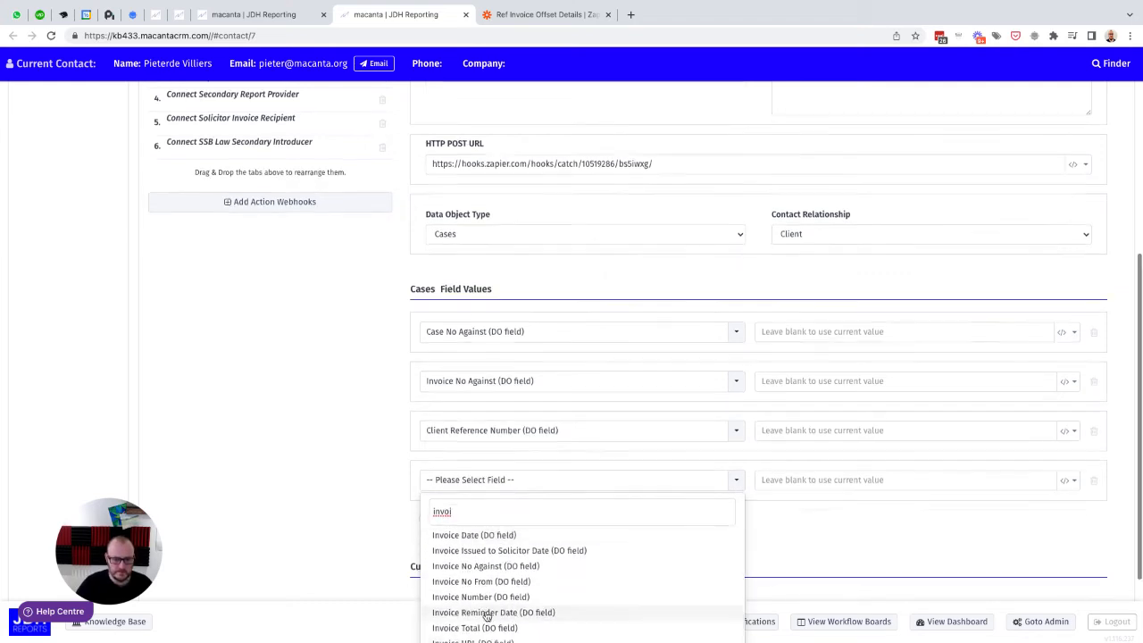
{"action": "left_click", "coordinate": [465, 565]}
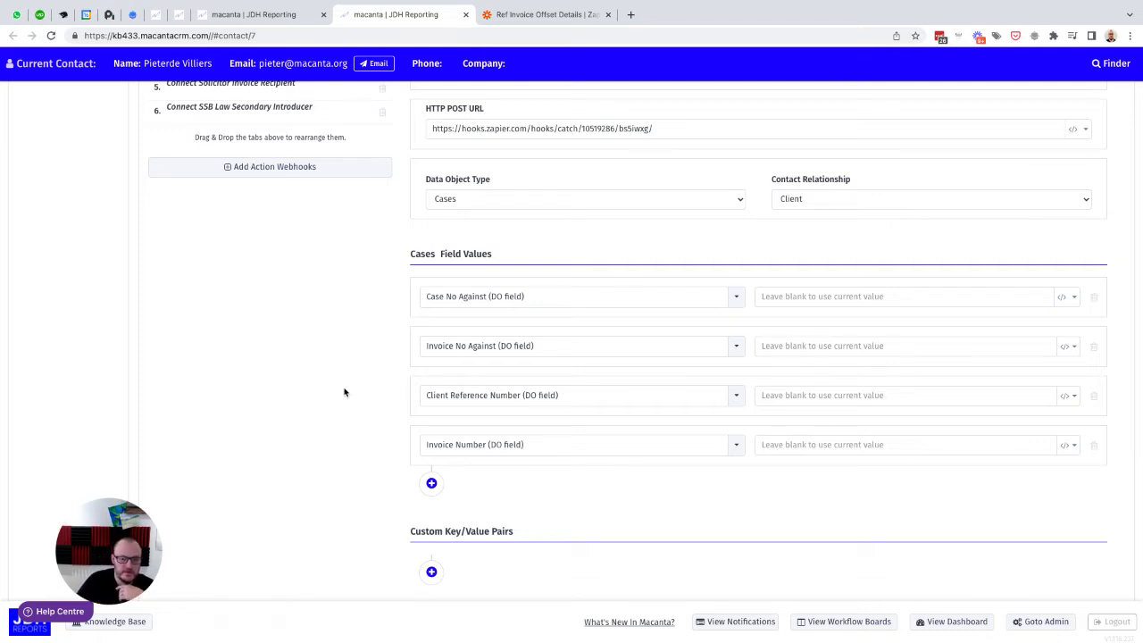
Step: Review the Invoice Offset Details fields in the contact's C123B case, then return to the webhook's Cases field values
{"action": "left_click", "coordinate": [265, 18]}
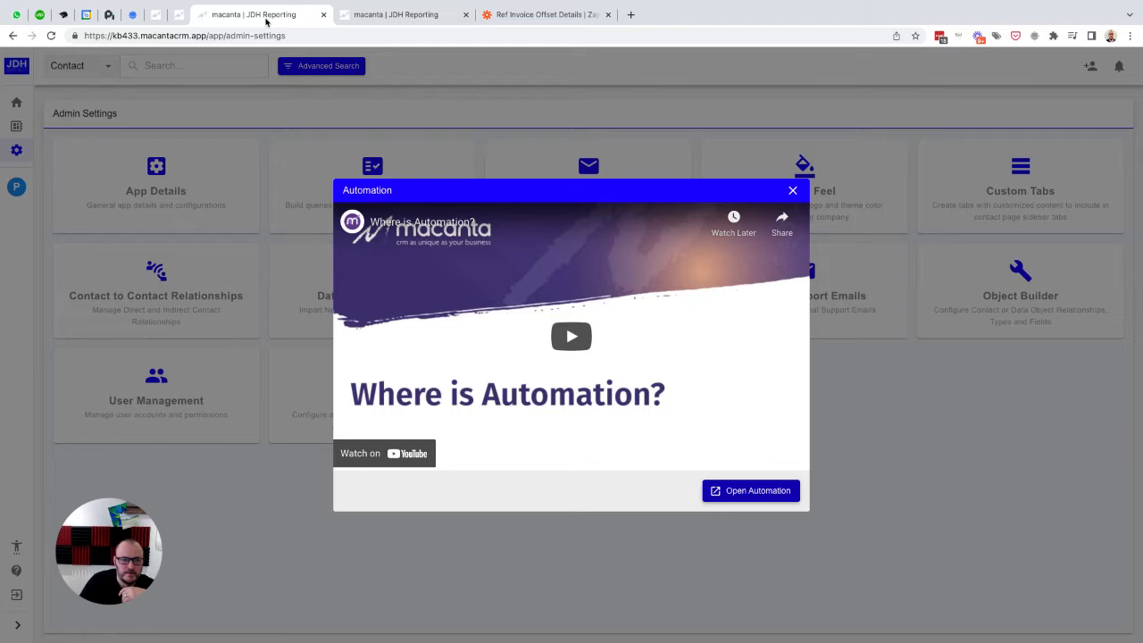
{"action": "left_click", "coordinate": [3, 174]}
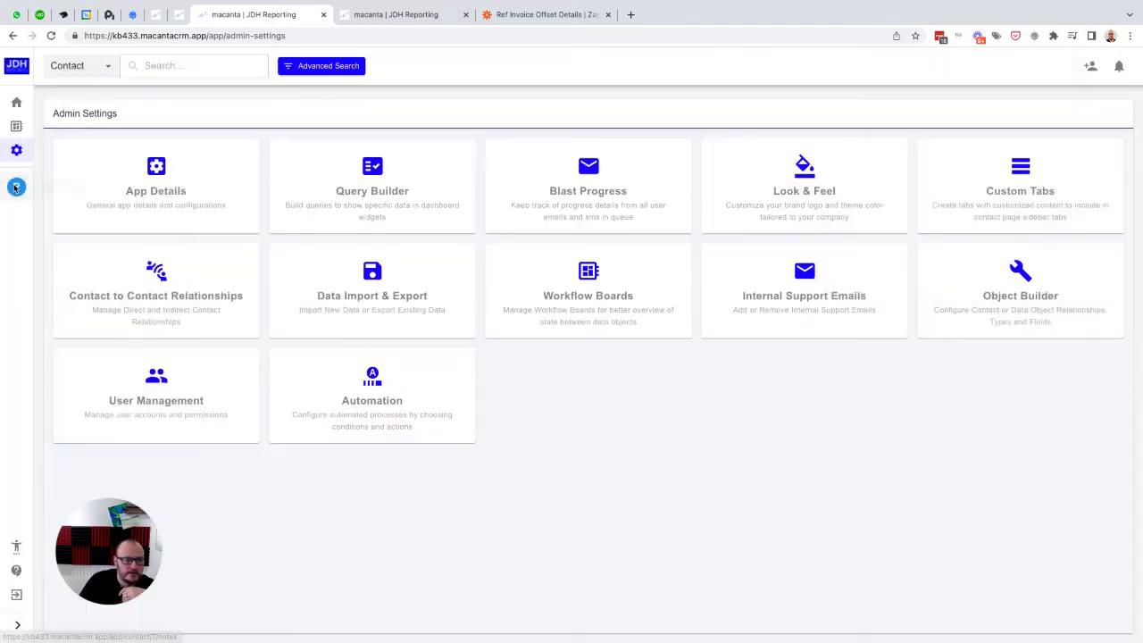
{"action": "left_click", "coordinate": [16, 186]}
{"action": "left_click", "coordinate": [59, 279]}
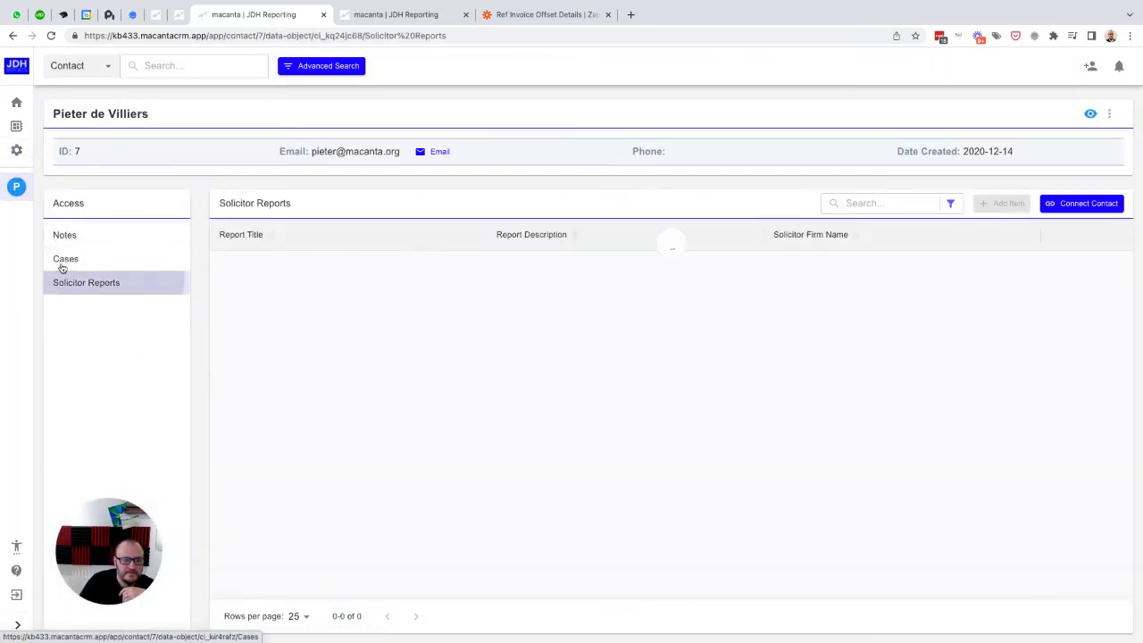
{"action": "left_click", "coordinate": [62, 260]}
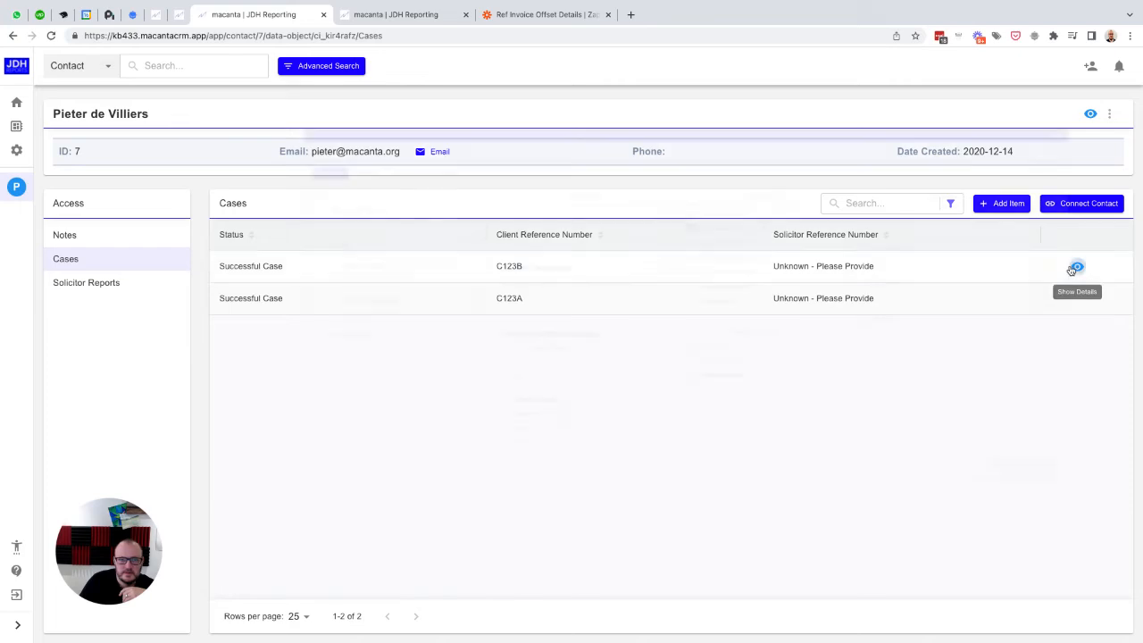
{"action": "left_click", "coordinate": [1076, 266]}
{"action": "left_click", "coordinate": [357, 124]}
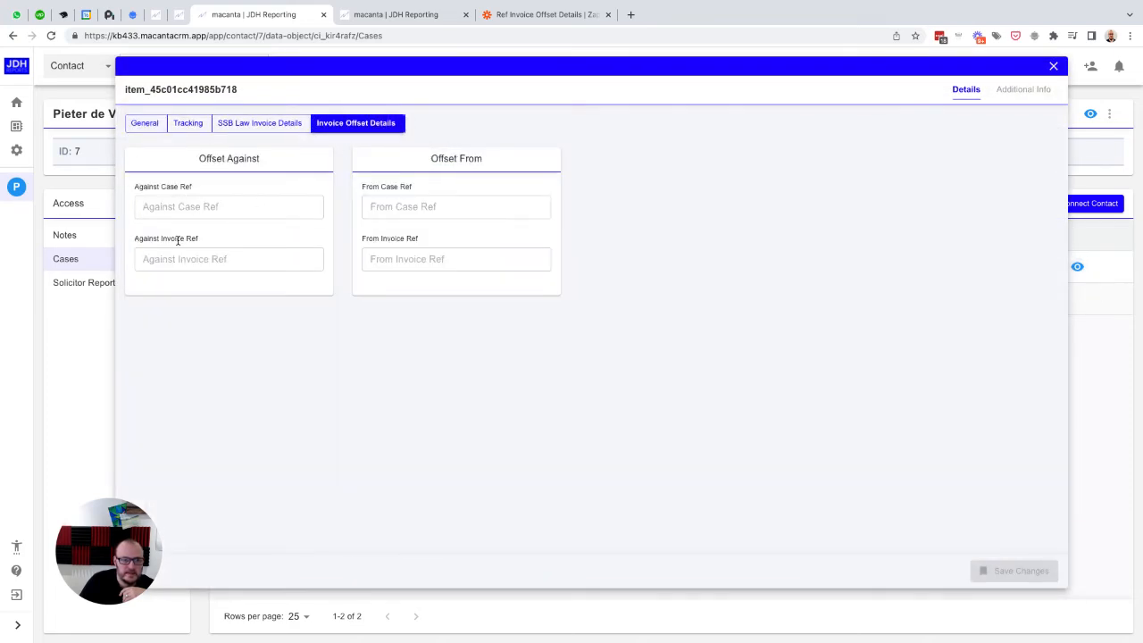
{"action": "left_click", "coordinate": [416, 16]}
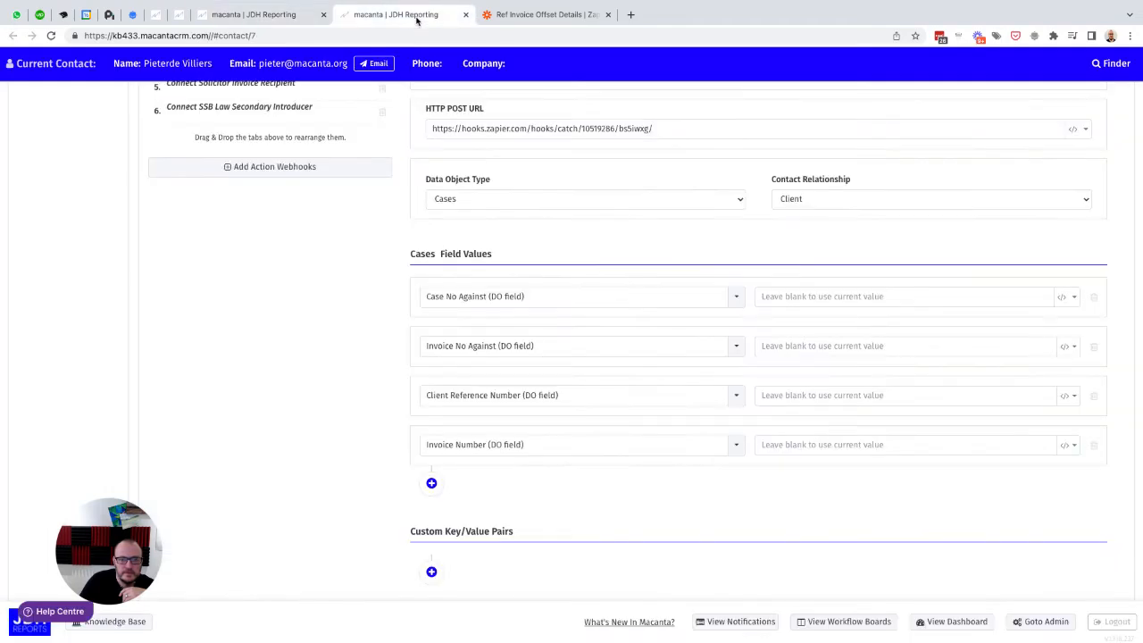
{"action": "left_click", "coordinate": [463, 342]}
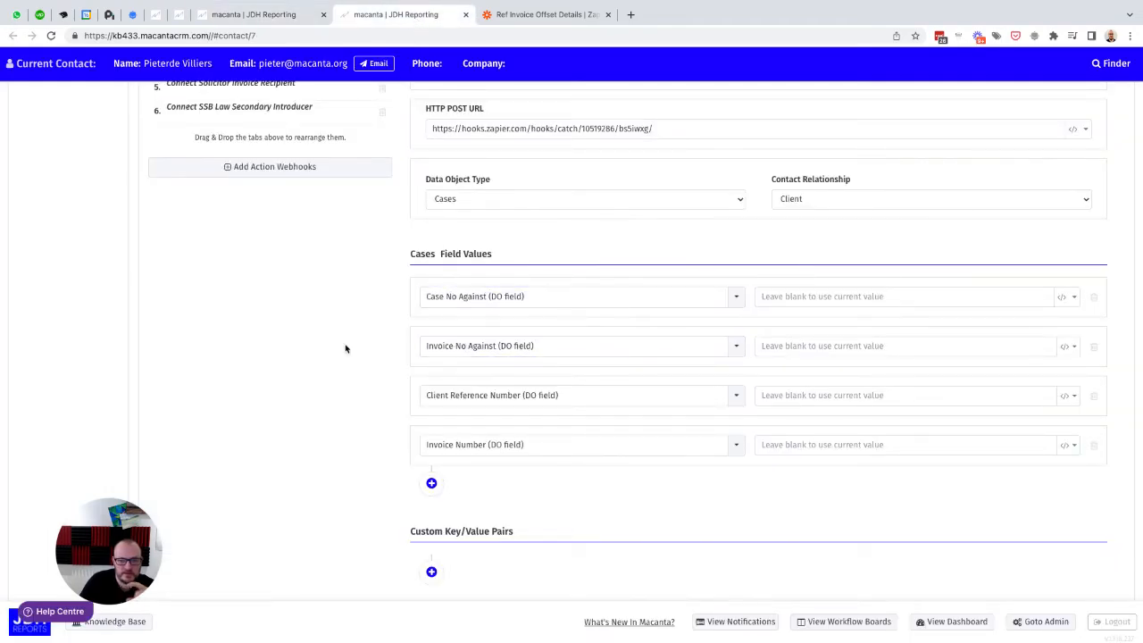
Step: Save the Ref Invoice Offset Data webhook action and log out of the current session
{"action": "scroll", "coordinate": [975, 492], "scroll_direction": "down", "scroll_amount": 2}
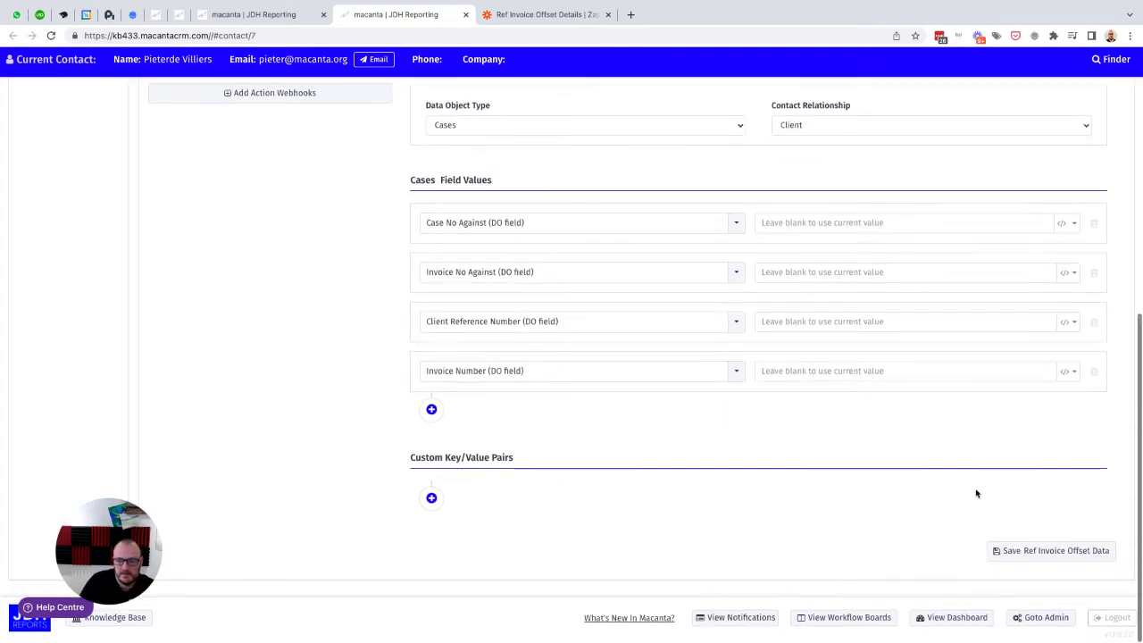
{"action": "left_click", "coordinate": [1046, 557]}
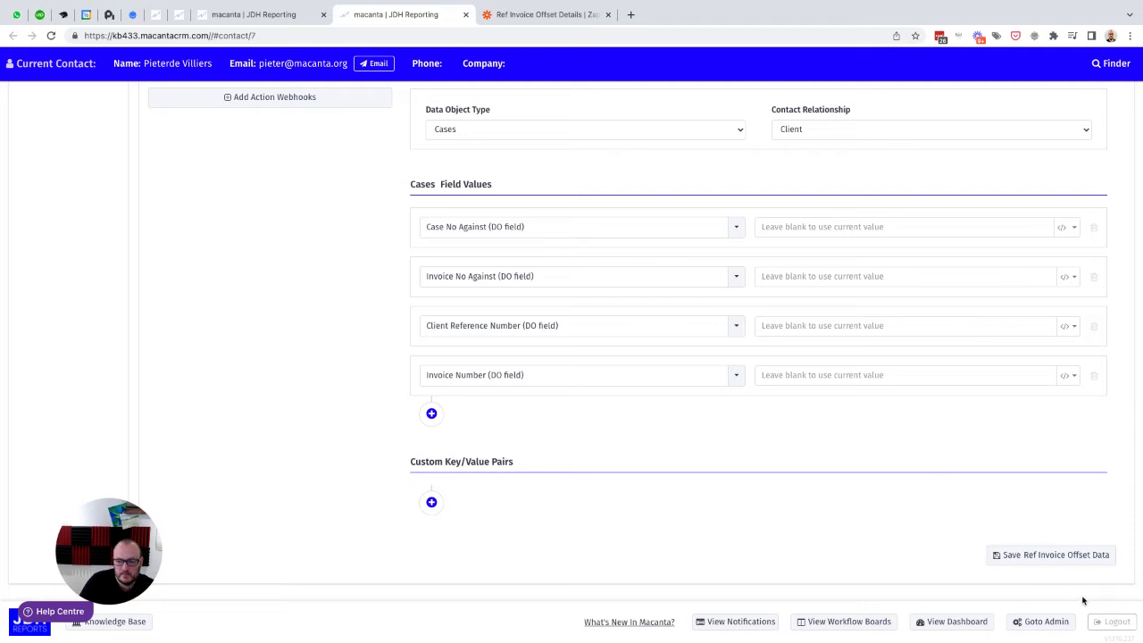
{"action": "left_click", "coordinate": [1107, 623]}
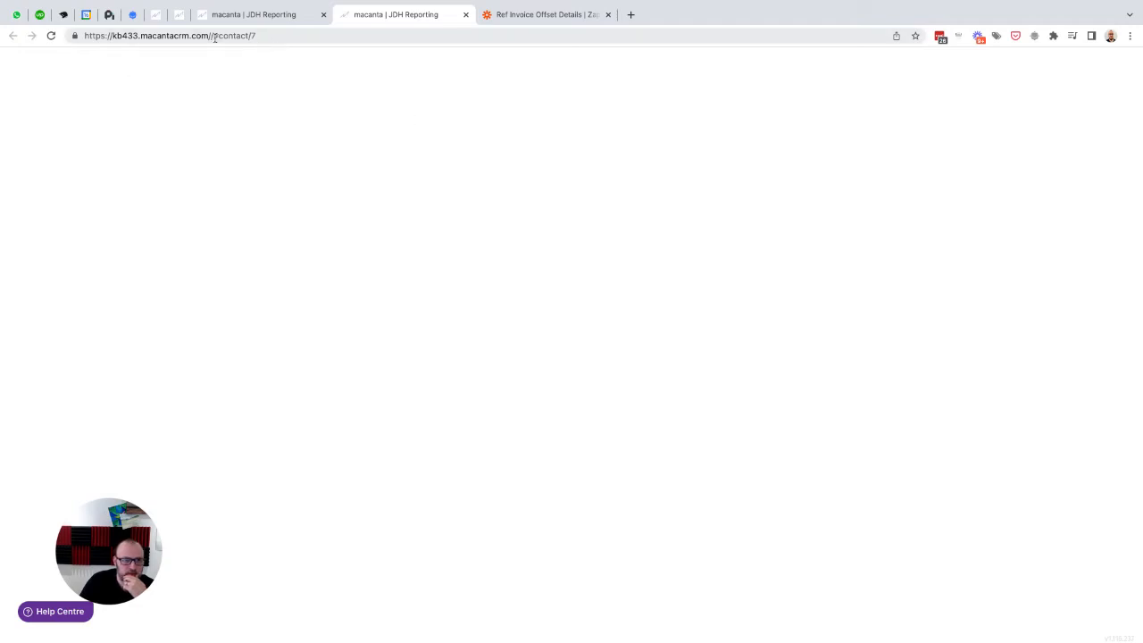
Step: Load the site's base address kb433.macantacrm.com and log in with the personal account's saved e-mail and password
{"action": "left_click_drag", "start_coordinate": [208, 35], "coordinate": [309, 33]}
{"action": "key", "text": "BackSpace"}
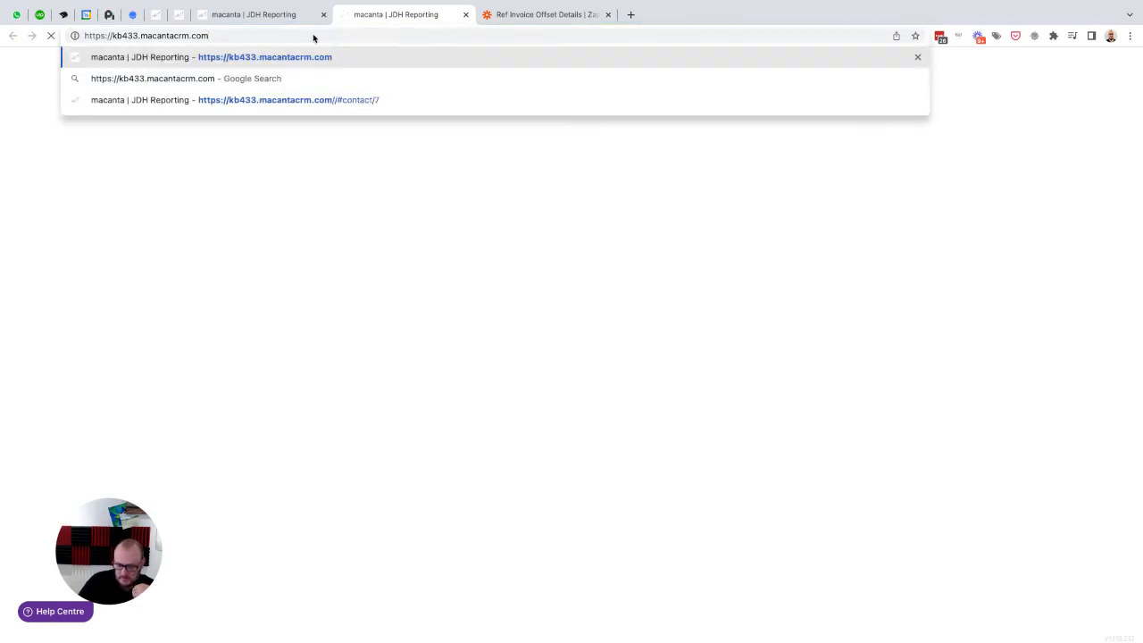
{"action": "key", "text": "Return"}
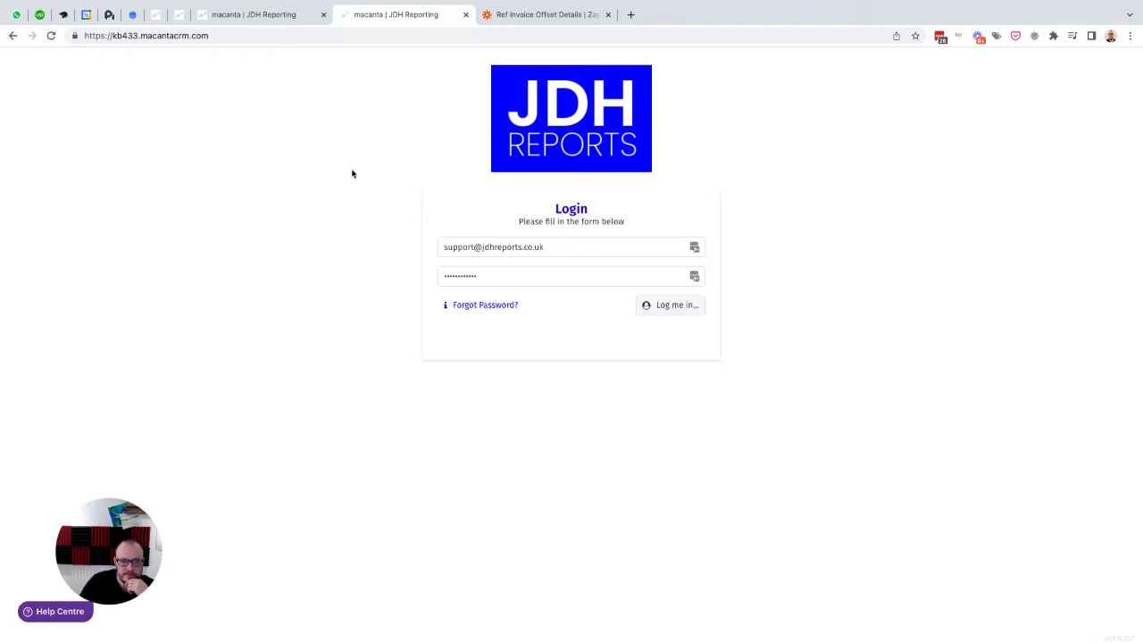
{"action": "left_click", "coordinate": [694, 246]}
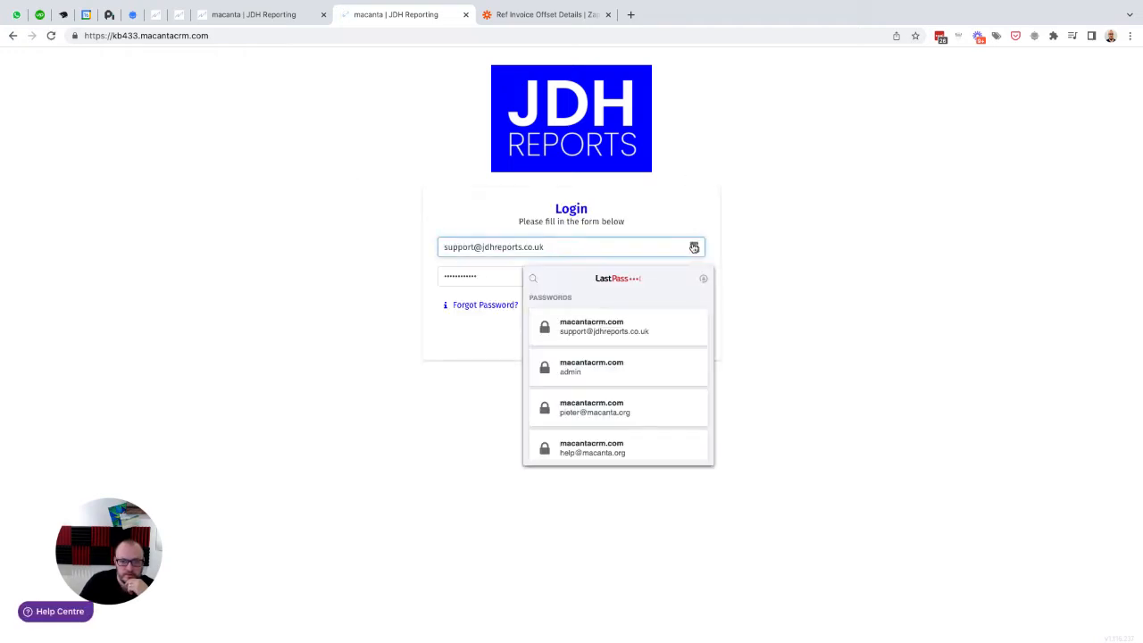
{"action": "left_click", "coordinate": [597, 409]}
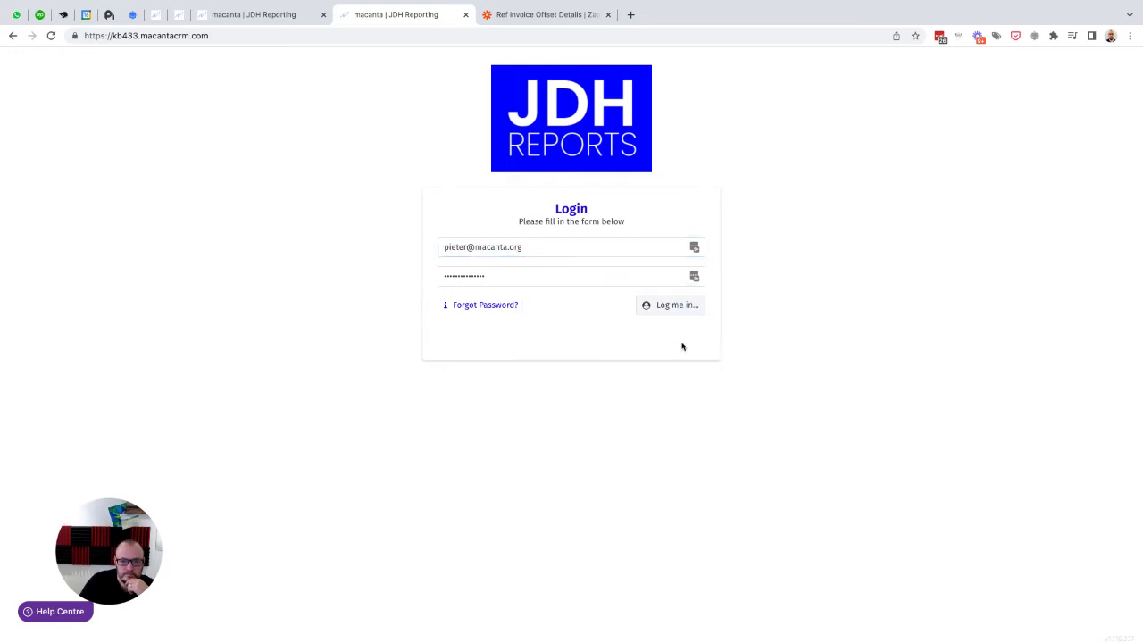
{"action": "left_click", "coordinate": [668, 314]}
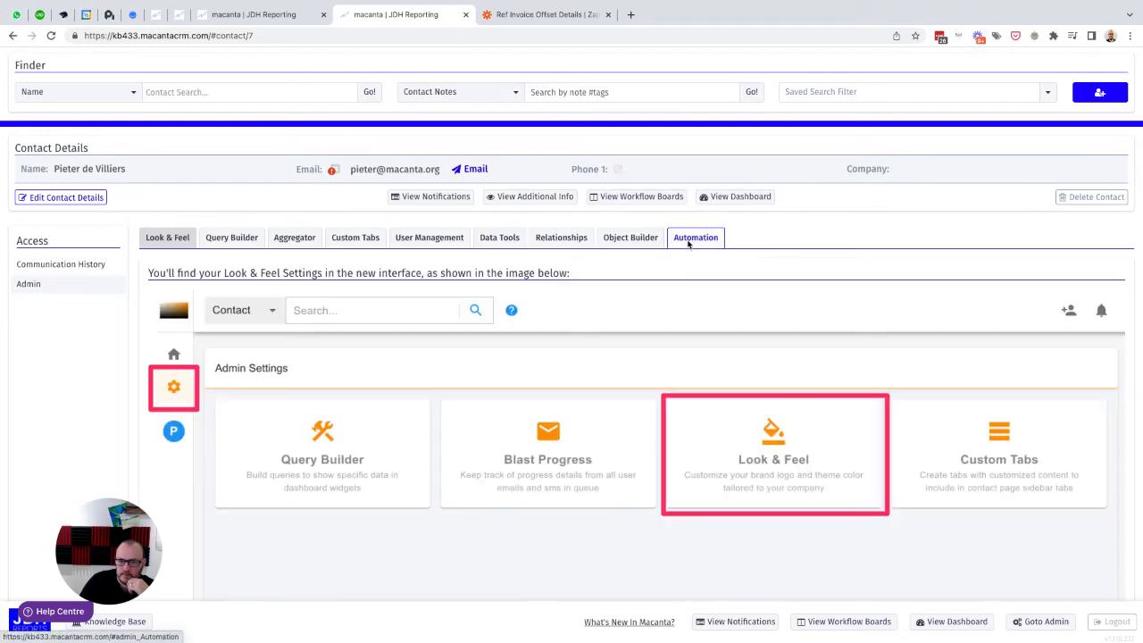
Step: Go to the automation webhook actions and filter the list by "off" to find Ref Invoice Offset Data
{"action": "left_click", "coordinate": [690, 240]}
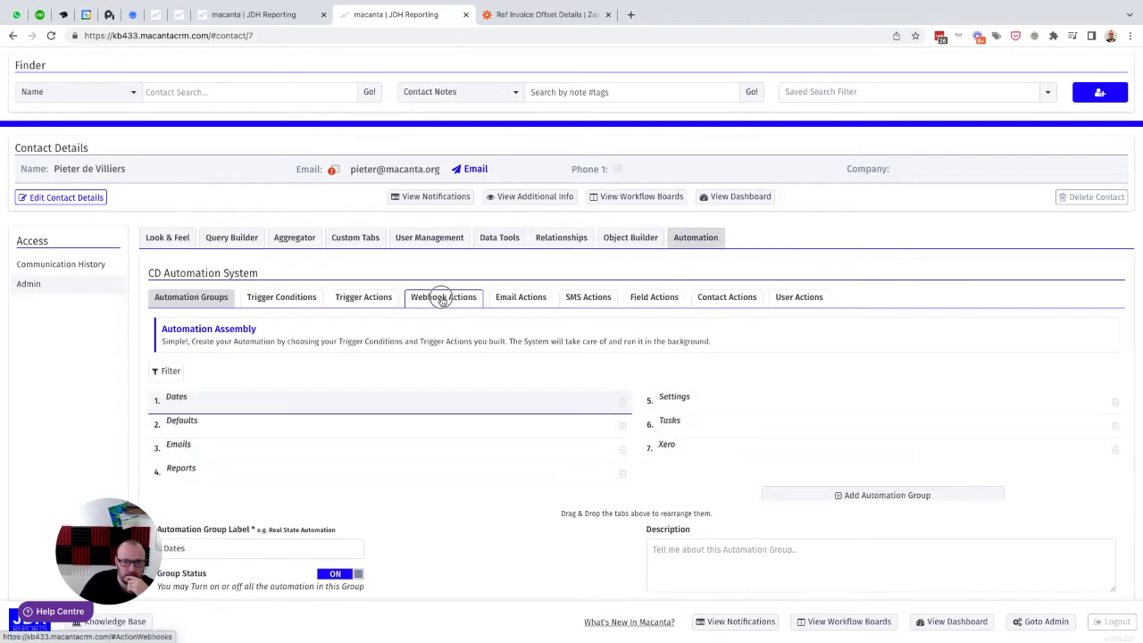
{"action": "left_click", "coordinate": [441, 299]}
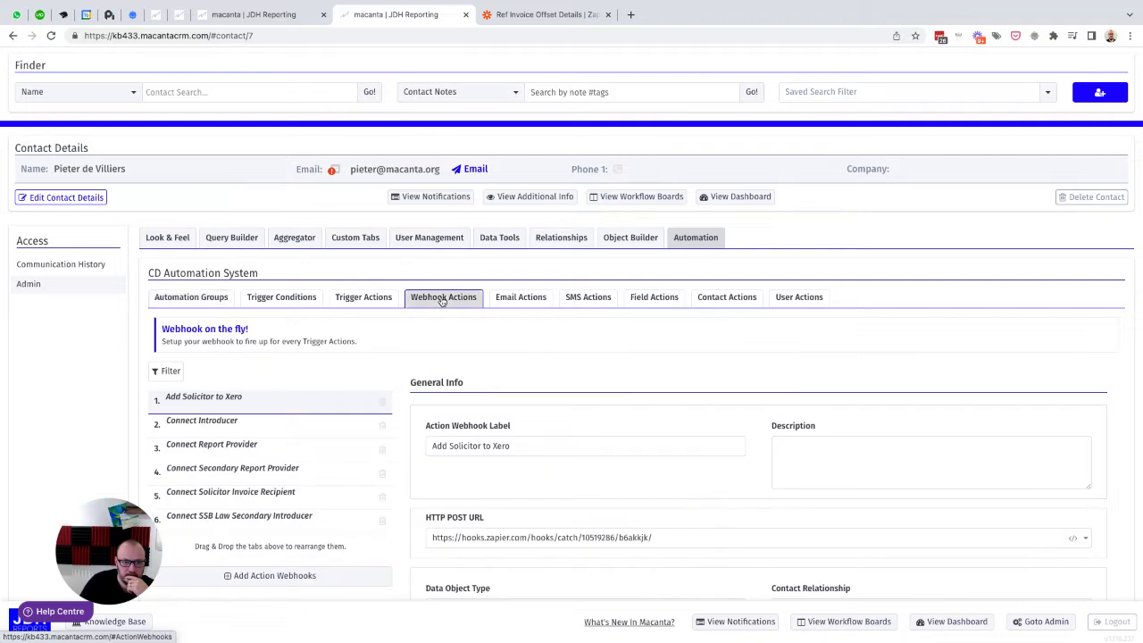
{"action": "left_click", "coordinate": [178, 371]}
{"action": "type", "text": "off"}
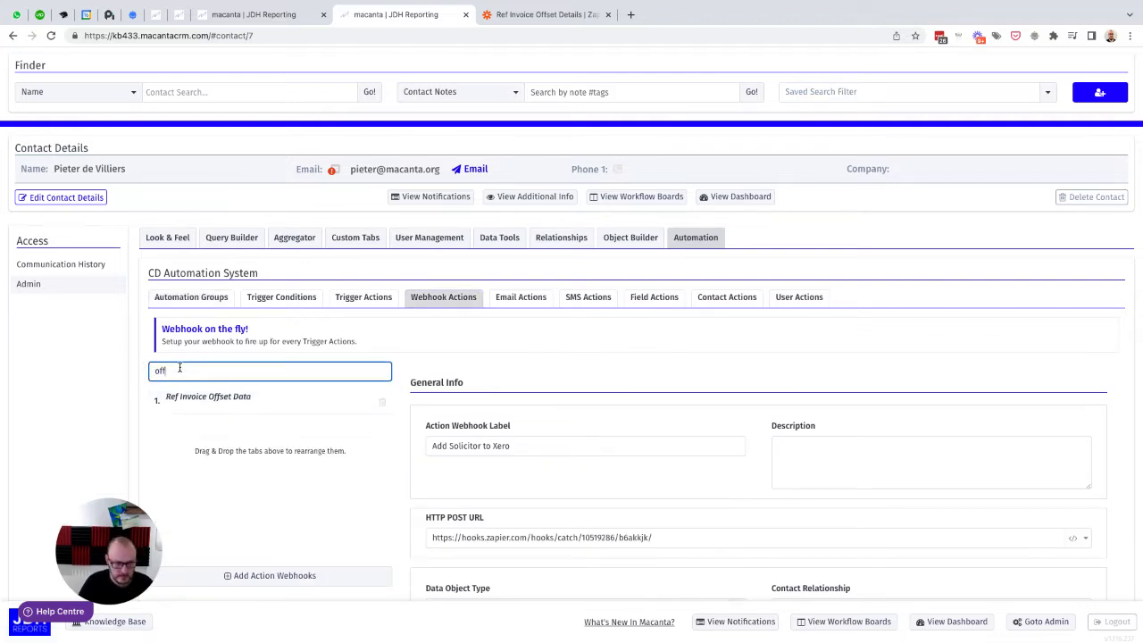
Step: In the Ref Invoice Offset Data webhook, assign Against Case Ref and Against Invoice Ref to the two empty Cases field value rows
{"action": "scroll", "coordinate": [592, 294], "scroll_direction": "down", "scroll_amount": 5}
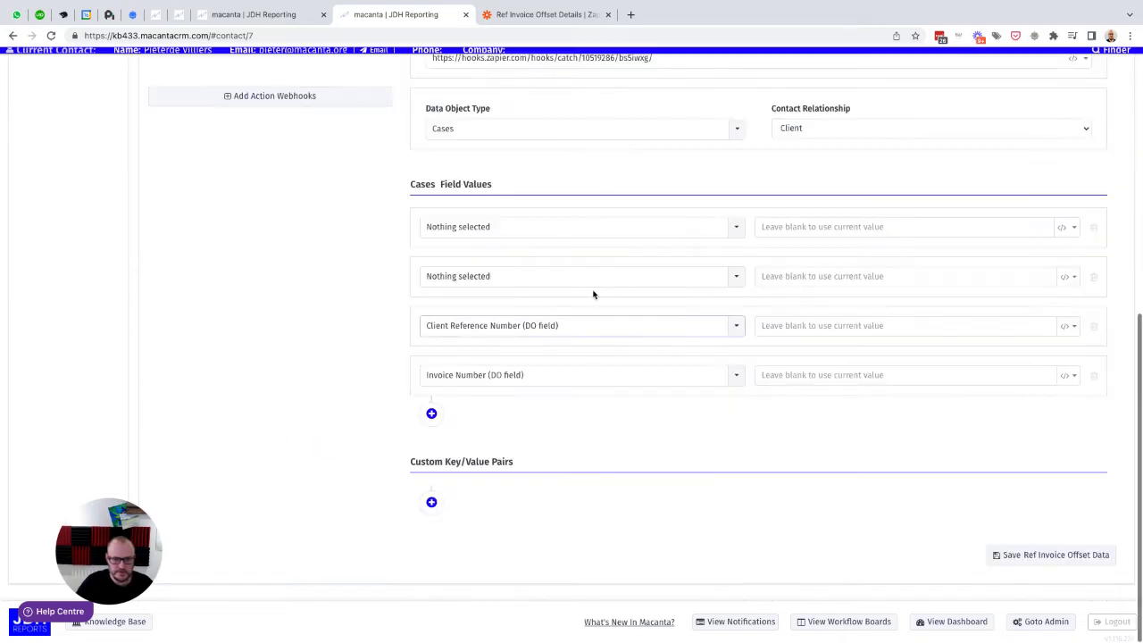
{"action": "left_click", "coordinate": [479, 232]}
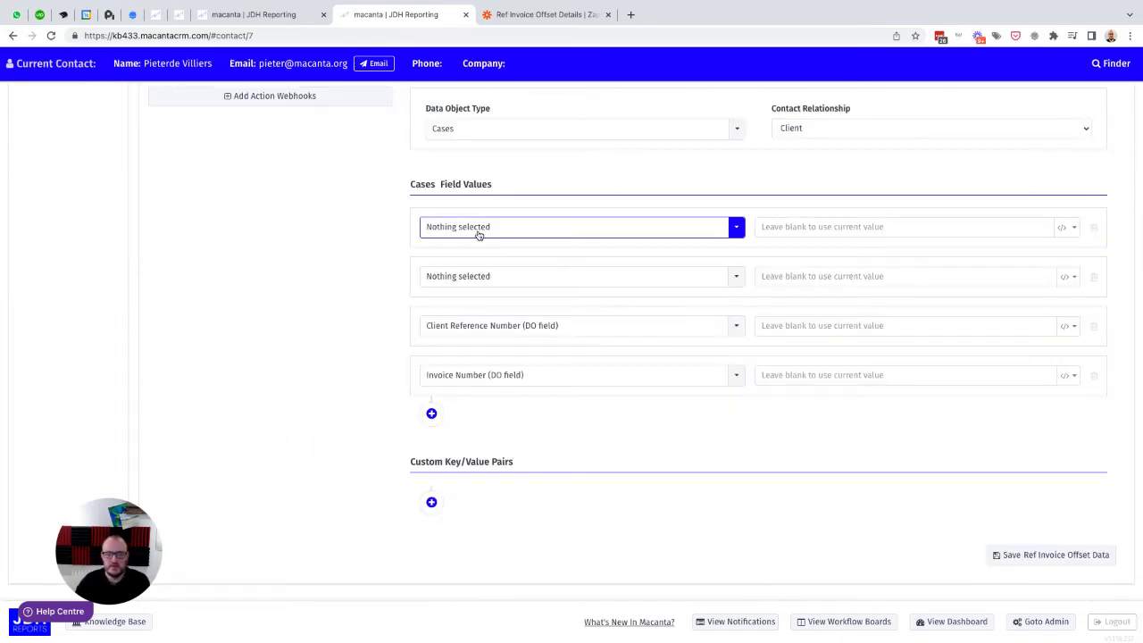
{"action": "left_click", "coordinate": [479, 232]}
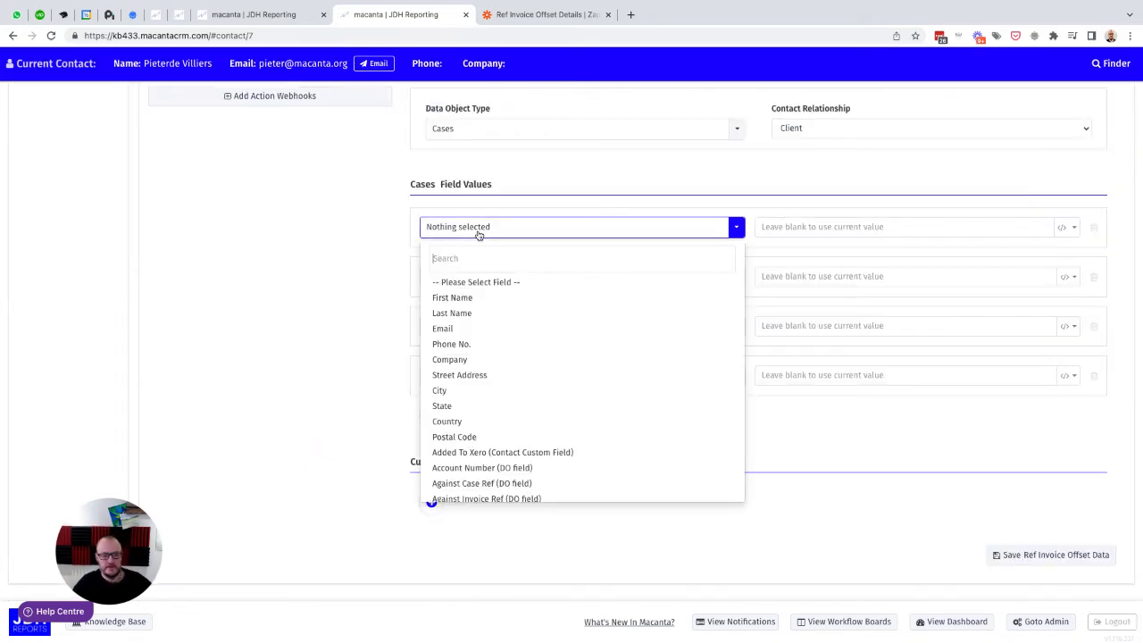
{"action": "type", "text": "aga"}
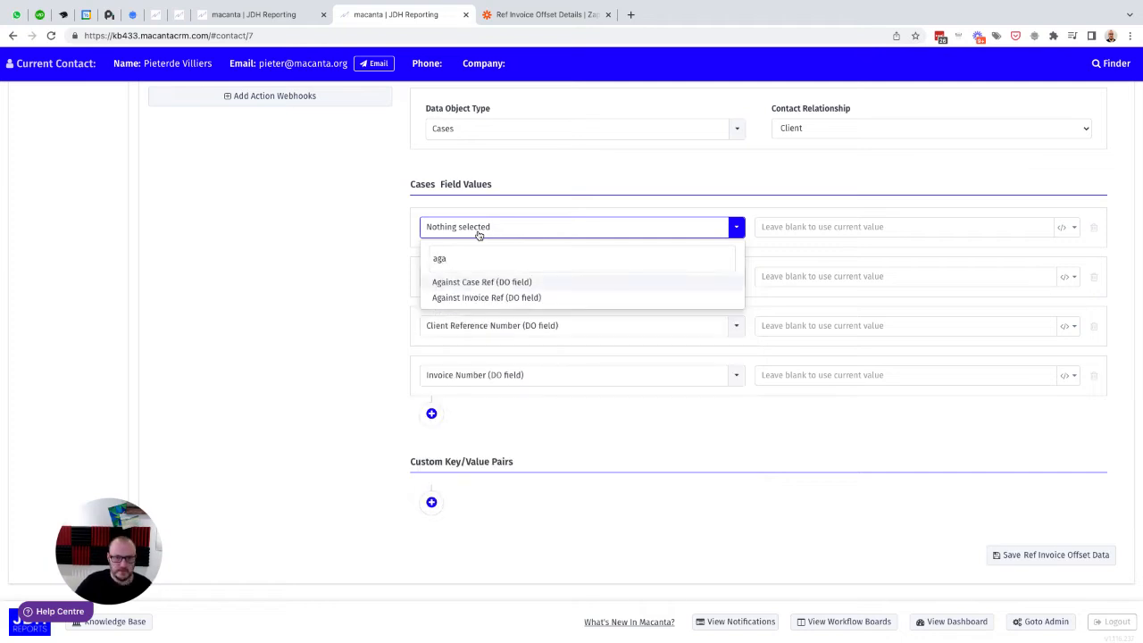
{"action": "left_click", "coordinate": [482, 281]}
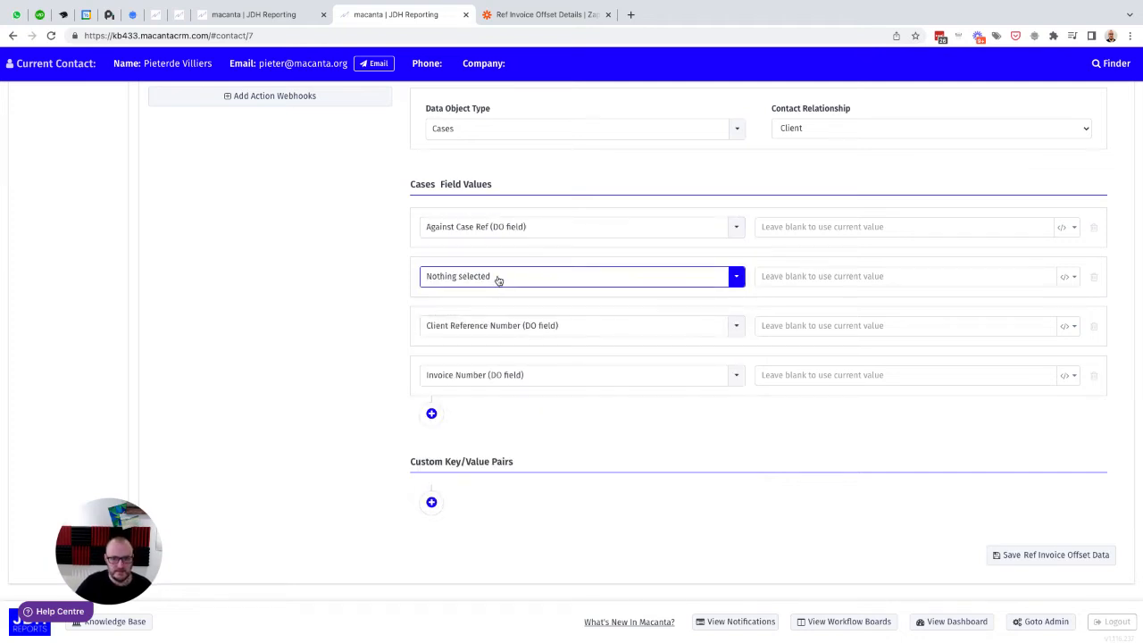
{"action": "left_click", "coordinate": [491, 277]}
{"action": "type", "text": "aga"}
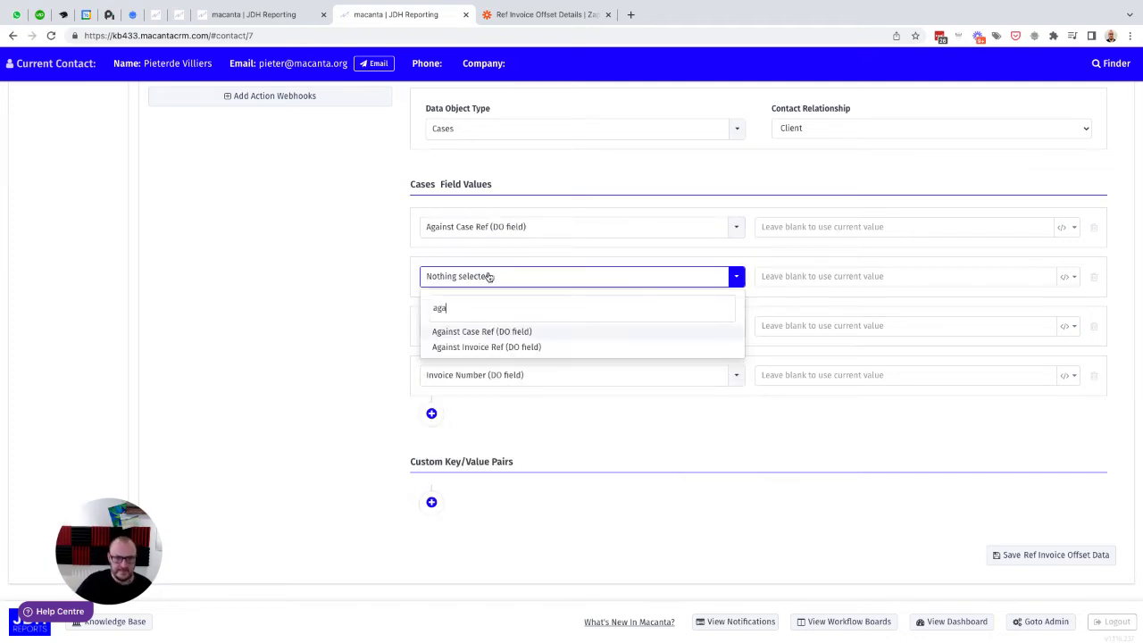
{"action": "left_click", "coordinate": [485, 348]}
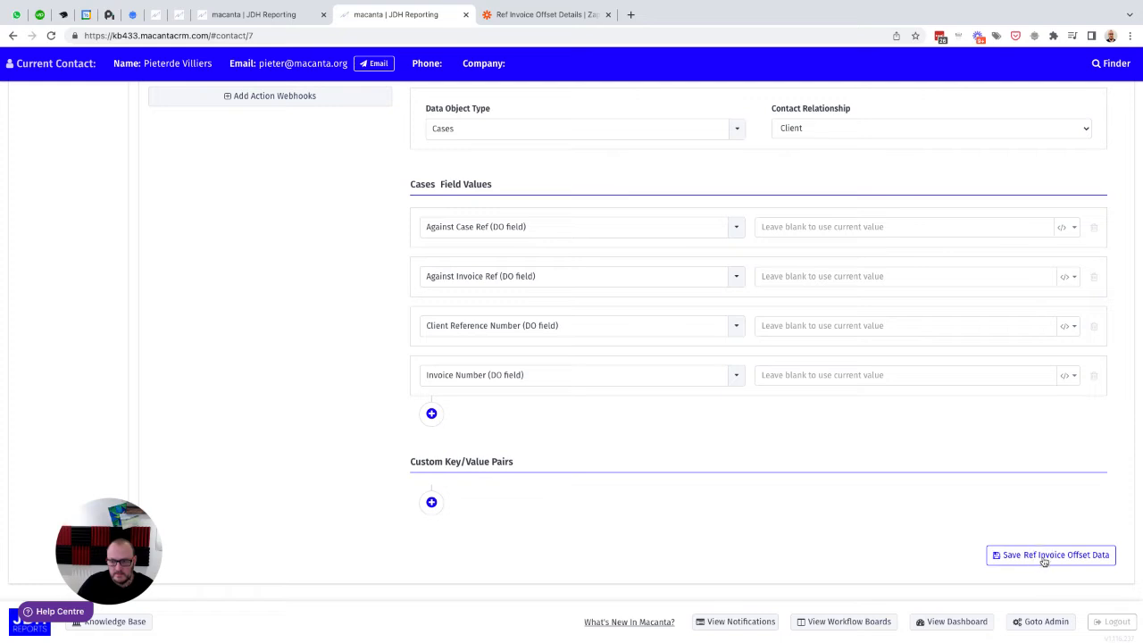
Step: Add a new trigger action and label it Ref Invoice Offset Data, copying the label from the webhook action
{"action": "scroll", "coordinate": [378, 329], "scroll_direction": "up", "scroll_amount": 5}
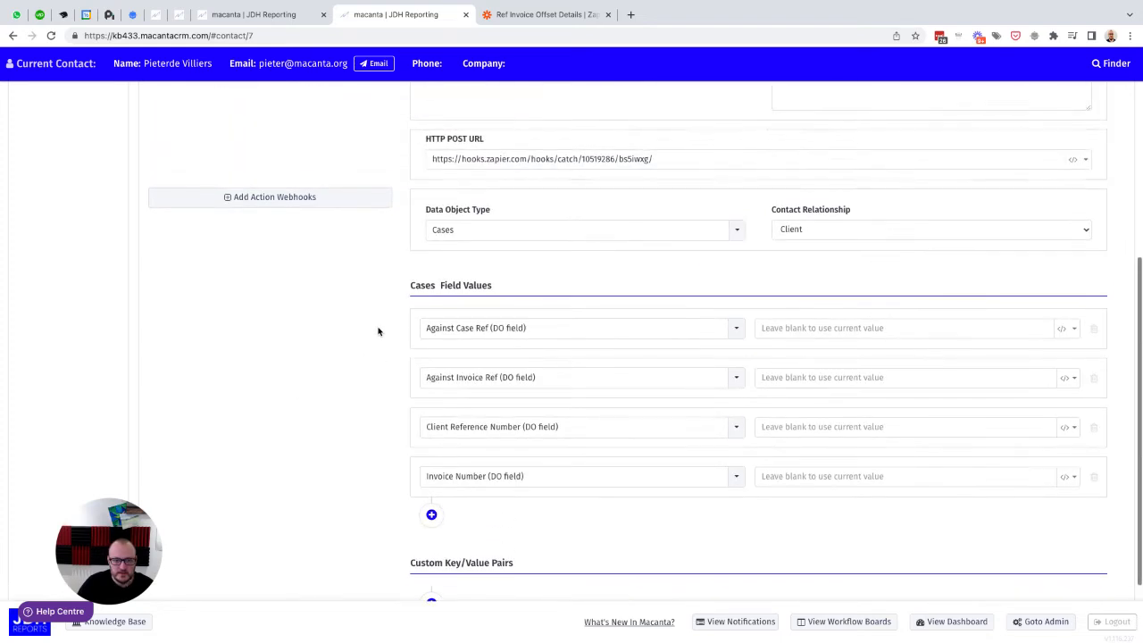
{"action": "scroll", "coordinate": [378, 329], "scroll_direction": "up", "scroll_amount": 2}
{"action": "left_click_drag", "start_coordinate": [541, 277], "coordinate": [421, 278]}
{"action": "key", "text": "ctrl+c"}
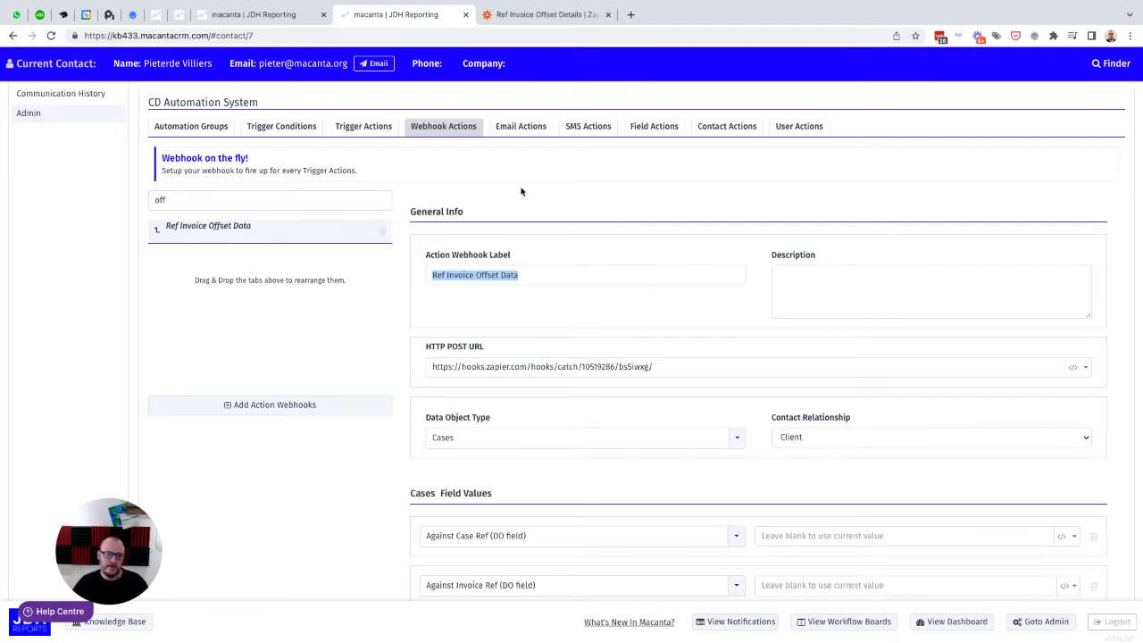
{"action": "left_click", "coordinate": [355, 128]}
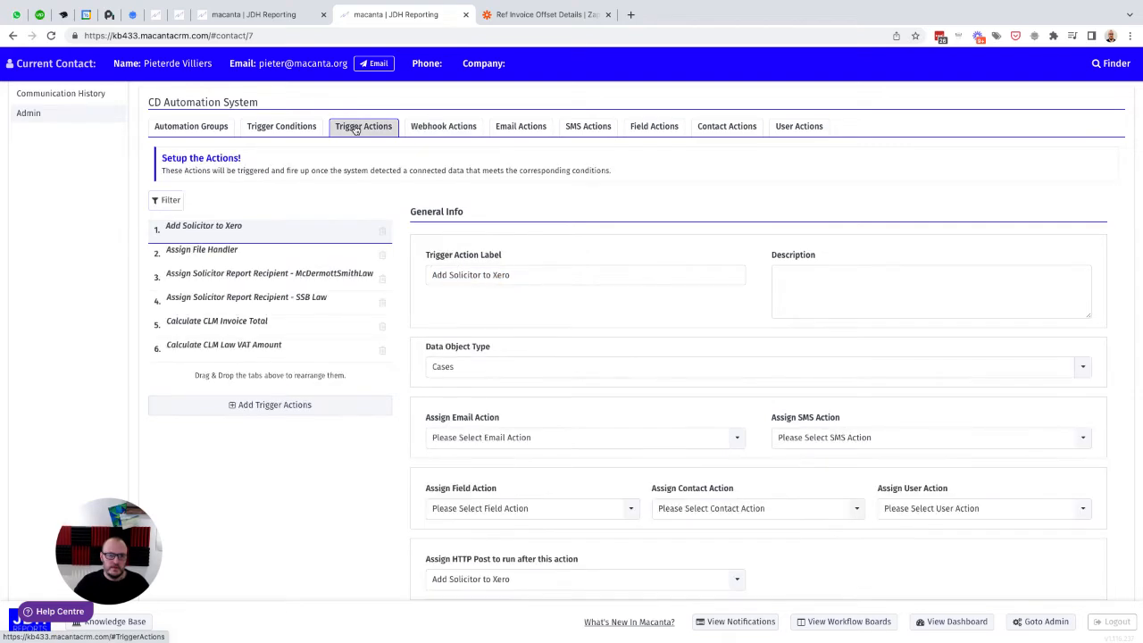
{"action": "left_click", "coordinate": [268, 405]}
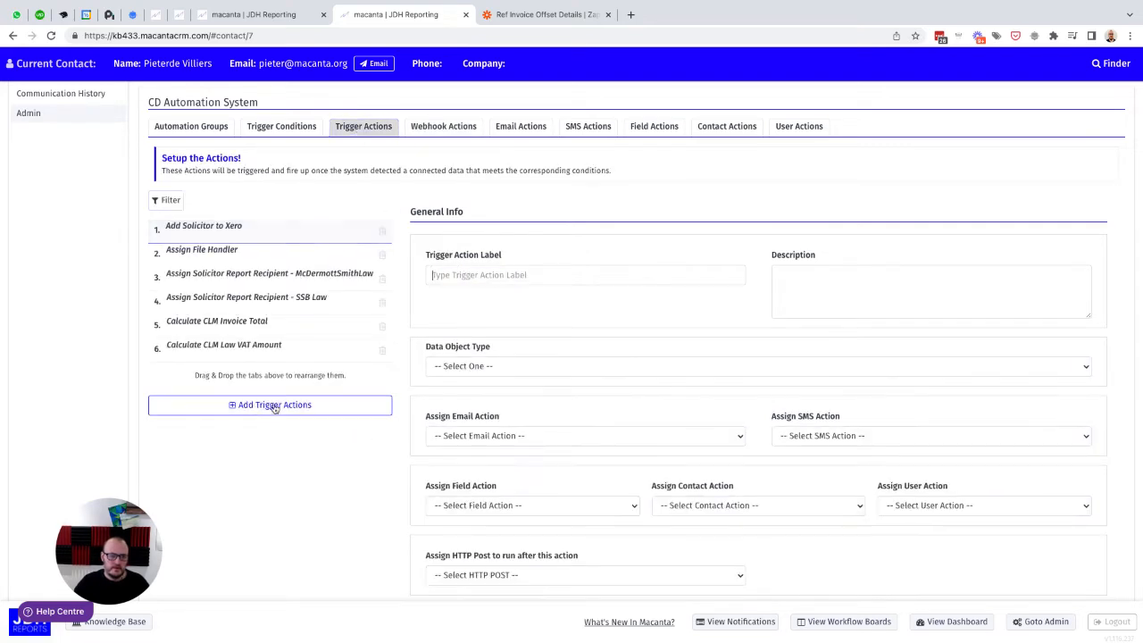
{"action": "key", "text": "ctrl+v"}
Step: Set the new trigger action's data object type to Cases and its contact relationship to Client
{"action": "scroll", "coordinate": [476, 325], "scroll_direction": "down", "scroll_amount": 2}
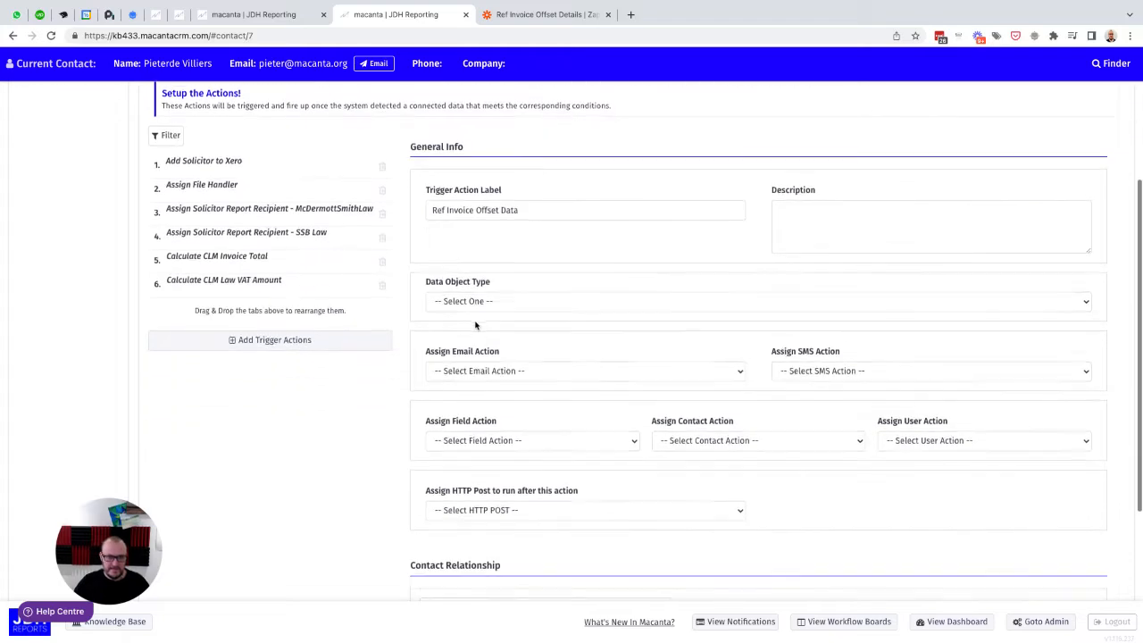
{"action": "left_click", "coordinate": [480, 292]}
{"action": "left_click", "coordinate": [479, 304]}
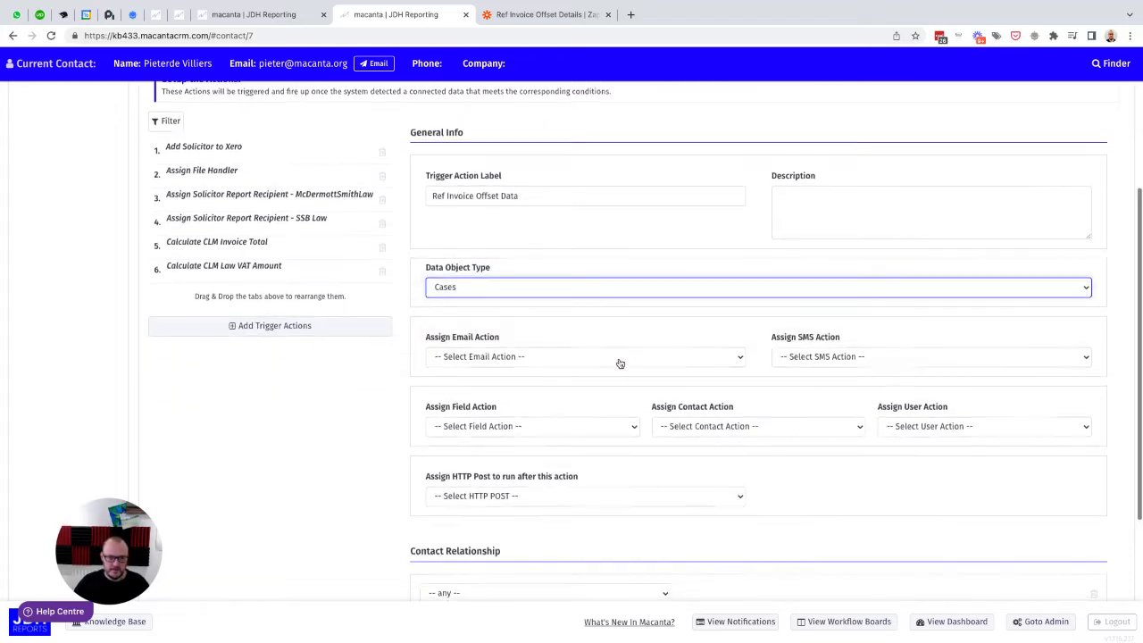
{"action": "scroll", "coordinate": [617, 366], "scroll_direction": "down", "scroll_amount": 4}
{"action": "left_click", "coordinate": [475, 376]}
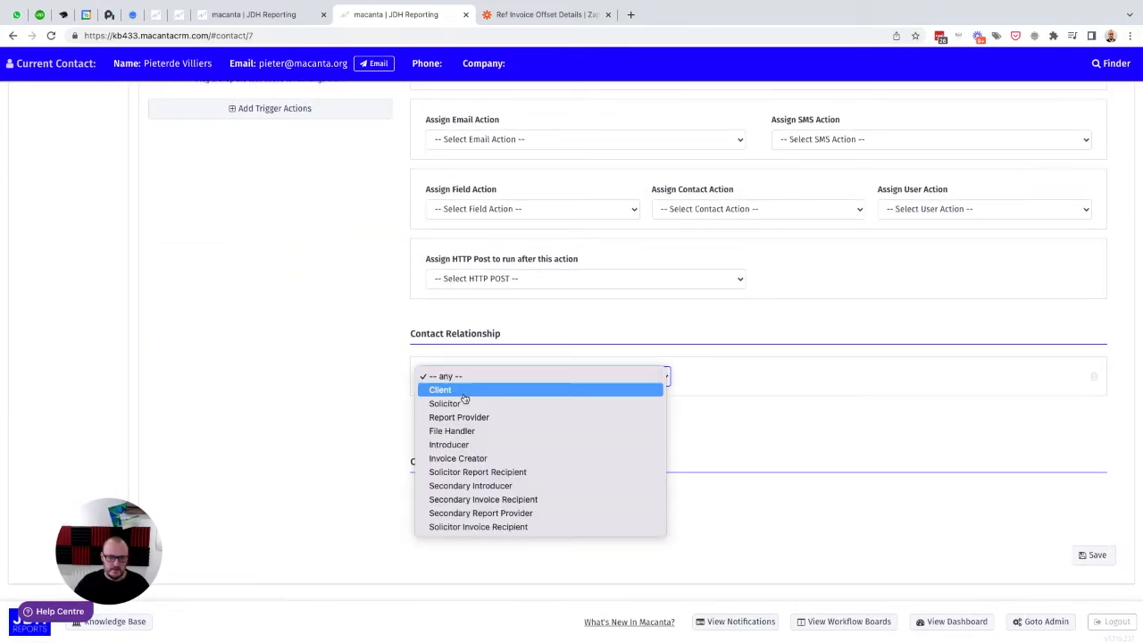
{"action": "left_click", "coordinate": [449, 391]}
{"action": "scroll", "coordinate": [616, 393], "scroll_direction": "up", "scroll_amount": 2}
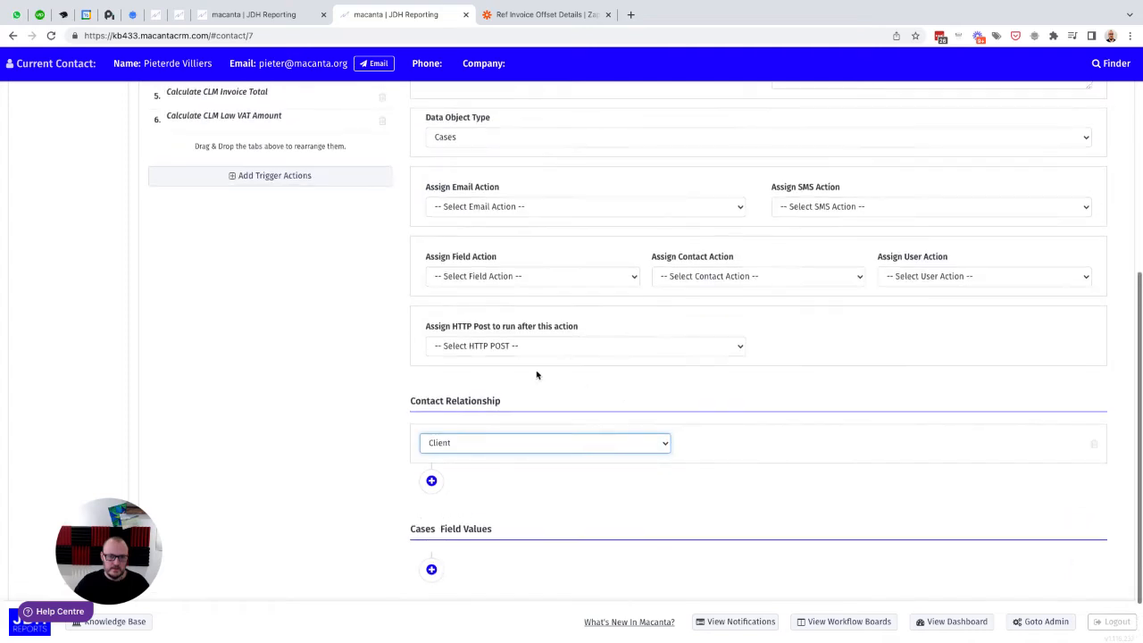
{"action": "left_click", "coordinate": [511, 352]}
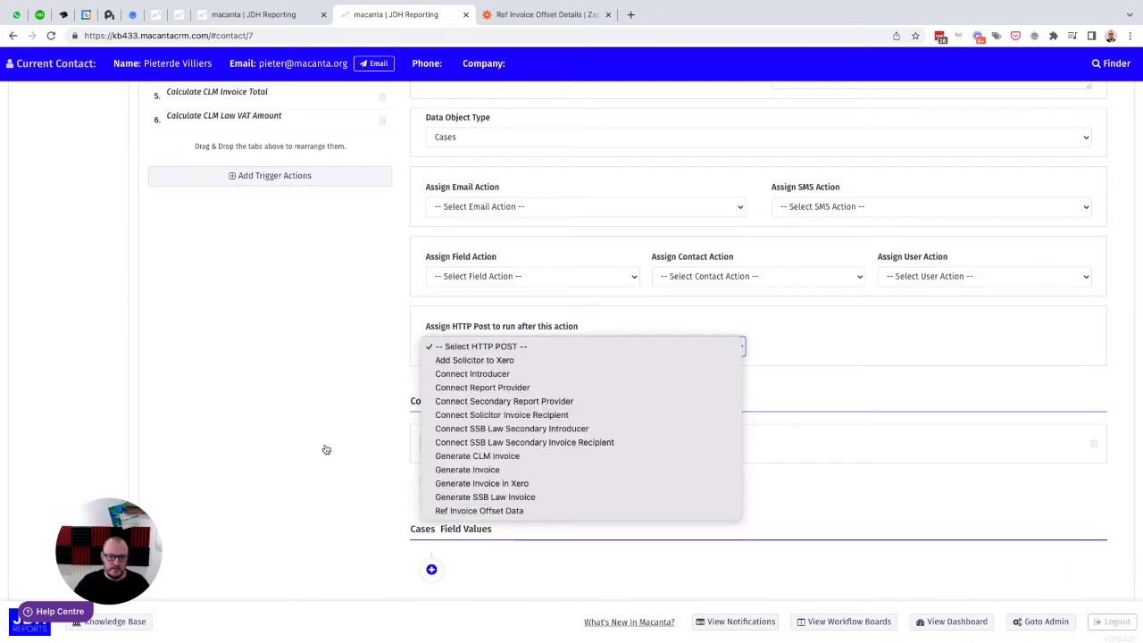
{"action": "left_click", "coordinate": [340, 384]}
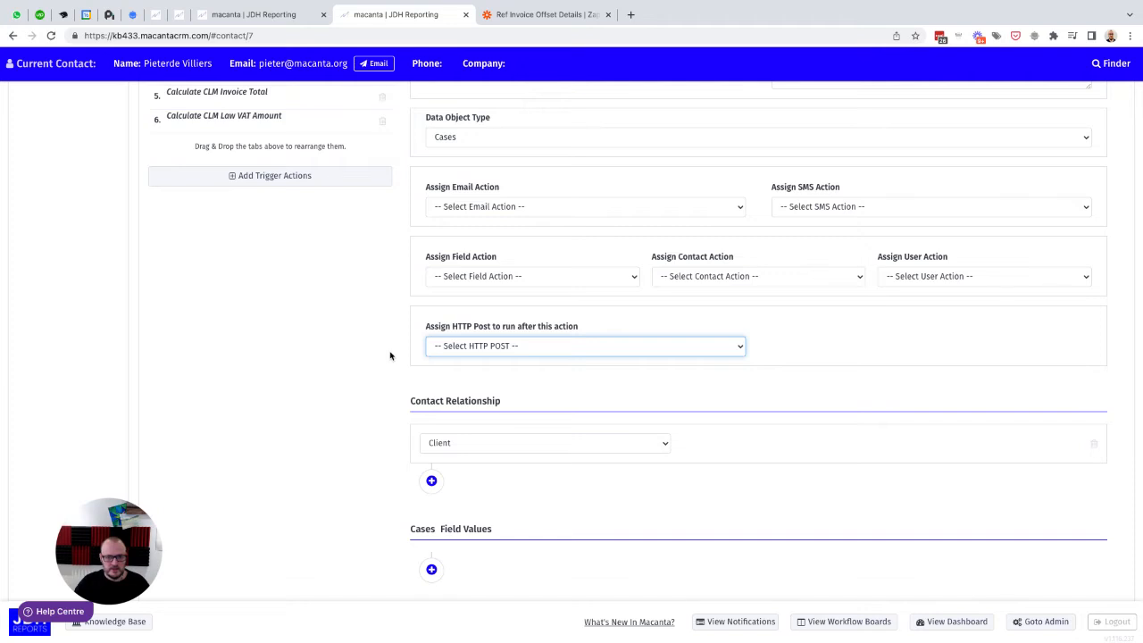
Step: Shorten the trigger action label to Ref Invoice Offset
{"action": "scroll", "coordinate": [390, 355], "scroll_direction": "down", "scroll_amount": 2}
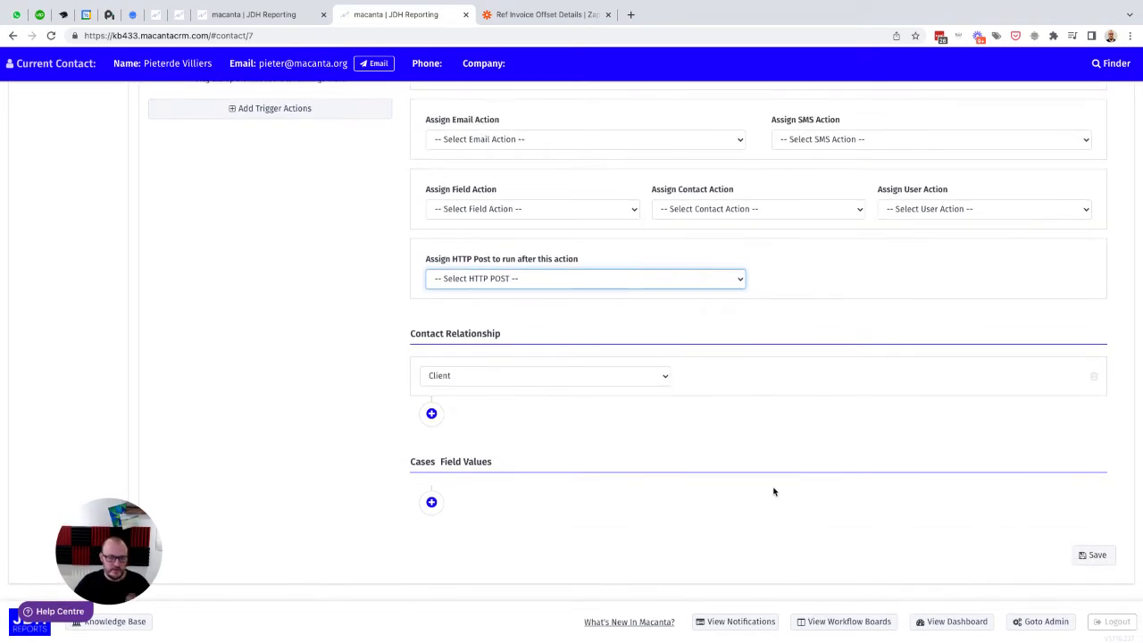
{"action": "scroll", "coordinate": [395, 373], "scroll_direction": "up", "scroll_amount": 3}
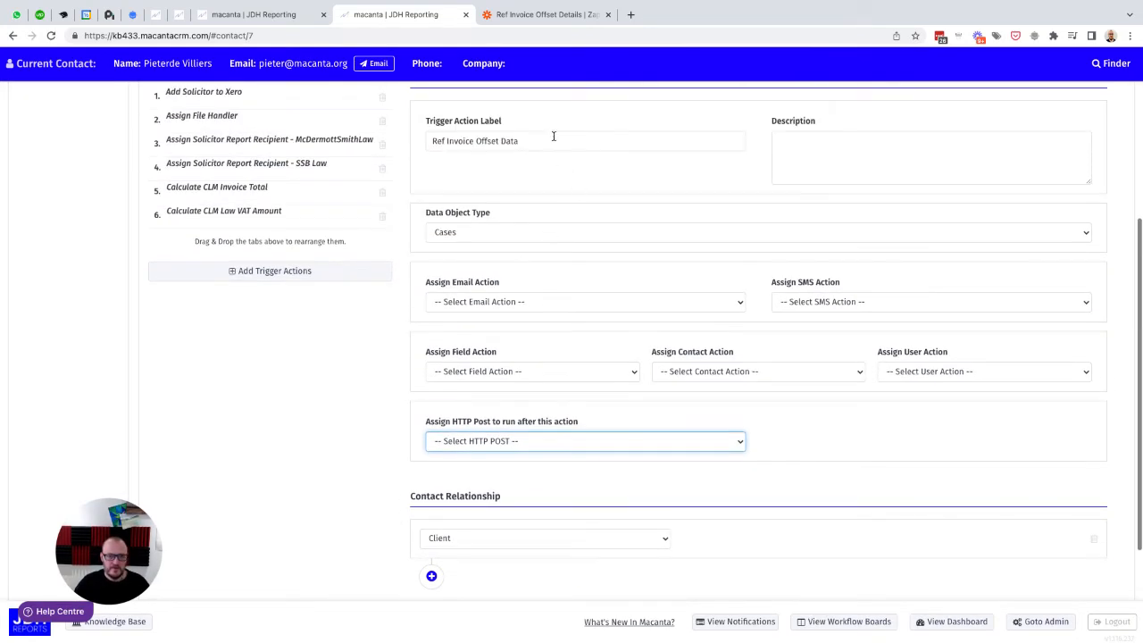
{"action": "left_click", "coordinate": [533, 140]}
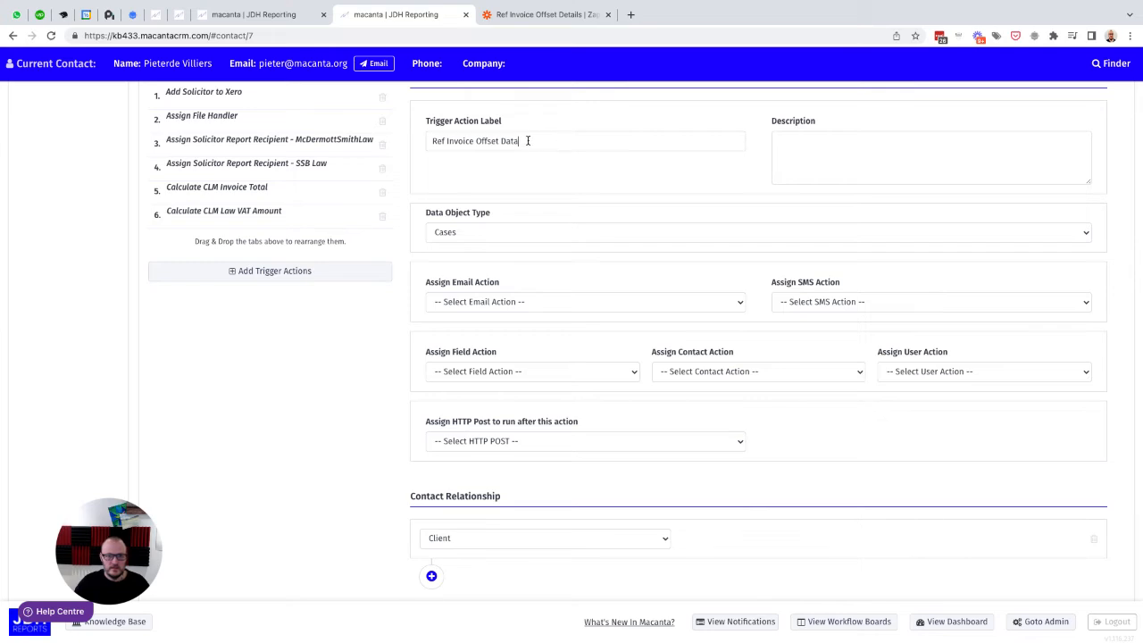
{"action": "scroll", "coordinate": [357, 385], "scroll_direction": "down", "scroll_amount": 3}
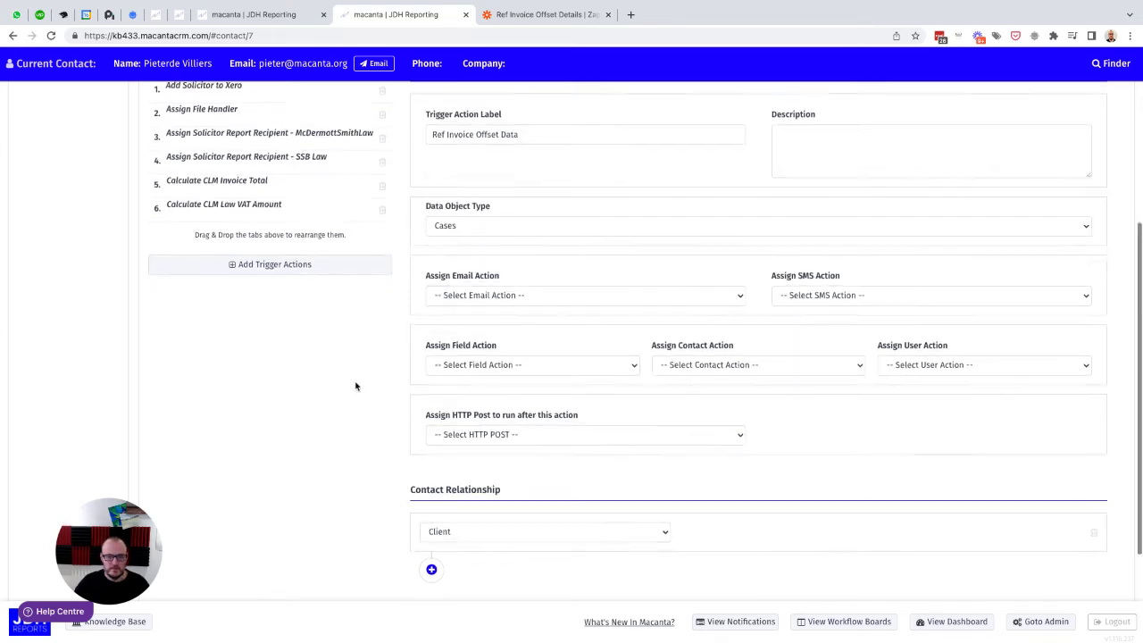
{"action": "scroll", "coordinate": [356, 385], "scroll_direction": "up", "scroll_amount": 7}
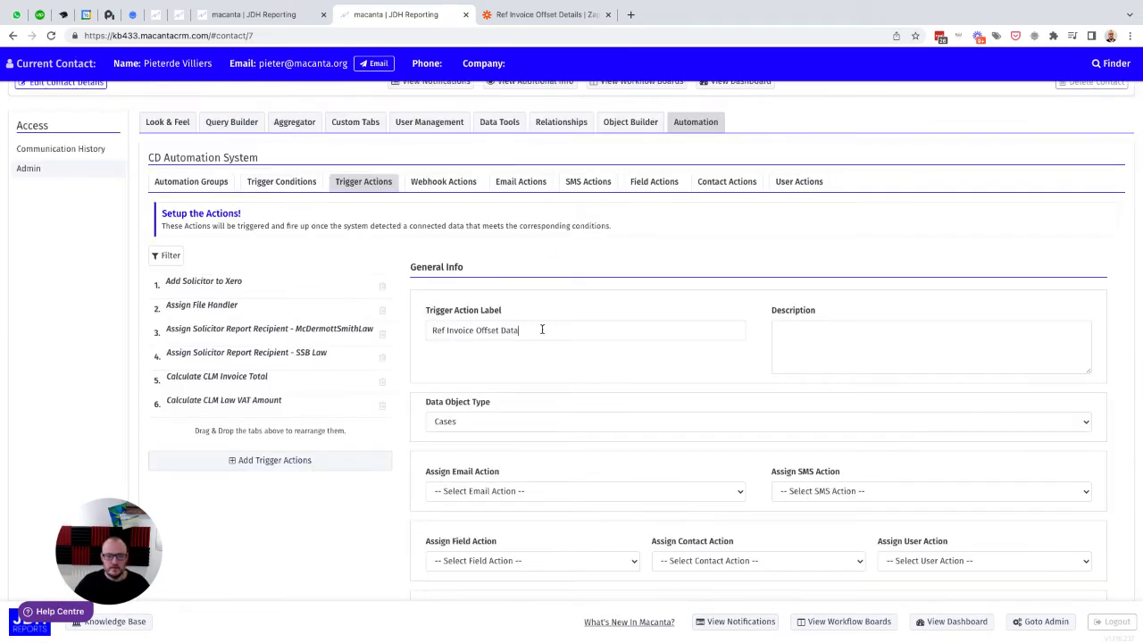
{"action": "key", "text": "BackSpace"}
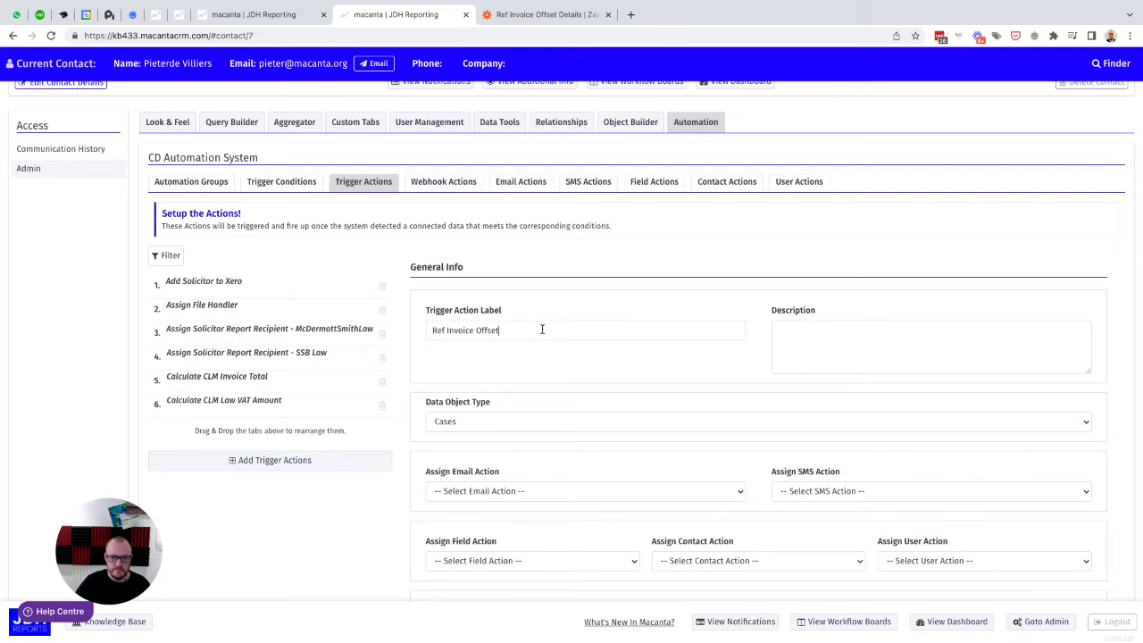
{"action": "scroll", "coordinate": [542, 329], "scroll_direction": "down", "scroll_amount": 4}
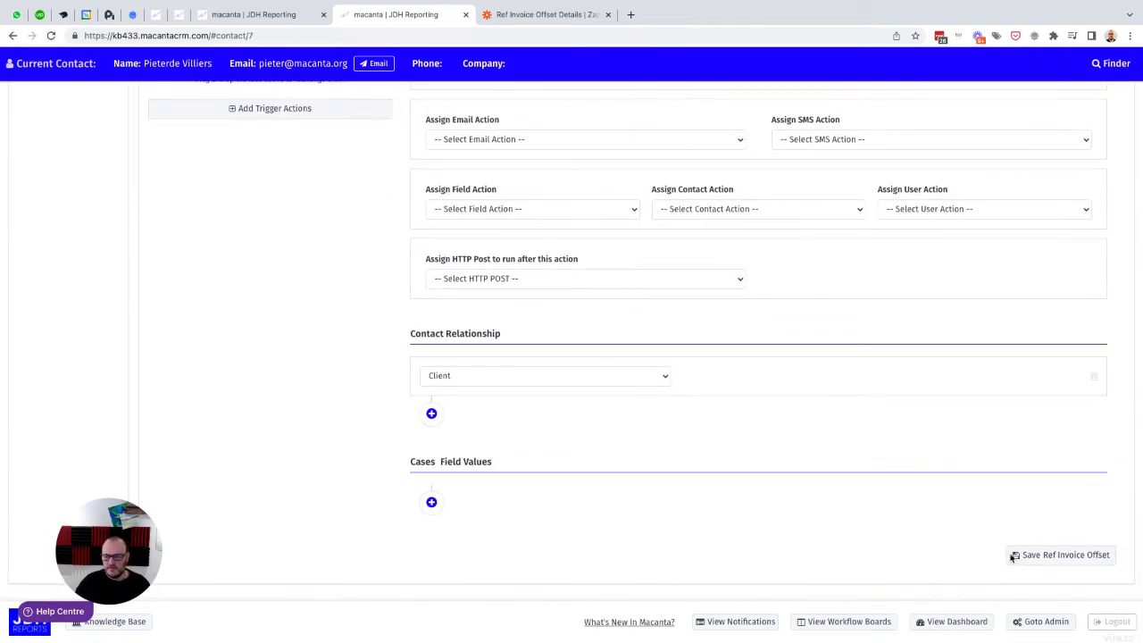
Step: Add a new trigger condition labelled Against Case Ref is Not Null, checking the field name in the case's Invoice Offset Details
{"action": "left_click", "coordinate": [664, 379]}
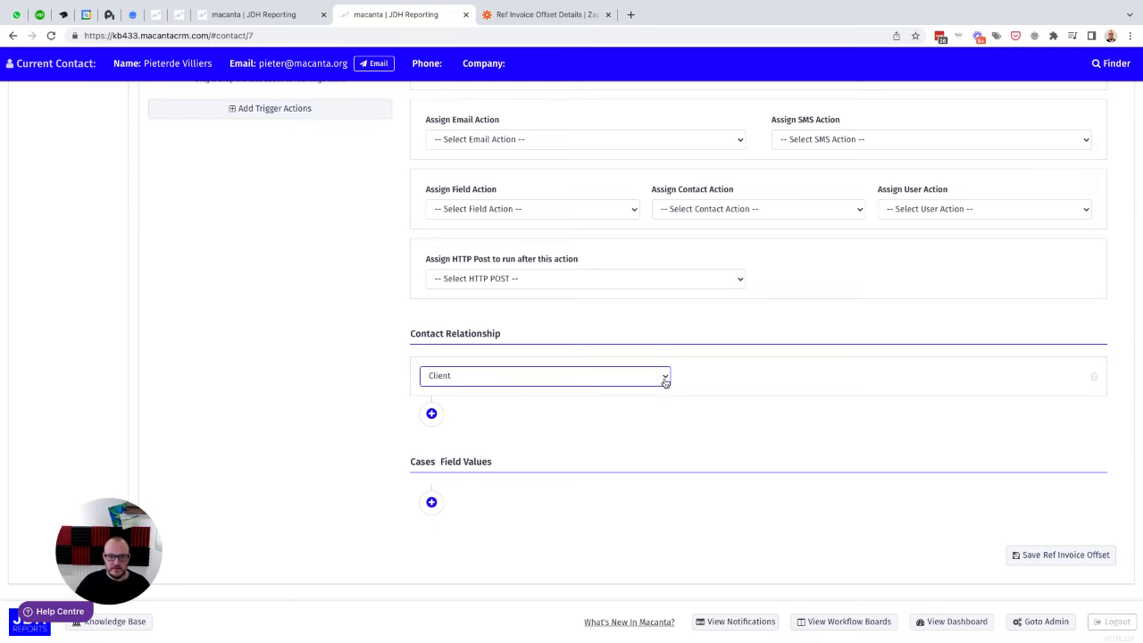
{"action": "scroll", "coordinate": [664, 382], "scroll_direction": "up", "scroll_amount": 3}
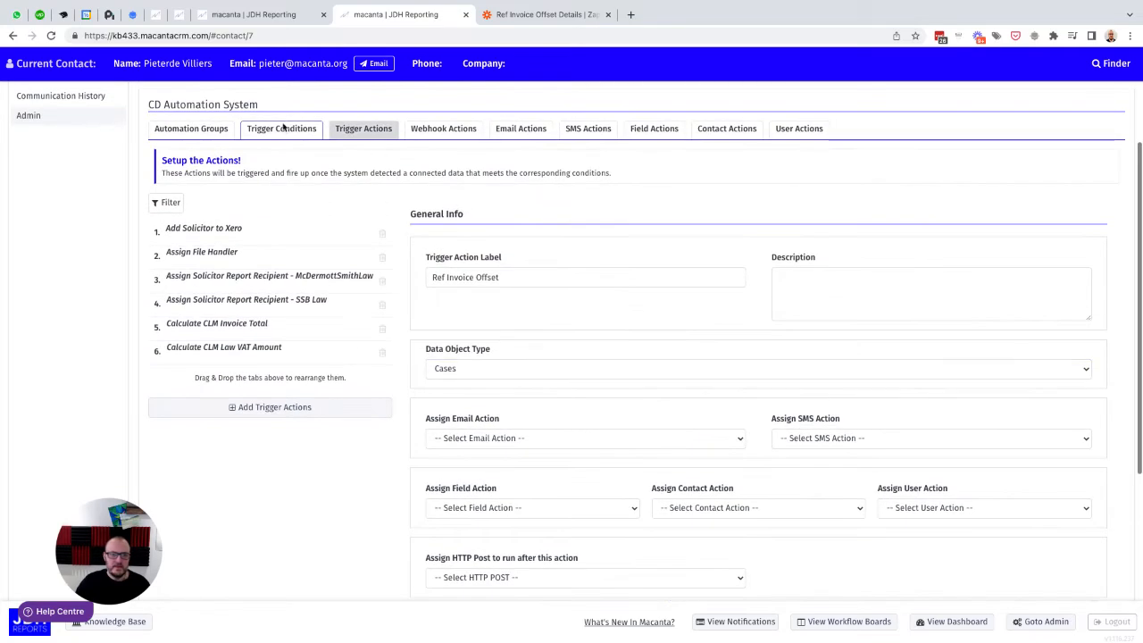
{"action": "left_click", "coordinate": [281, 130]}
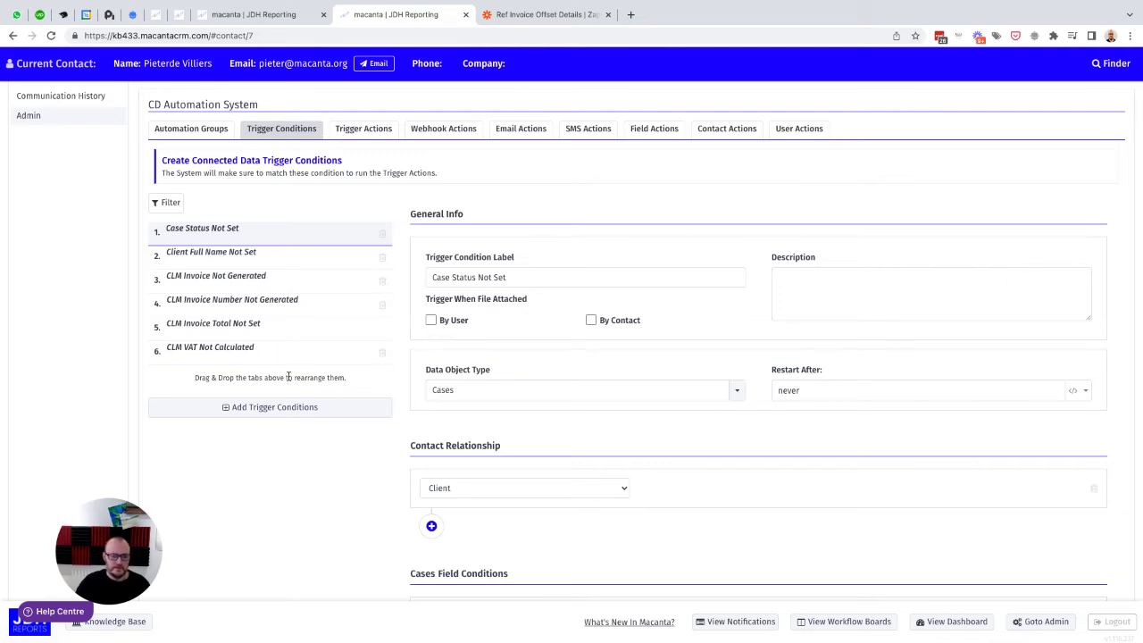
{"action": "left_click", "coordinate": [255, 410]}
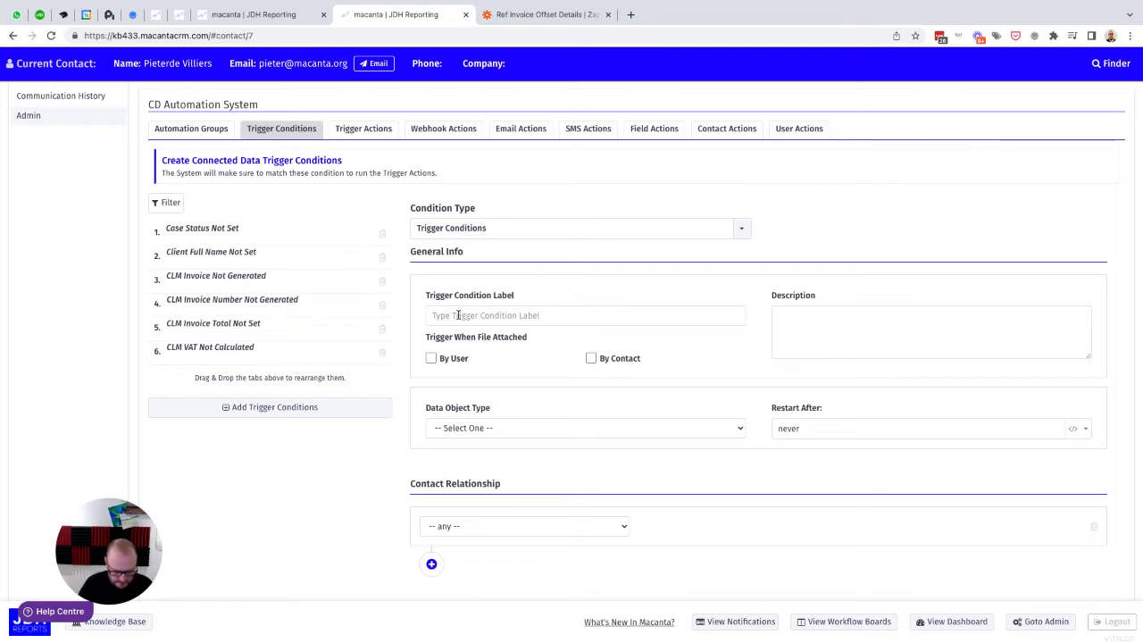
{"action": "left_click", "coordinate": [277, 14]}
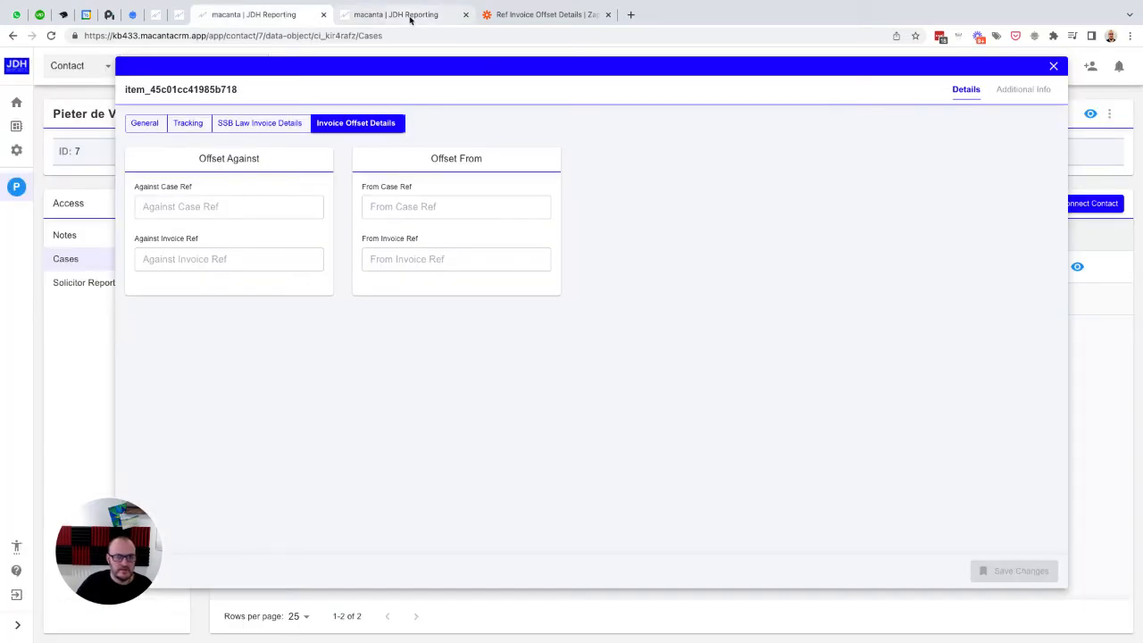
{"action": "left_click", "coordinate": [397, 15]}
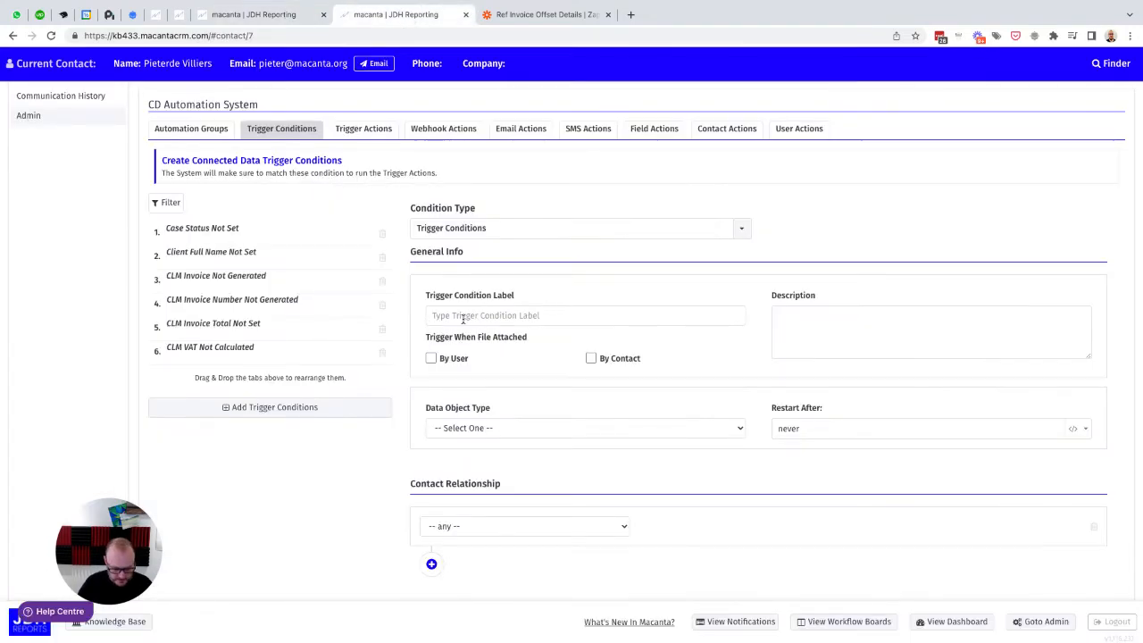
{"action": "type", "text": "Against Case Ref is"}
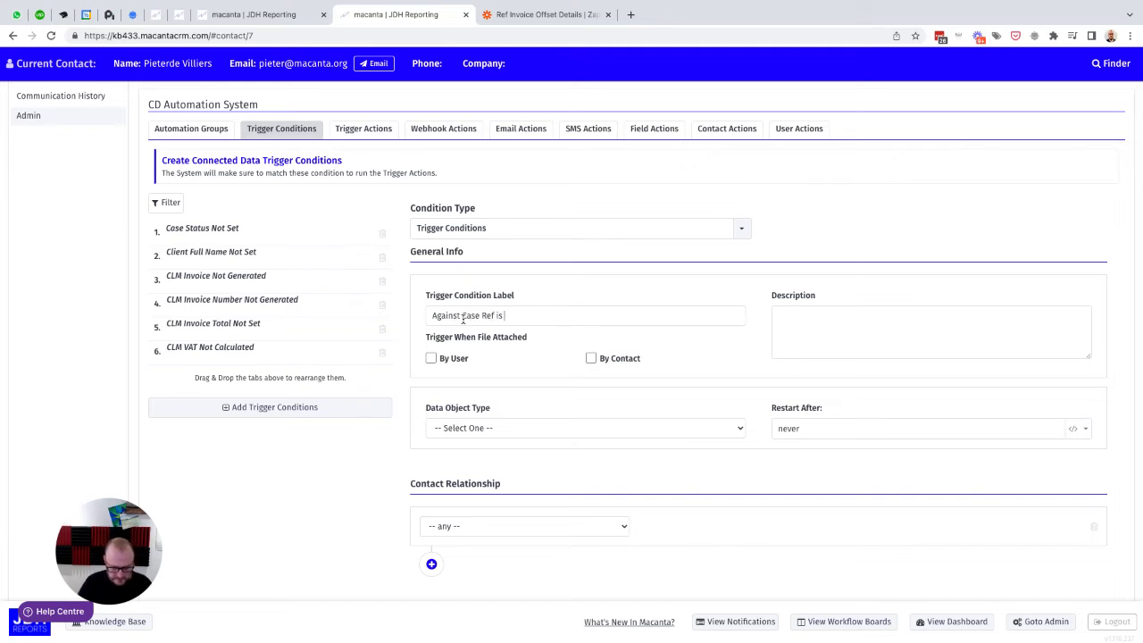
{"action": "type", "text": " Not Null"}
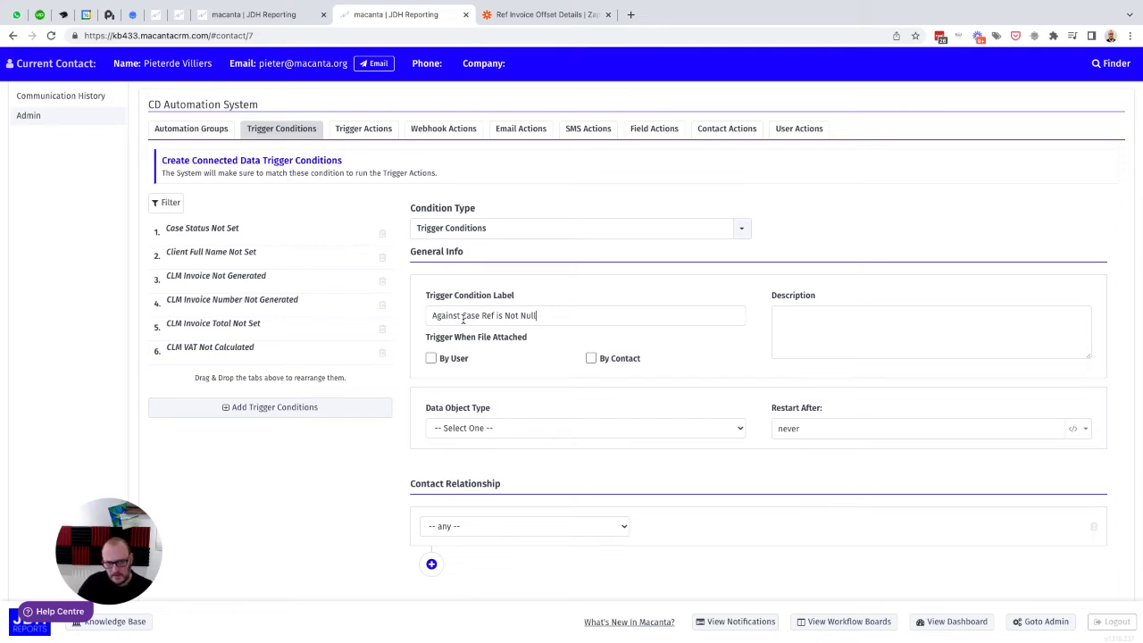
Step: Set the new trigger condition's data object type to Cases and its restart interval to 1 minute
{"action": "left_click", "coordinate": [496, 430]}
{"action": "left_click", "coordinate": [483, 442]}
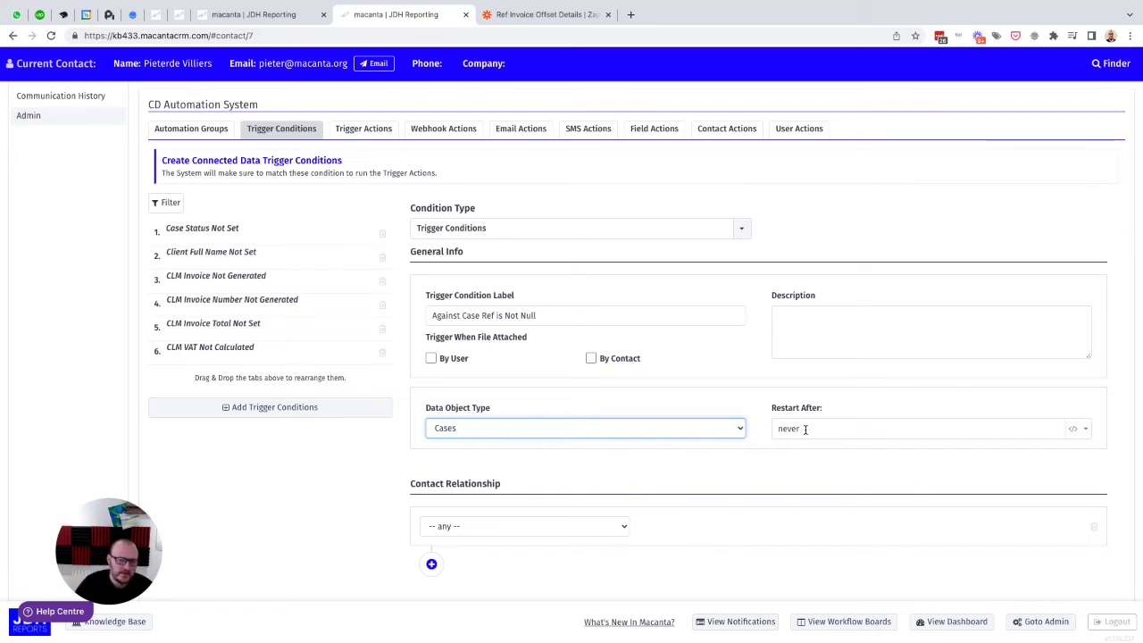
{"action": "double_click", "coordinate": [791, 428]}
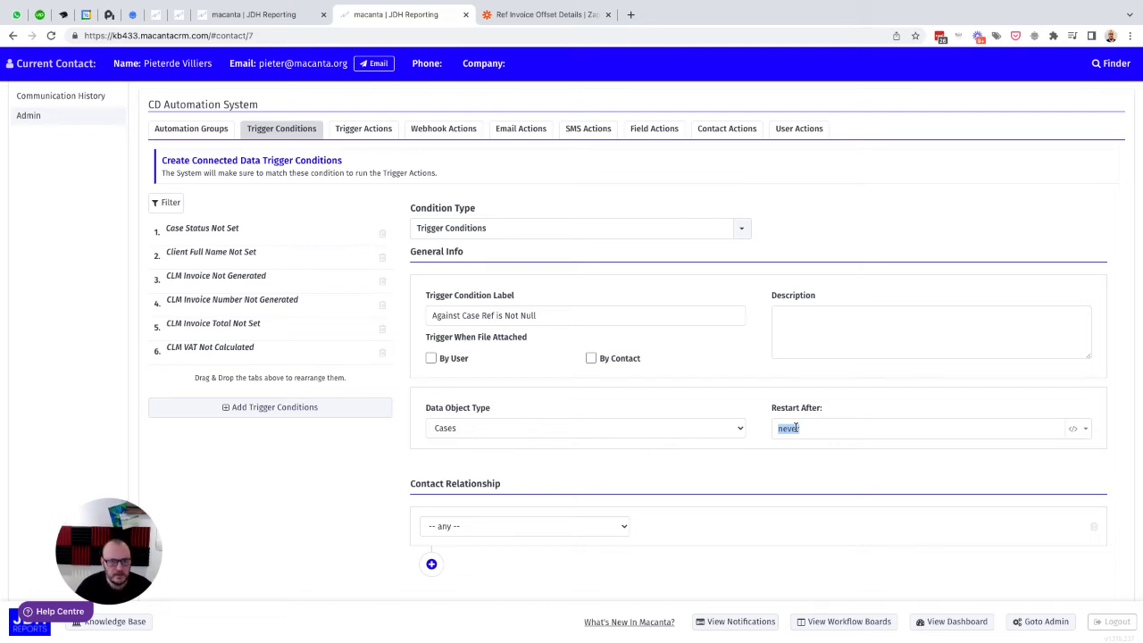
{"action": "type", "text": "1"}
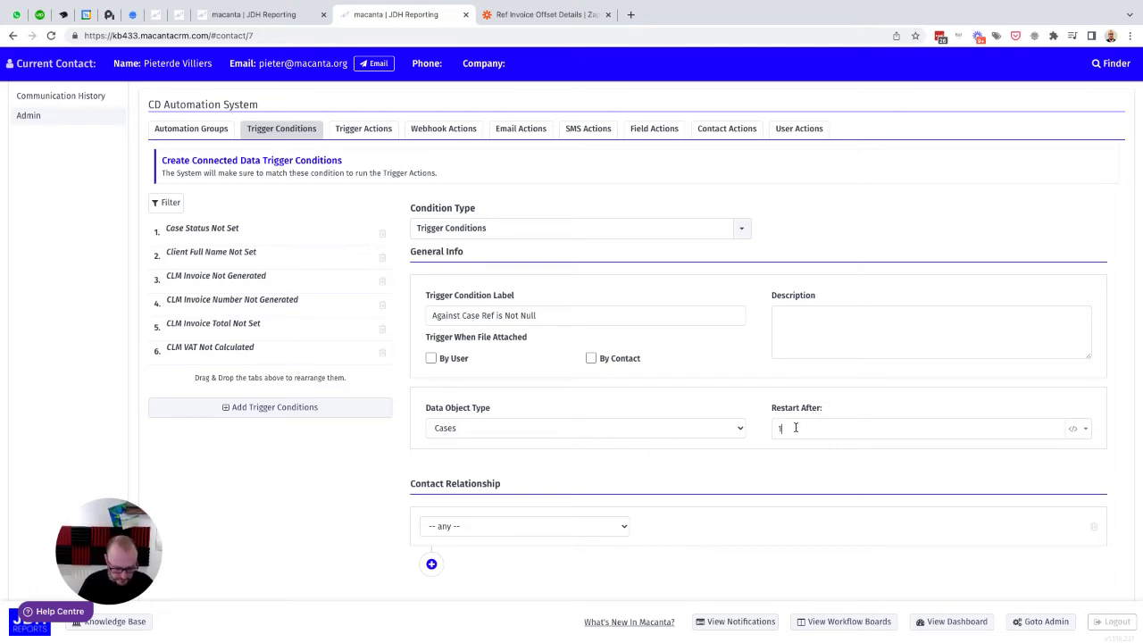
{"action": "type", "text": " minute"}
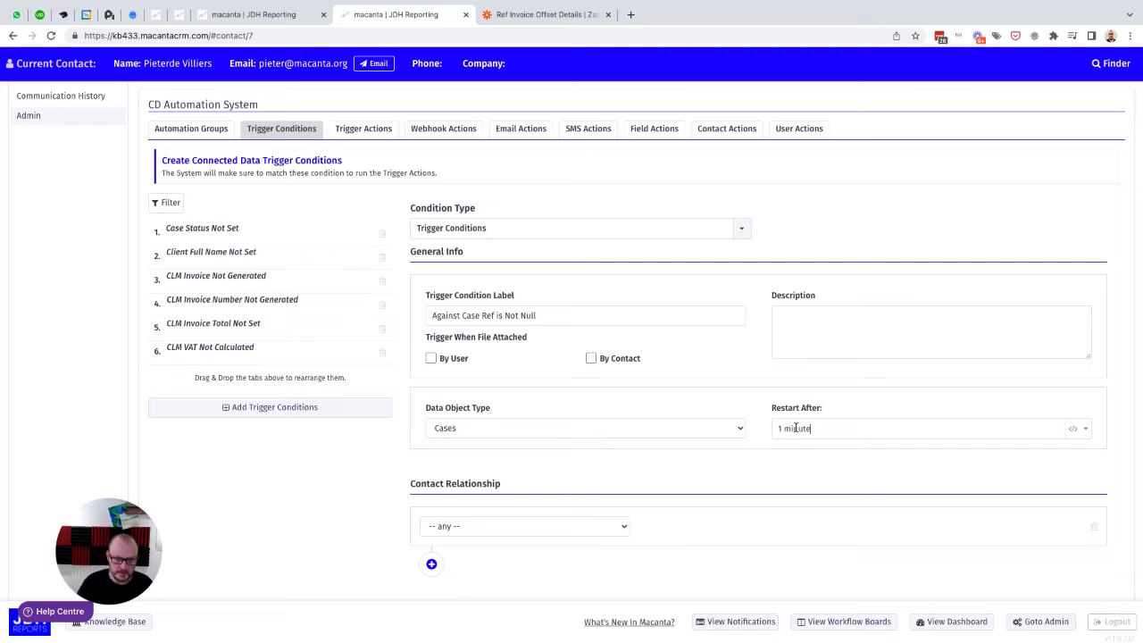
Step: Set the trigger condition's contact relationship to Client
{"action": "scroll", "coordinate": [795, 428], "scroll_direction": "down", "scroll_amount": 2}
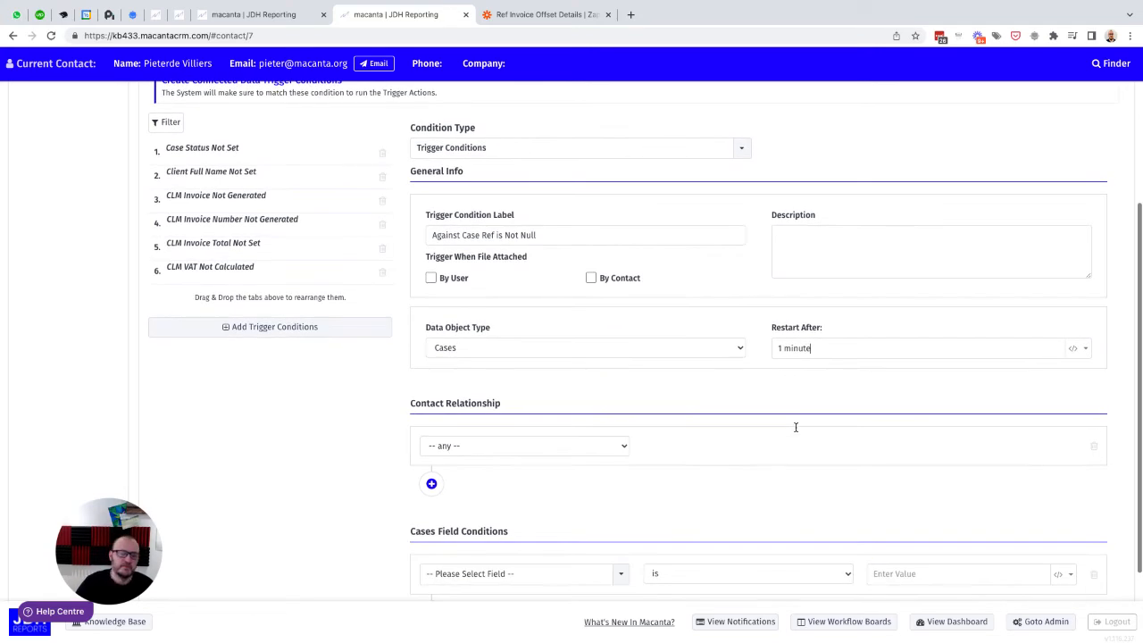
{"action": "left_click", "coordinate": [624, 443]}
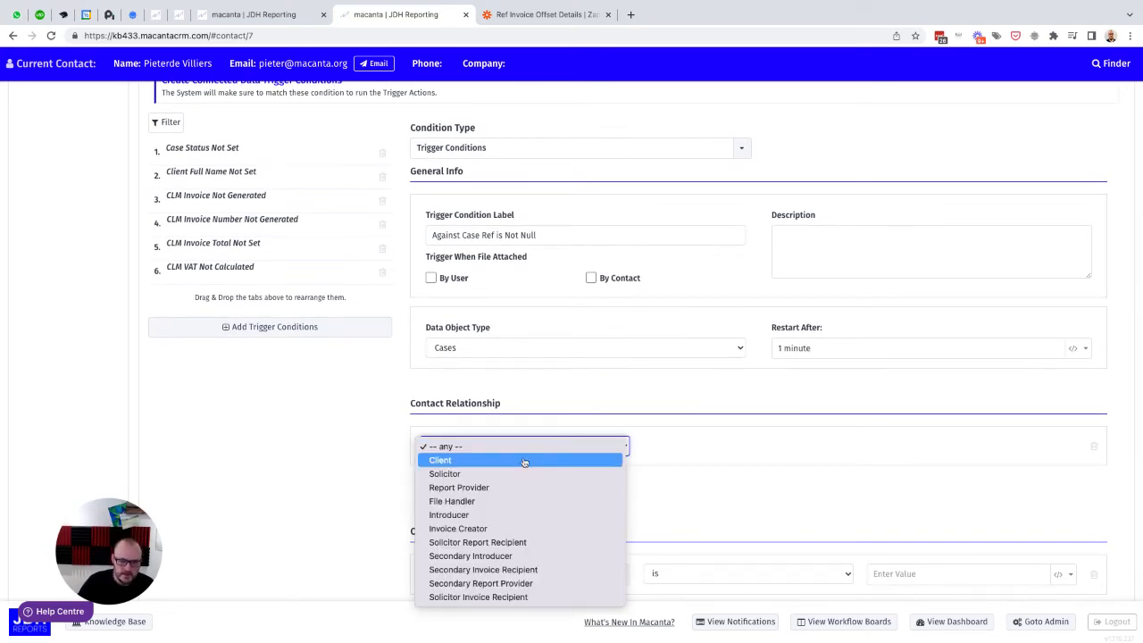
{"action": "left_click", "coordinate": [598, 457]}
Step: Add the Cases field condition Against Case Ref is not null and save the trigger condition
{"action": "scroll", "coordinate": [763, 461], "scroll_direction": "down", "scroll_amount": 3}
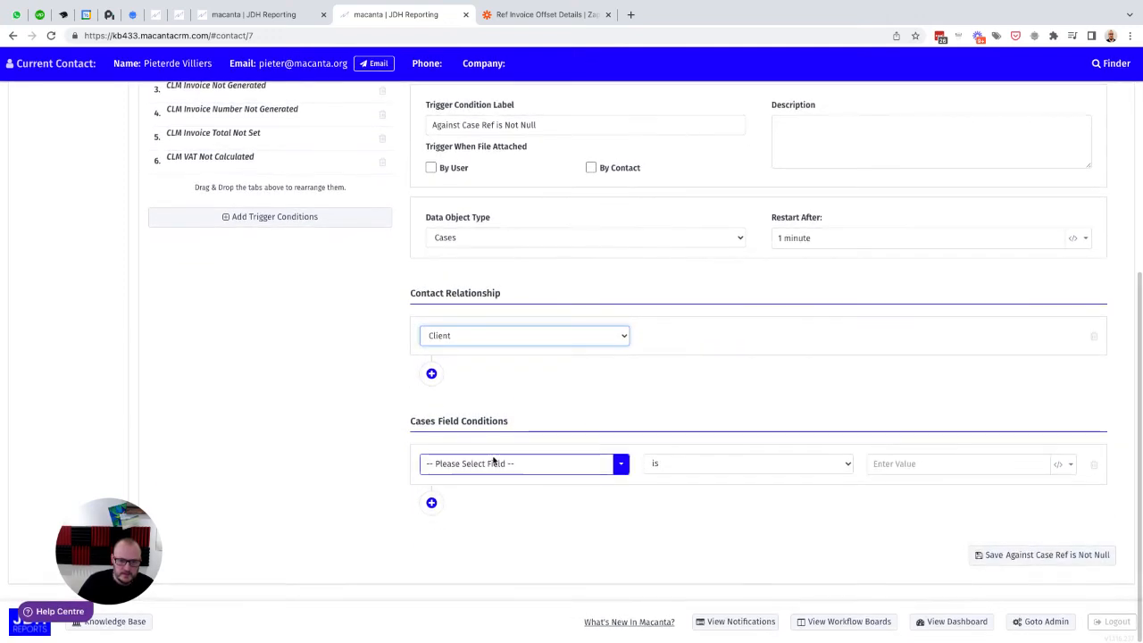
{"action": "left_click", "coordinate": [491, 465]}
{"action": "type", "text": "agai"}
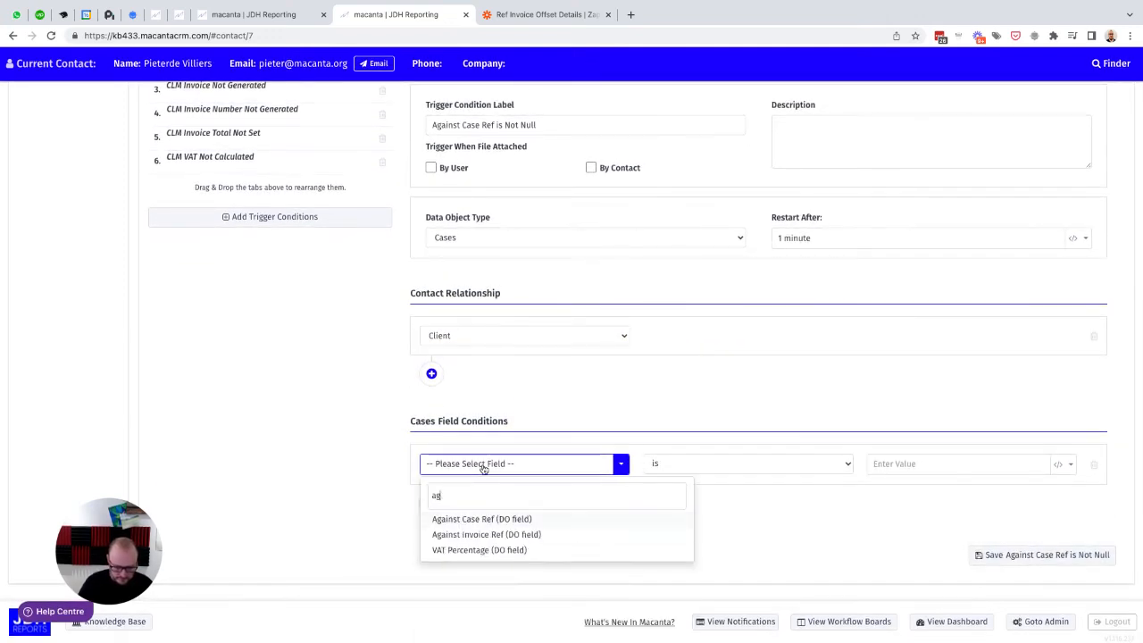
{"action": "left_click", "coordinate": [473, 519]}
{"action": "left_click", "coordinate": [704, 464]}
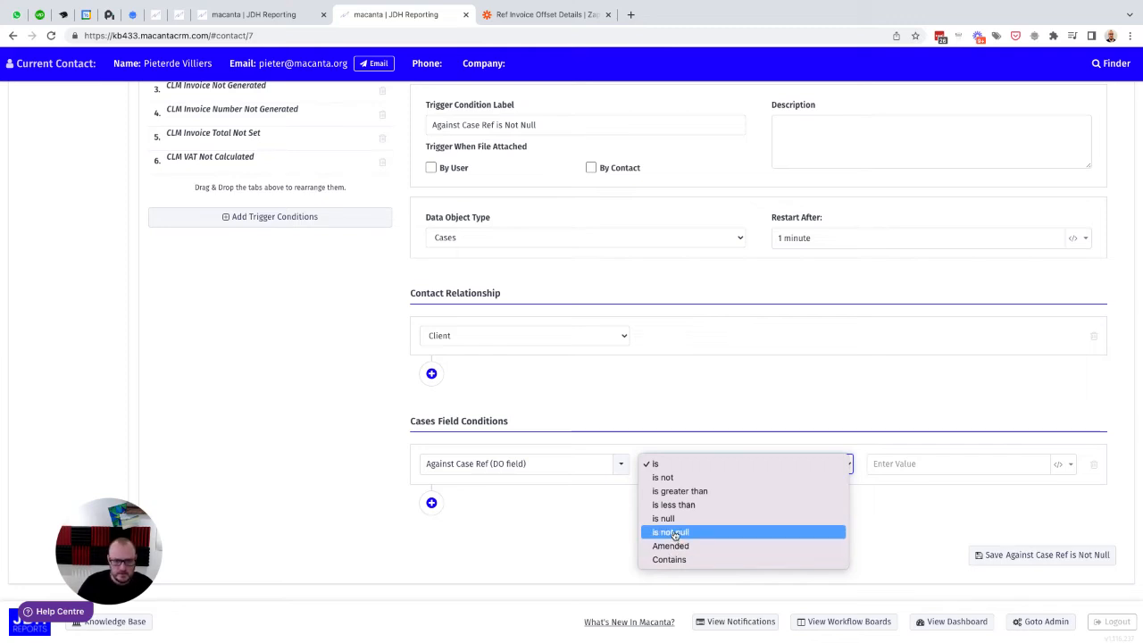
{"action": "left_click", "coordinate": [675, 534]}
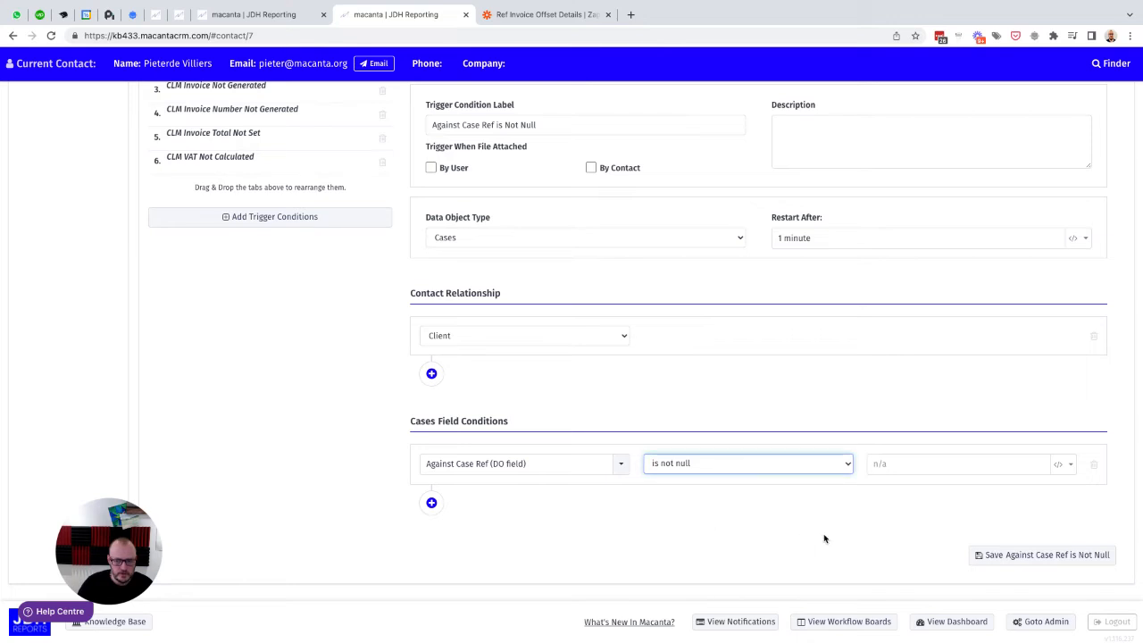
{"action": "left_click", "coordinate": [1010, 555]}
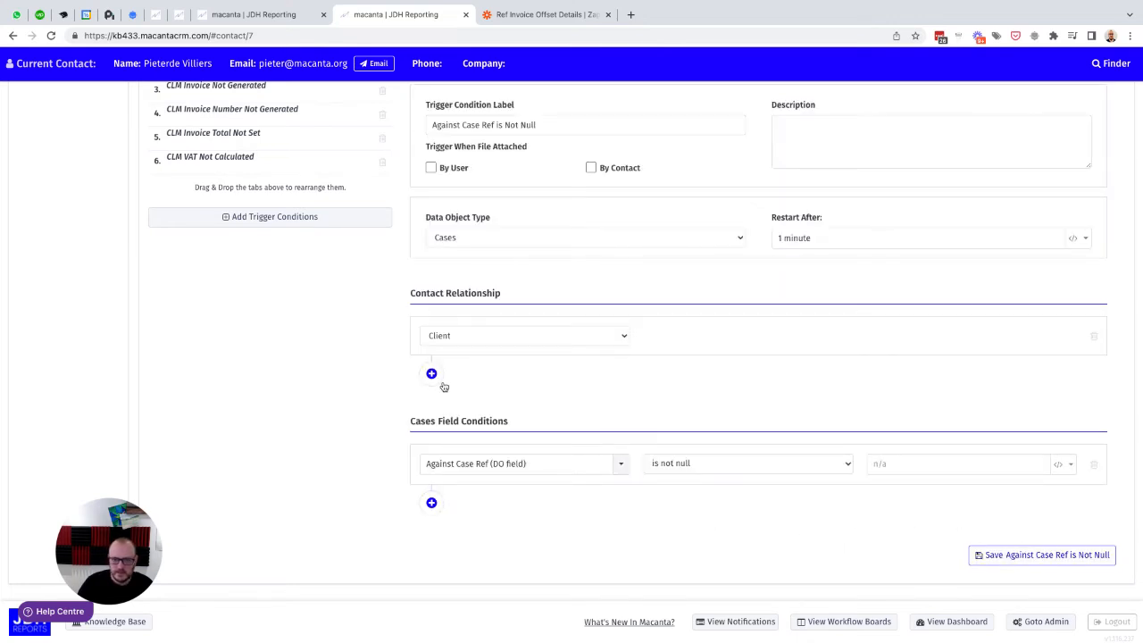
Step: Reload the page and open the Ref Invoice Offset trigger action in the automation settings, filtering the list by "off"
{"action": "left_click", "coordinate": [51, 35]}
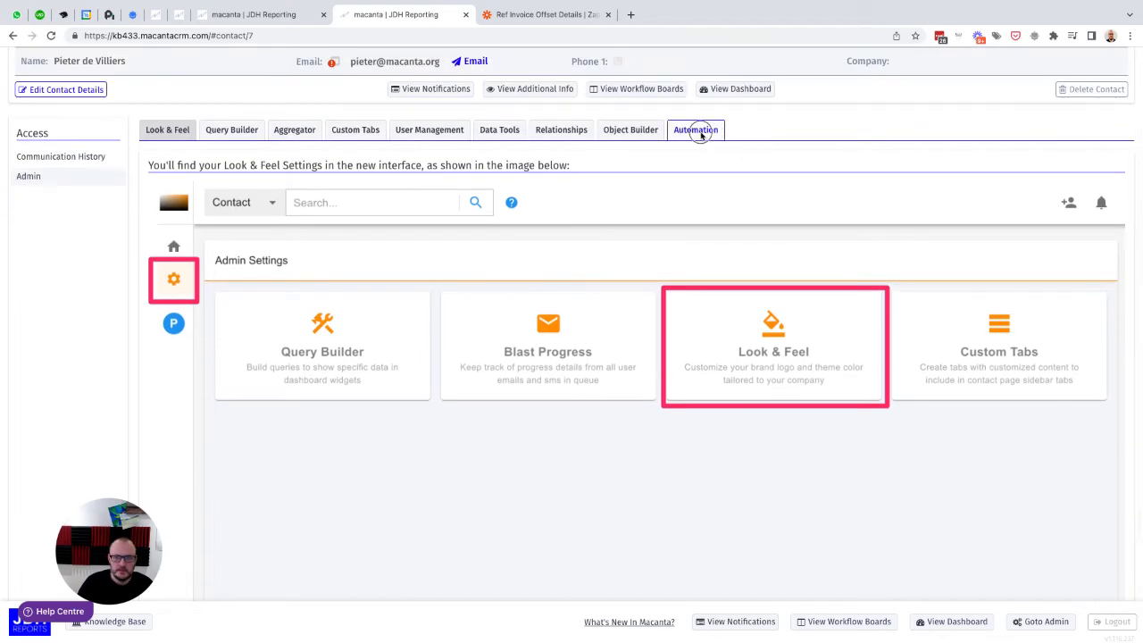
{"action": "left_click", "coordinate": [701, 133]}
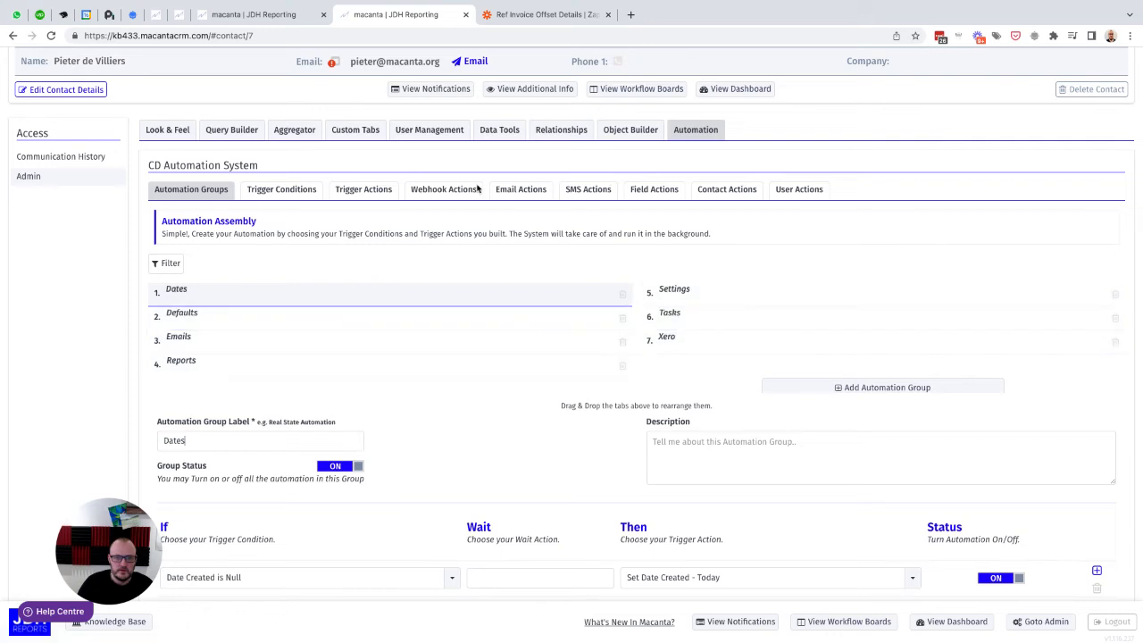
{"action": "left_click", "coordinate": [360, 197]}
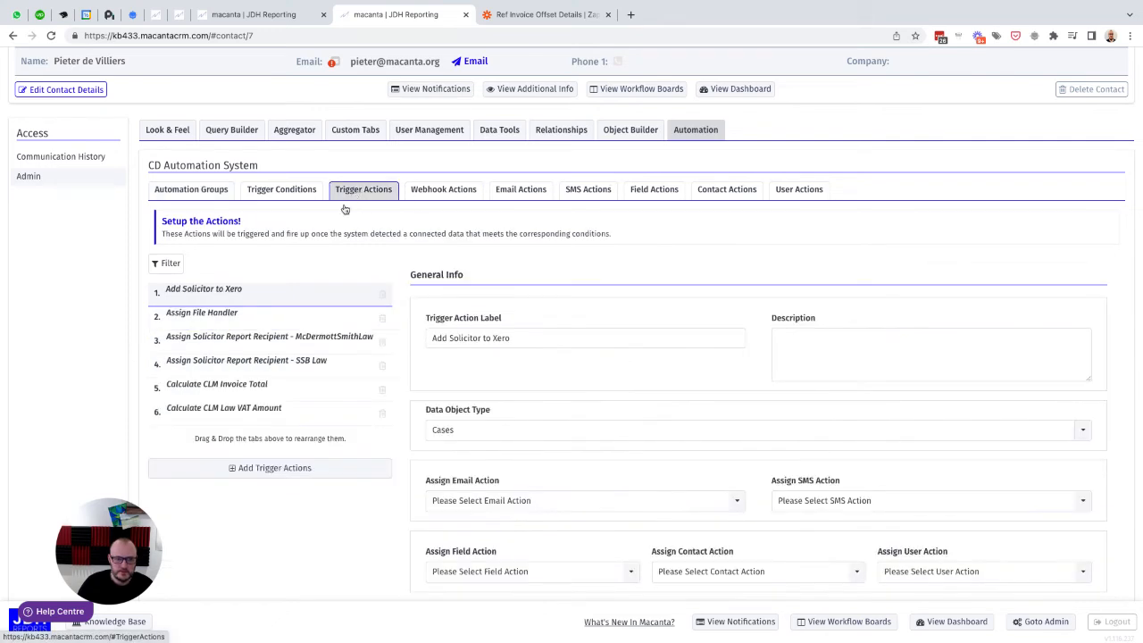
{"action": "left_click", "coordinate": [175, 266]}
{"action": "type", "text": "off"}
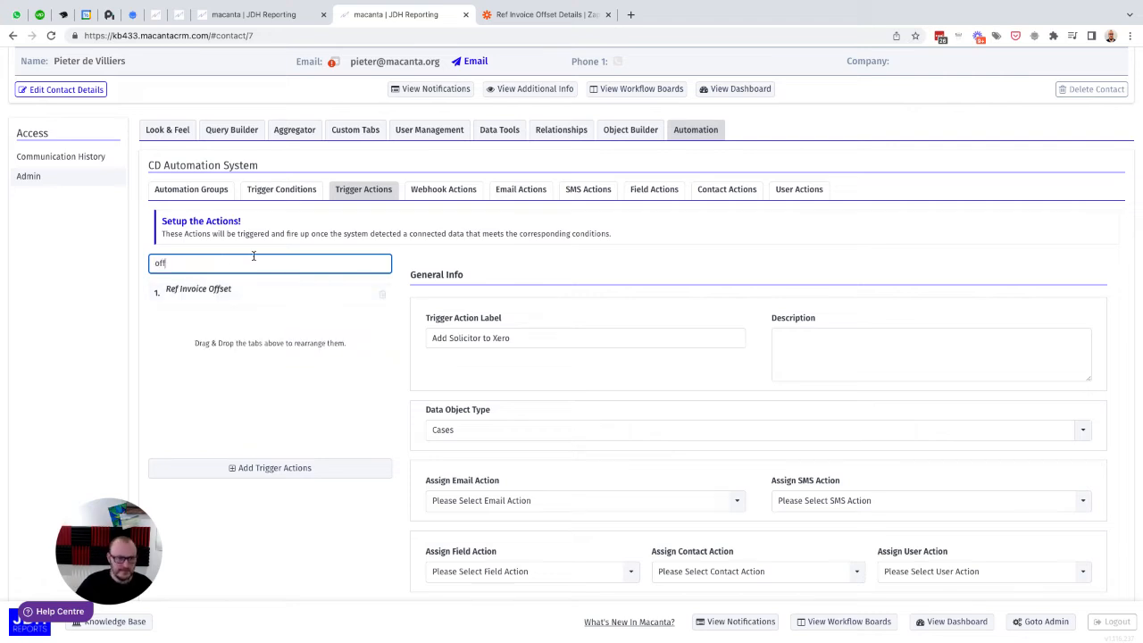
{"action": "left_click", "coordinate": [209, 288]}
Step: Assign the Ref Invoice Offset Data HTTP Post to the trigger action and save it
{"action": "scroll", "coordinate": [327, 311], "scroll_direction": "down", "scroll_amount": 4}
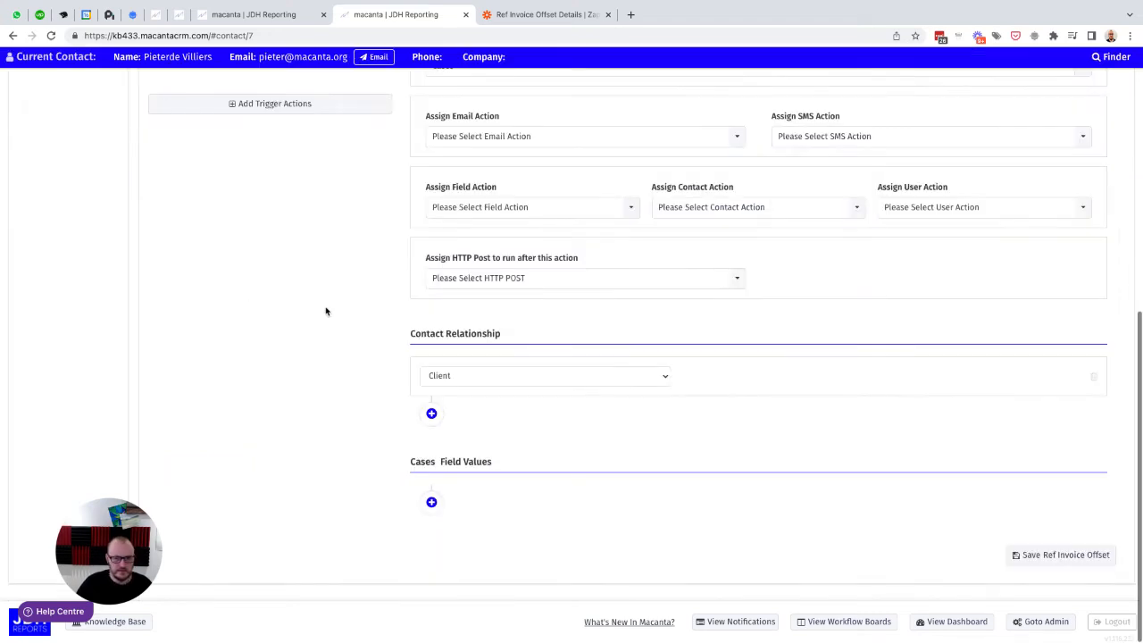
{"action": "left_click", "coordinate": [468, 278]}
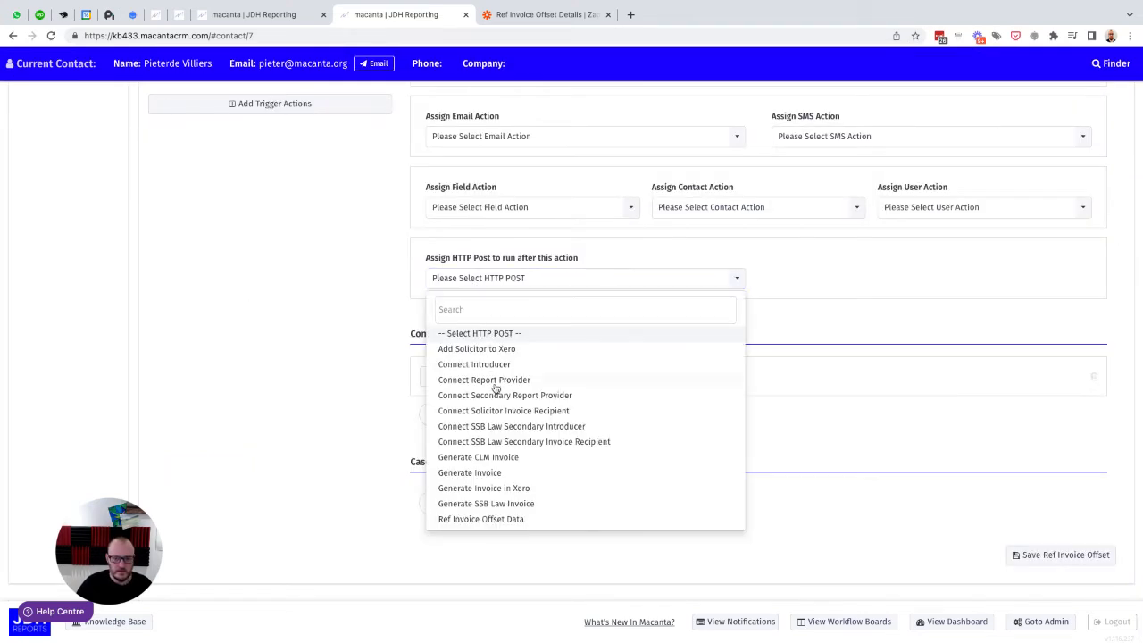
{"action": "left_click", "coordinate": [471, 521]}
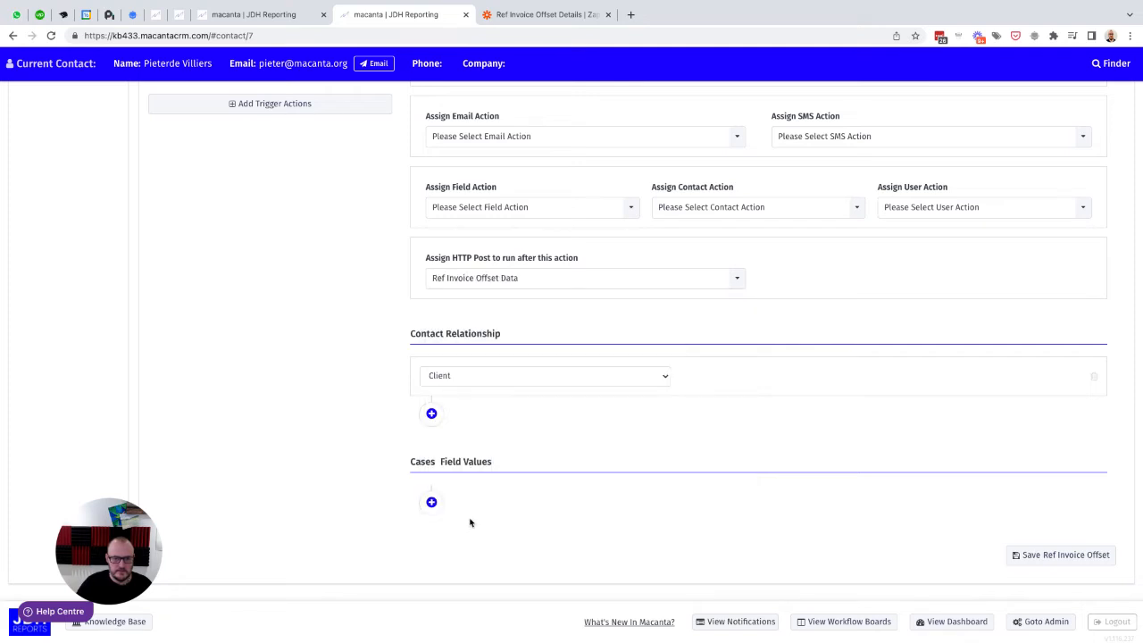
{"action": "left_click", "coordinate": [1057, 554]}
Step: Open the Defaults automation group and add a new automation row below the Introducer is Dolfin-Tech row
{"action": "scroll", "coordinate": [363, 339], "scroll_direction": "up", "scroll_amount": 1}
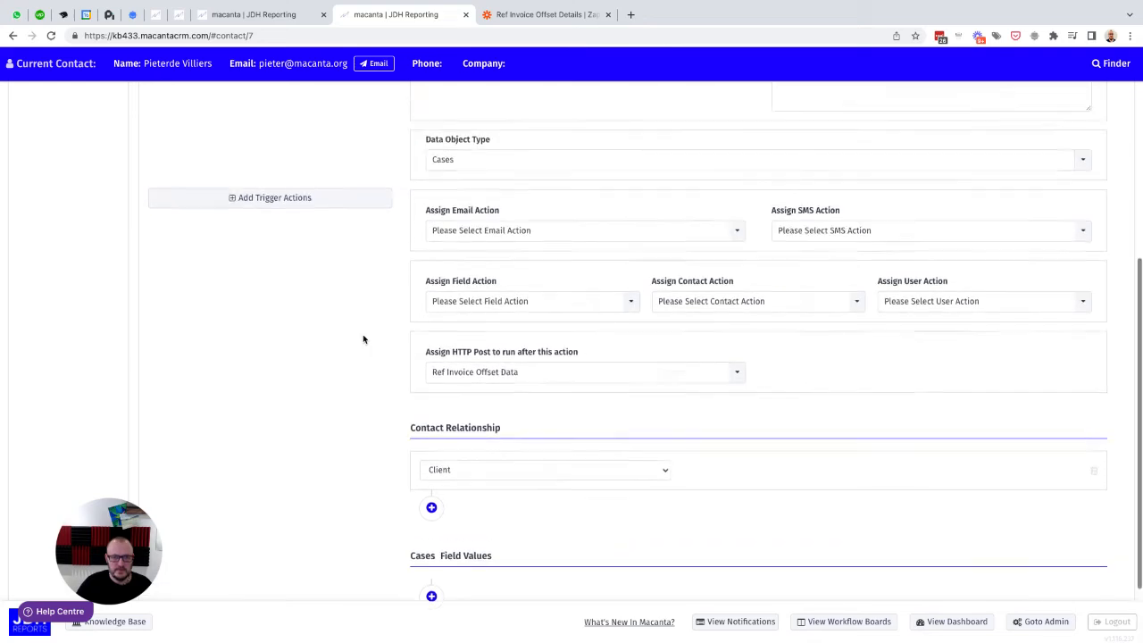
{"action": "scroll", "coordinate": [363, 337], "scroll_direction": "up", "scroll_amount": 3}
{"action": "left_click", "coordinate": [188, 115]}
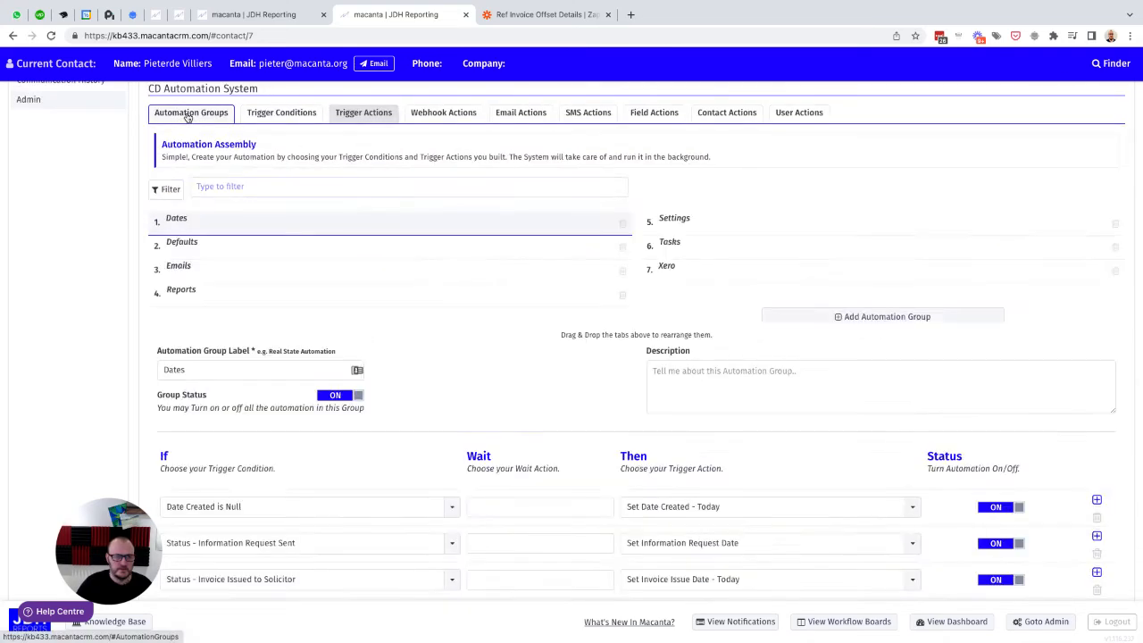
{"action": "left_click", "coordinate": [184, 240]}
{"action": "scroll", "coordinate": [515, 332], "scroll_direction": "down", "scroll_amount": 10}
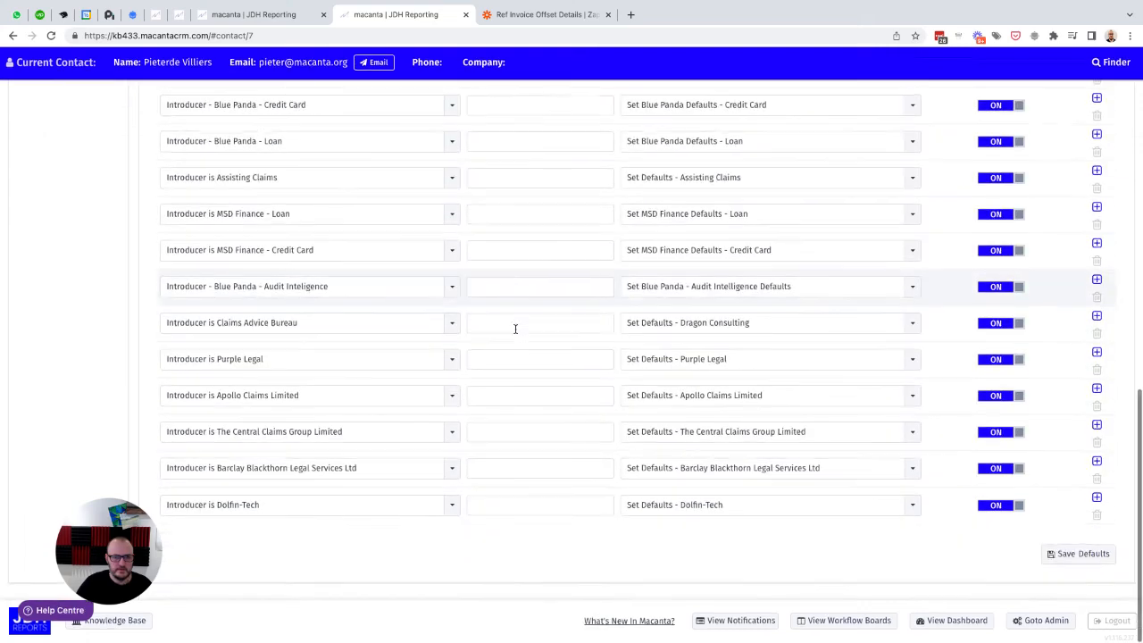
{"action": "left_click", "coordinate": [1097, 497]}
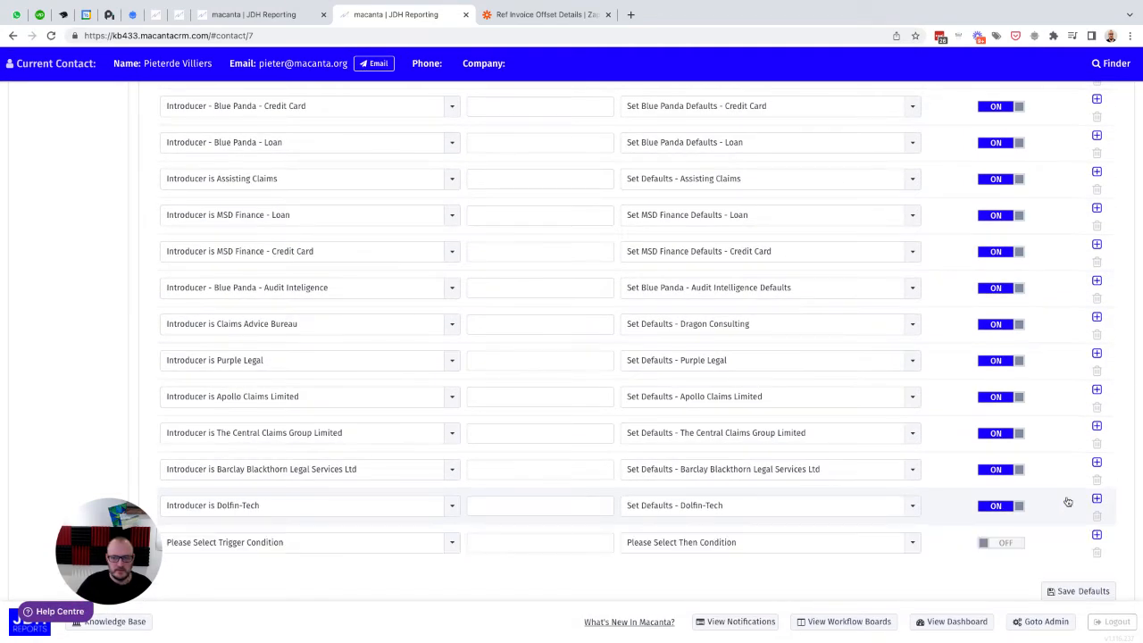
Step: In the new automation row, choose Against Case Ref is Not Null as the condition and Ref Invoice Offset as the action
{"action": "left_click", "coordinate": [234, 509]}
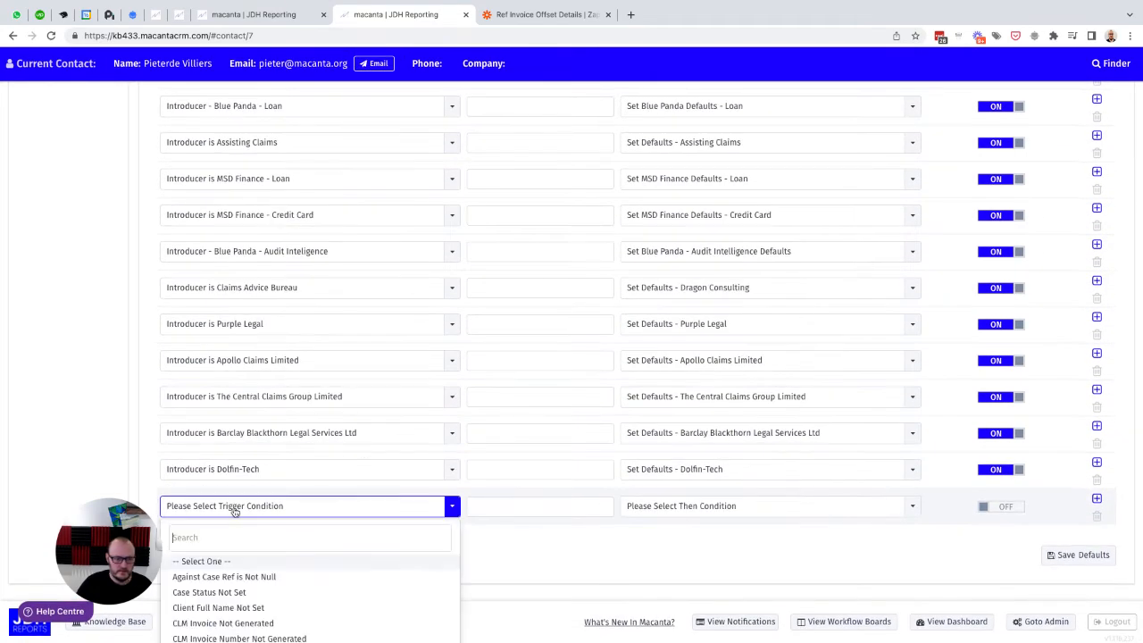
{"action": "left_click", "coordinate": [232, 578]}
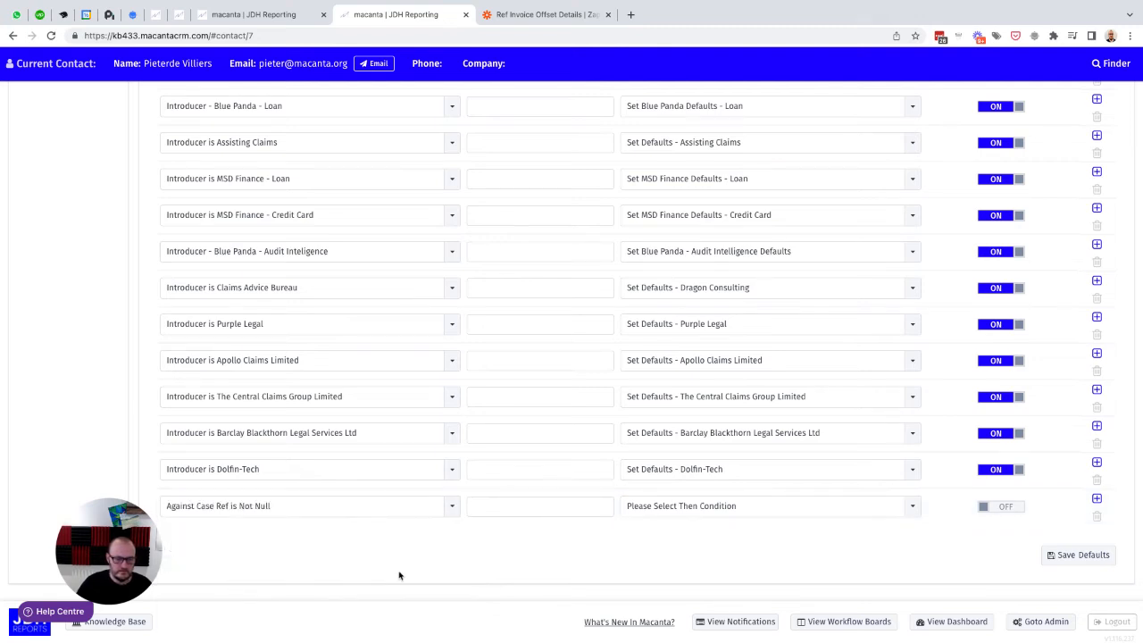
{"action": "left_click", "coordinate": [674, 511]}
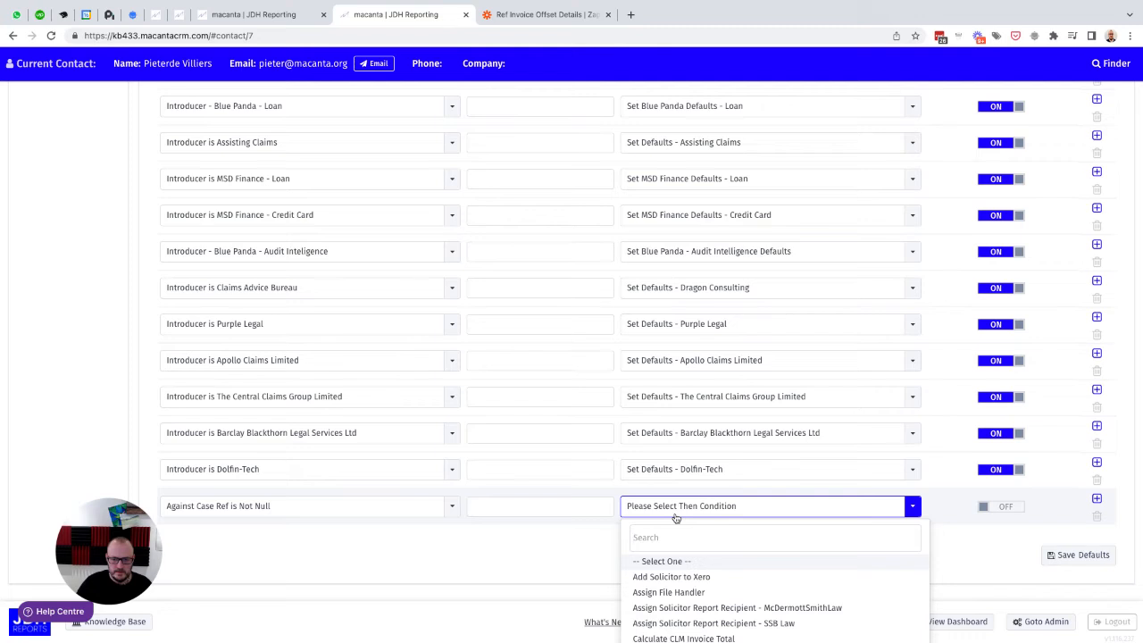
{"action": "type", "text": "off"}
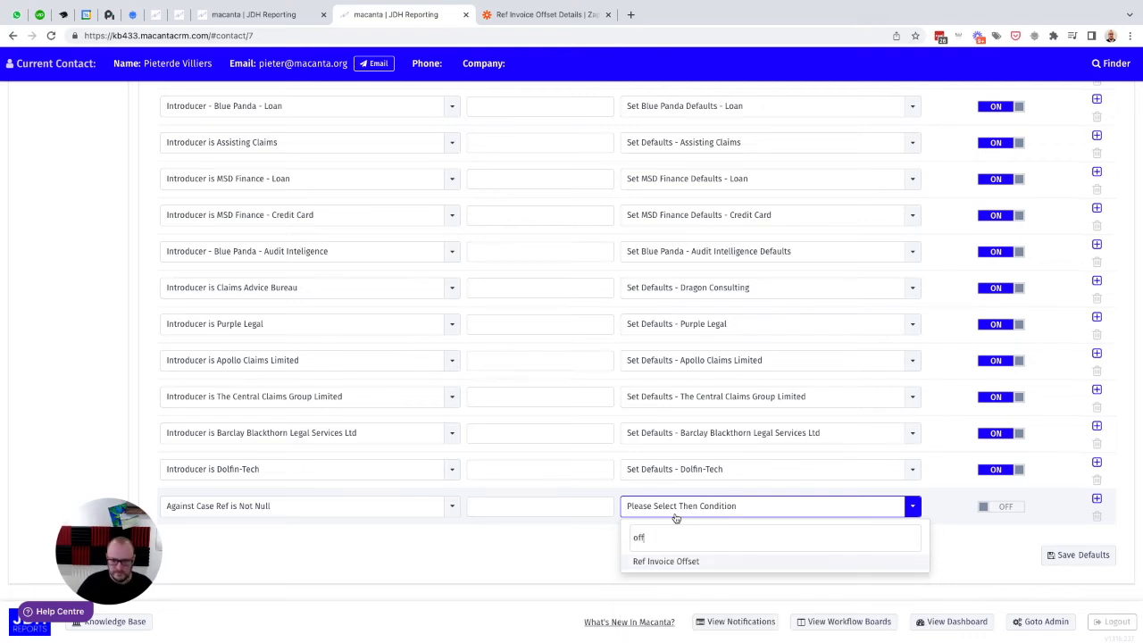
{"action": "left_click", "coordinate": [659, 561]}
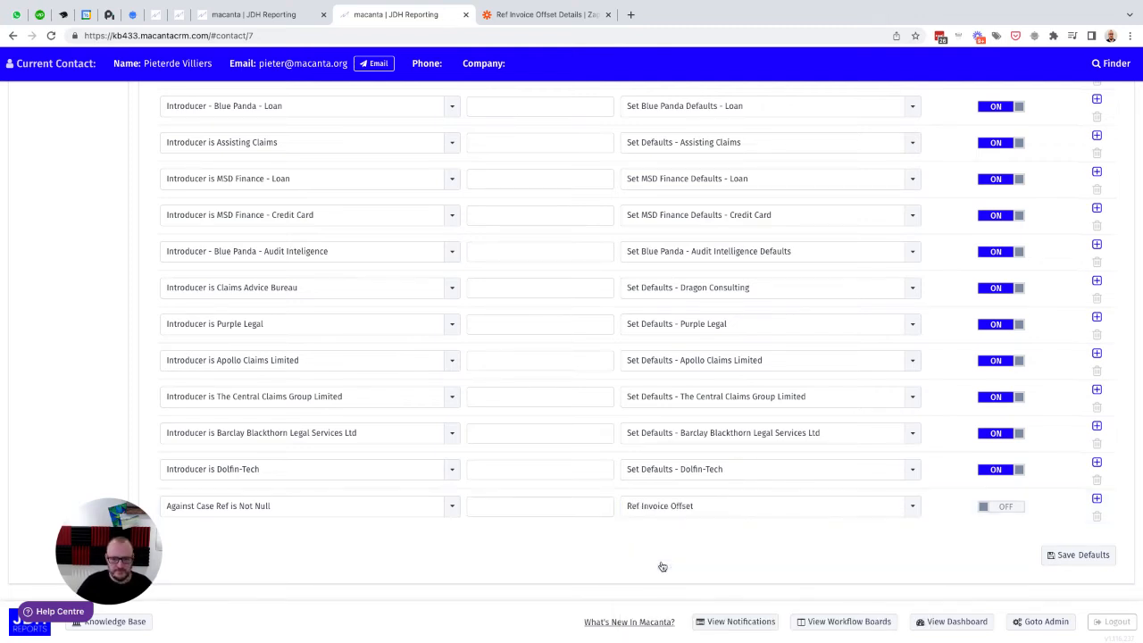
Step: Turn on the Against Case Ref is Not Null automation row and save the Defaults group
{"action": "left_click", "coordinate": [997, 507]}
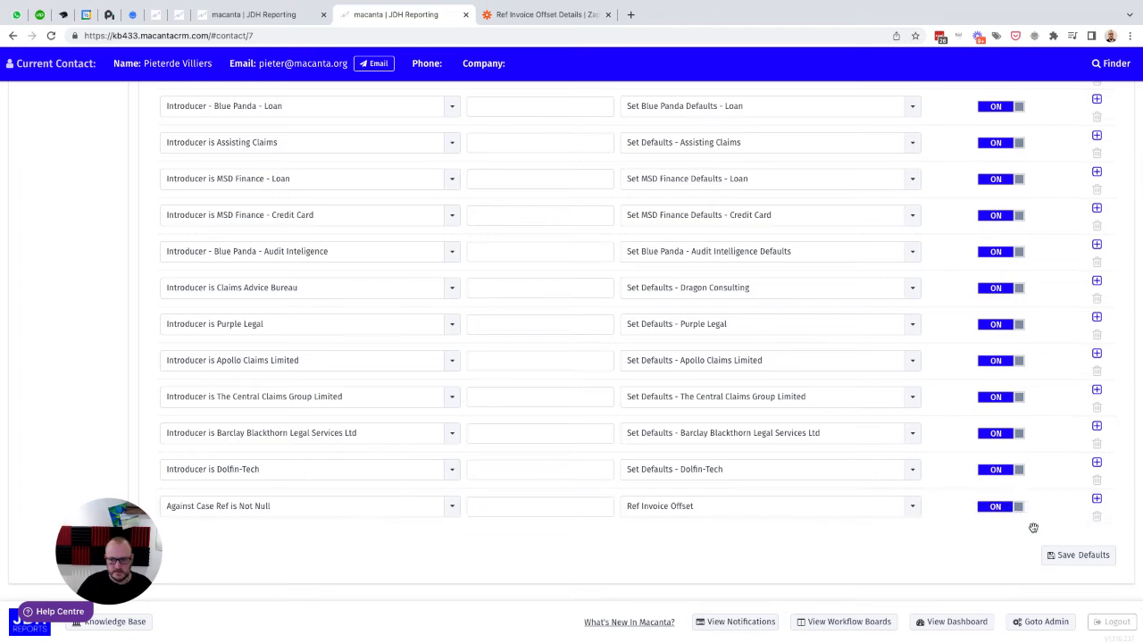
{"action": "left_click", "coordinate": [1071, 555]}
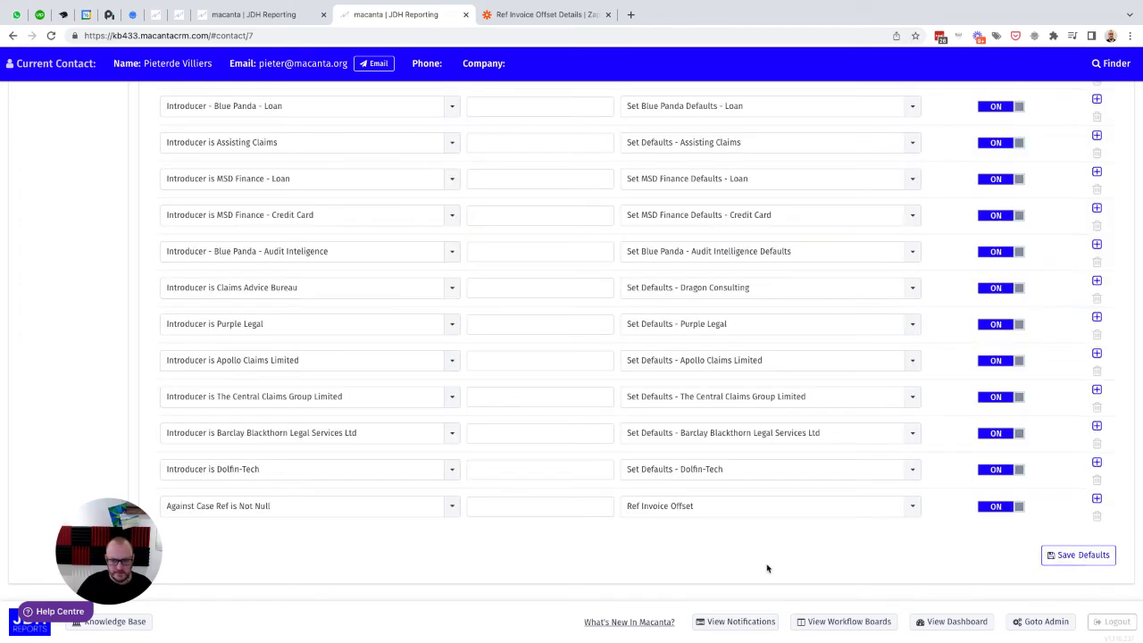
Step: Filter the webhook actions by "off" and review the Ref Invoice Offset Data webhook's URL, object type and Cases field values
{"action": "scroll", "coordinate": [531, 477], "scroll_direction": "up", "scroll_amount": 10}
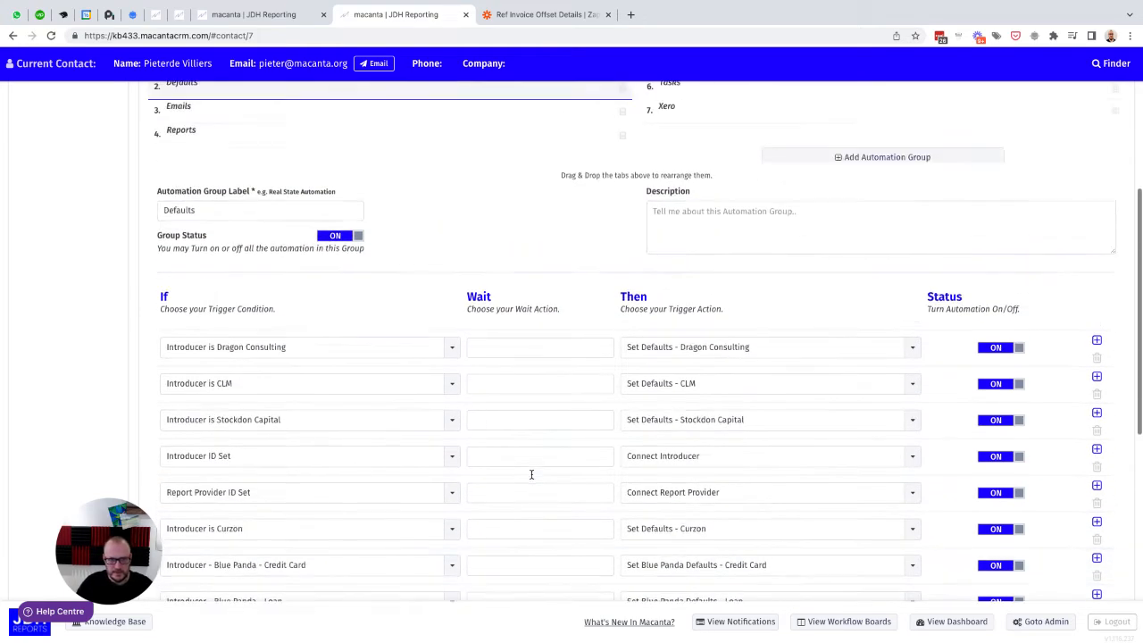
{"action": "scroll", "coordinate": [532, 474], "scroll_direction": "up", "scroll_amount": 2}
{"action": "left_click", "coordinate": [447, 217]}
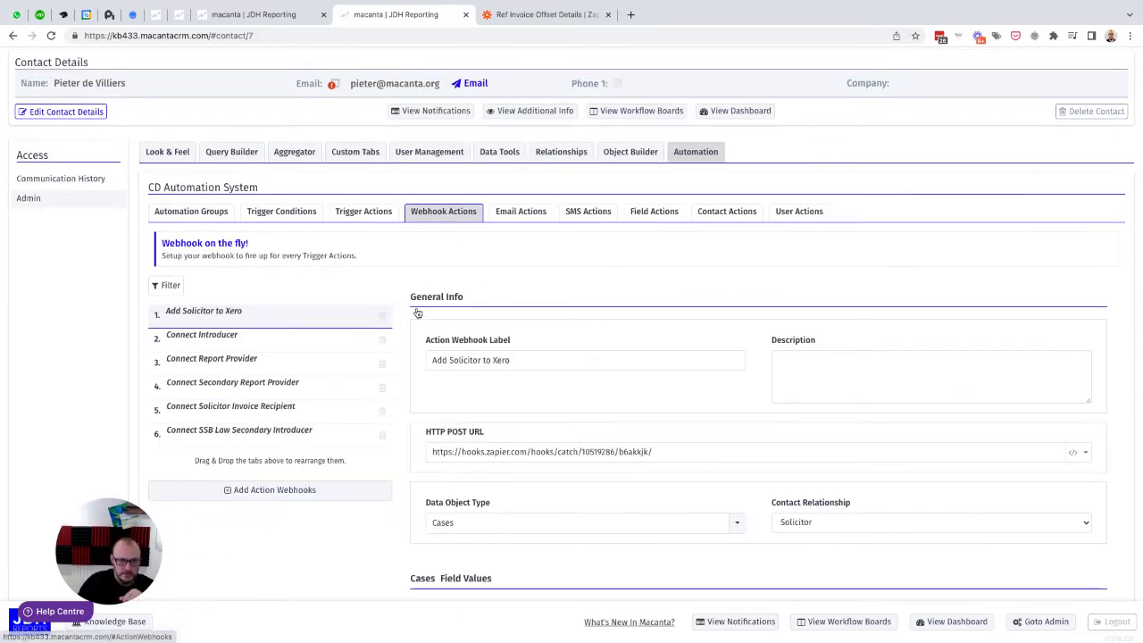
{"action": "scroll", "coordinate": [417, 317], "scroll_direction": "down", "scroll_amount": 5}
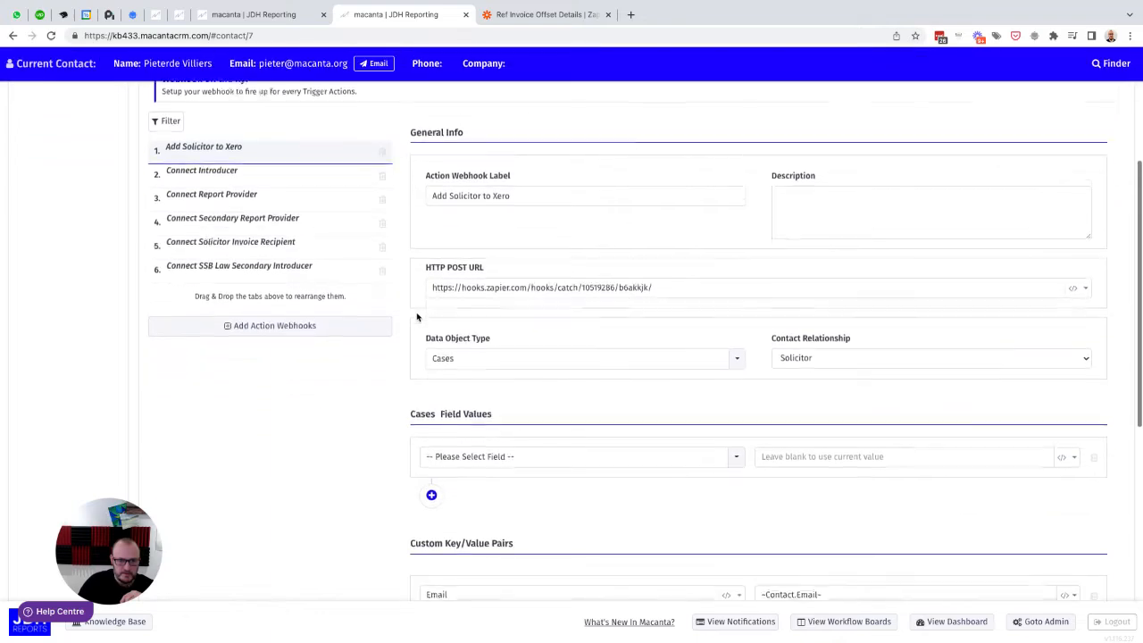
{"action": "scroll", "coordinate": [407, 357], "scroll_direction": "up", "scroll_amount": 5}
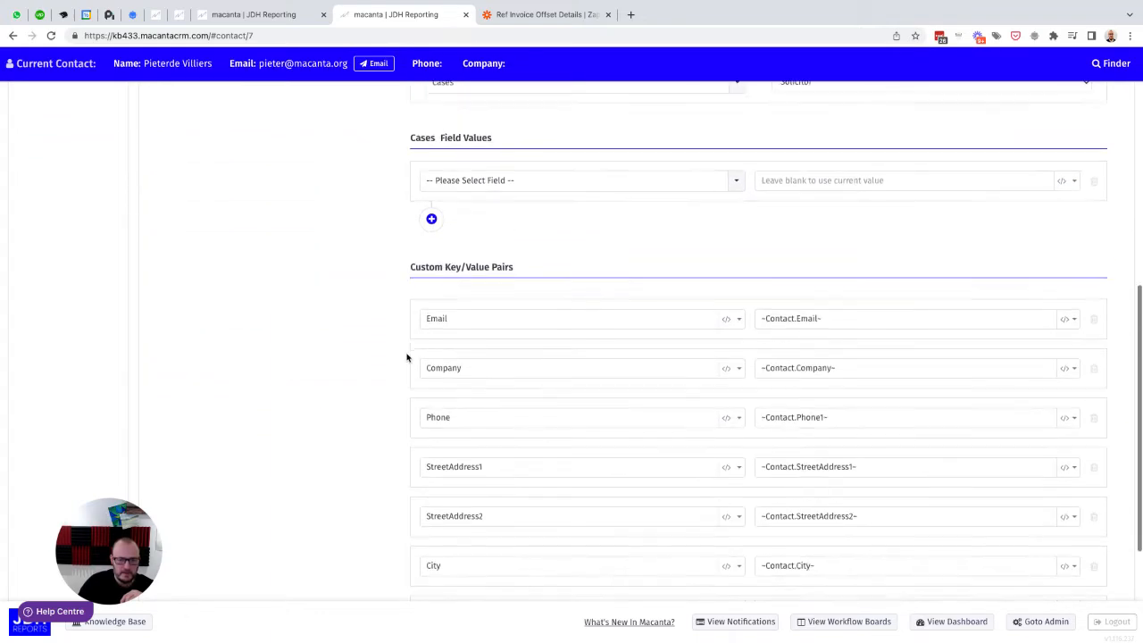
{"action": "left_click", "coordinate": [175, 223]}
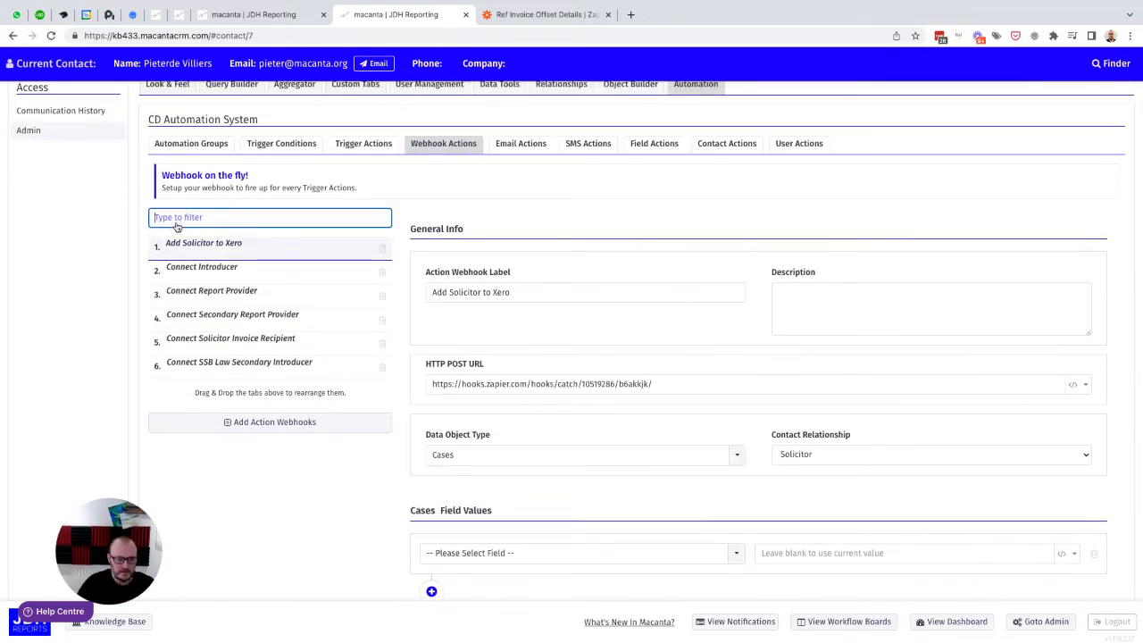
{"action": "type", "text": "off"}
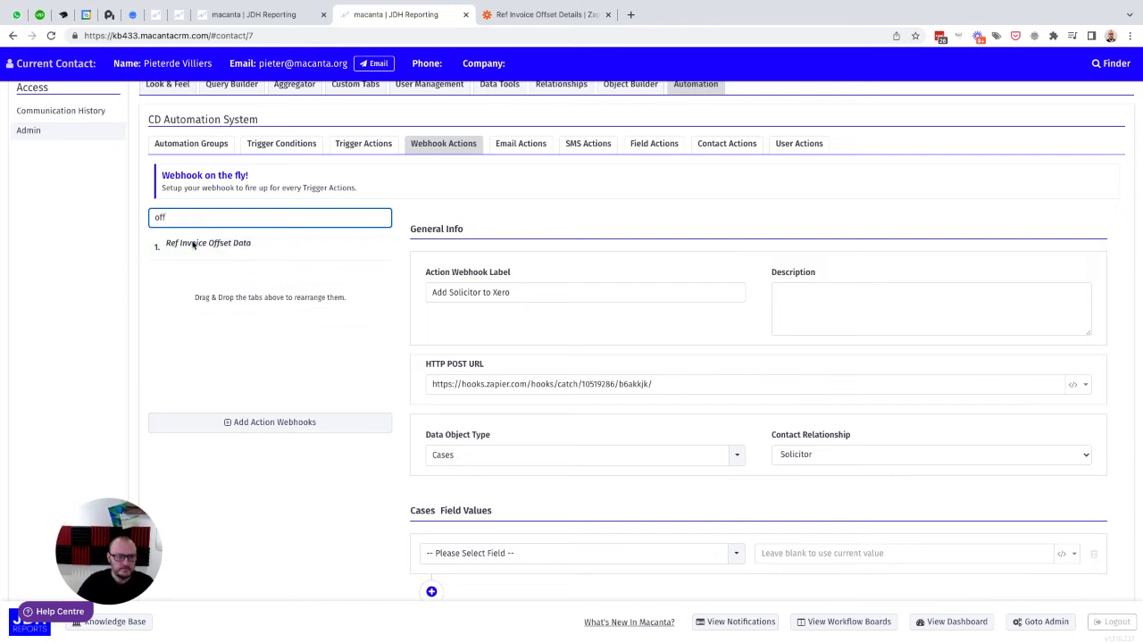
{"action": "left_click", "coordinate": [191, 243]}
{"action": "scroll", "coordinate": [191, 245], "scroll_direction": "down", "scroll_amount": 4}
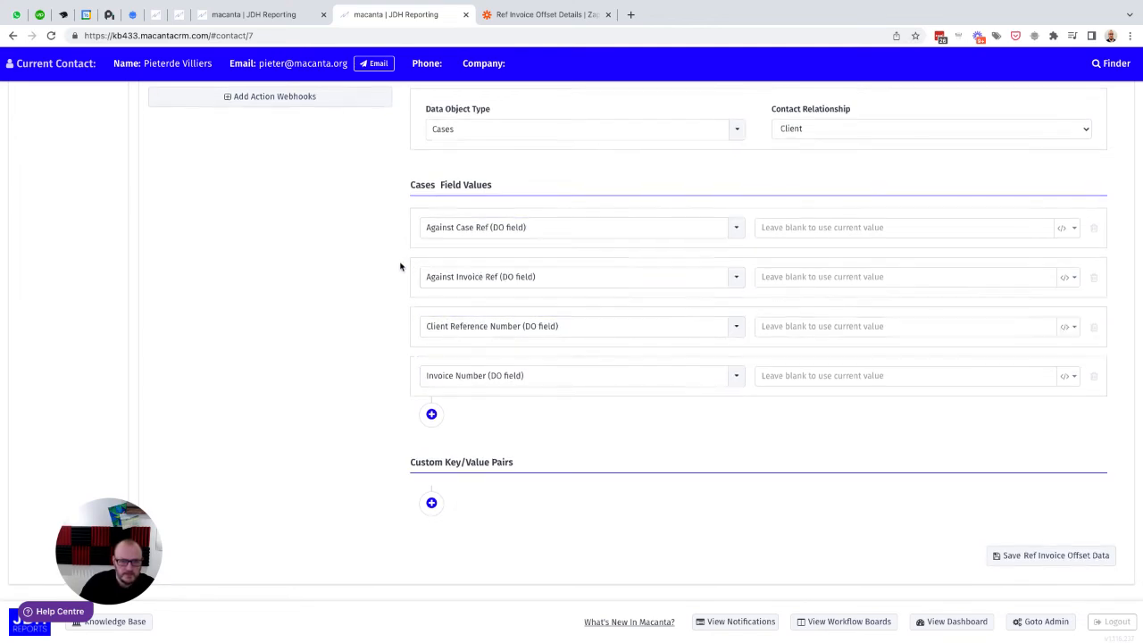
{"action": "scroll", "coordinate": [400, 266], "scroll_direction": "up", "scroll_amount": 1}
{"action": "scroll", "coordinate": [400, 266], "scroll_direction": "up", "scroll_amount": 5}
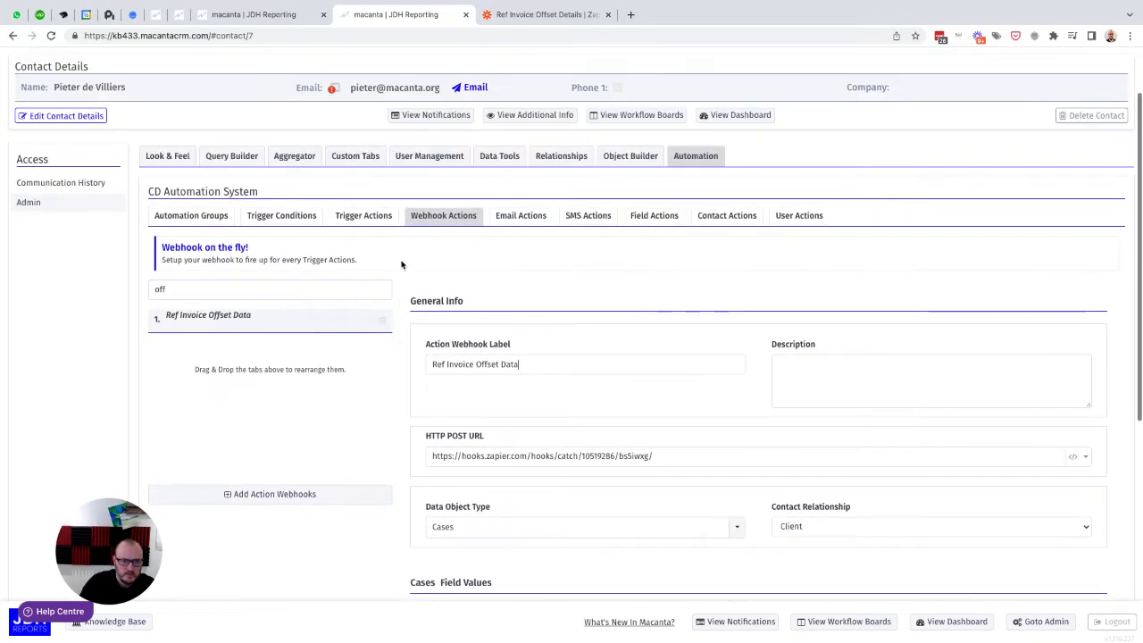
Step: Review the Ref Invoice Offset trigger action's settings, including its assigned HTTP Post and contact relationship
{"action": "left_click", "coordinate": [353, 218]}
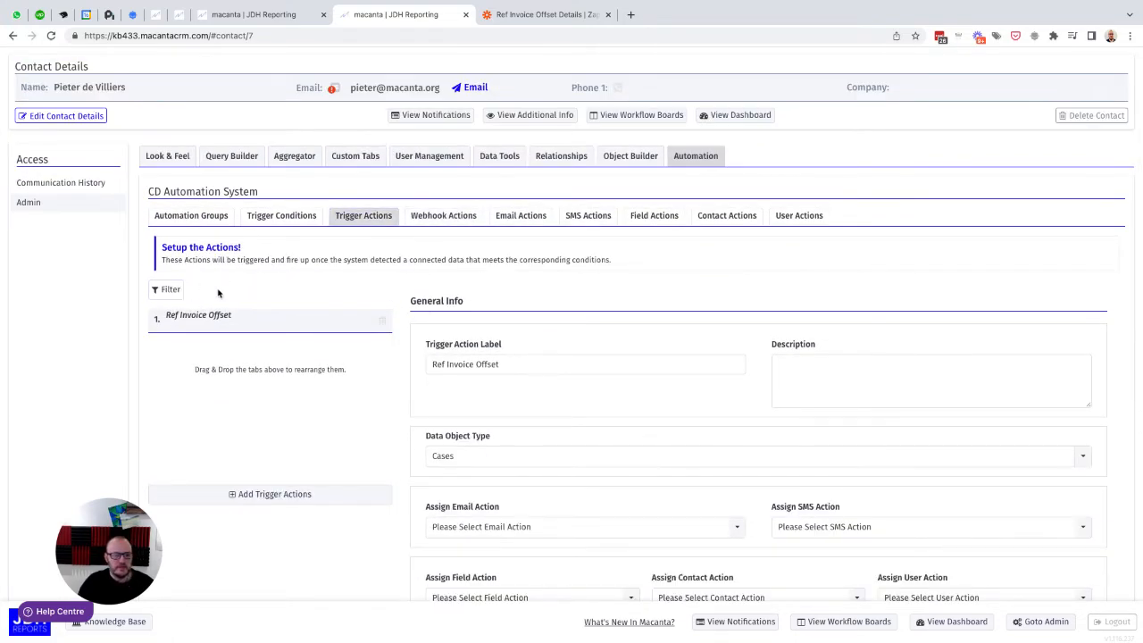
{"action": "scroll", "coordinate": [421, 434], "scroll_direction": "down", "scroll_amount": 3}
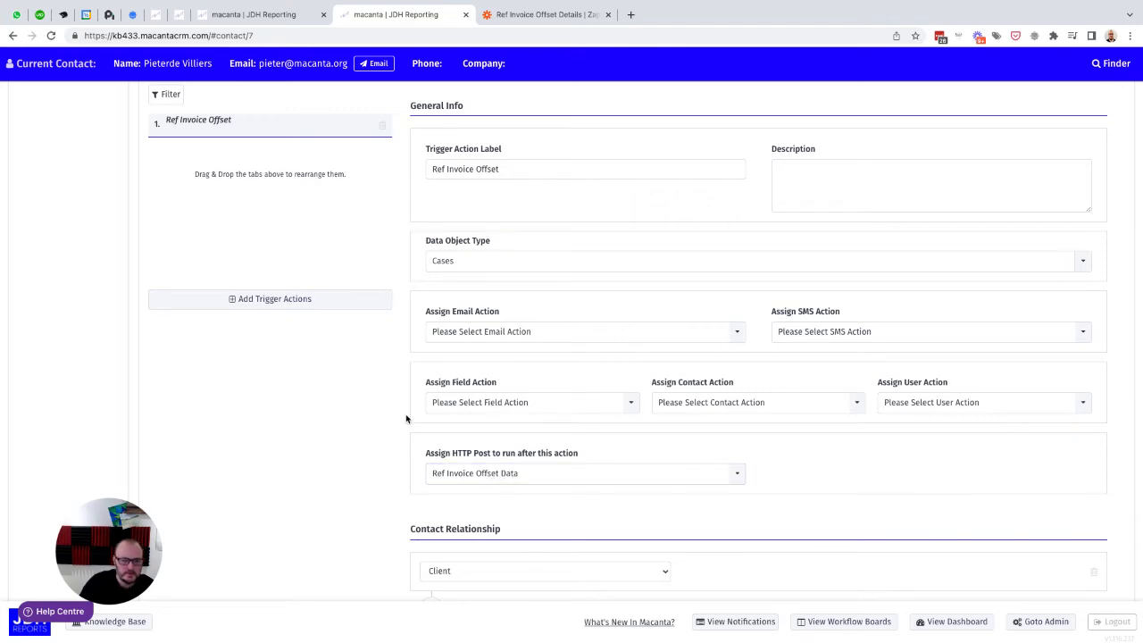
{"action": "scroll", "coordinate": [406, 419], "scroll_direction": "up", "scroll_amount": 1}
{"action": "scroll", "coordinate": [405, 419], "scroll_direction": "up", "scroll_amount": 2}
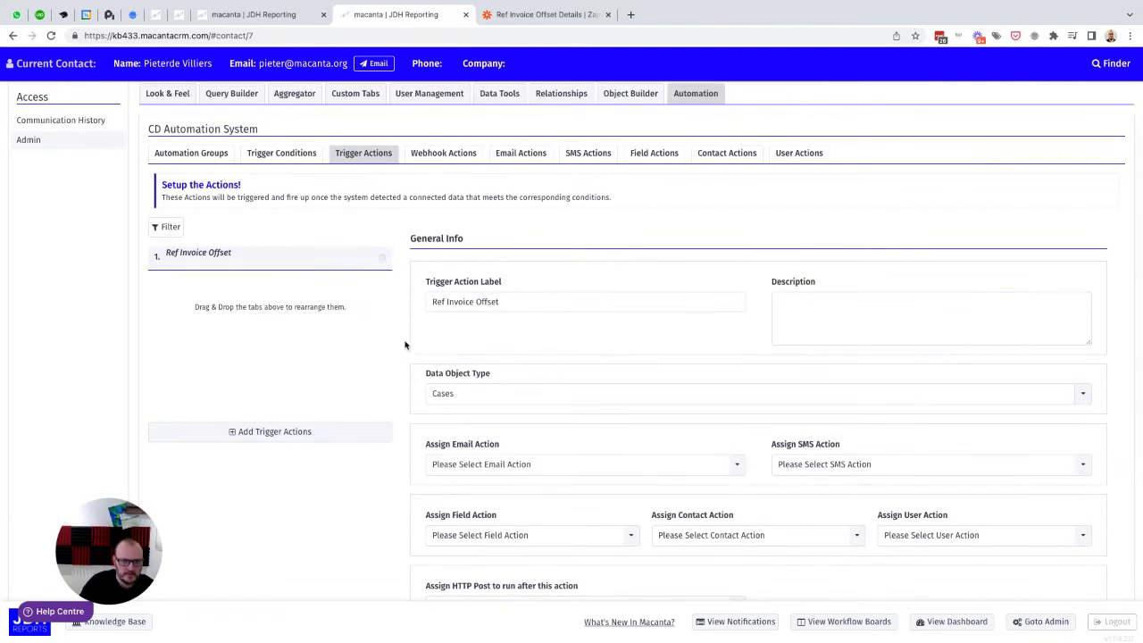
{"action": "scroll", "coordinate": [406, 375], "scroll_direction": "down", "scroll_amount": 1}
{"action": "scroll", "coordinate": [411, 406], "scroll_direction": "down", "scroll_amount": 2}
{"action": "scroll", "coordinate": [411, 404], "scroll_direction": "up", "scroll_amount": 4}
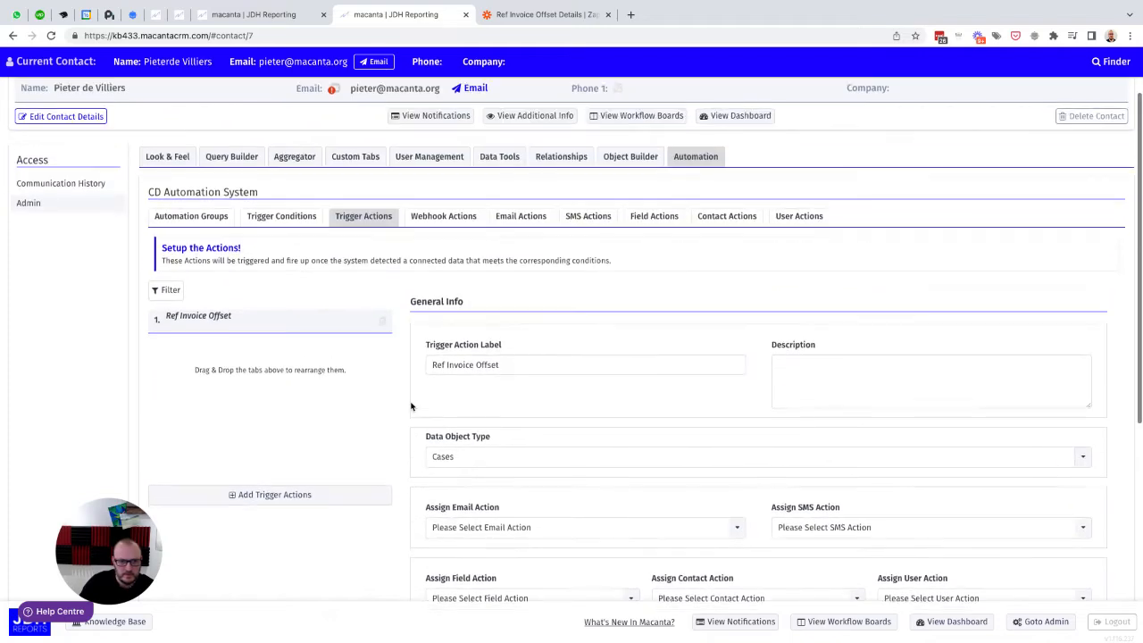
Step: Review the Against Case Ref is Not Null trigger condition and its automation row in the Defaults group
{"action": "left_click", "coordinate": [277, 242]}
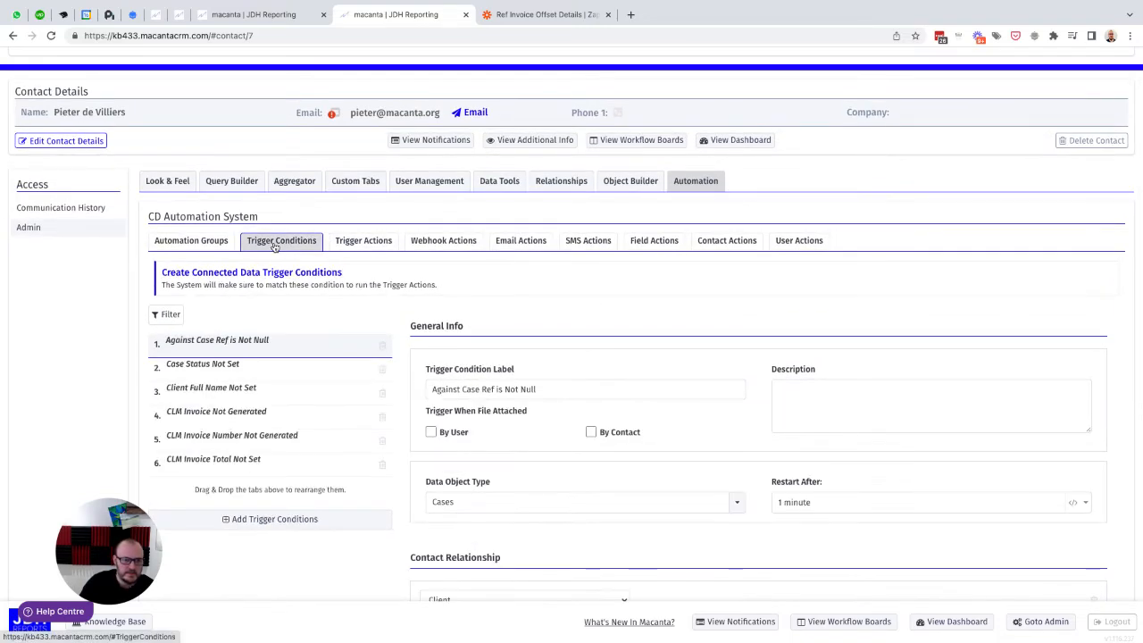
{"action": "scroll", "coordinate": [429, 299], "scroll_direction": "down", "scroll_amount": 4}
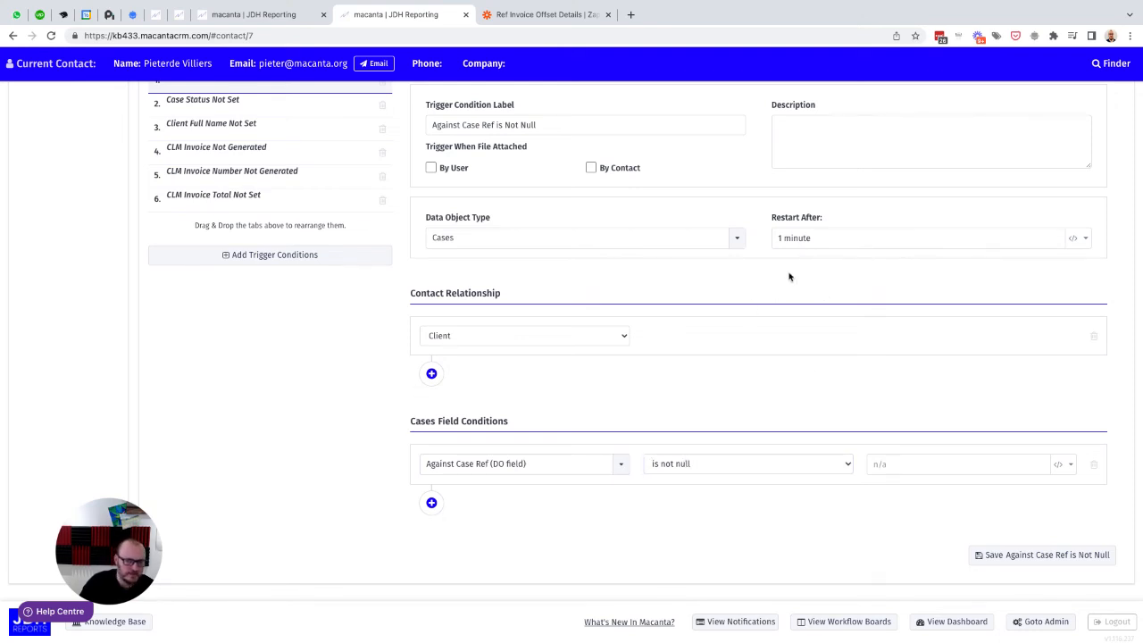
{"action": "scroll", "coordinate": [786, 293], "scroll_direction": "up", "scroll_amount": 5}
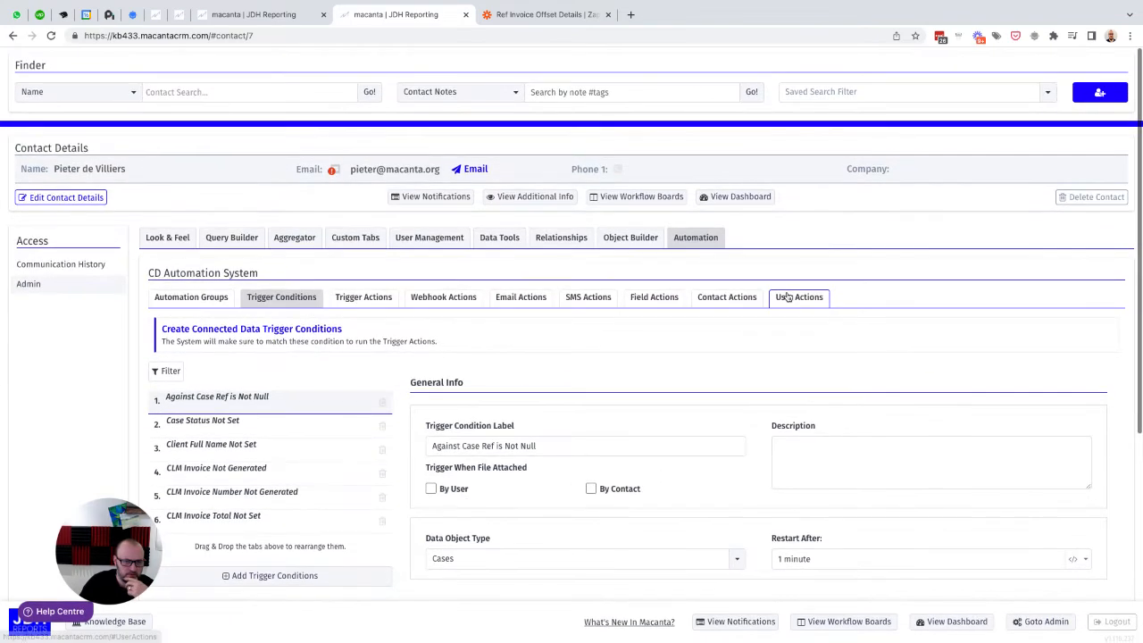
{"action": "left_click", "coordinate": [177, 300]}
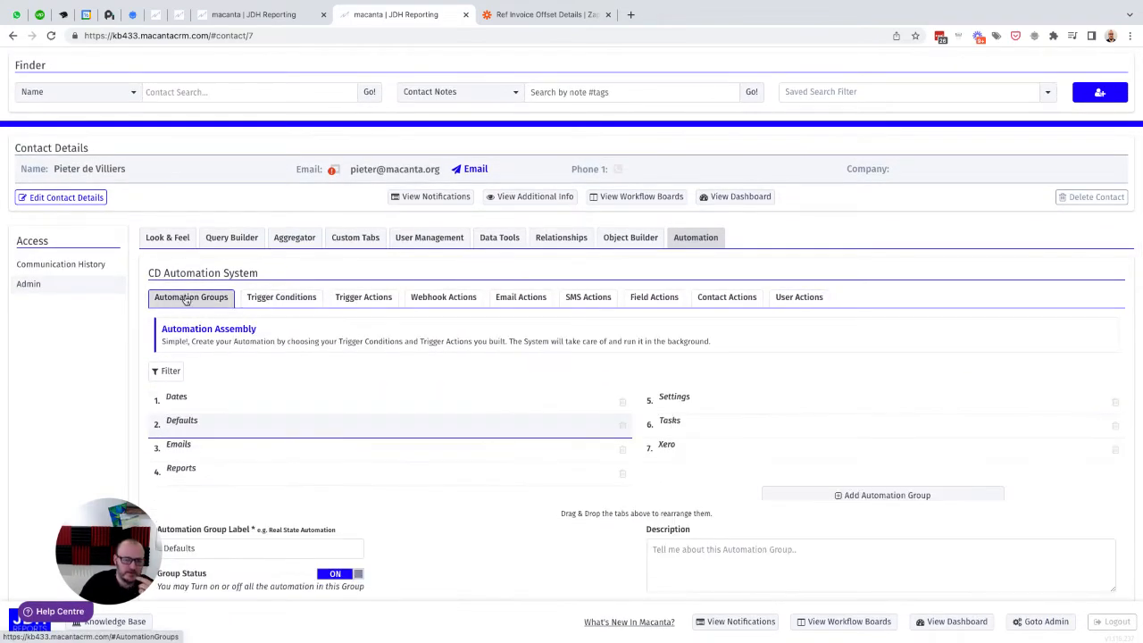
{"action": "scroll", "coordinate": [559, 258], "scroll_direction": "down", "scroll_amount": 10}
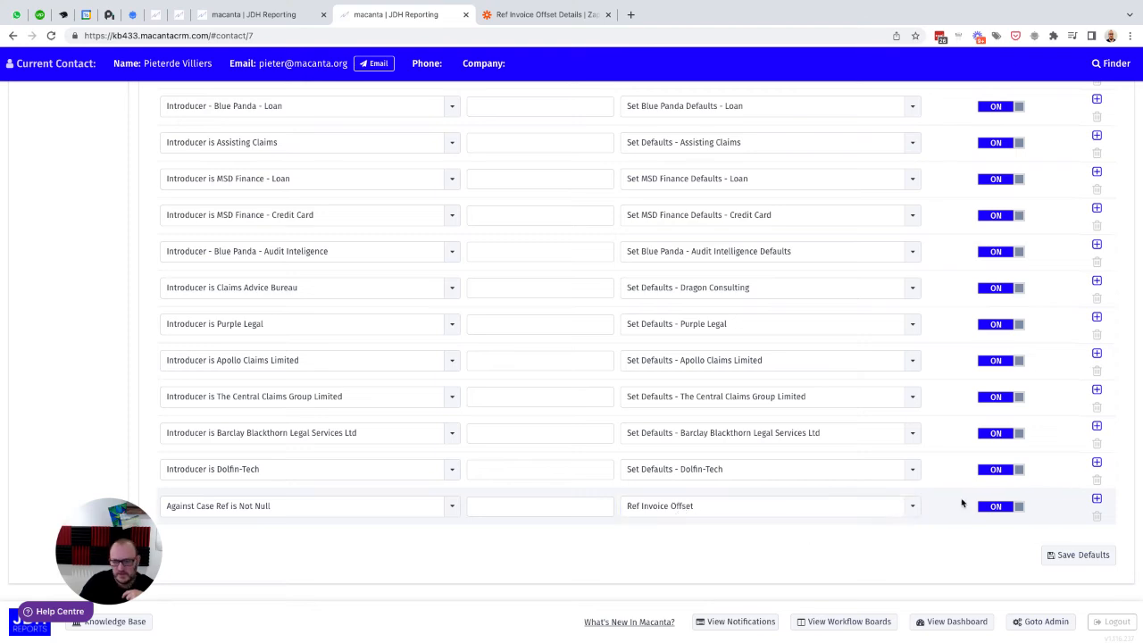
{"action": "scroll", "coordinate": [862, 538], "scroll_direction": "up", "scroll_amount": 1}
{"action": "scroll", "coordinate": [861, 537], "scroll_direction": "up", "scroll_amount": 10}
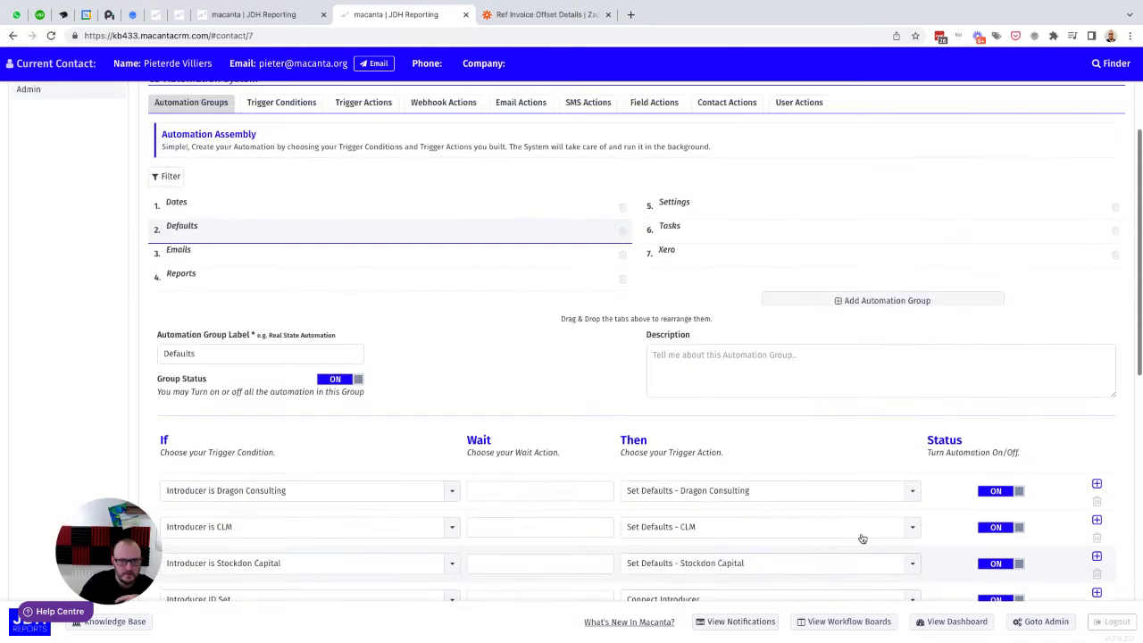
Step: Return to the contact's case list, check case C123B's details and open the Invoice Offset Details of case C123A
{"action": "left_click", "coordinate": [263, 18]}
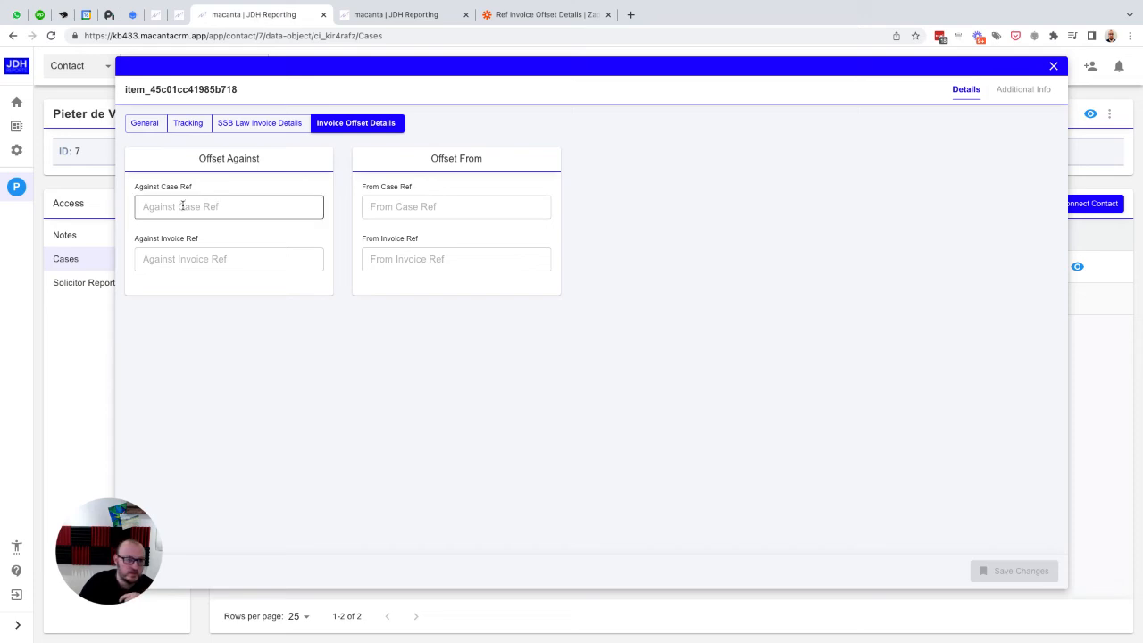
{"action": "left_click", "coordinate": [1053, 68]}
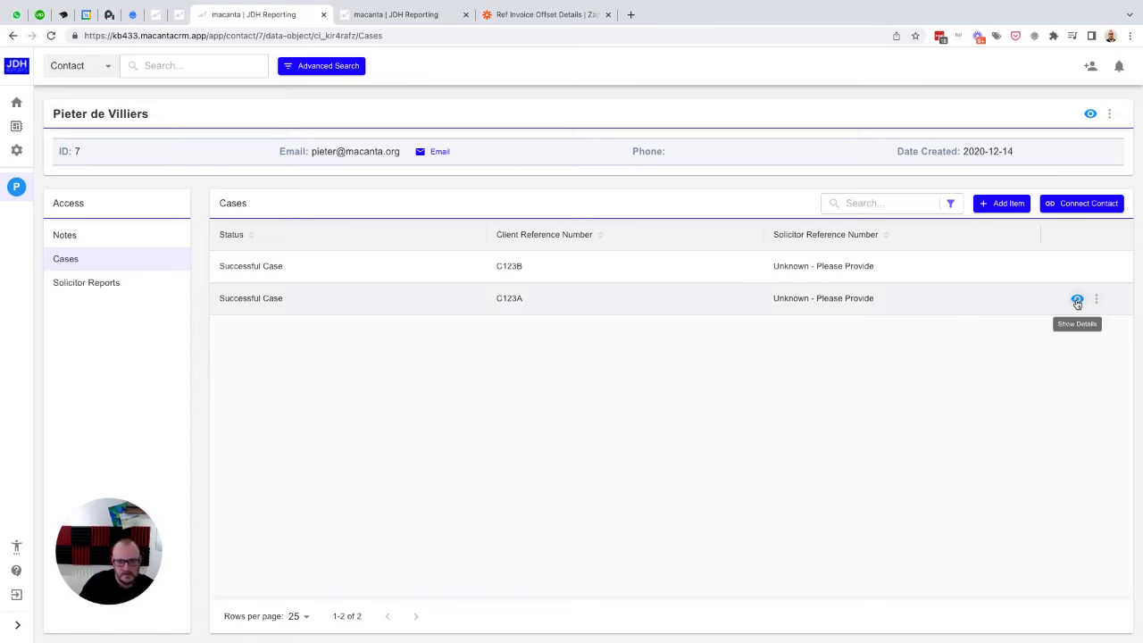
{"action": "left_click", "coordinate": [1077, 266]}
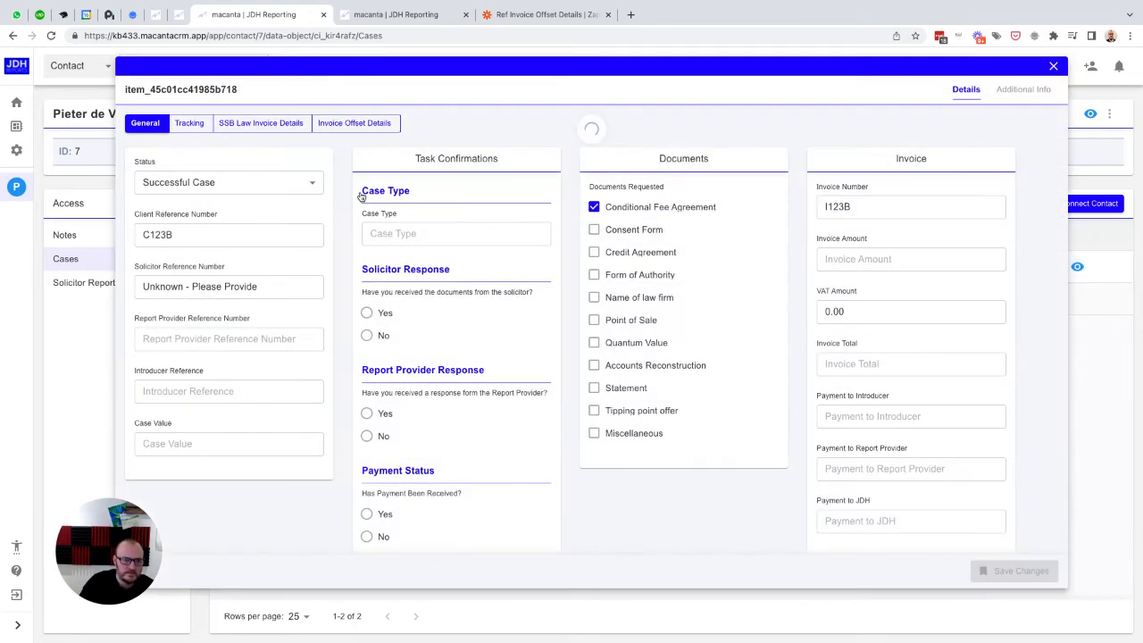
{"action": "left_click", "coordinate": [1054, 67]}
{"action": "left_click", "coordinate": [1077, 299]}
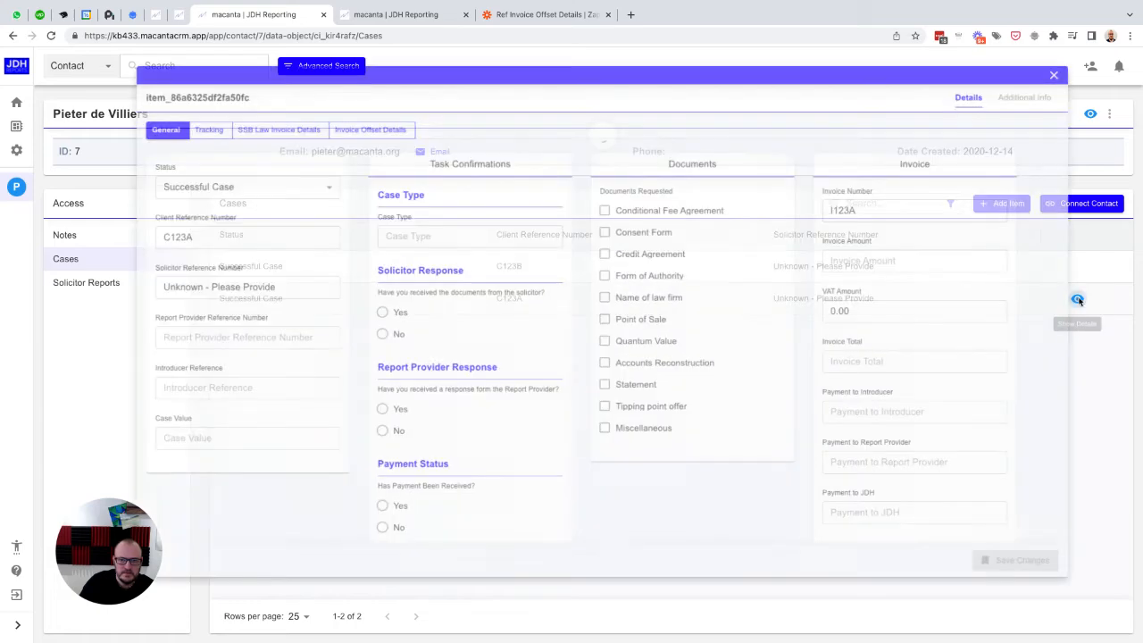
{"action": "left_click", "coordinate": [355, 121]}
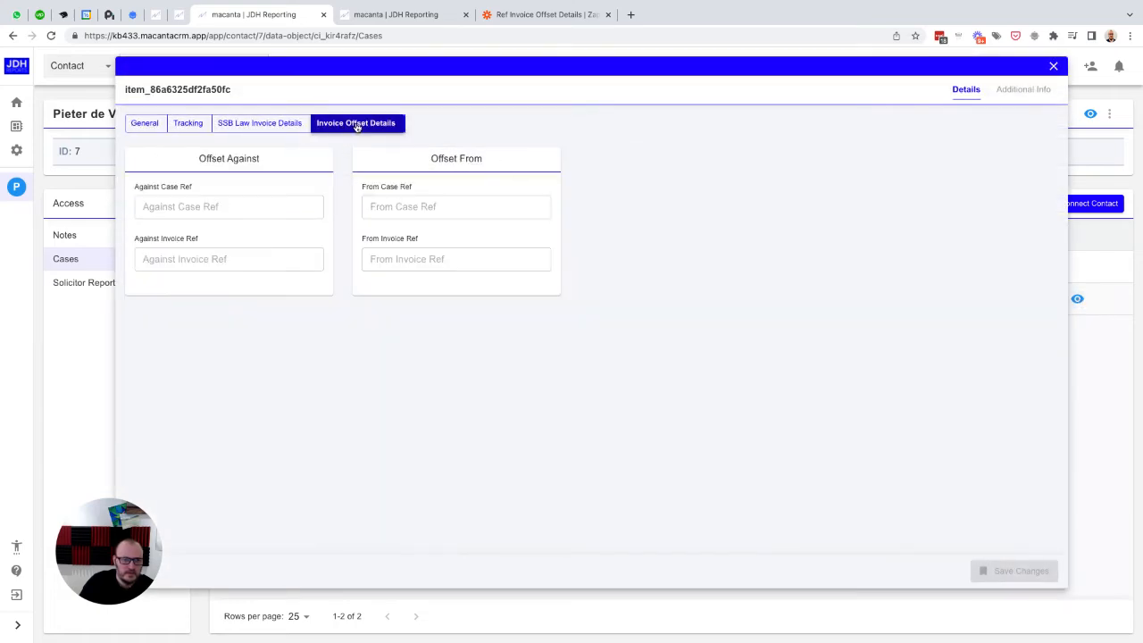
Step: Set case C123A's Against Case Ref to C123B and Against Invoice Ref to I123B, and save the changes
{"action": "left_click", "coordinate": [161, 206]}
{"action": "type", "text": "C"}
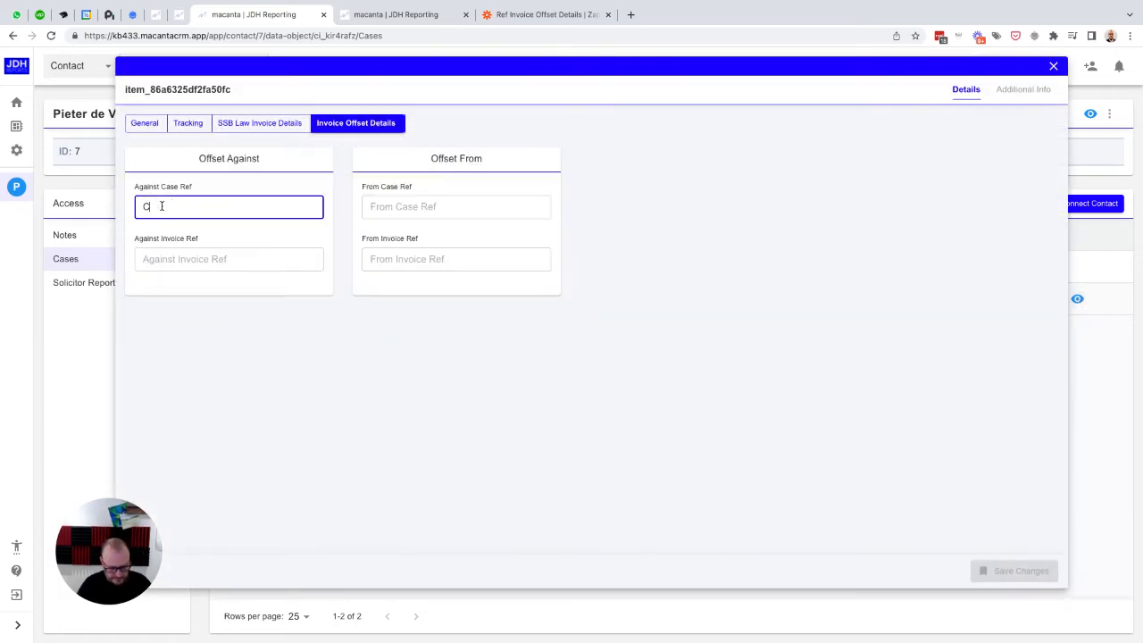
{"action": "type", "text": "123B"}
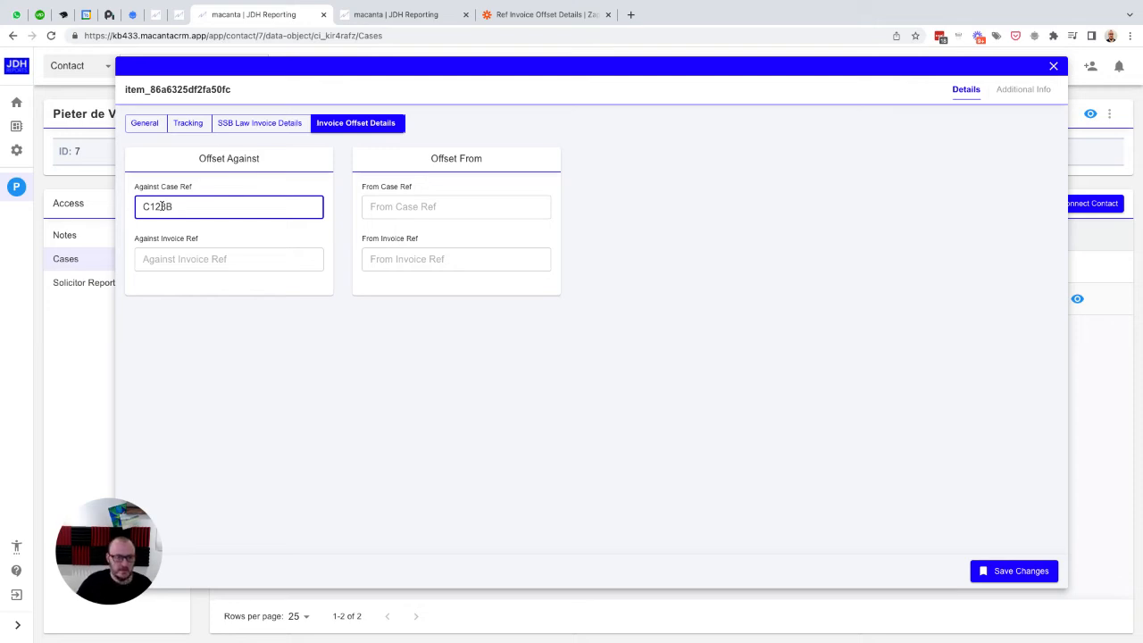
{"action": "left_click", "coordinate": [176, 257]}
{"action": "type", "text": "I"}
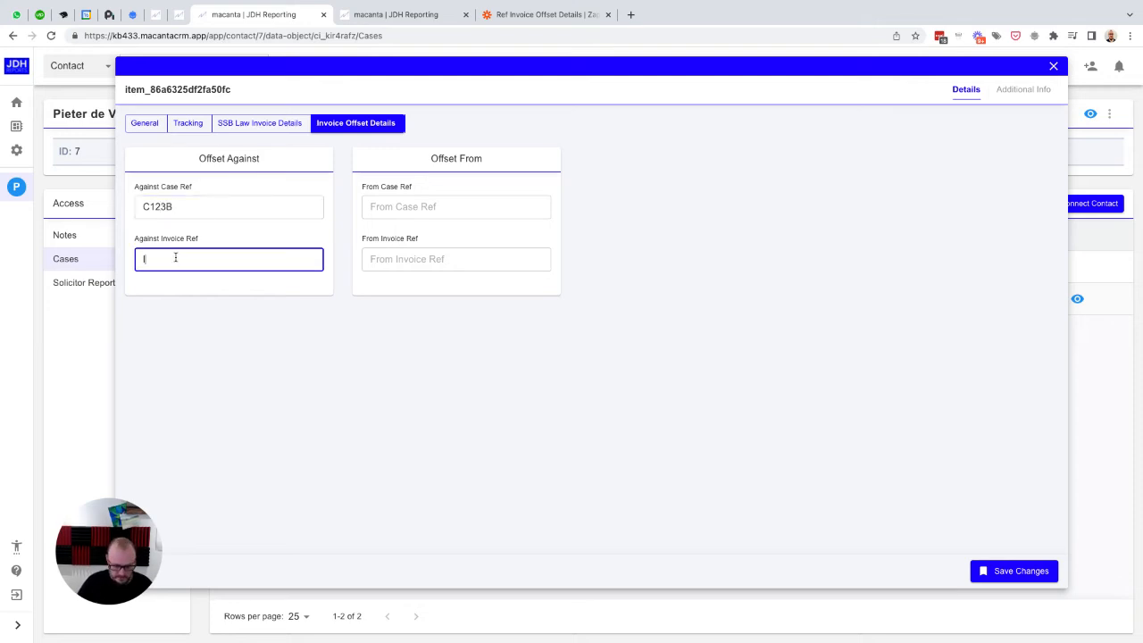
{"action": "type", "text": "123B"}
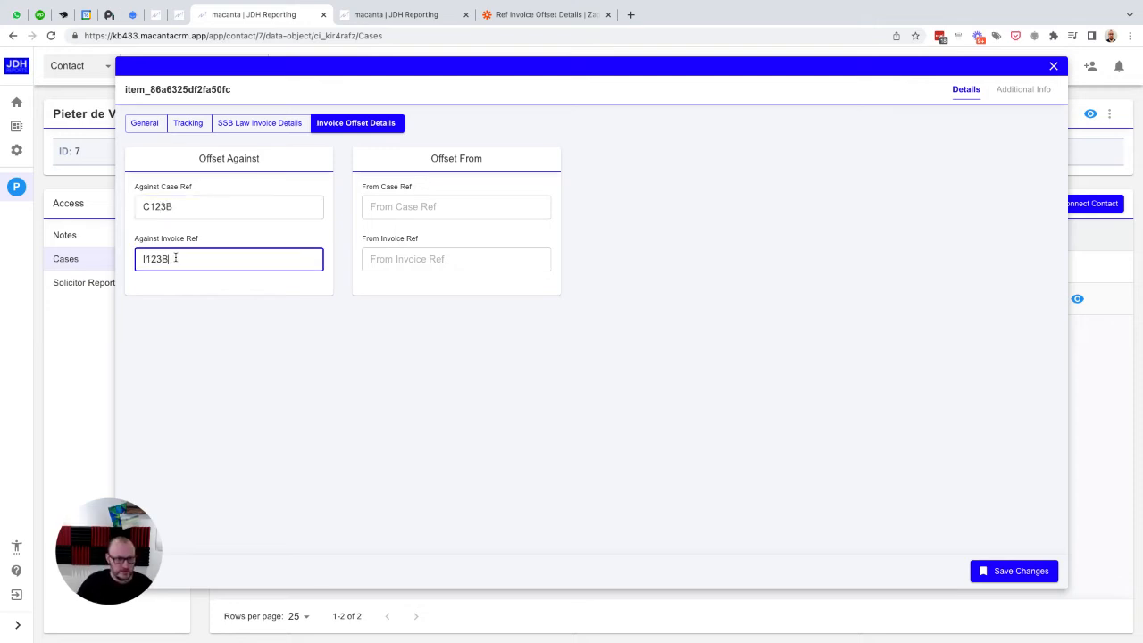
{"action": "left_click", "coordinate": [1015, 573]}
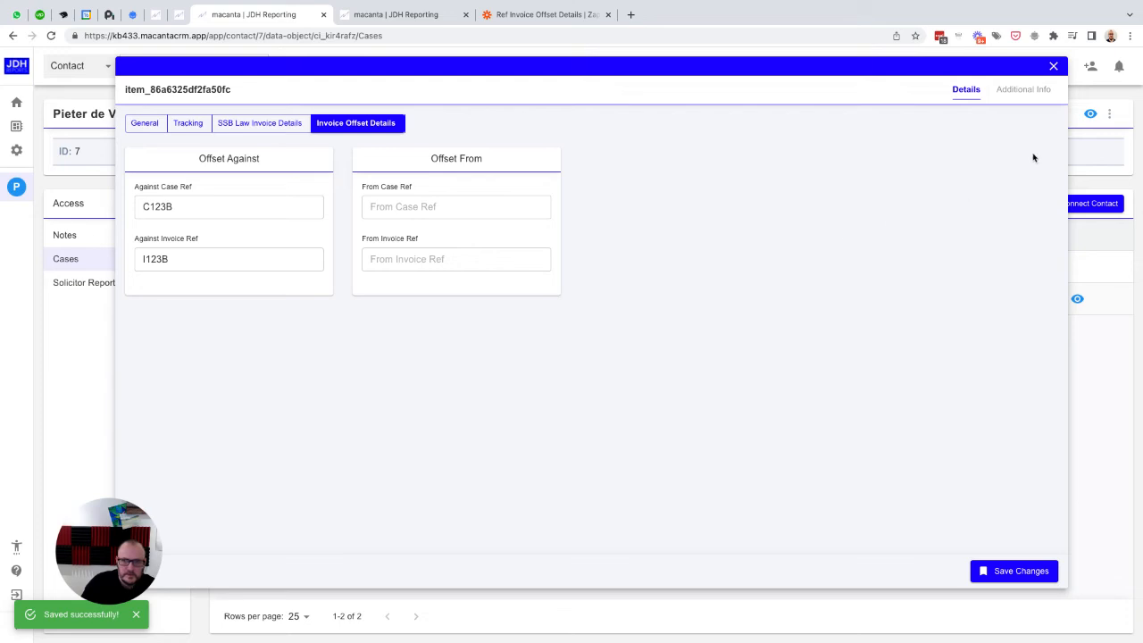
Step: Close the case details and check the automation history of case C123A for the offset trigger
{"action": "left_click", "coordinate": [1055, 67]}
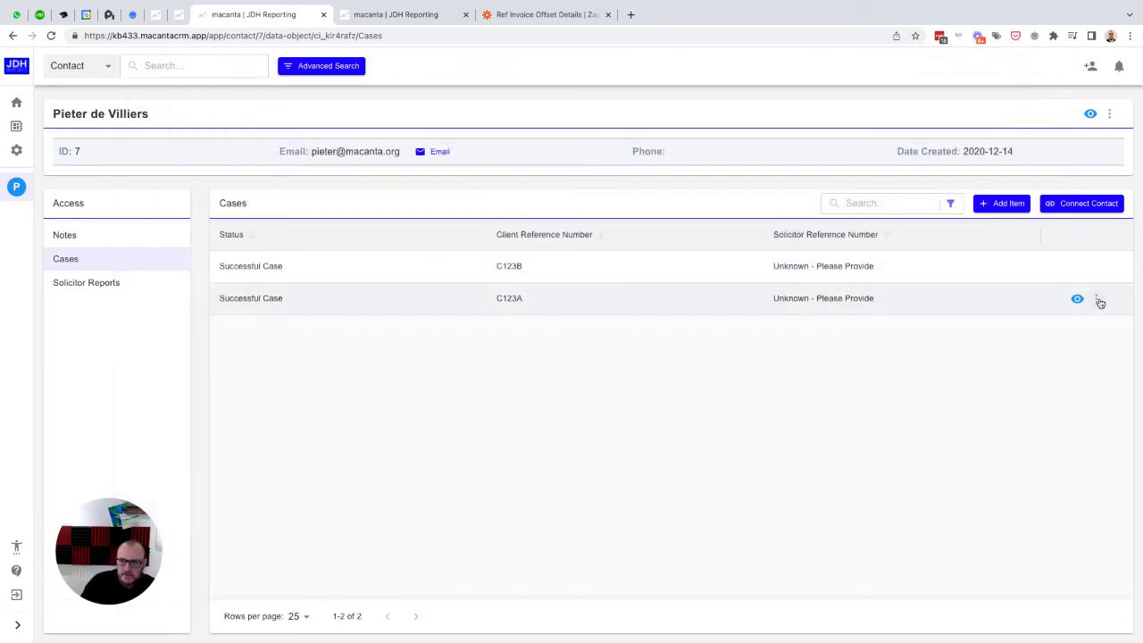
{"action": "left_click", "coordinate": [1098, 300]}
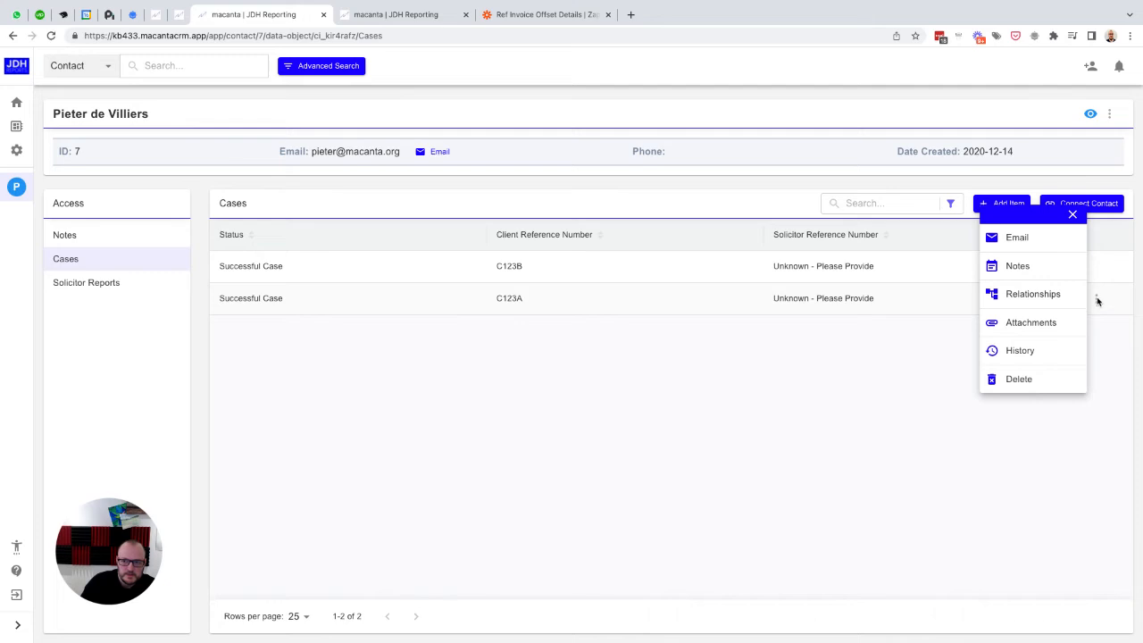
{"action": "left_click", "coordinate": [1020, 350]}
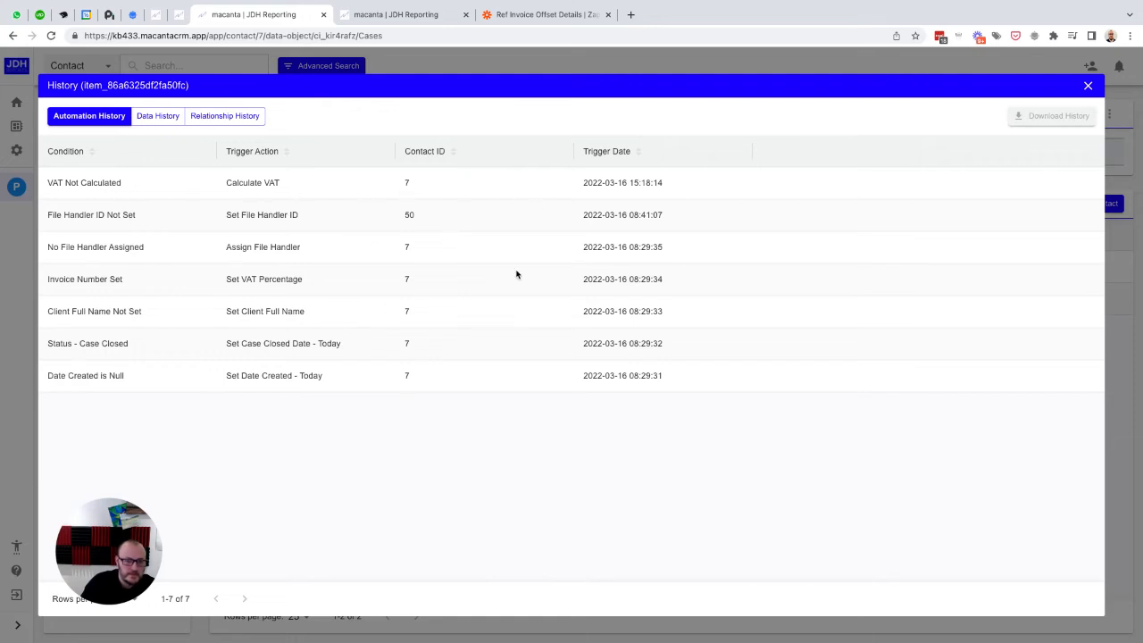
{"action": "left_click", "coordinate": [1088, 86]}
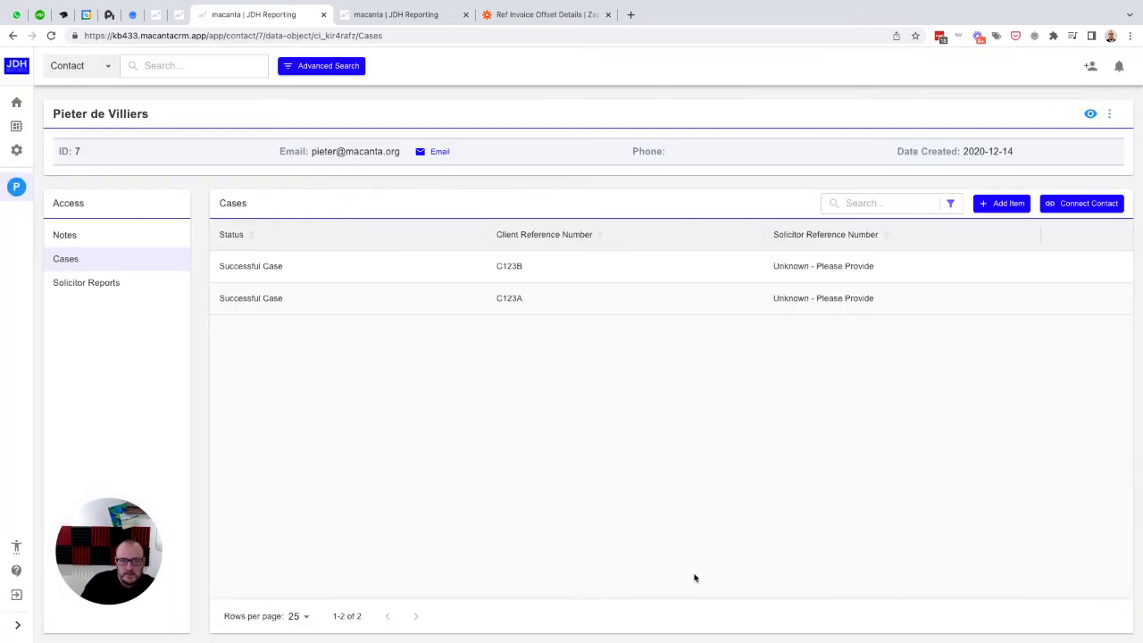
Step: Switch to the Ref Invoice Offset Details Zap in Zapier, accept the Catch Hook trigger setup and test the trigger
{"action": "left_click", "coordinate": [547, 16]}
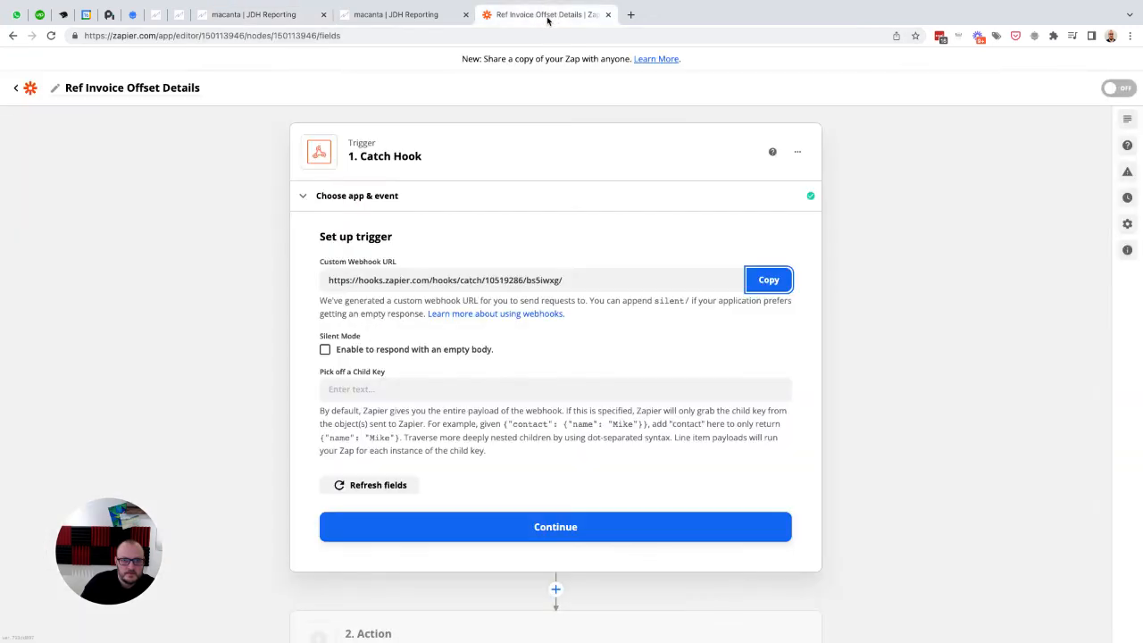
{"action": "left_click", "coordinate": [544, 527]}
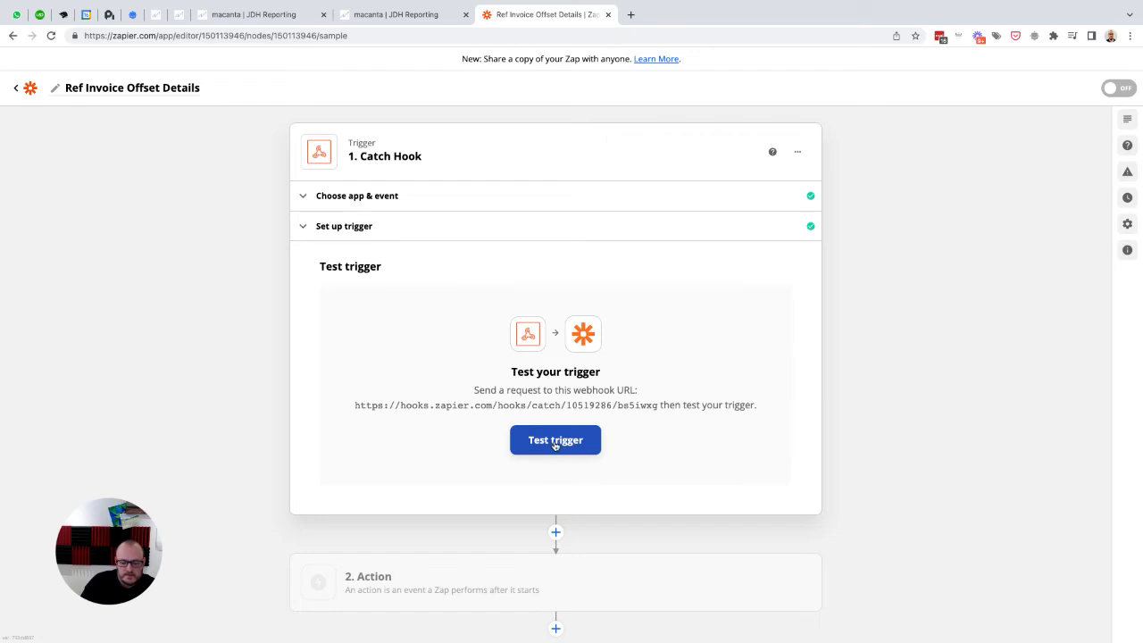
{"action": "left_click", "coordinate": [555, 442]}
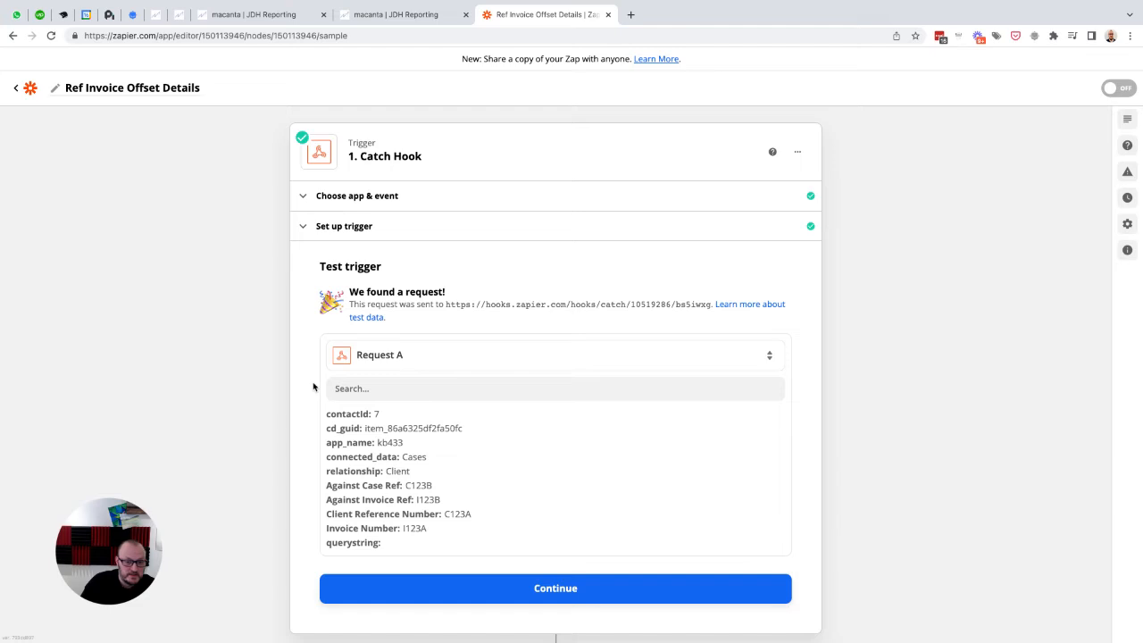
{"action": "scroll", "coordinate": [312, 386], "scroll_direction": "down", "scroll_amount": 1}
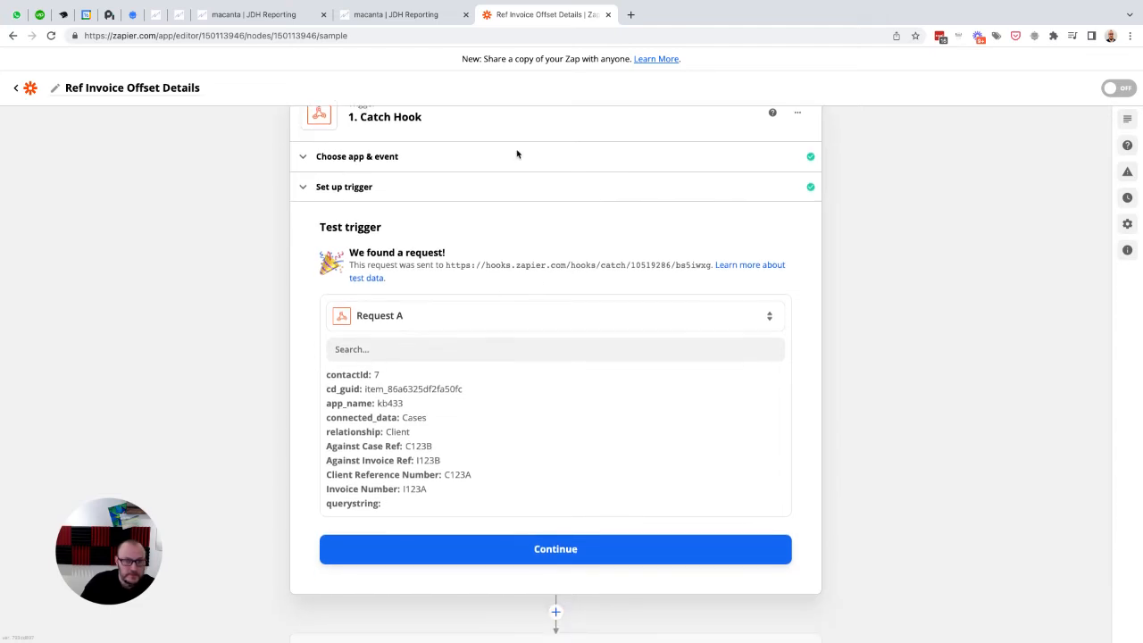
Step: Switch back to the contact's case list in Macanta, check the automation history of case C123A and close it
{"action": "left_click", "coordinate": [284, 16]}
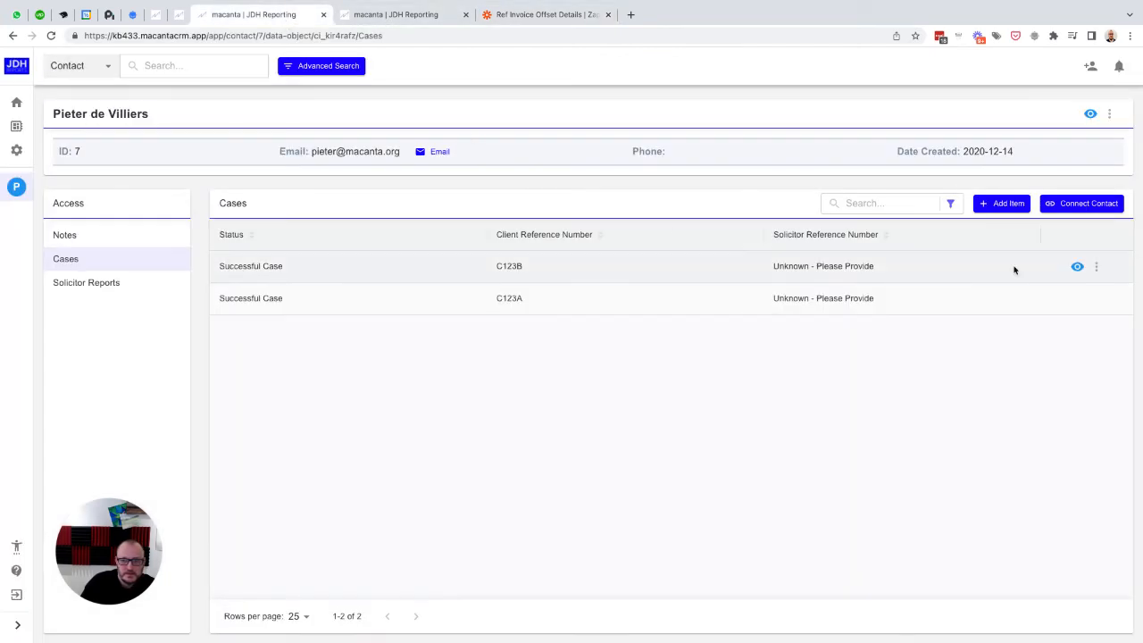
{"action": "left_click", "coordinate": [1096, 299]}
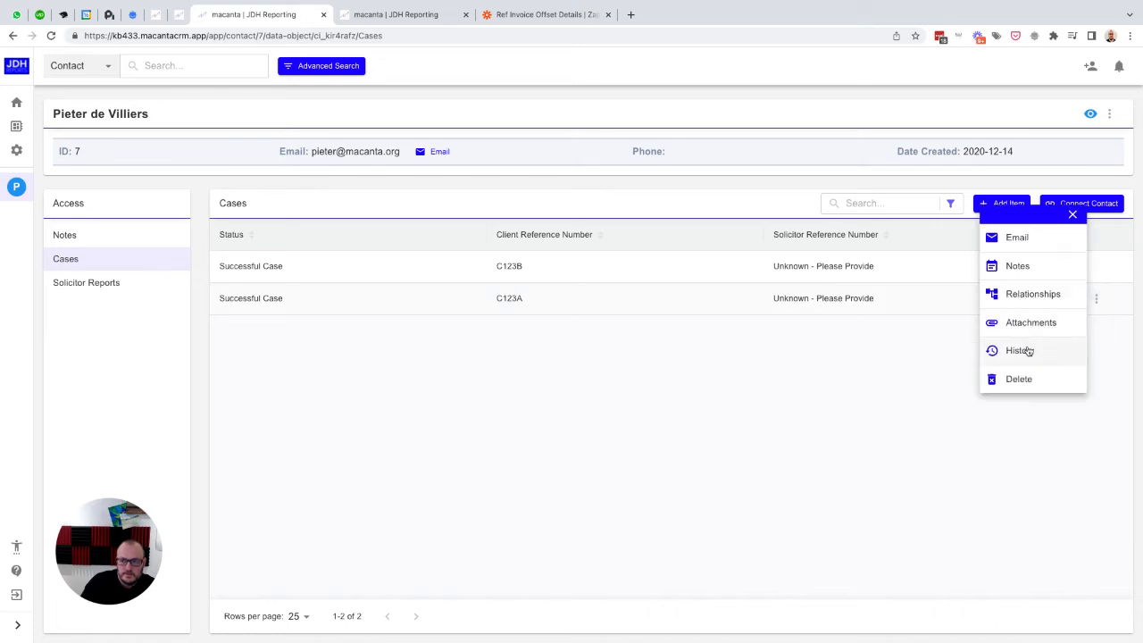
{"action": "left_click", "coordinate": [1019, 350]}
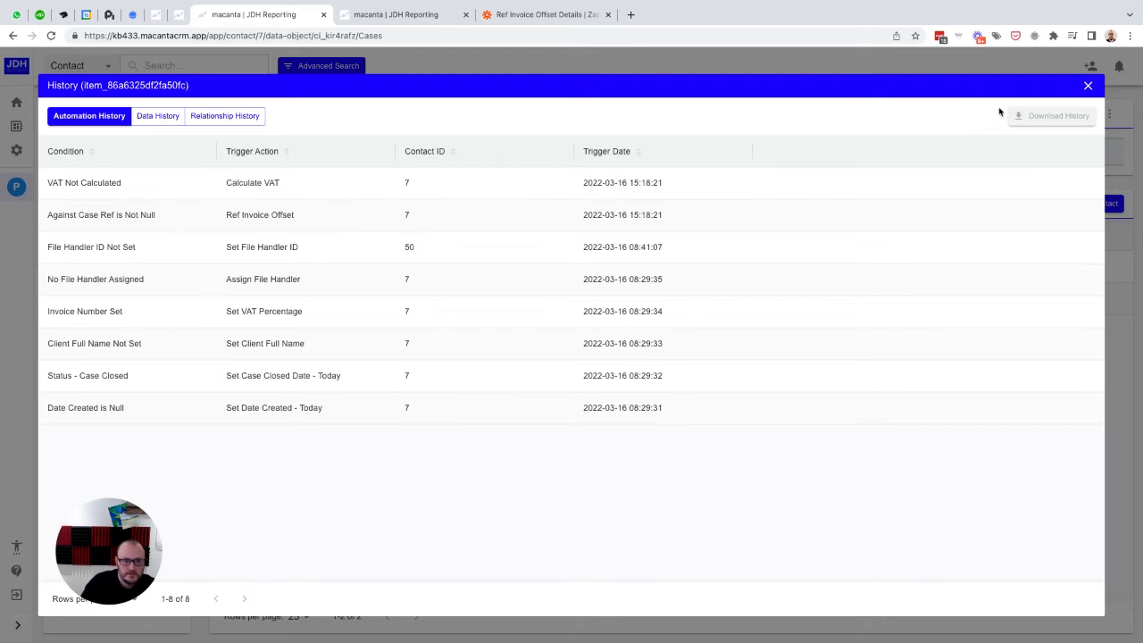
{"action": "left_click", "coordinate": [1086, 87]}
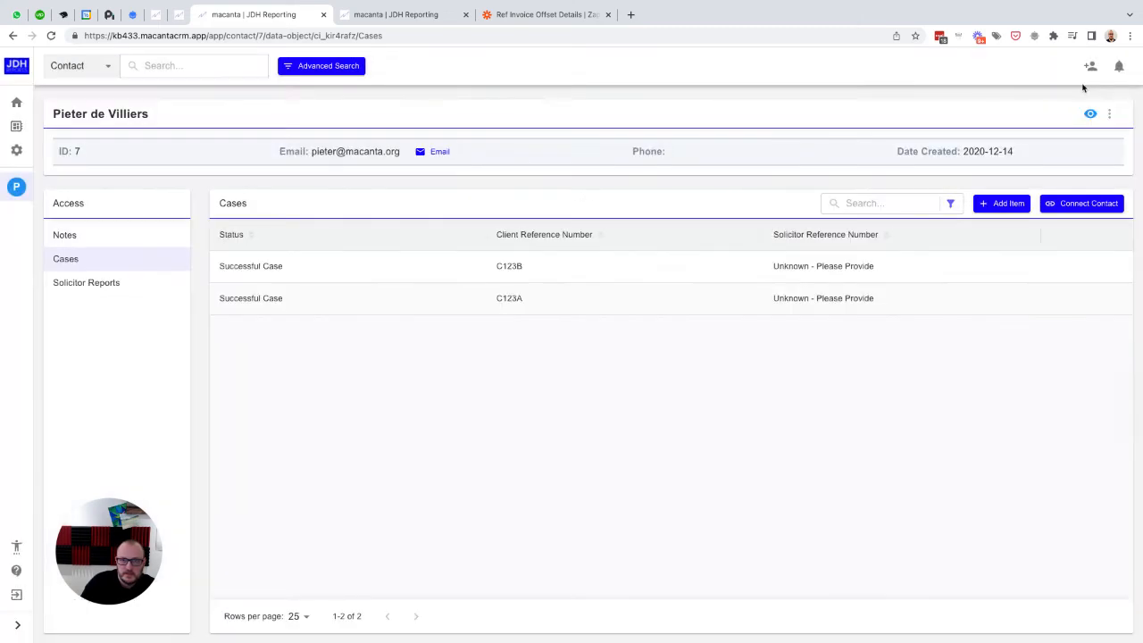
Step: Return to the Zapier trigger test, review the fields received in Request A and highlight its cd_guid value
{"action": "left_click", "coordinate": [533, 18]}
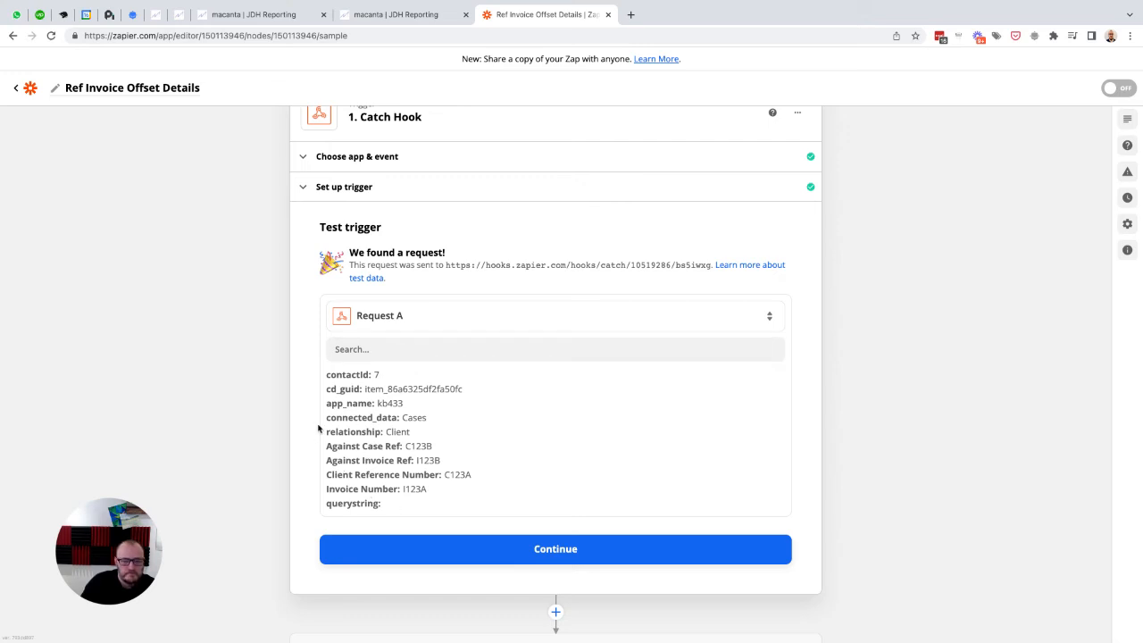
{"action": "scroll", "coordinate": [318, 429], "scroll_direction": "down", "scroll_amount": 1}
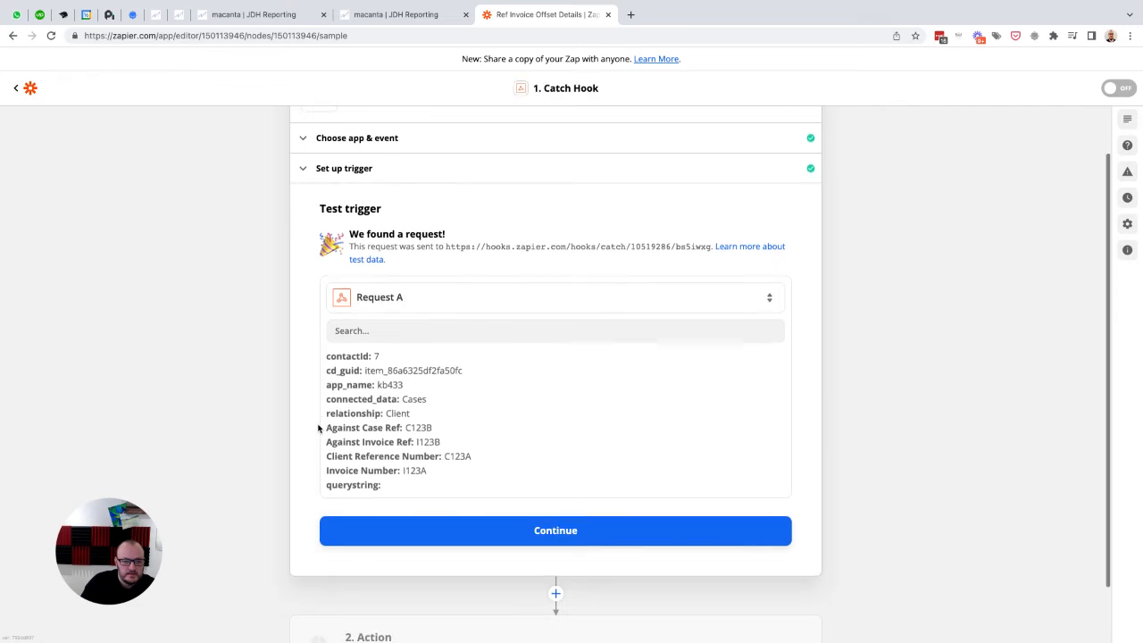
{"action": "scroll", "coordinate": [318, 428], "scroll_direction": "down", "scroll_amount": 1}
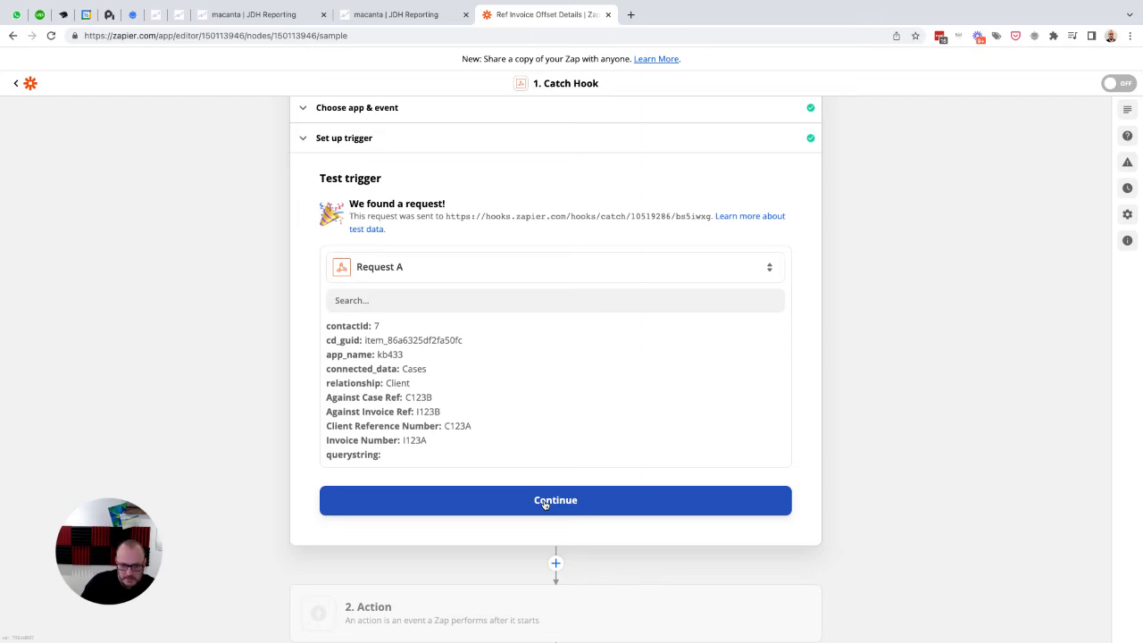
{"action": "scroll", "coordinate": [444, 343], "scroll_direction": "down", "scroll_amount": 1}
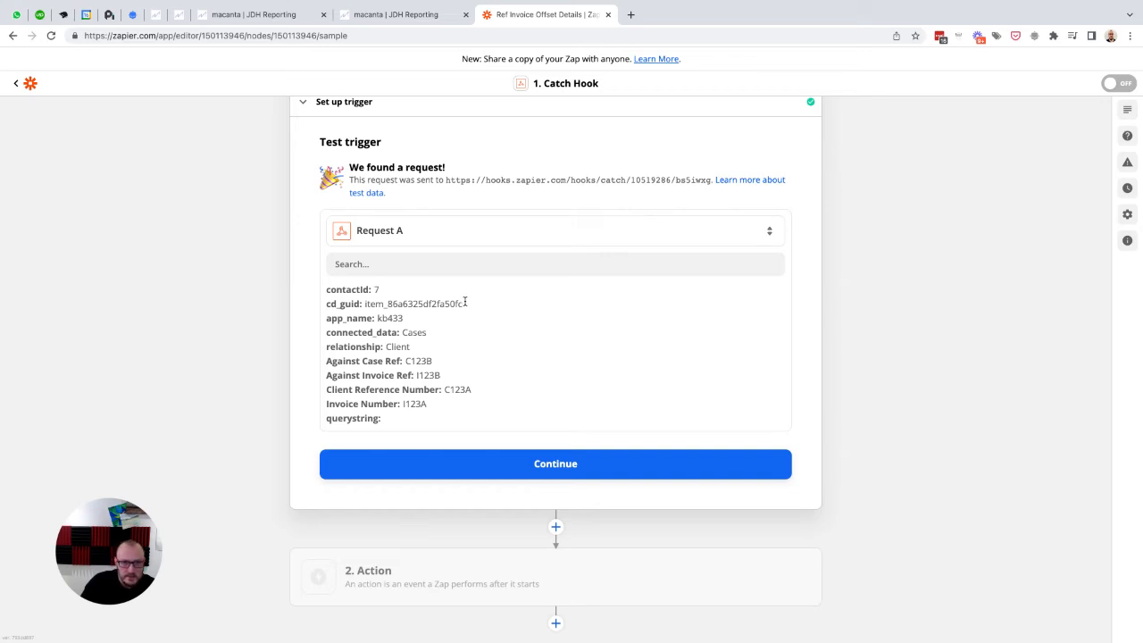
{"action": "left_click_drag", "start_coordinate": [464, 302], "coordinate": [365, 302]}
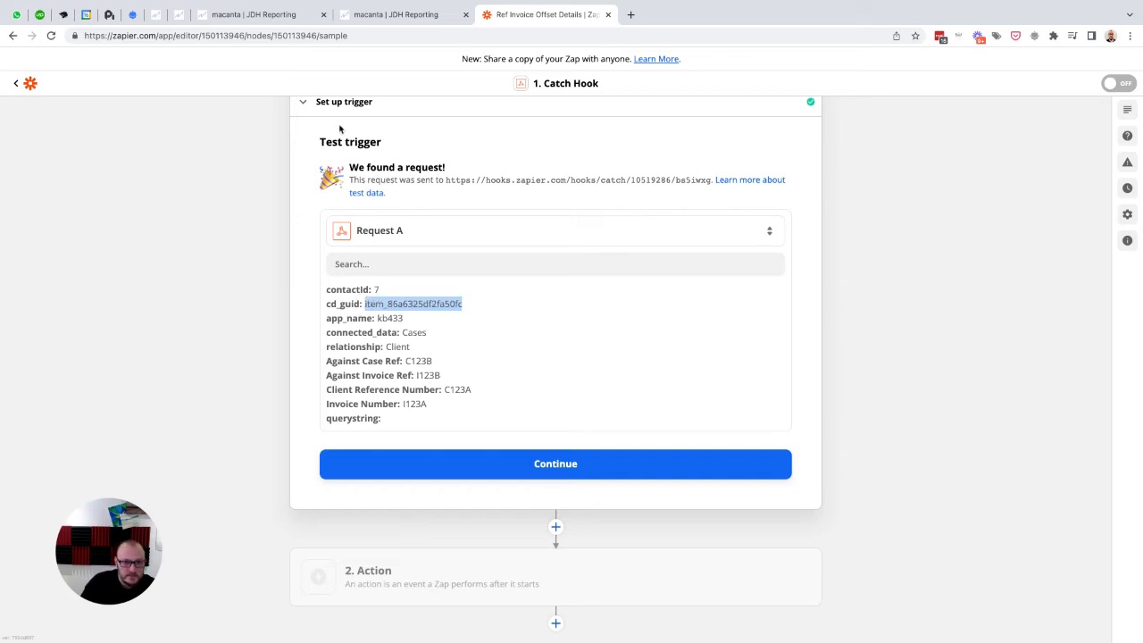
Step: Open case C123A's details in Macanta, compare its item ID with the cd_guid in the Zapier request, and close the details
{"action": "left_click", "coordinate": [268, 14]}
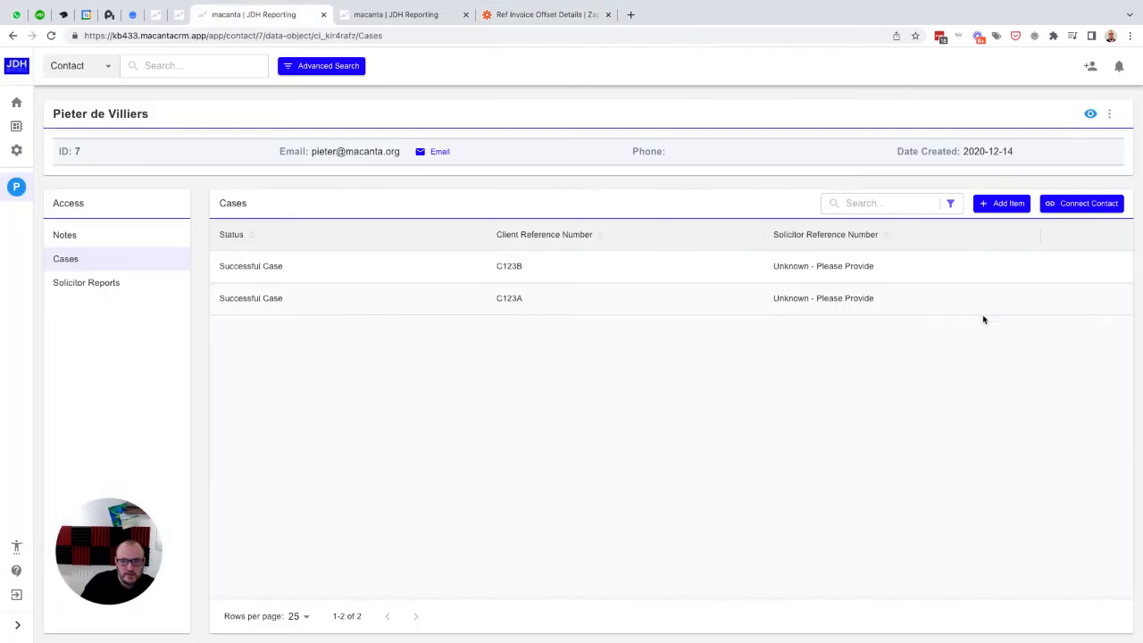
{"action": "left_click", "coordinate": [1078, 300]}
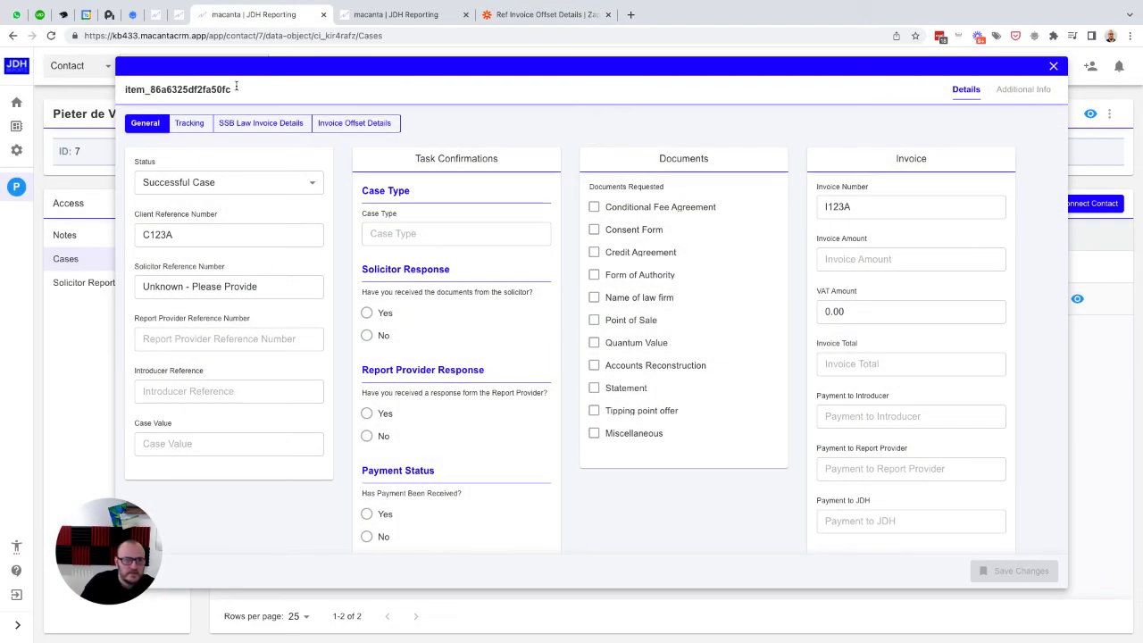
{"action": "left_click", "coordinate": [510, 16]}
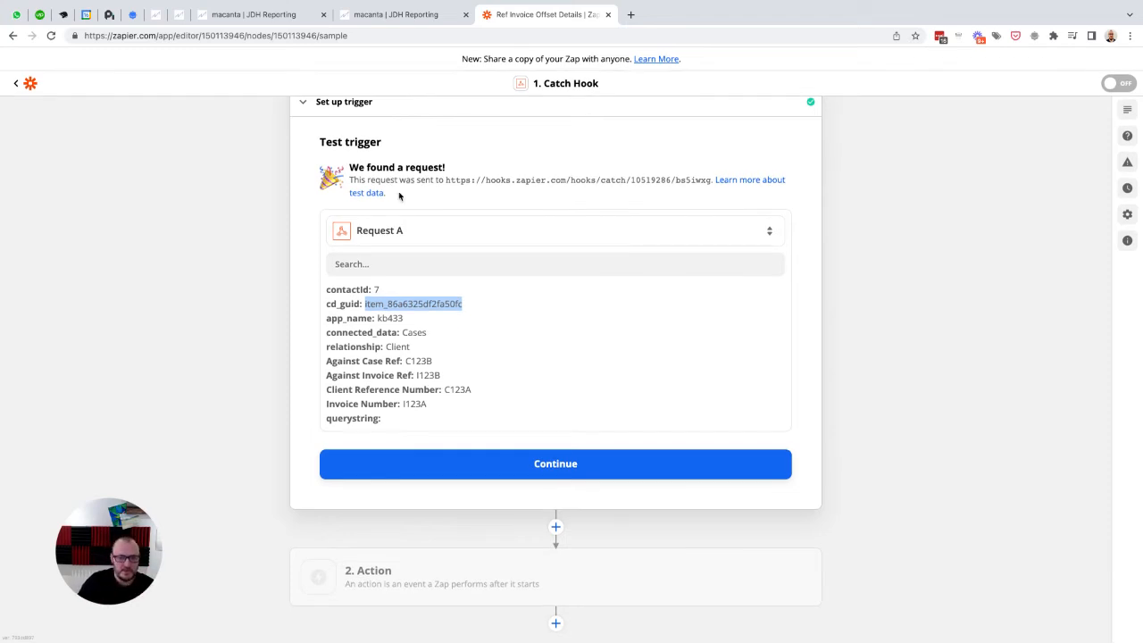
{"action": "left_click", "coordinate": [396, 15]}
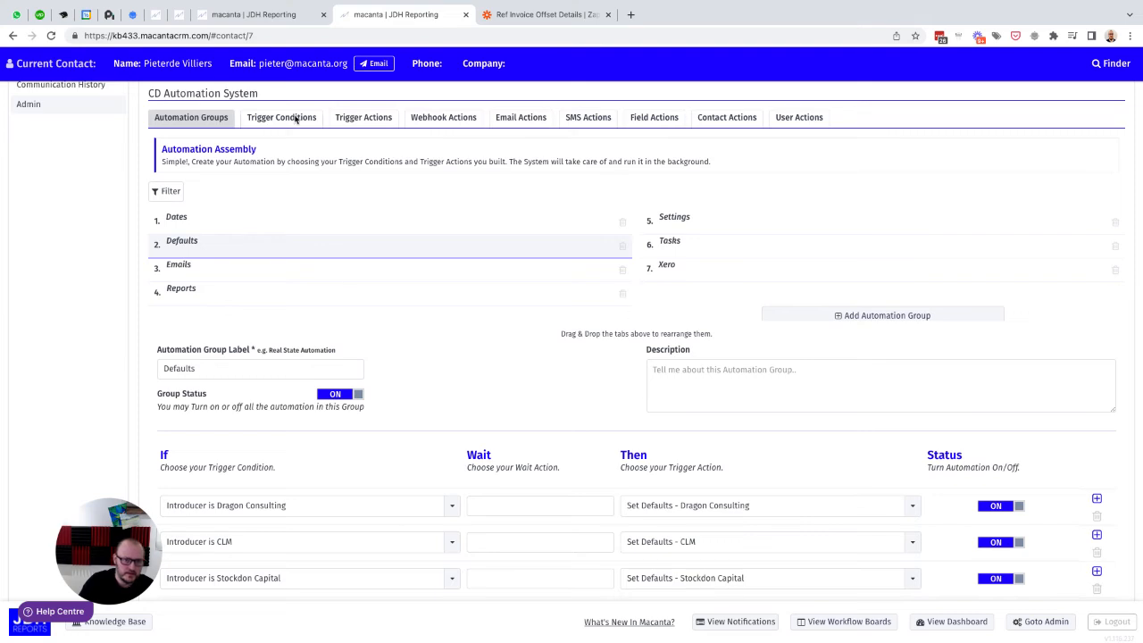
{"action": "left_click", "coordinate": [252, 14]}
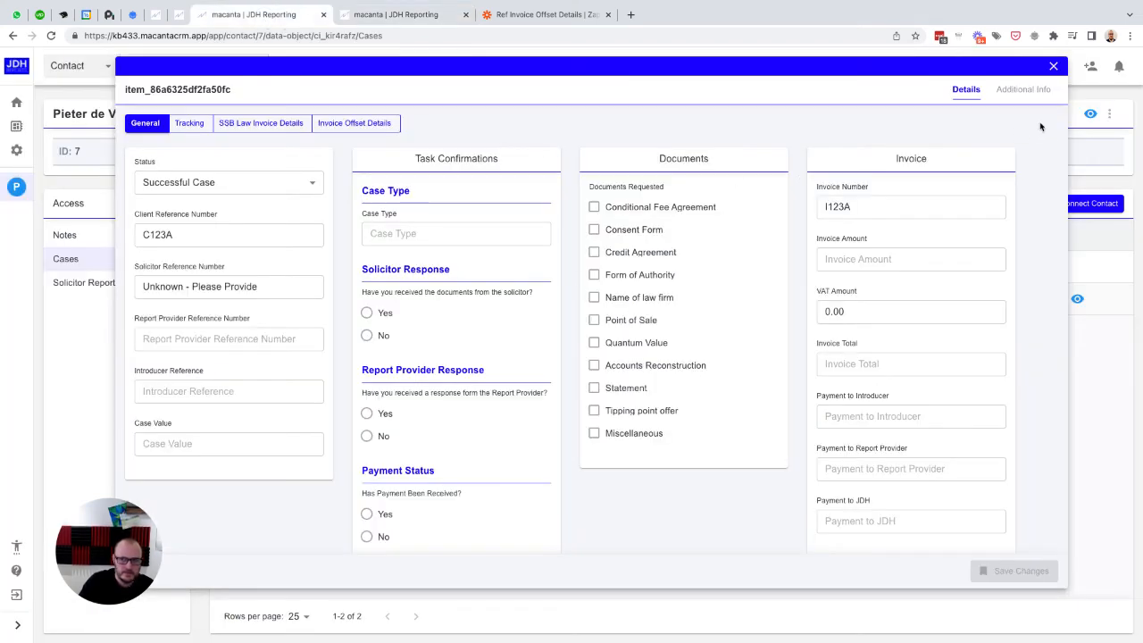
{"action": "left_click", "coordinate": [1055, 67]}
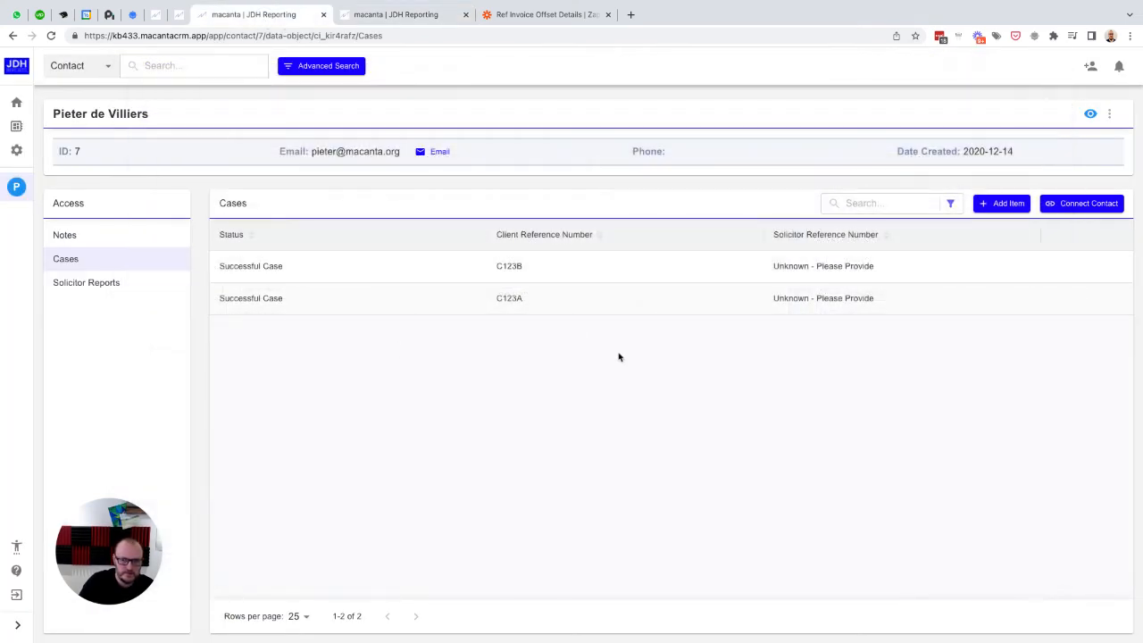
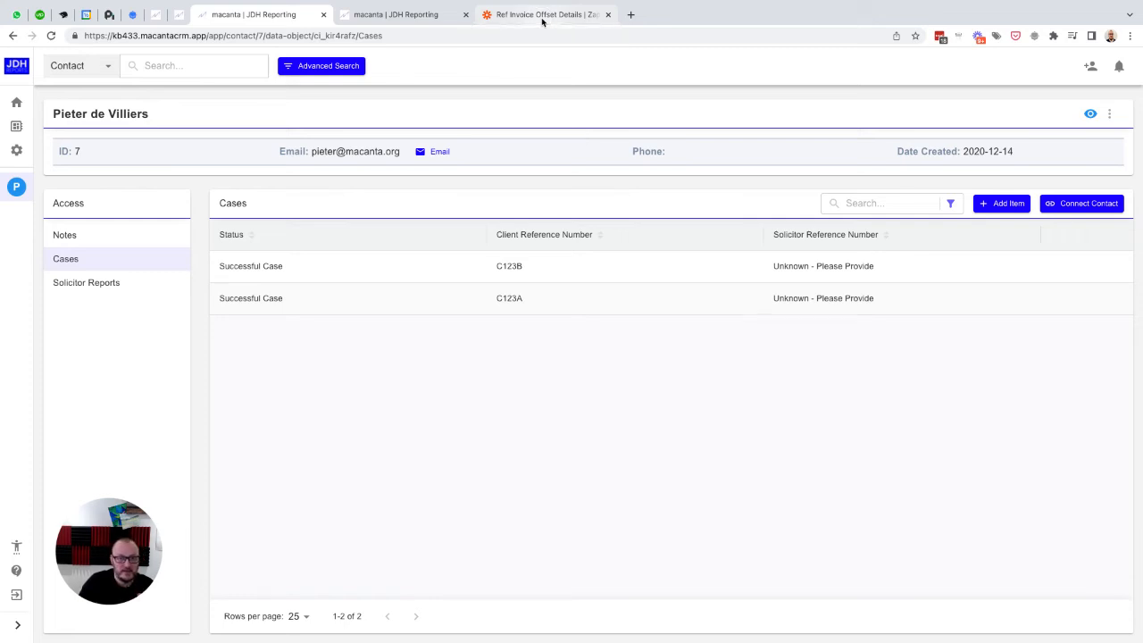
Step: Switch to the Zap in Zapier, highlight the Against Case Ref value in Request A, and continue to the action setup
{"action": "left_click", "coordinate": [542, 16]}
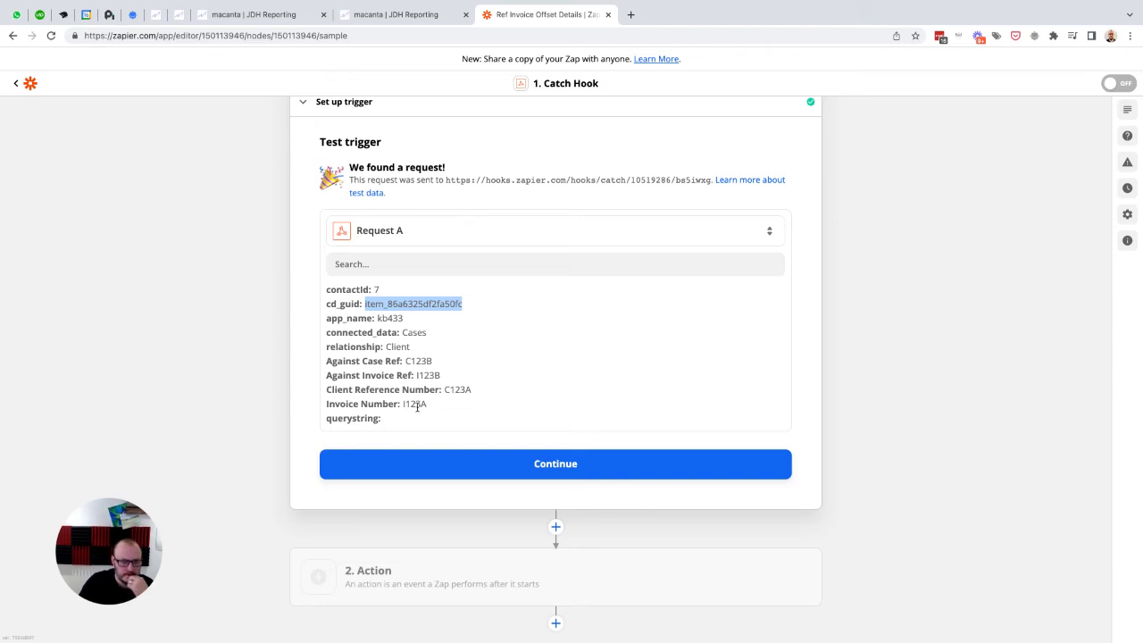
{"action": "left_click", "coordinate": [436, 361]}
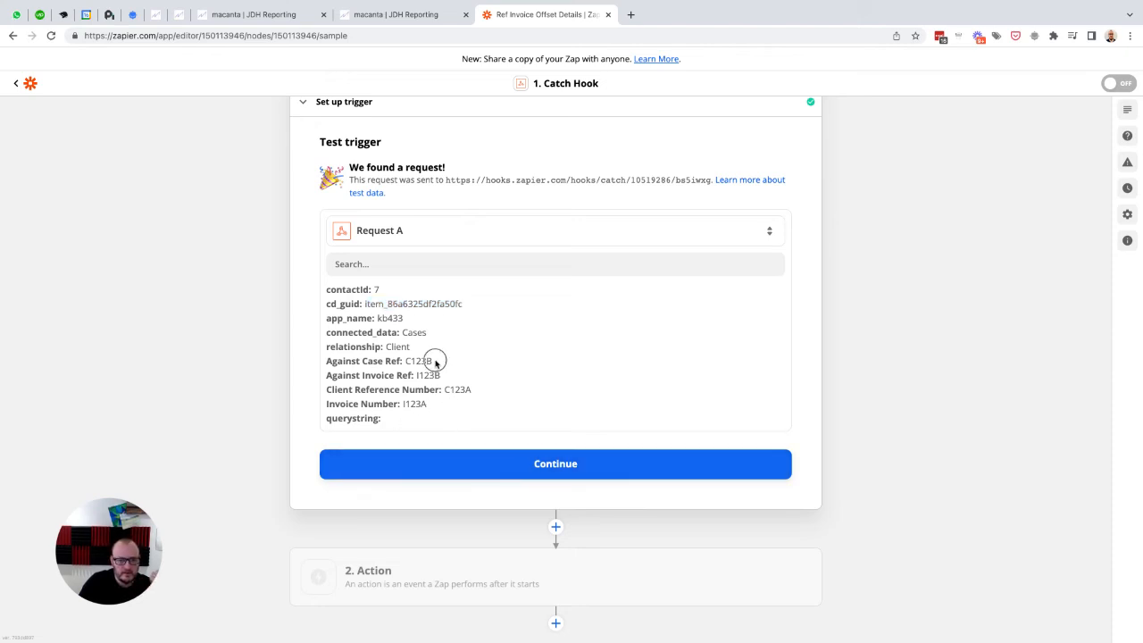
{"action": "left_click_drag", "start_coordinate": [436, 361], "coordinate": [406, 360]}
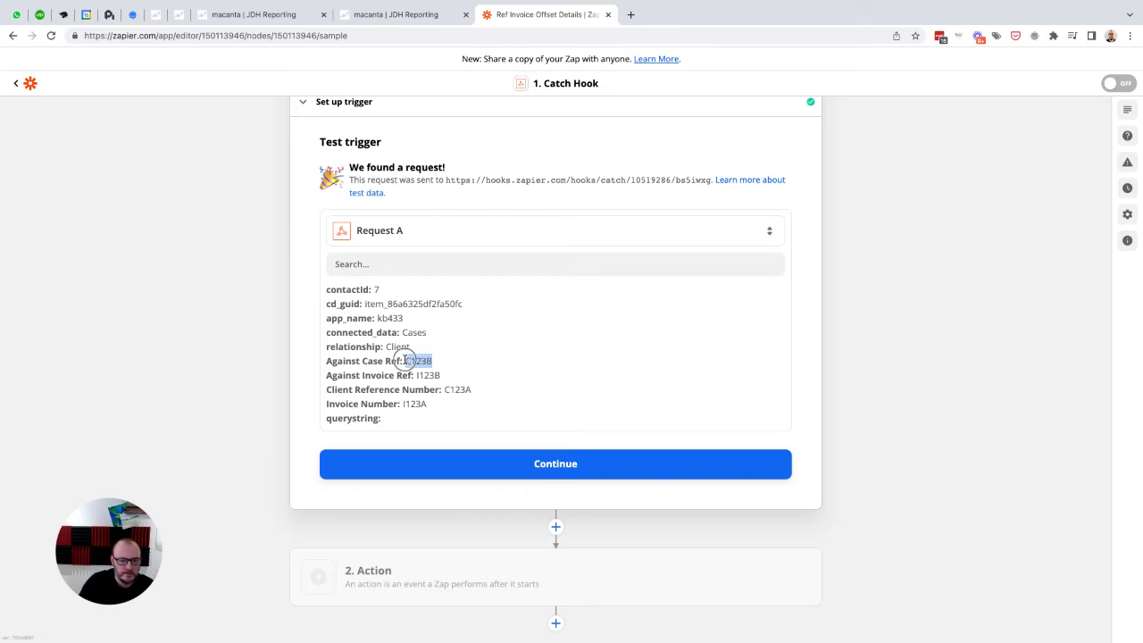
{"action": "left_click_drag", "start_coordinate": [405, 360], "coordinate": [406, 360]}
{"action": "left_click", "coordinate": [555, 464]}
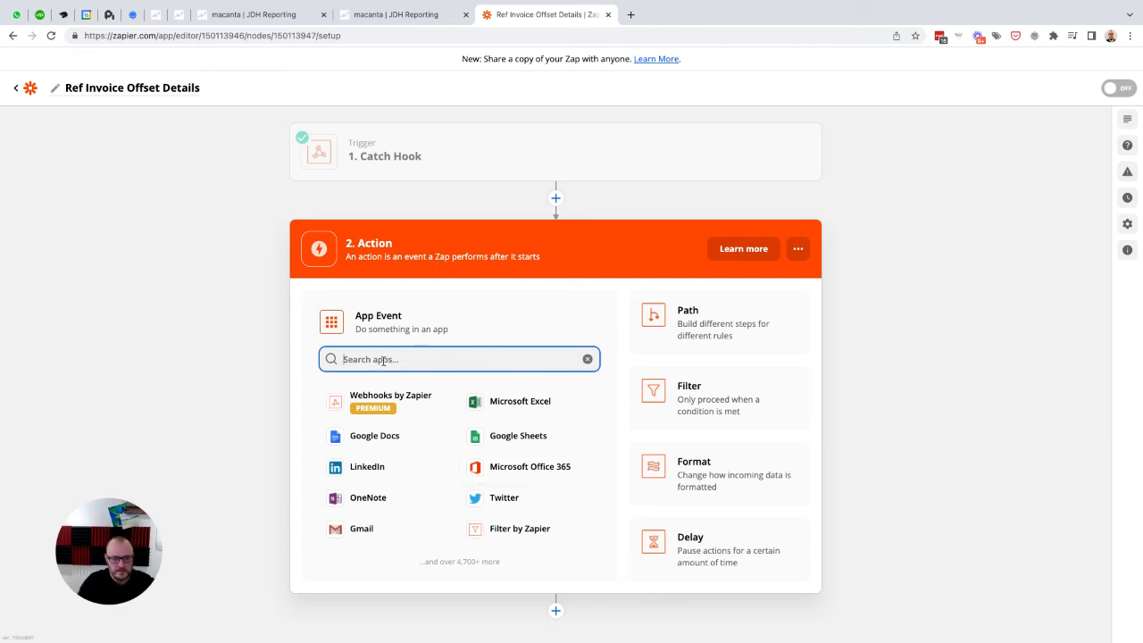
Step: Try to set up a Macanta action with the Get Data Object by Field Value ID event, dismissing the error details
{"action": "type", "text": "maca"}
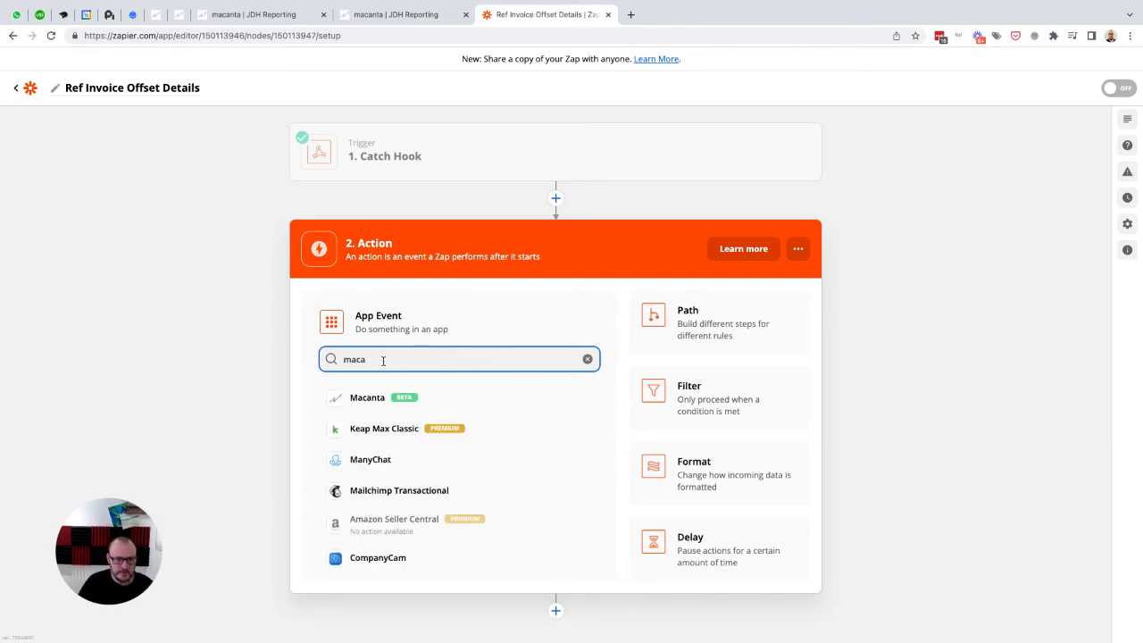
{"action": "left_click", "coordinate": [375, 397]}
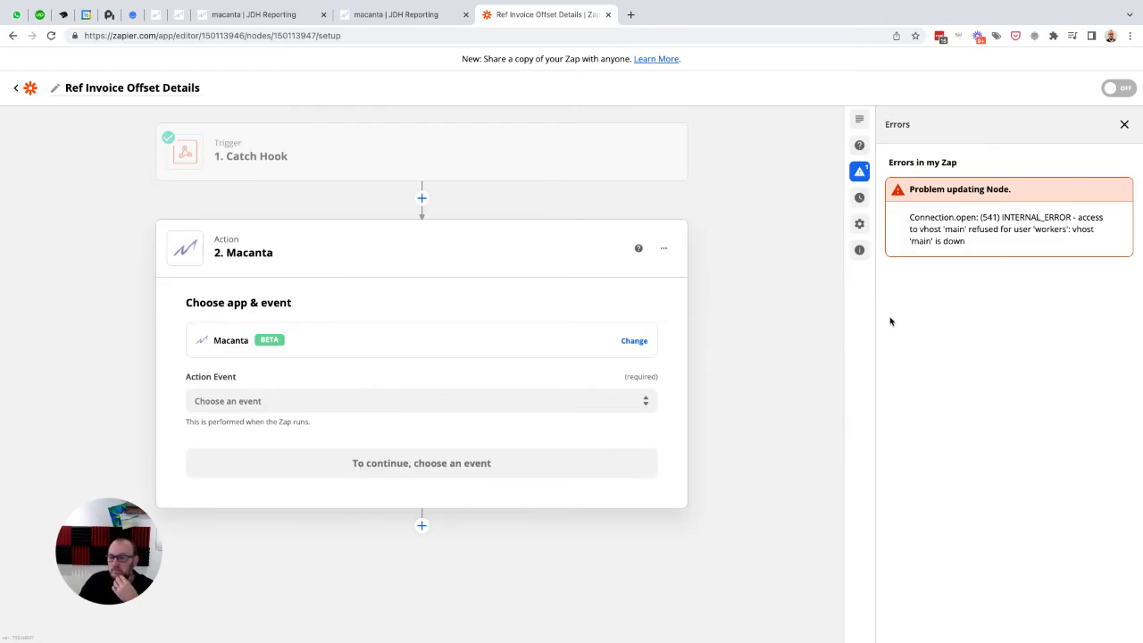
{"action": "left_click", "coordinate": [1124, 124]}
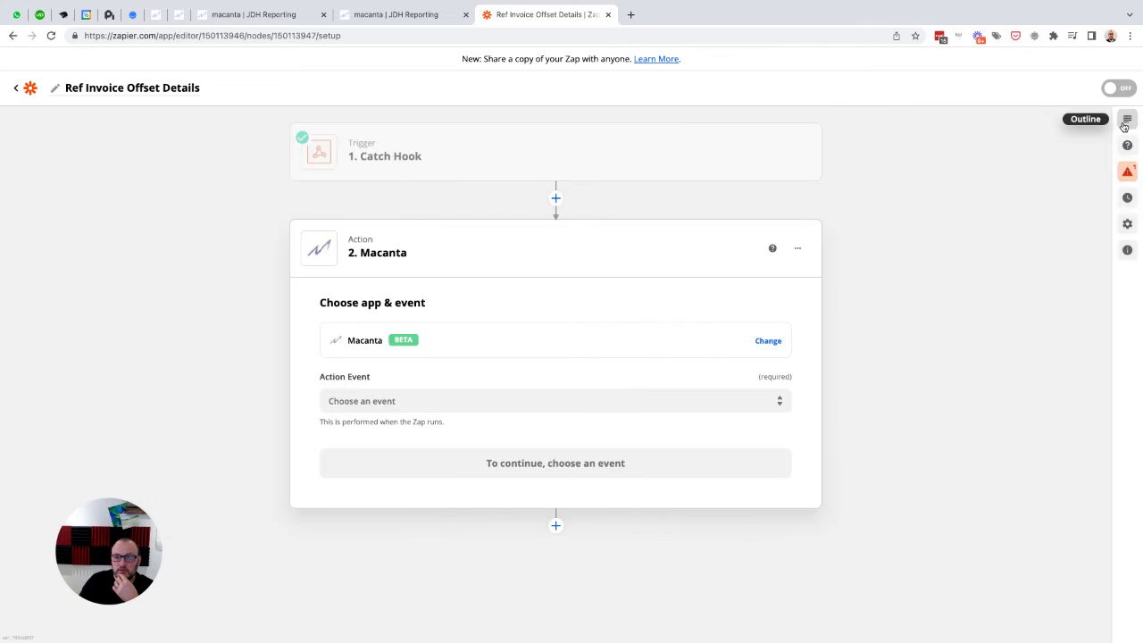
{"action": "left_click", "coordinate": [402, 402]}
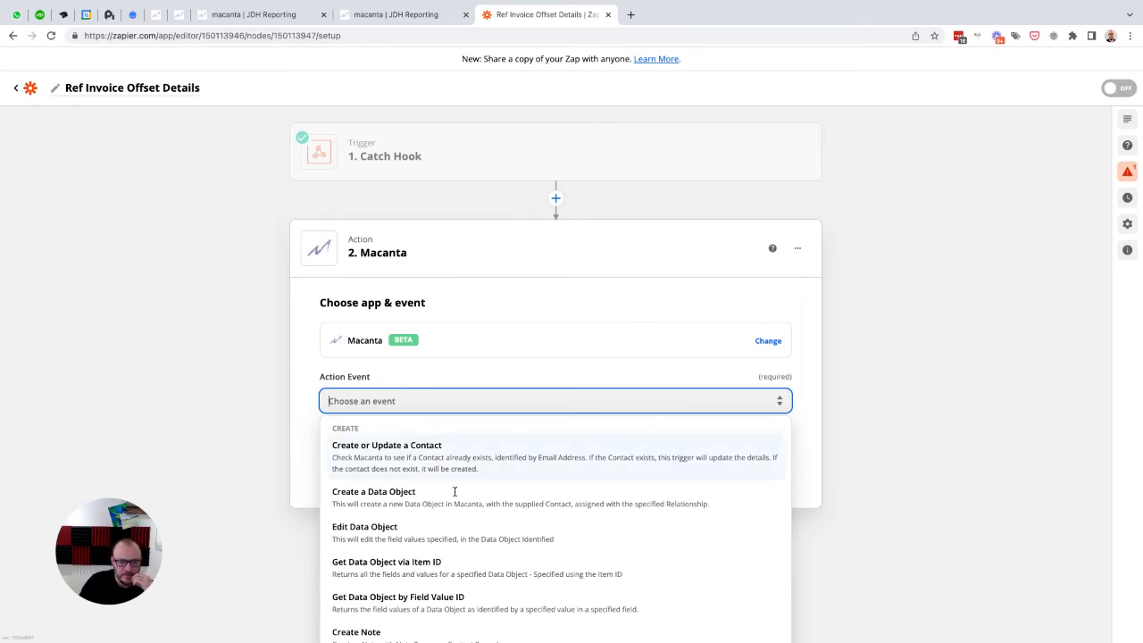
{"action": "left_click", "coordinate": [414, 601]}
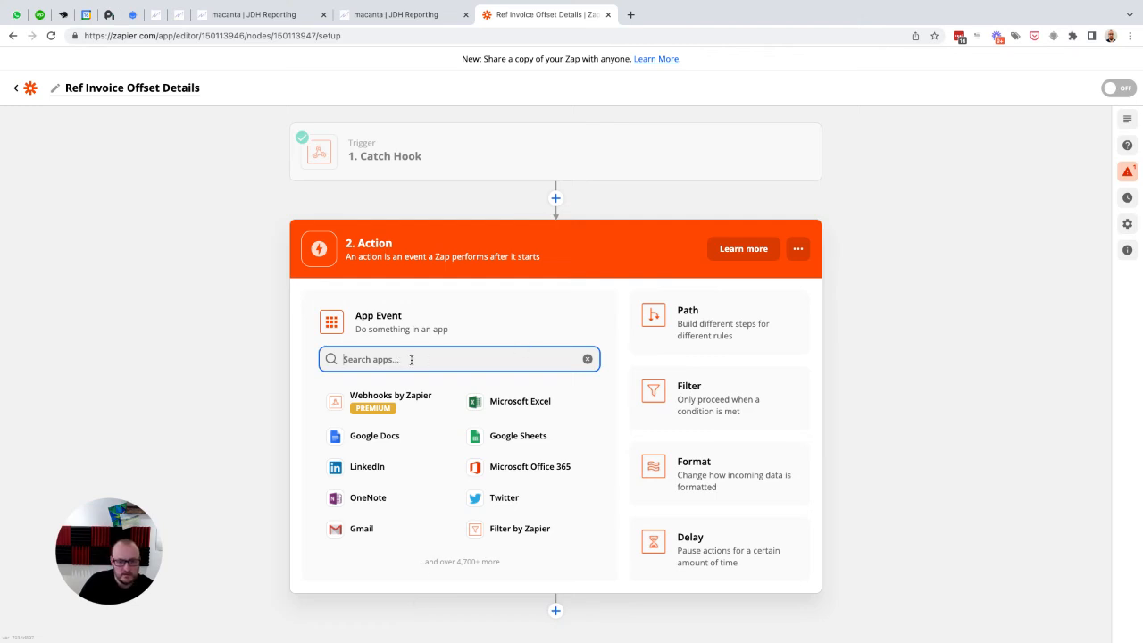
Step: Choose Macanta as the action app again and select Get Data Object by Field Value ID as its event
{"action": "type", "text": "maca"}
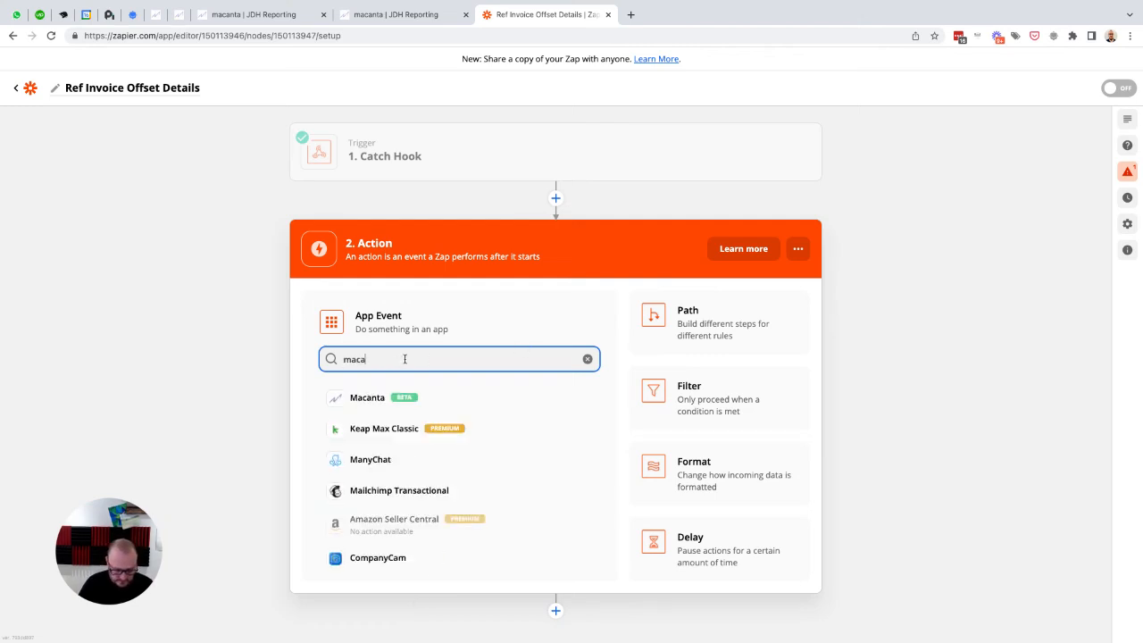
{"action": "type", "text": "n"}
{"action": "left_click", "coordinate": [353, 400]}
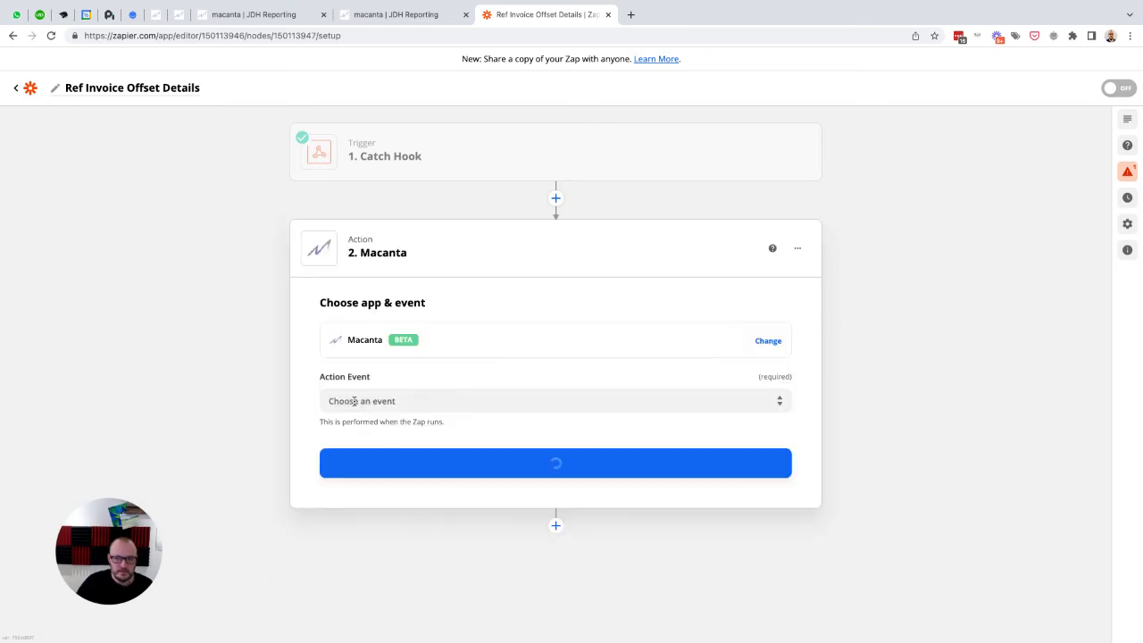
{"action": "left_click", "coordinate": [406, 401]}
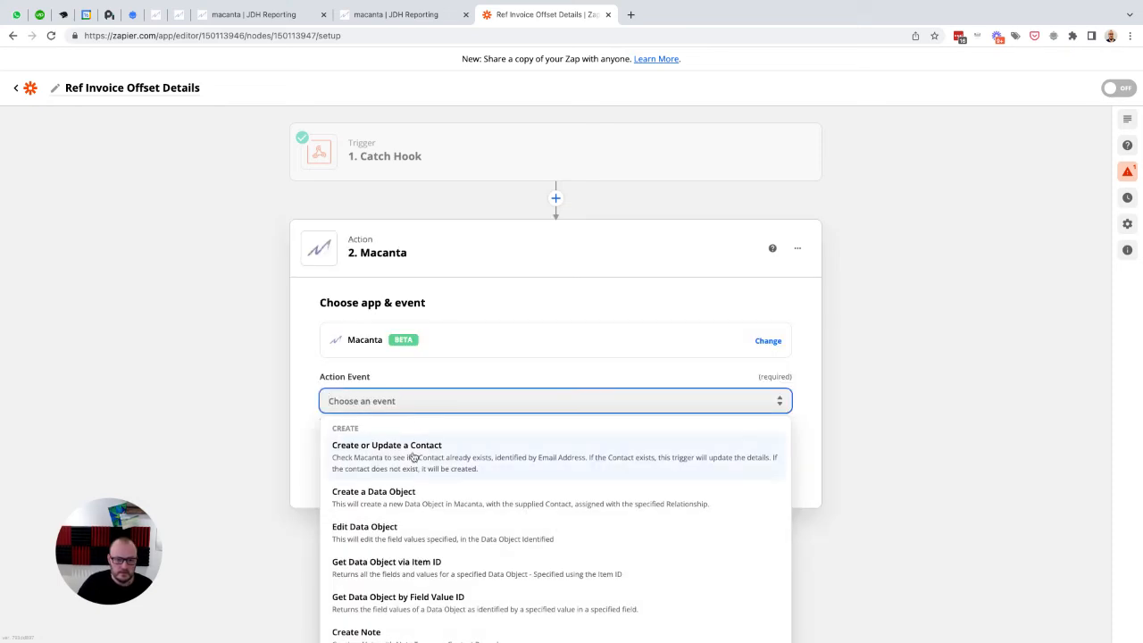
{"action": "left_click", "coordinate": [414, 599]}
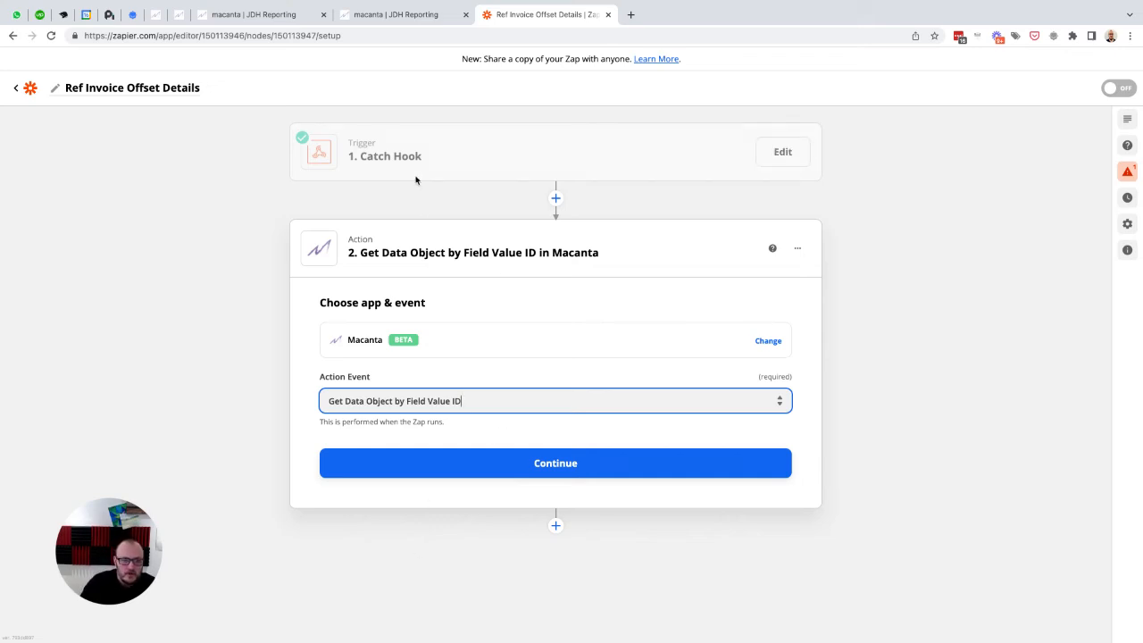
Step: Reopen the Catch Hook test results, compare the Against Case Ref and cd_guid values in Request A, and return to the action
{"action": "left_click", "coordinate": [393, 158]}
{"action": "left_click", "coordinate": [344, 256]}
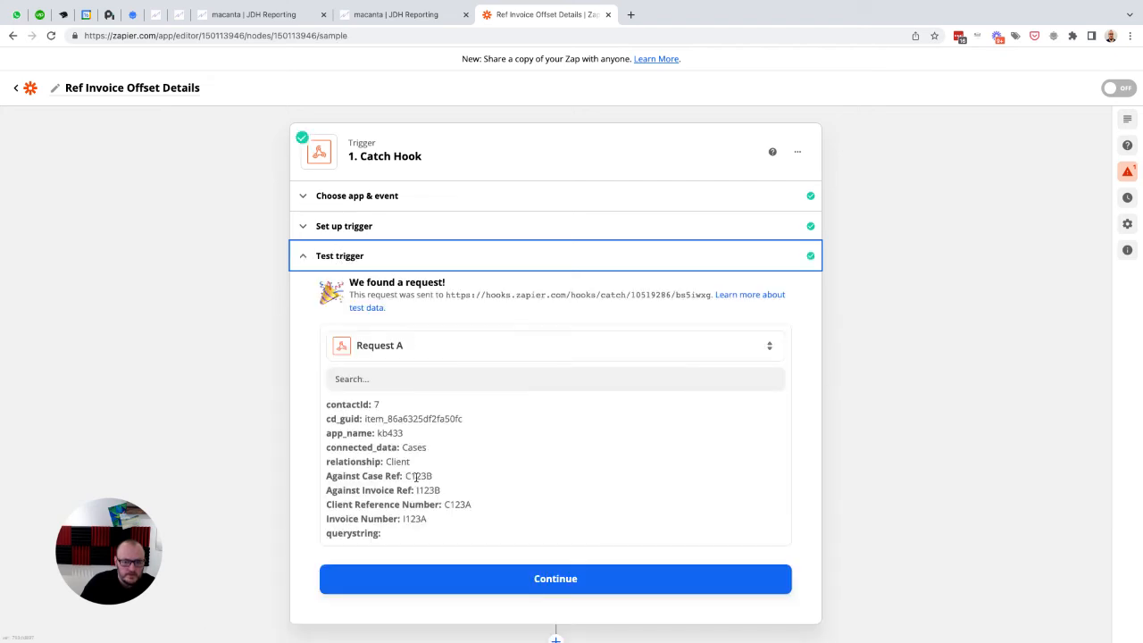
{"action": "left_click_drag", "start_coordinate": [407, 476], "coordinate": [437, 475]}
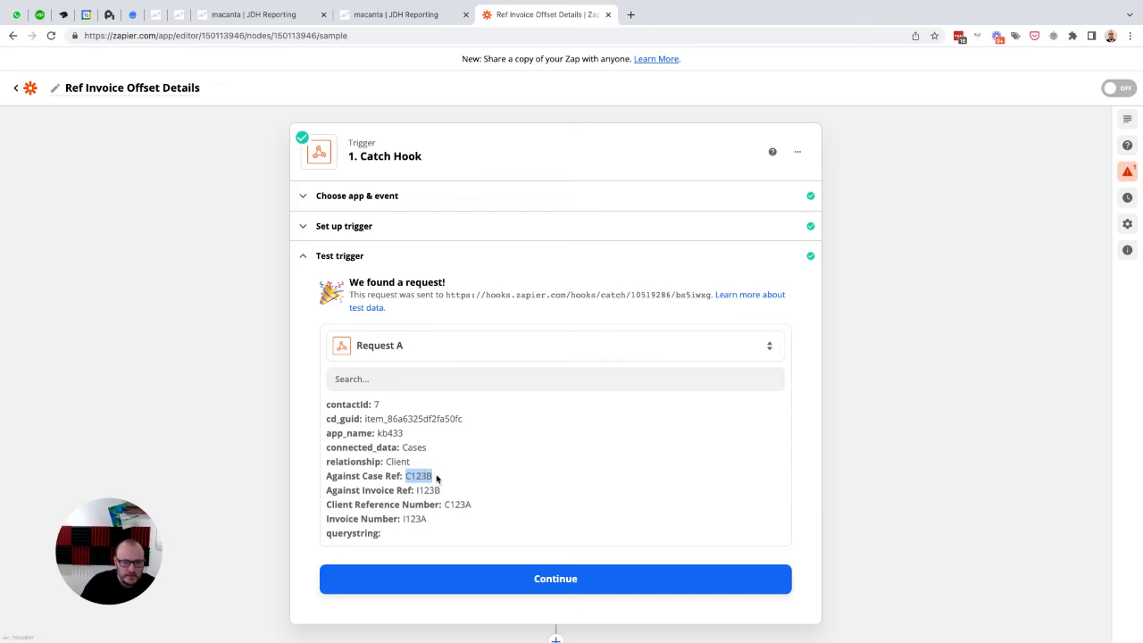
{"action": "left_click_drag", "start_coordinate": [464, 421], "coordinate": [361, 423]}
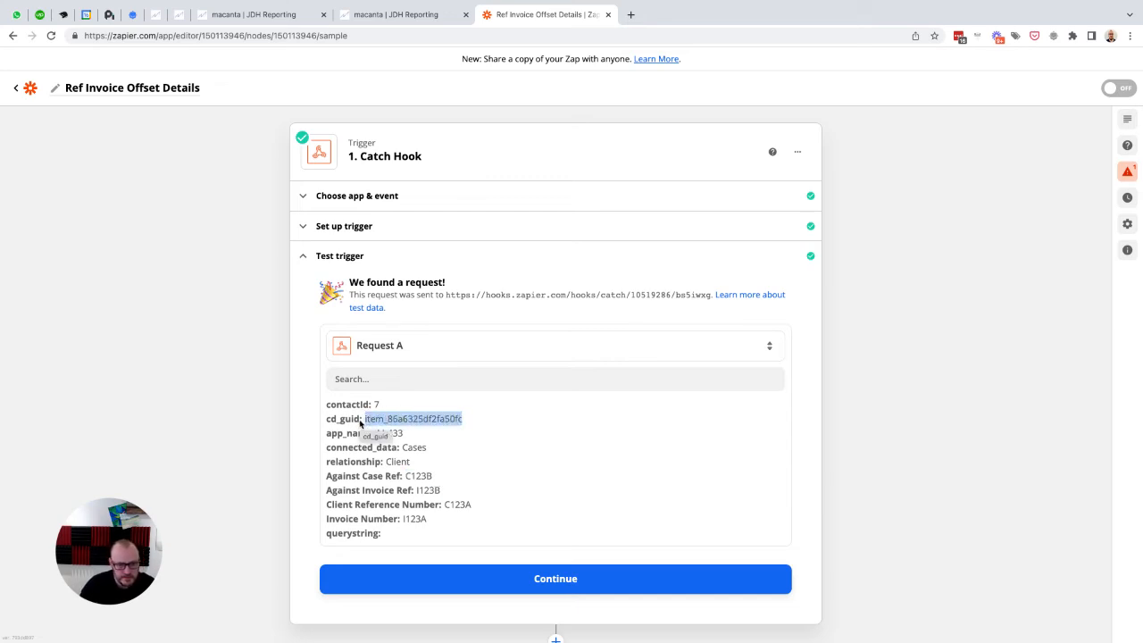
{"action": "left_click_drag", "start_coordinate": [433, 476], "coordinate": [407, 476]}
{"action": "left_click_drag", "start_coordinate": [464, 419], "coordinate": [364, 418]}
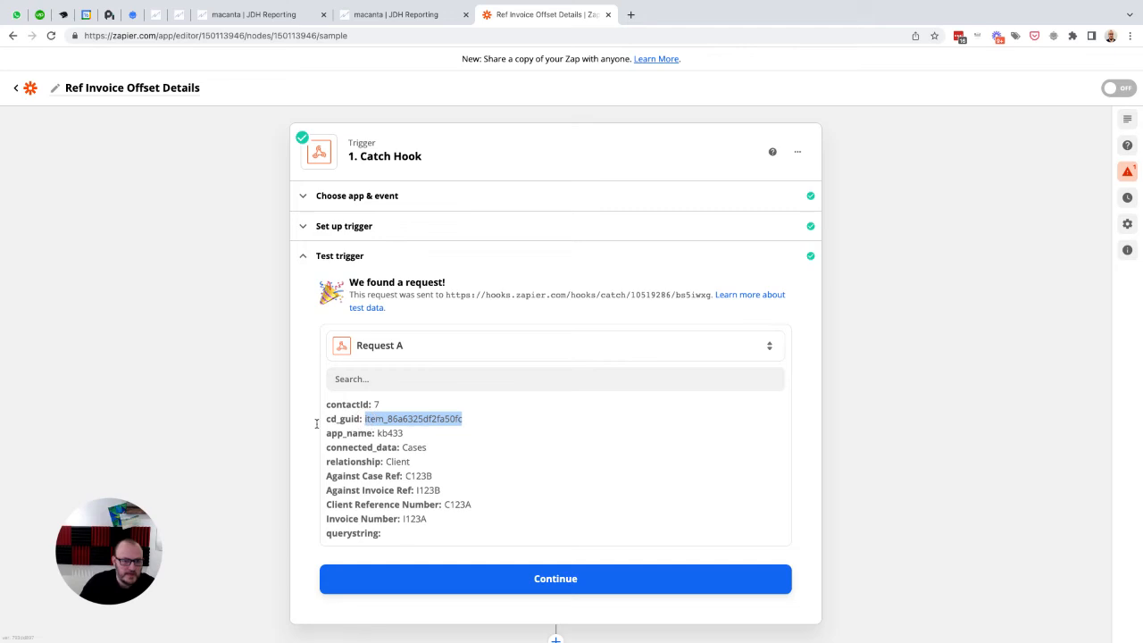
{"action": "scroll", "coordinate": [496, 470], "scroll_direction": "down", "scroll_amount": 1}
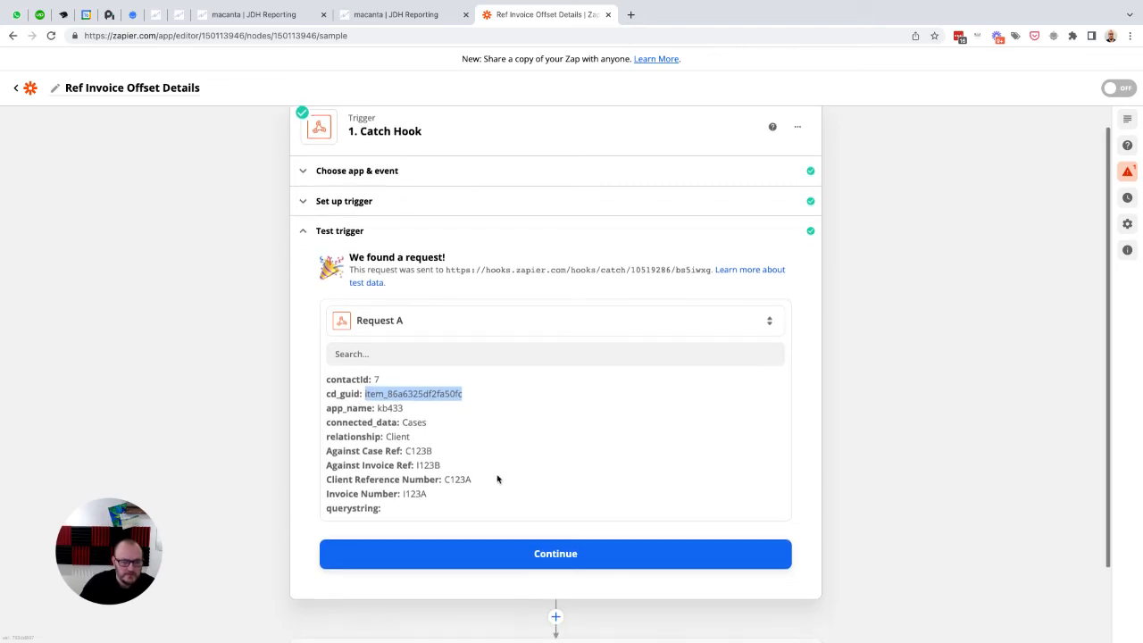
{"action": "left_click", "coordinate": [534, 552]}
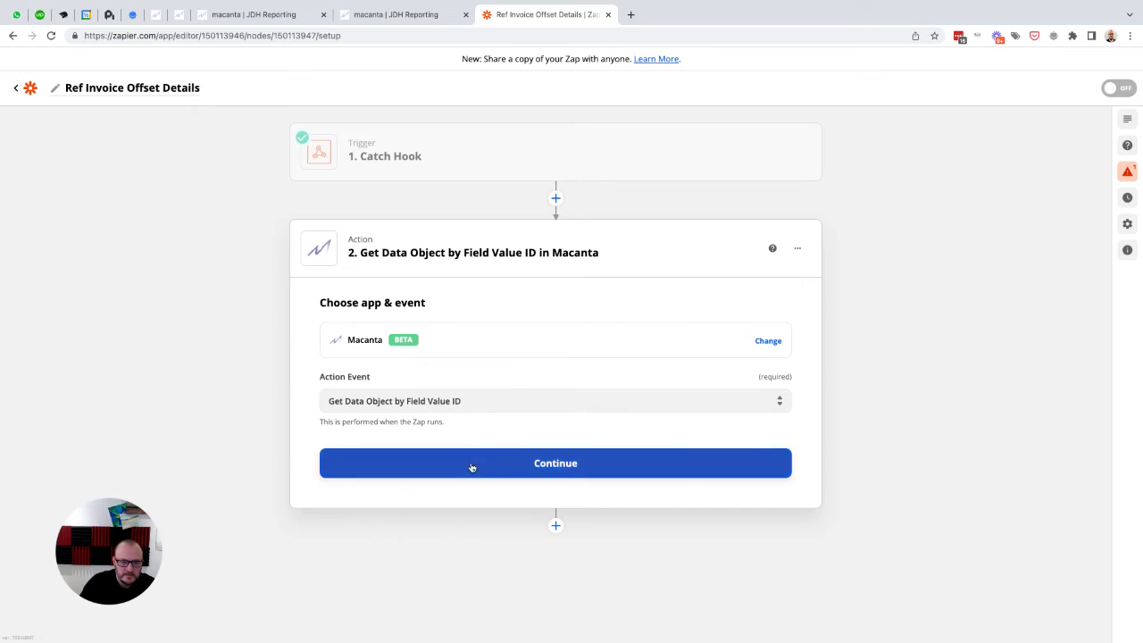
Step: Accept the action event and connect the action to the Macanta kb433.macantacrm.com account
{"action": "left_click", "coordinate": [471, 467]}
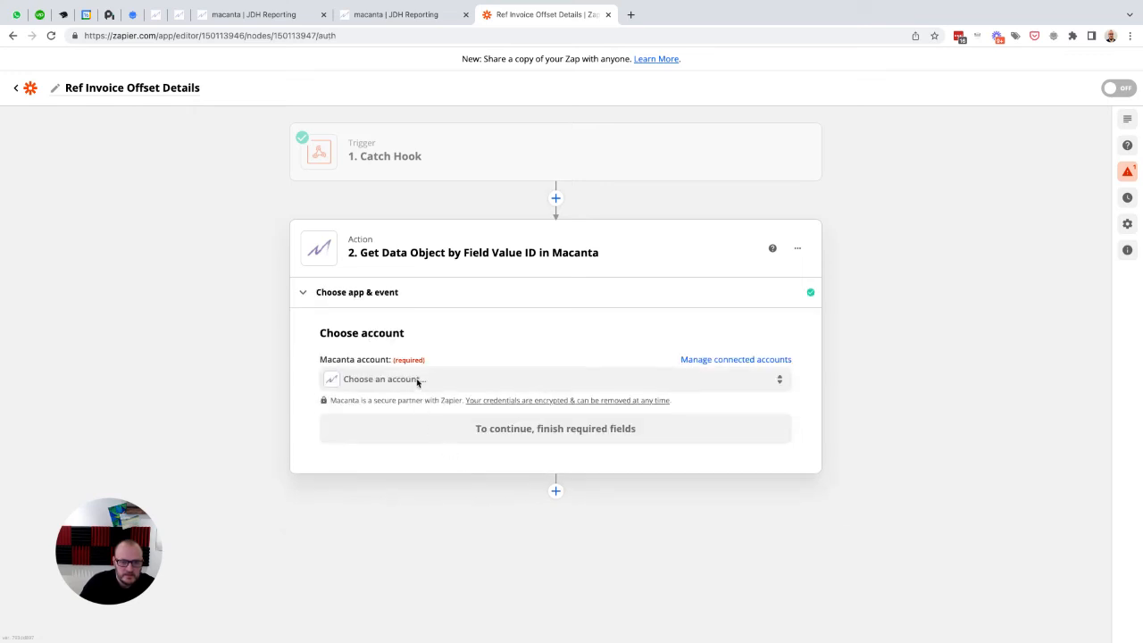
{"action": "left_click", "coordinate": [417, 382]}
{"action": "left_click", "coordinate": [442, 475]}
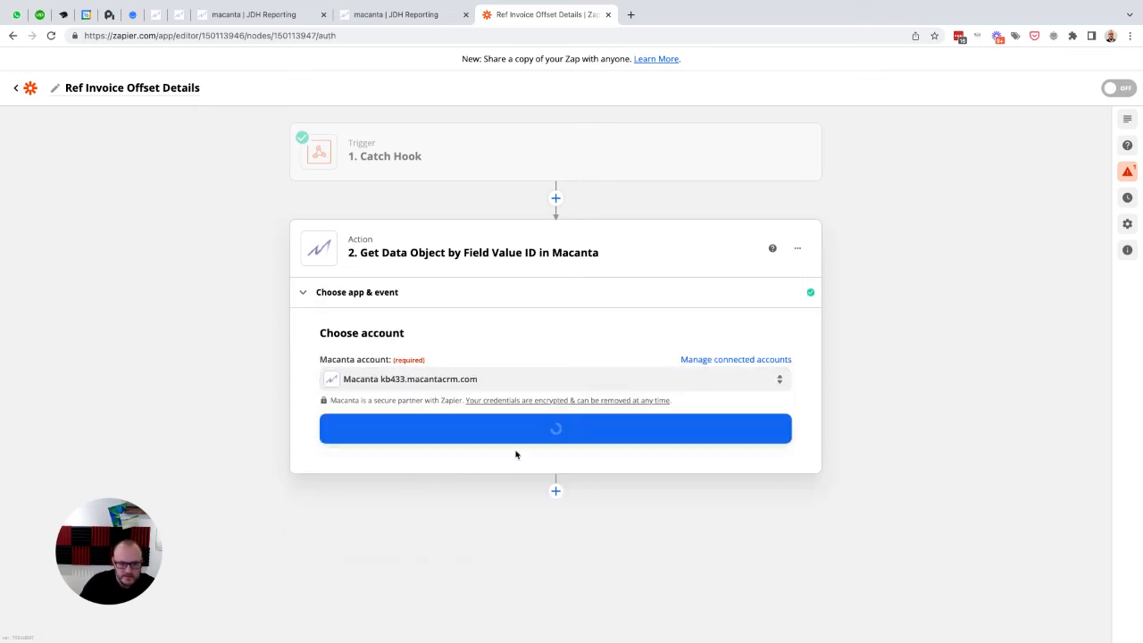
{"action": "left_click", "coordinate": [501, 435]}
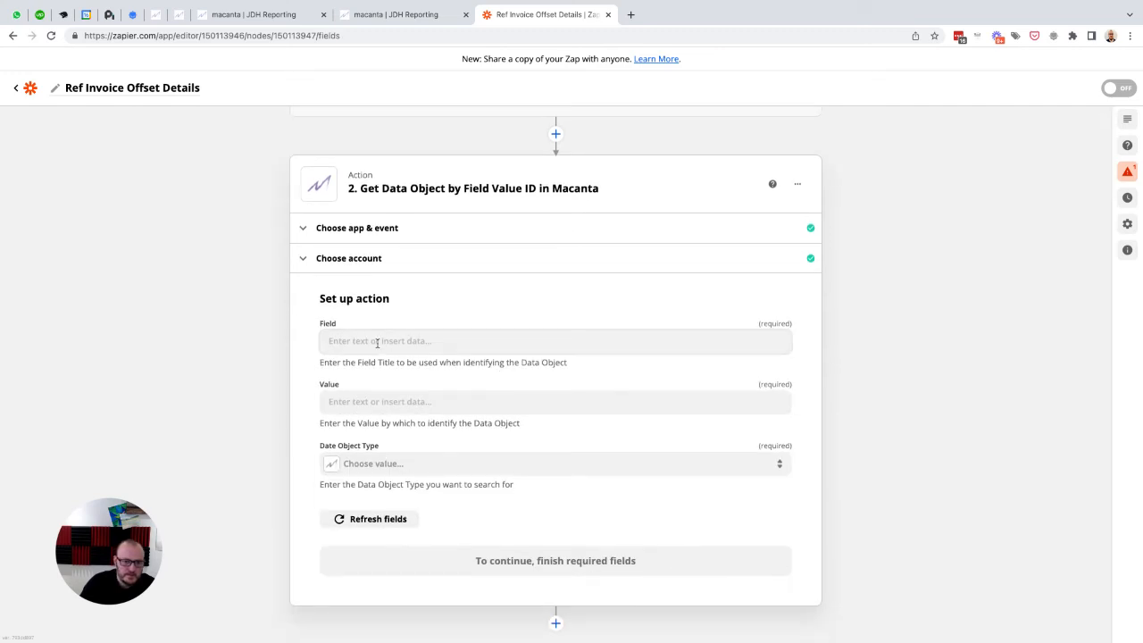
Step: Copy the Client Reference Number field title from case C123B's details in Macanta and enter it as the Zapier action's Field
{"action": "left_click", "coordinate": [377, 342]}
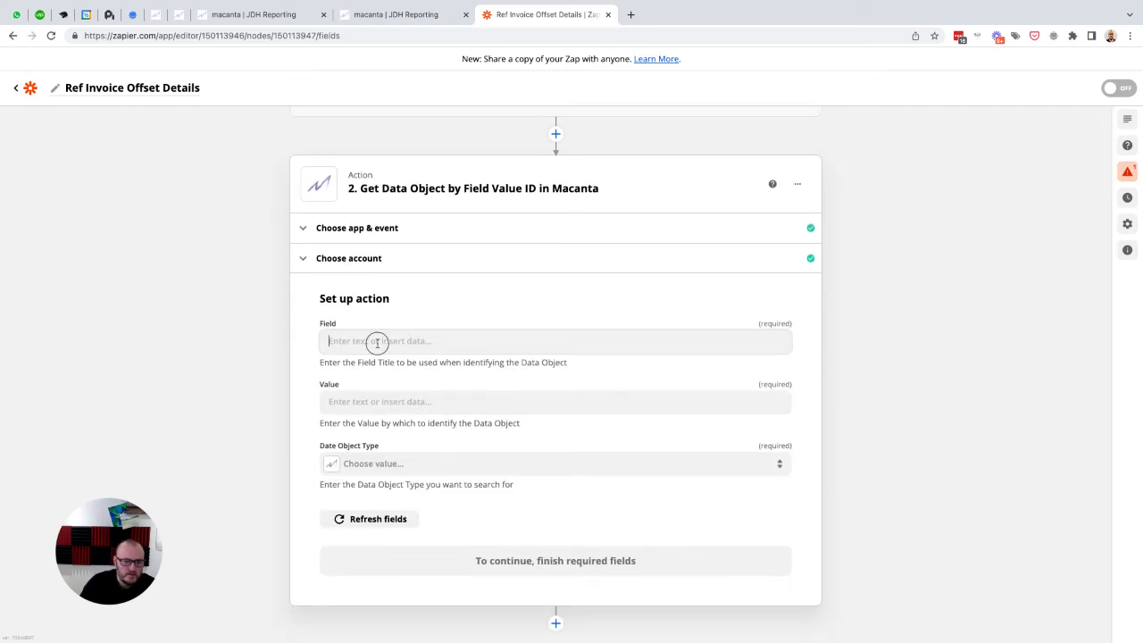
{"action": "left_click", "coordinate": [250, 16]}
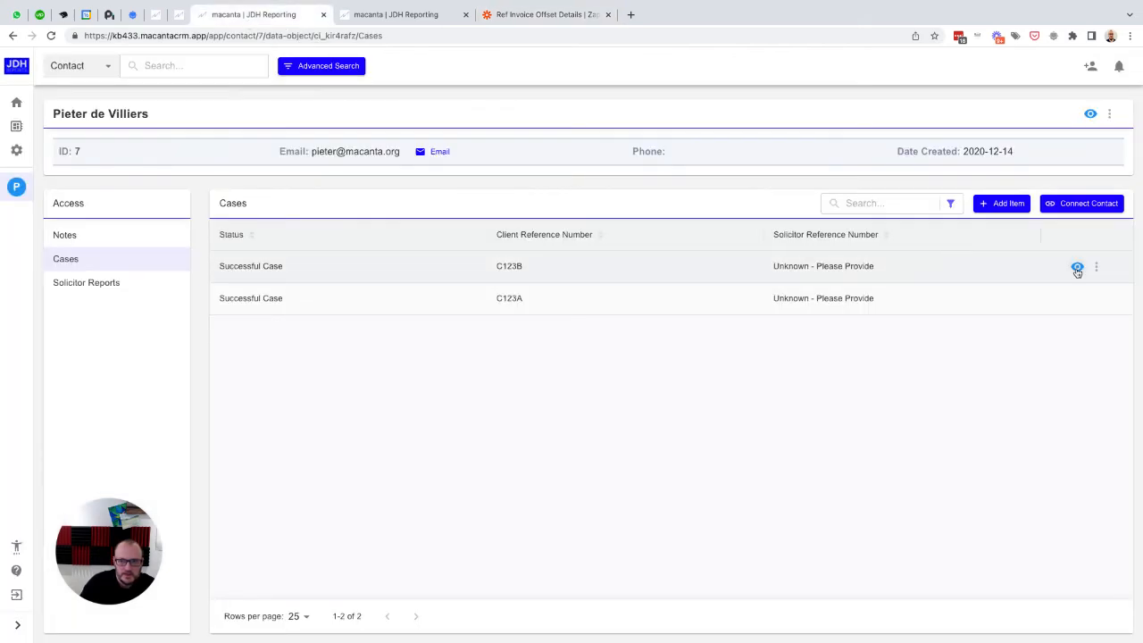
{"action": "left_click", "coordinate": [1077, 266]}
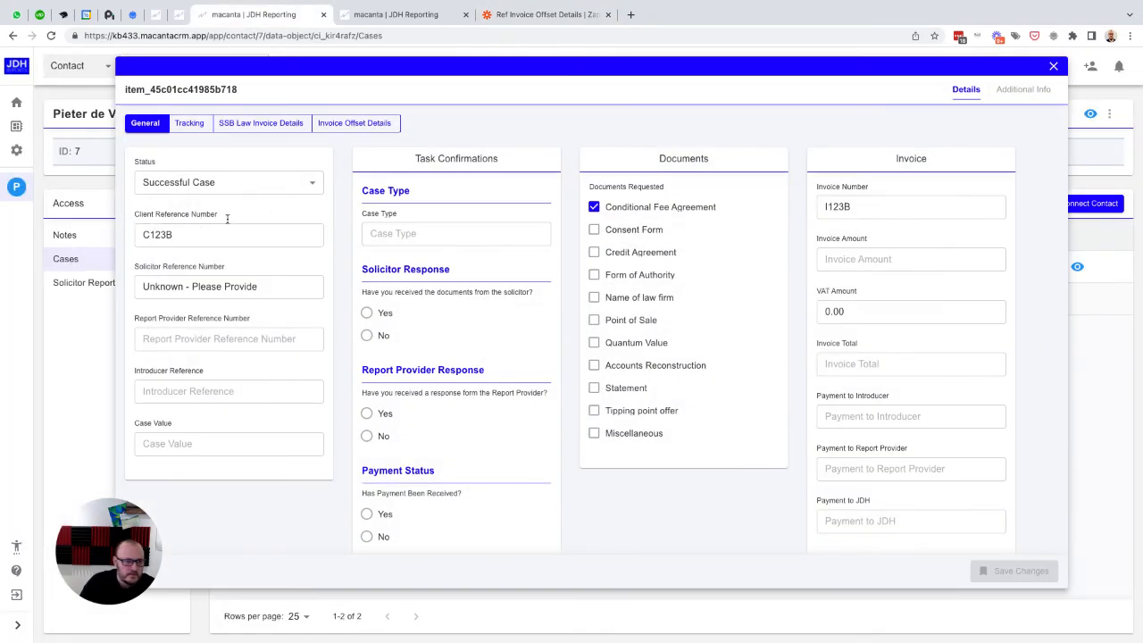
{"action": "left_click_drag", "start_coordinate": [223, 216], "coordinate": [136, 213]}
{"action": "key", "text": "ctrl+c"}
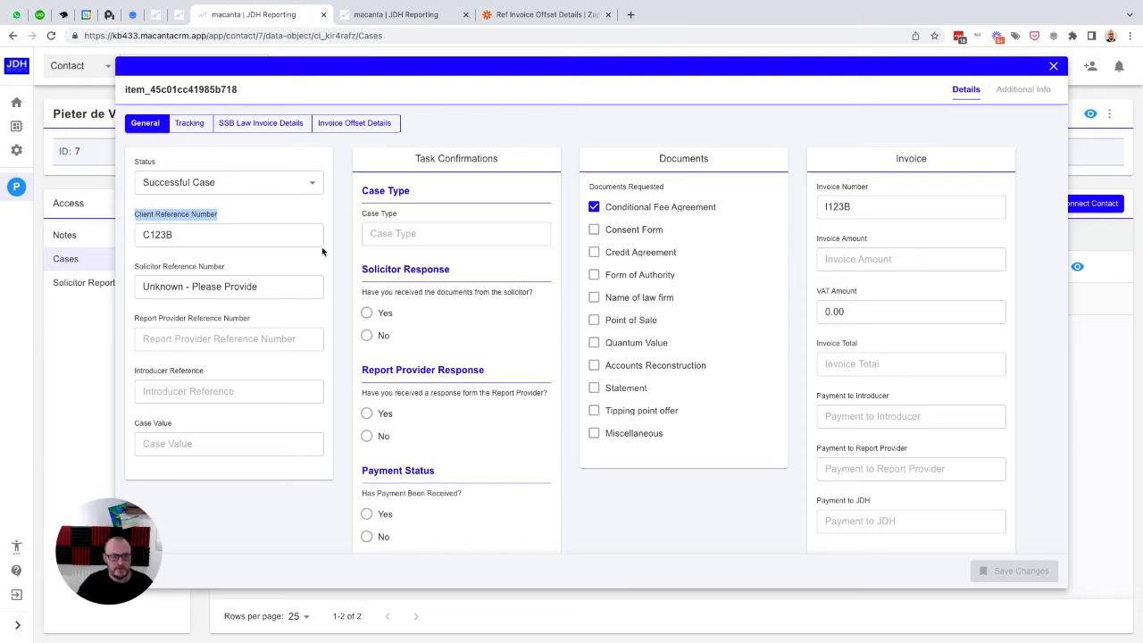
{"action": "left_click", "coordinate": [531, 14]}
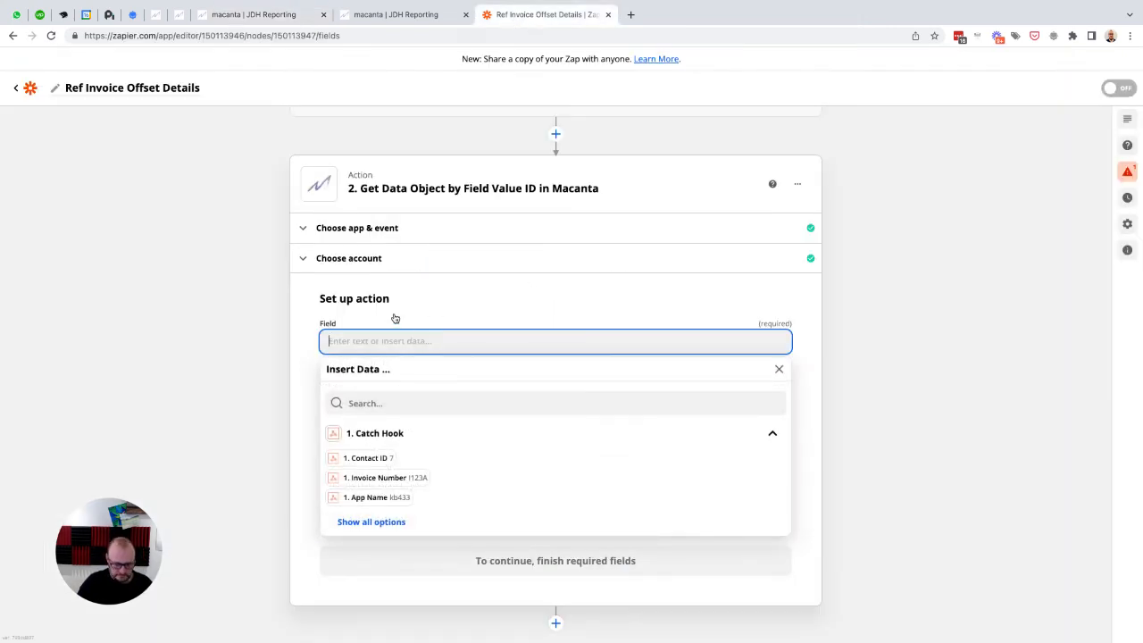
{"action": "key", "text": "ctrl+v"}
{"action": "left_click", "coordinate": [306, 362]}
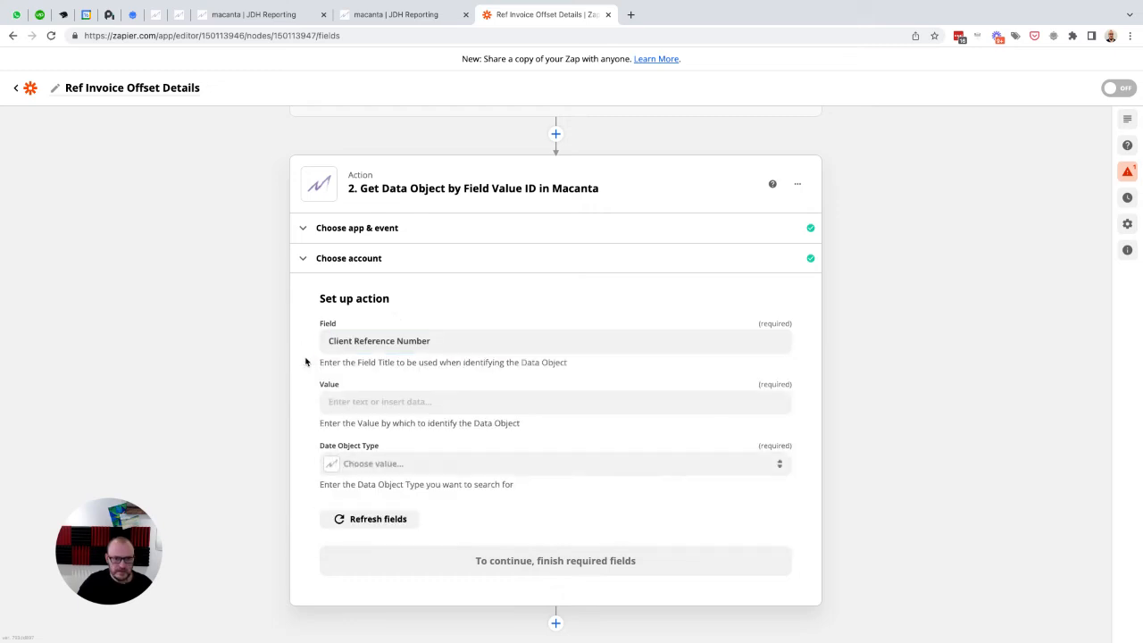
Step: Map the action's Value to Against Case Ref from the Catch Hook and set the data object type to Cases
{"action": "left_click", "coordinate": [369, 401]}
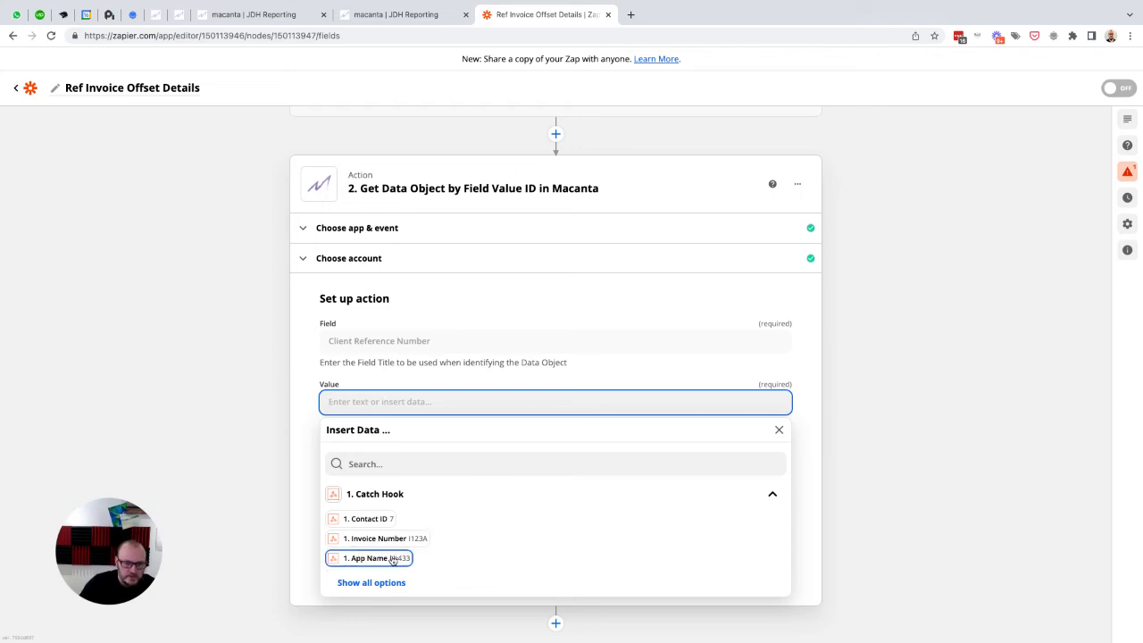
{"action": "left_click", "coordinate": [371, 581]}
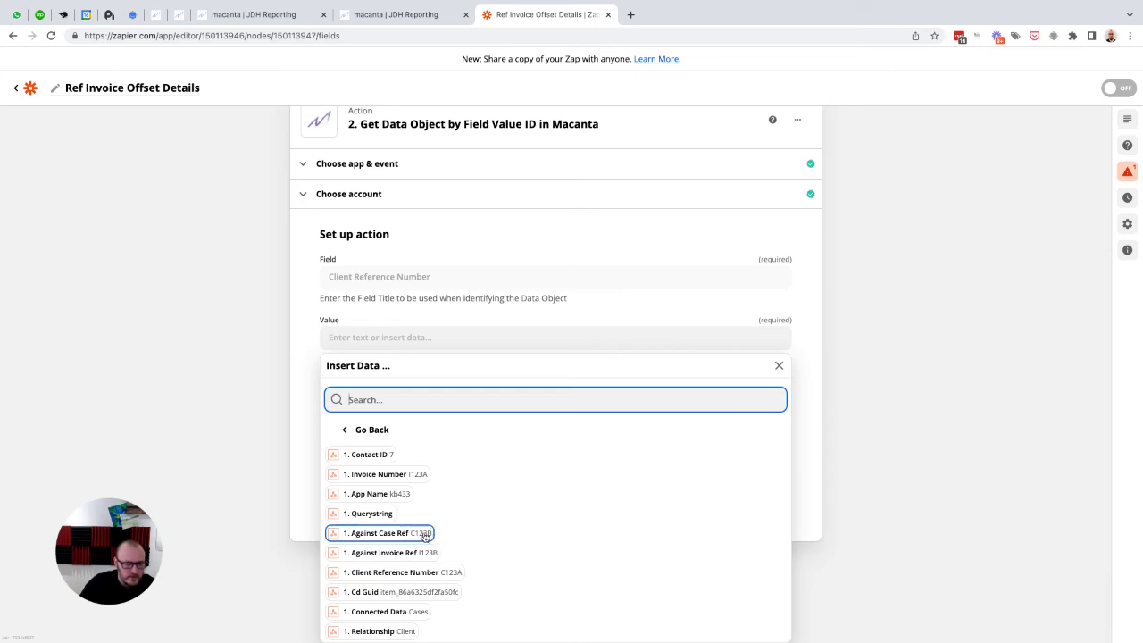
{"action": "left_click", "coordinate": [425, 535]}
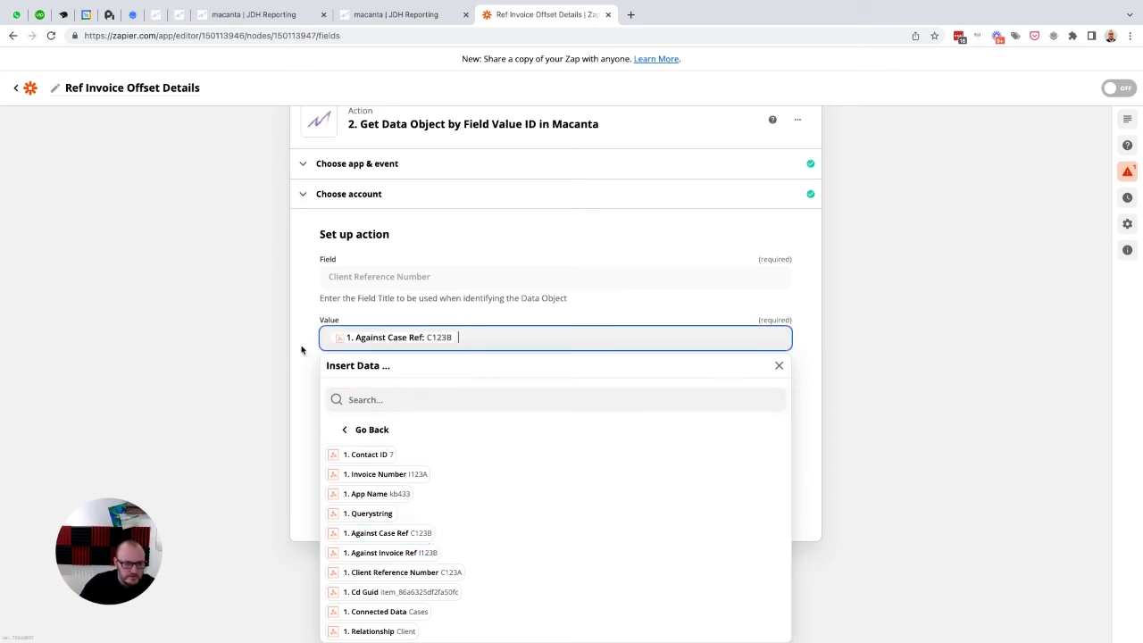
{"action": "left_click", "coordinate": [303, 416]}
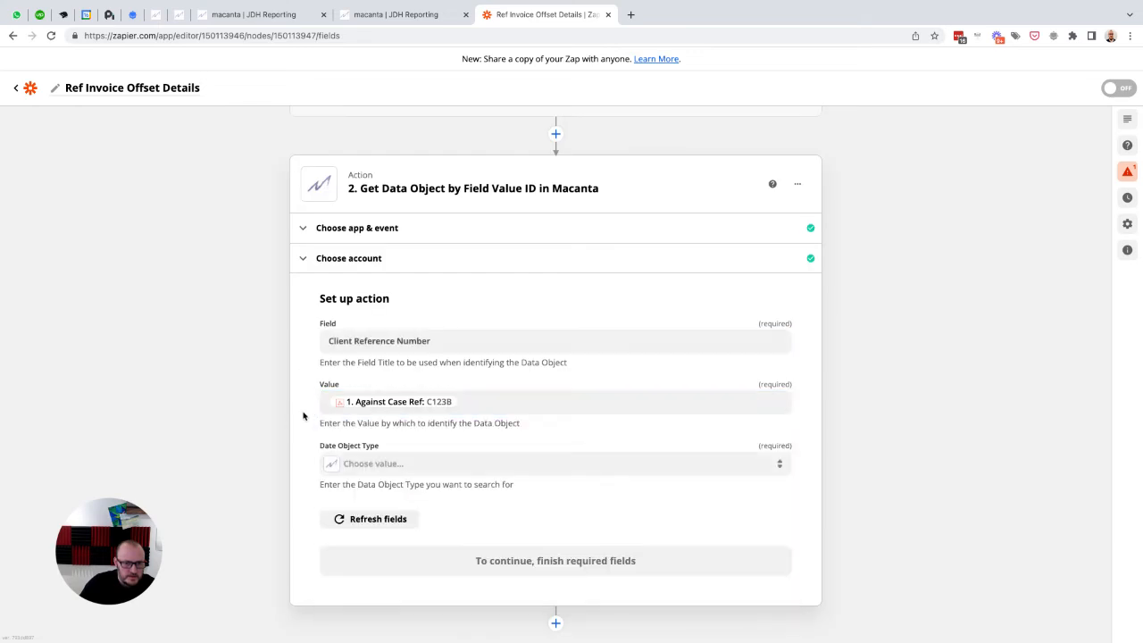
{"action": "left_click", "coordinate": [398, 464]}
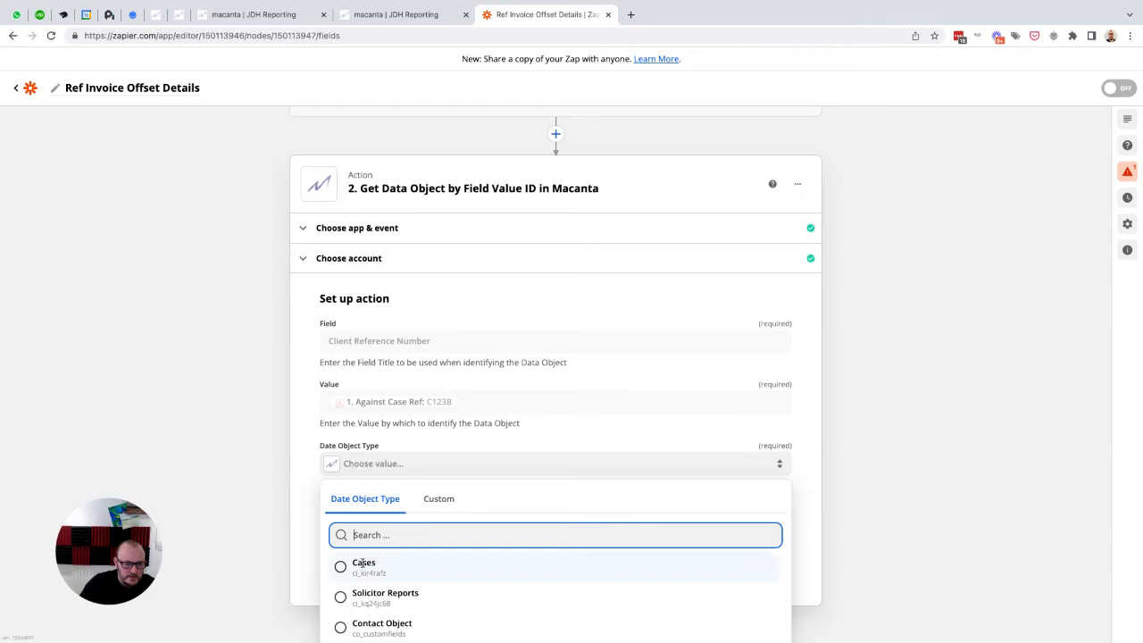
{"action": "left_click", "coordinate": [362, 561]}
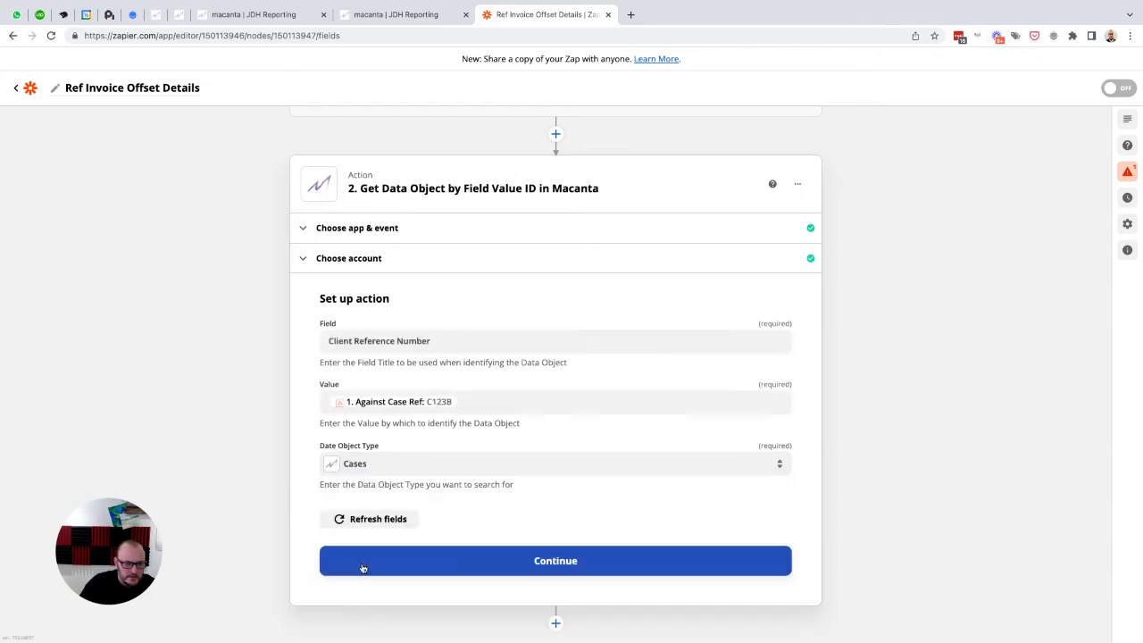
Step: Rename the Macanta lookup action as Identify Matching Offset Case
{"action": "left_click", "coordinate": [796, 185]}
{"action": "left_click", "coordinate": [722, 212]}
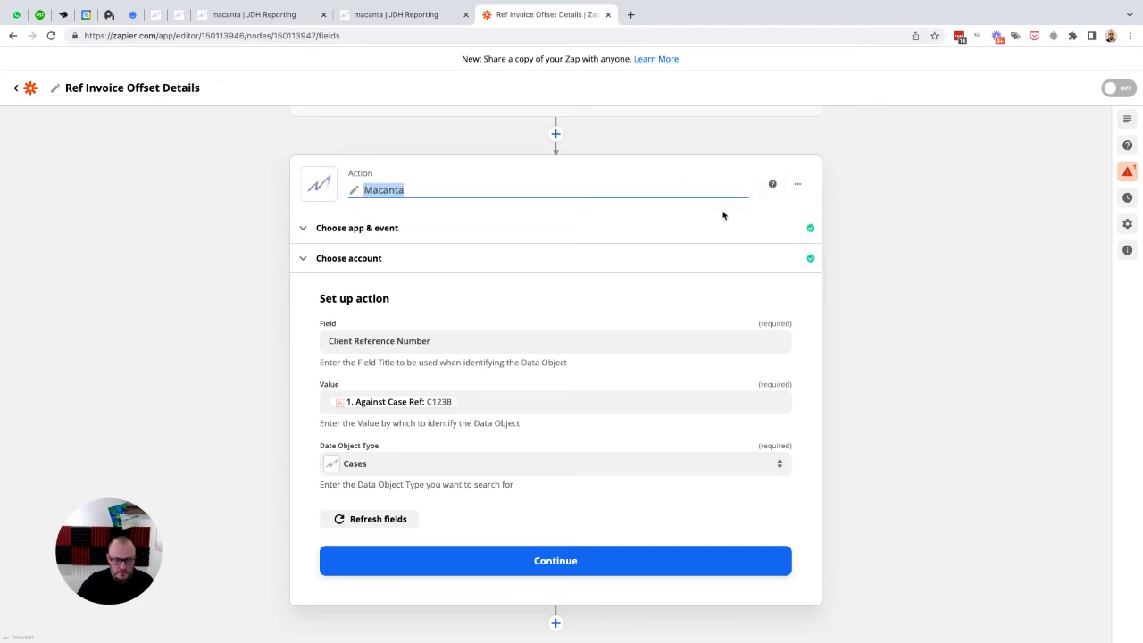
{"action": "type", "text": "Identify"}
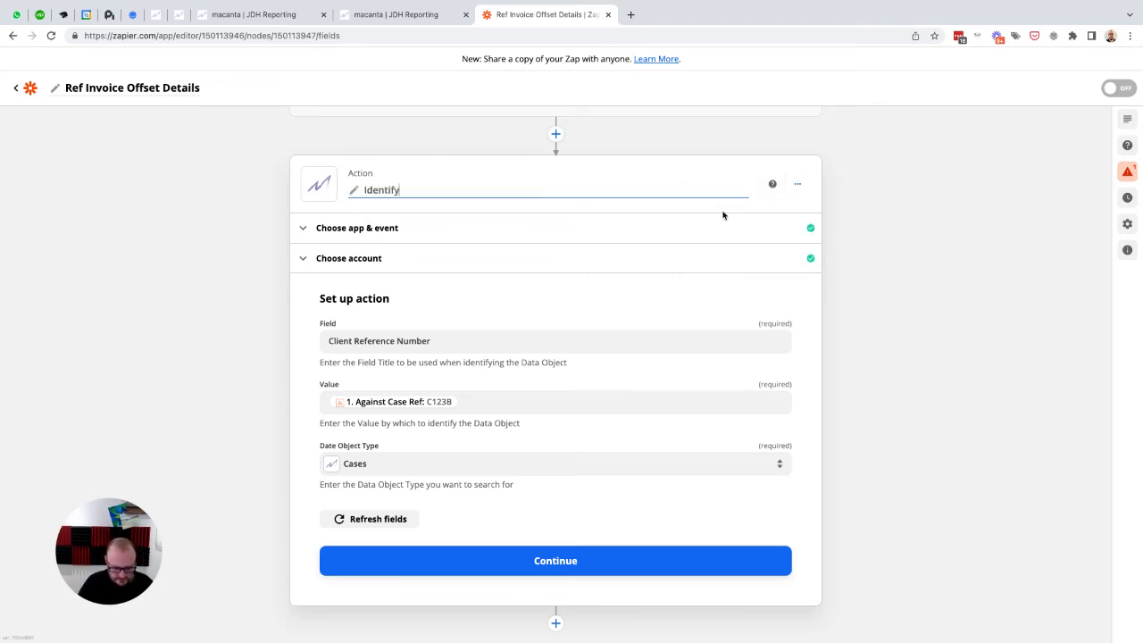
{"action": "type", "text": " Matching"}
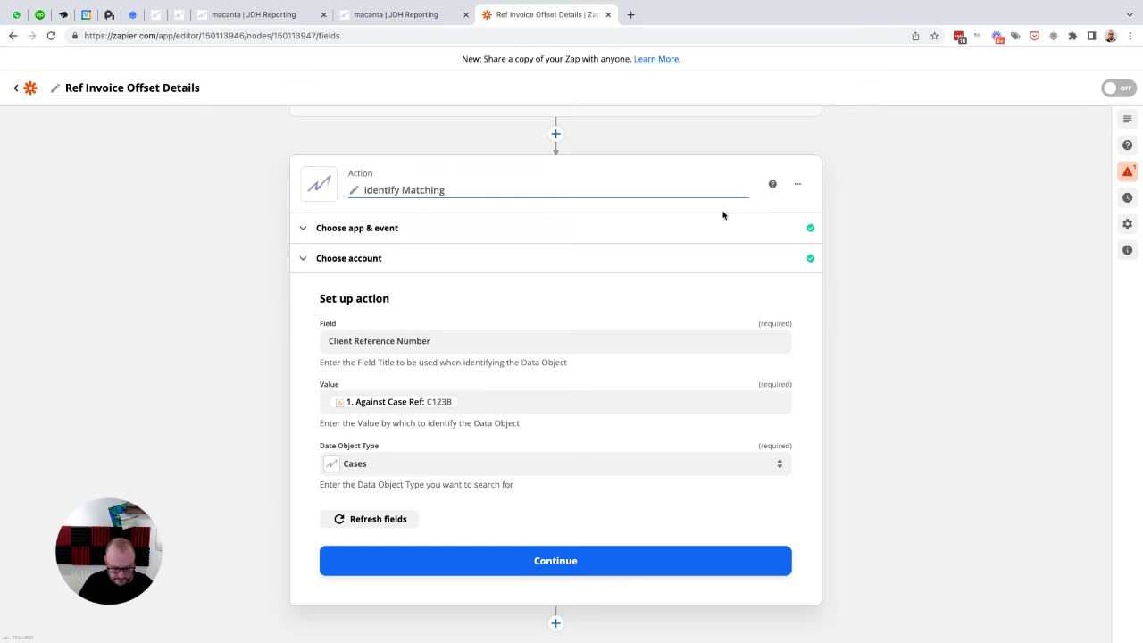
{"action": "type", "text": " Offset Case"}
{"action": "key", "text": "Return"}
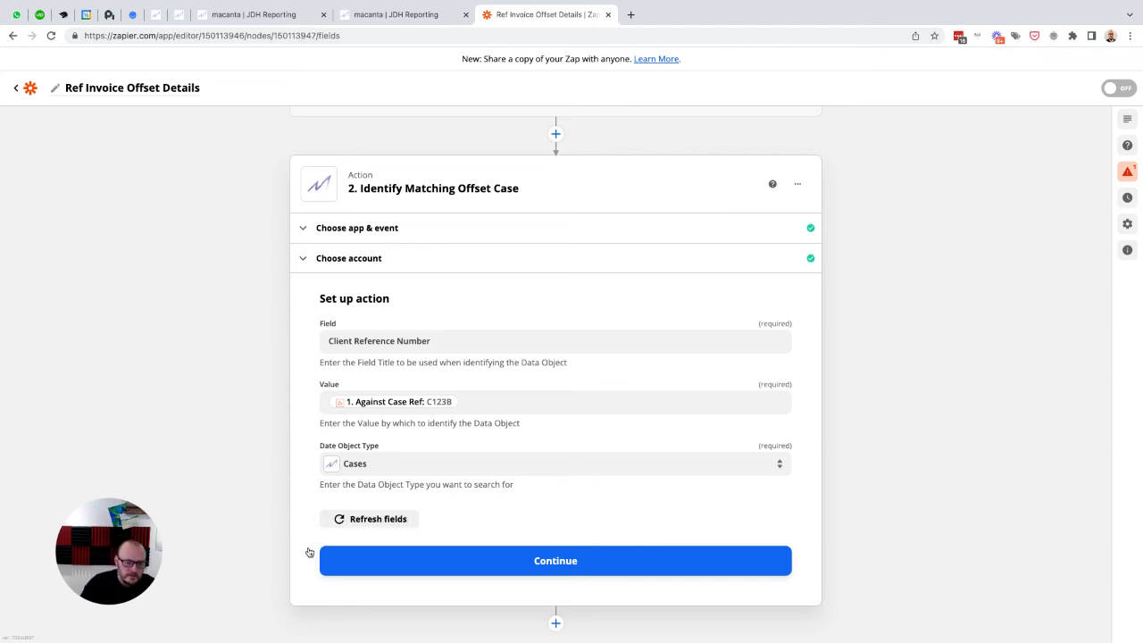
Step: Accept the action setup, check the Field, Value and Date Object Type test data, and test the action for review
{"action": "left_click", "coordinate": [547, 564]}
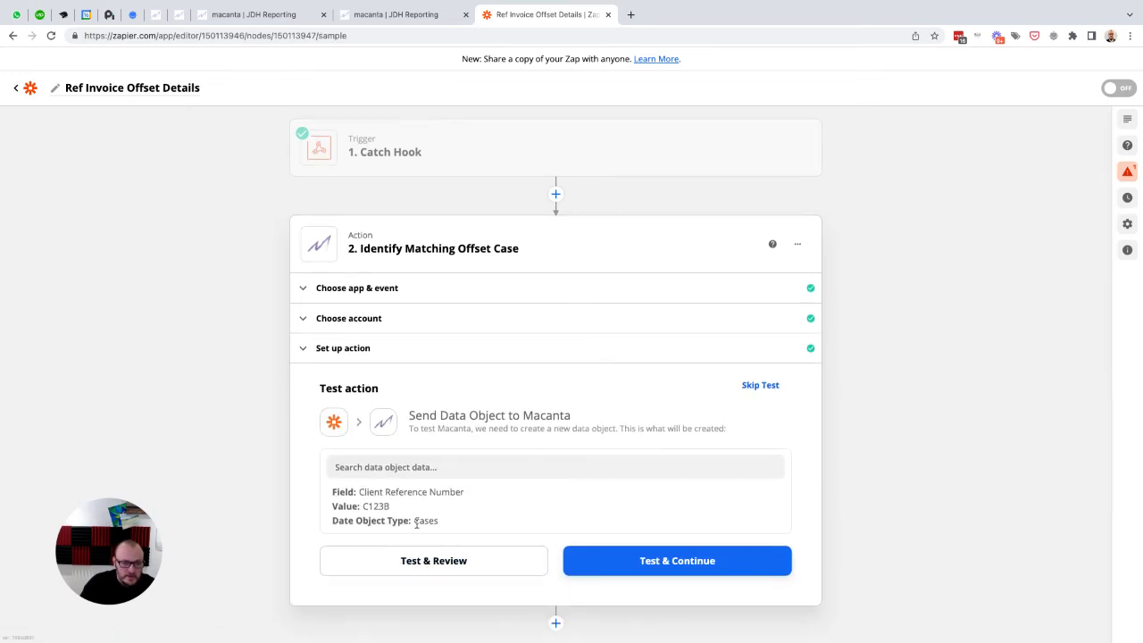
{"action": "left_click_drag", "start_coordinate": [414, 520], "coordinate": [443, 522]}
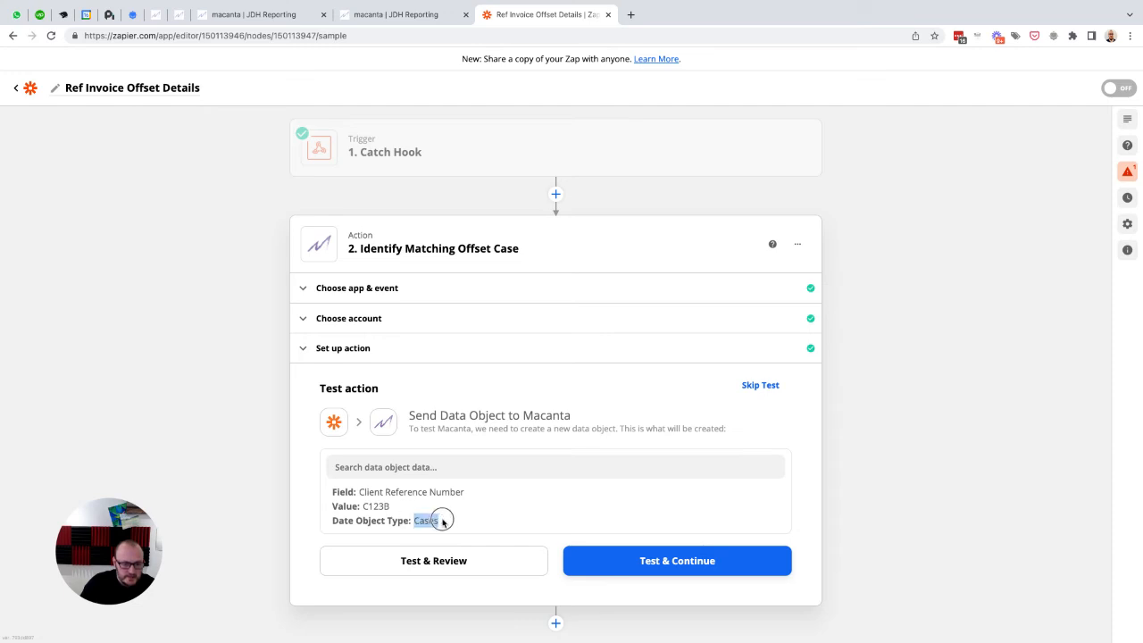
{"action": "left_click_drag", "start_coordinate": [359, 491], "coordinate": [464, 492]}
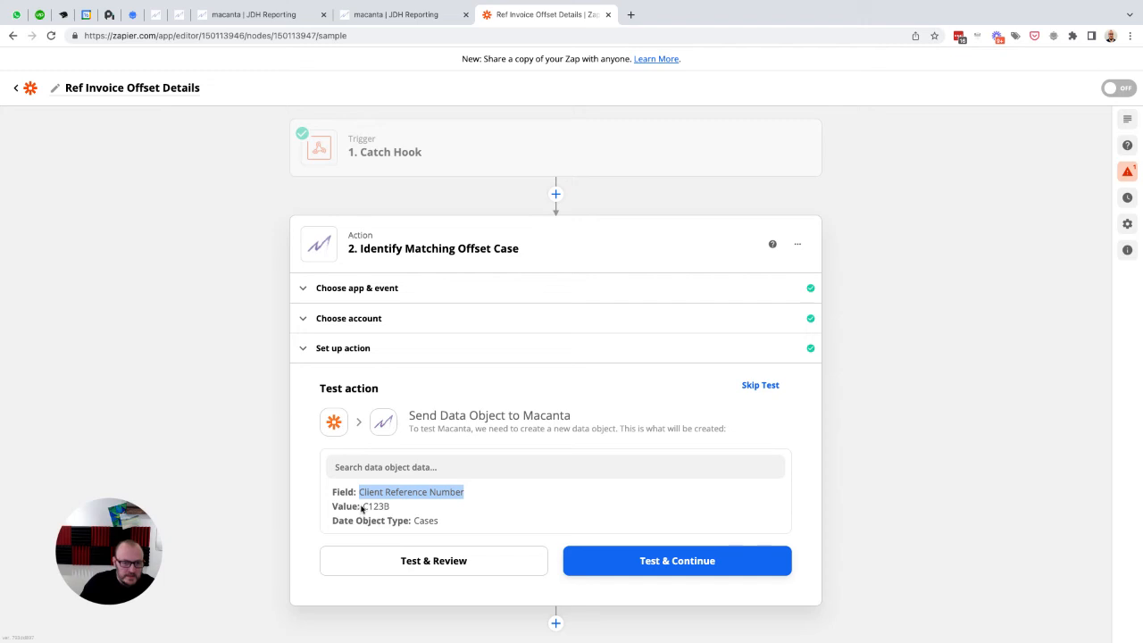
{"action": "left_click_drag", "start_coordinate": [363, 506], "coordinate": [392, 508]}
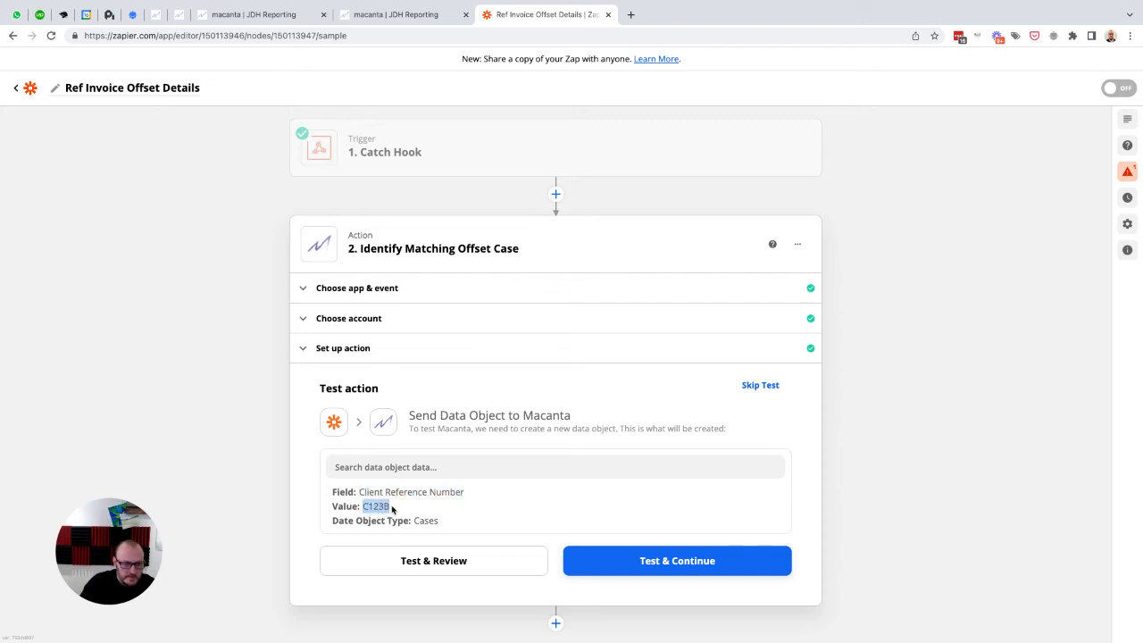
{"action": "left_click", "coordinate": [306, 494]}
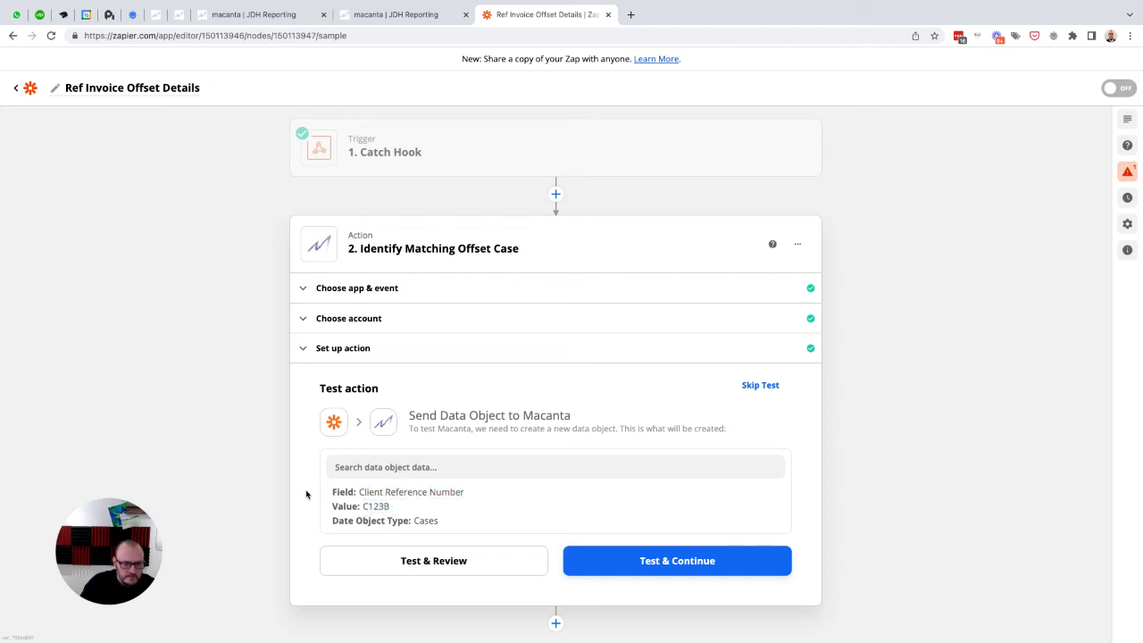
{"action": "left_click", "coordinate": [438, 561]}
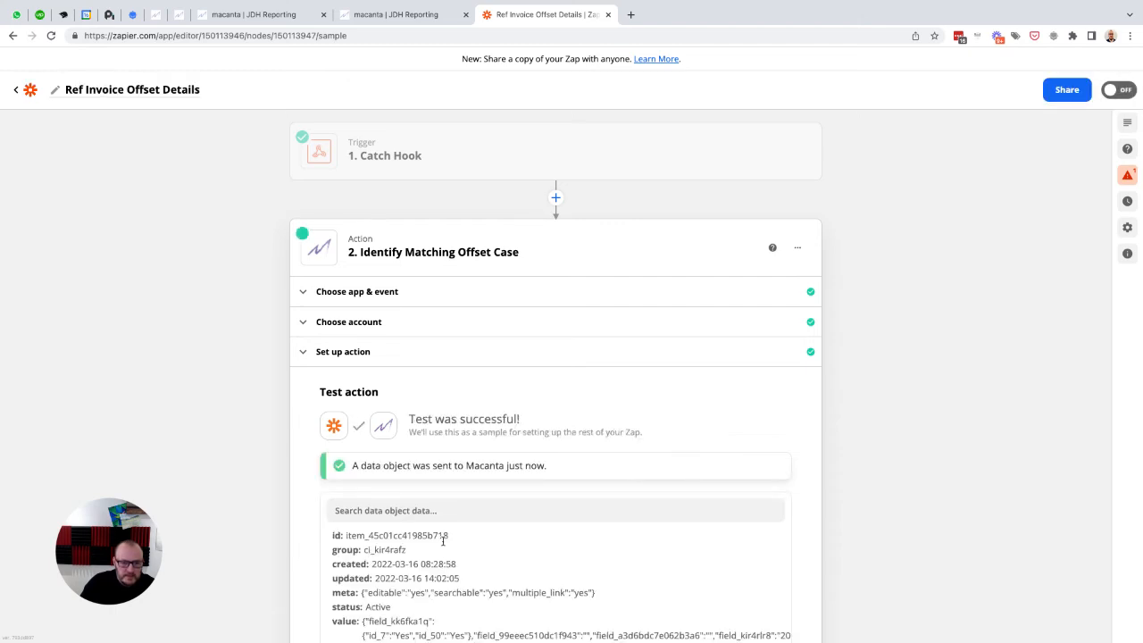
Step: Open case C123B in Macanta, compare its item ID with the id in the Zap's test result, and close the case
{"action": "left_click", "coordinate": [282, 21]}
{"action": "left_click", "coordinate": [1053, 68]}
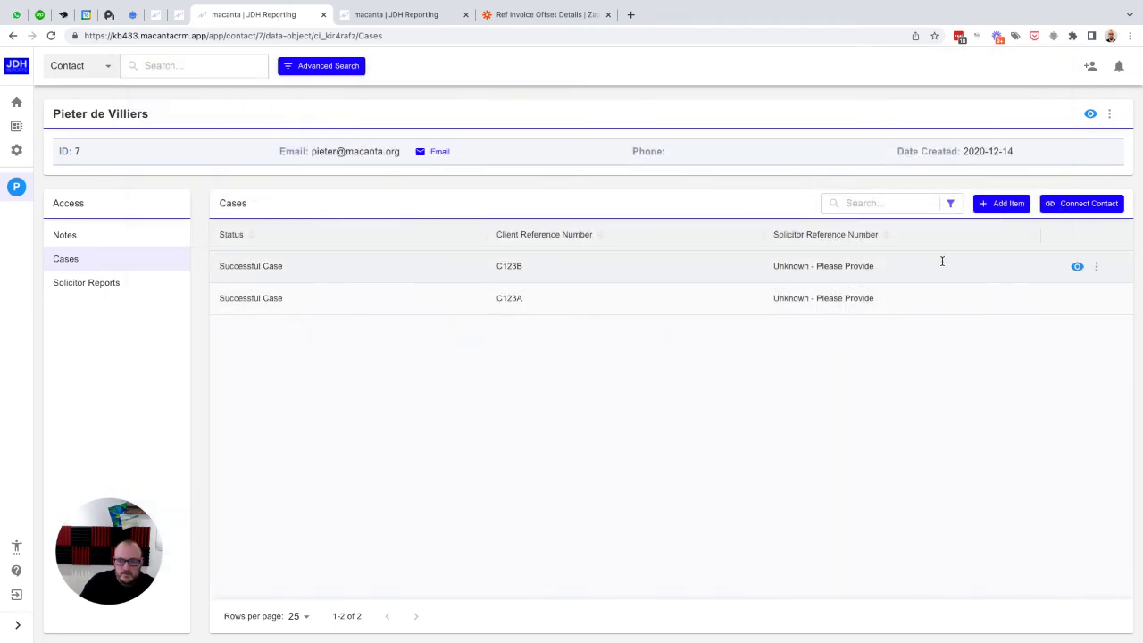
{"action": "left_click", "coordinate": [1076, 266]}
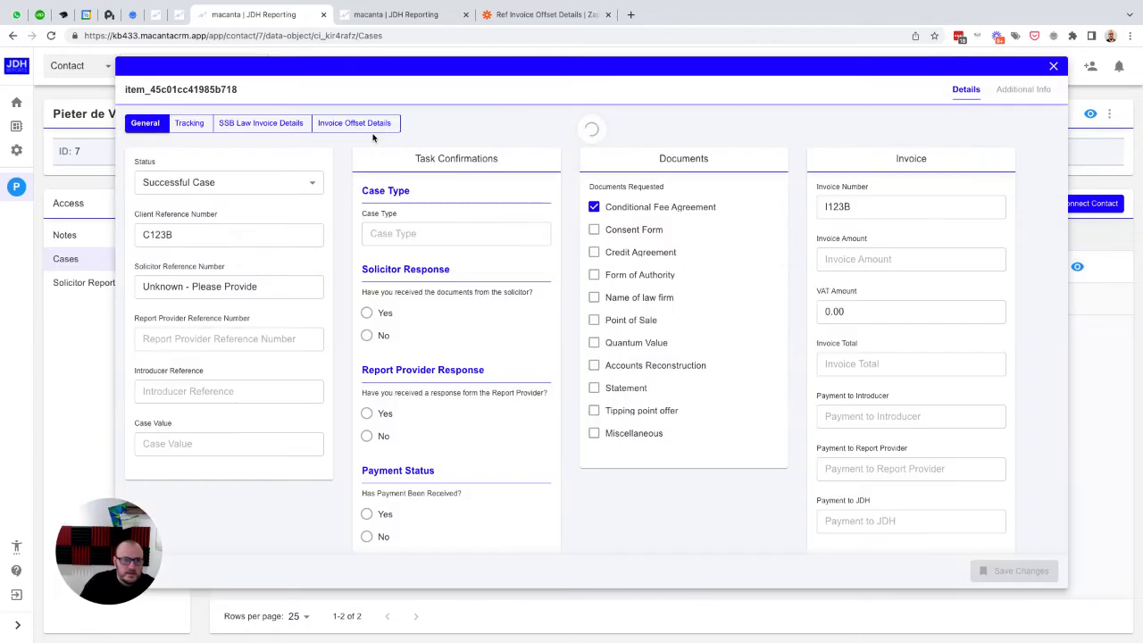
{"action": "left_click", "coordinate": [523, 18]}
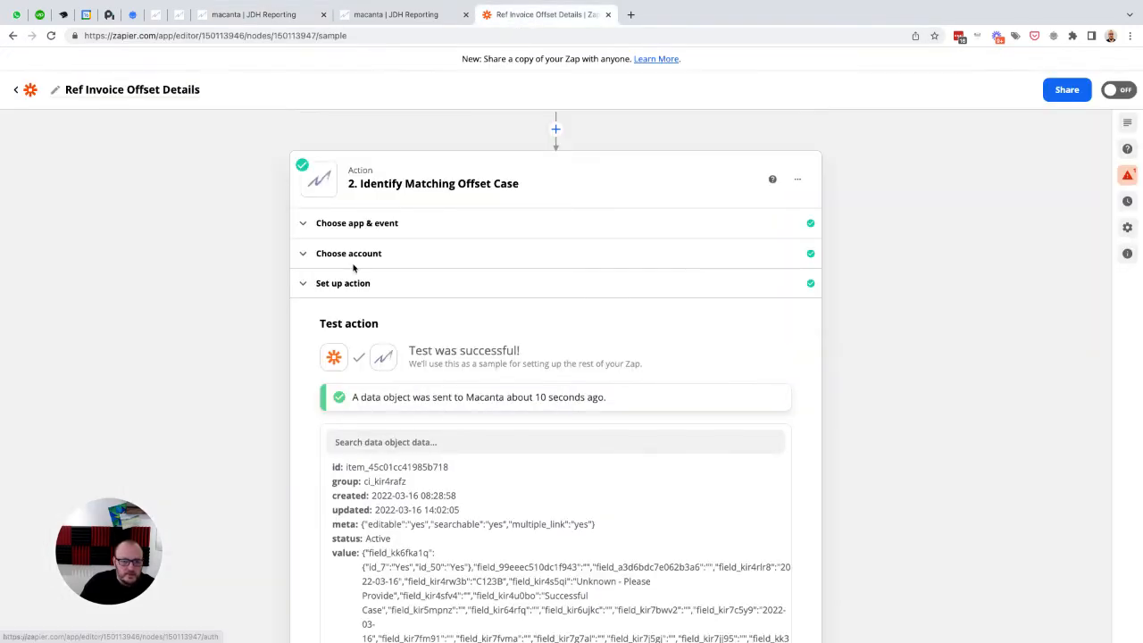
{"action": "scroll", "coordinate": [354, 265], "scroll_direction": "down", "scroll_amount": 1}
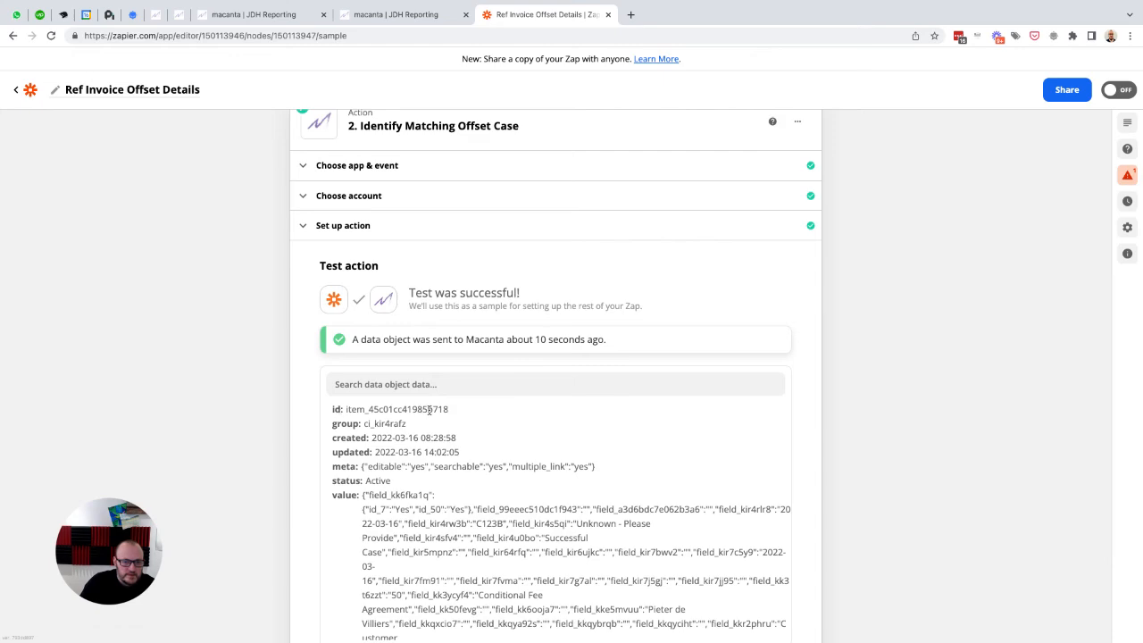
{"action": "left_click", "coordinate": [331, 18]}
{"action": "left_click", "coordinate": [1053, 67]}
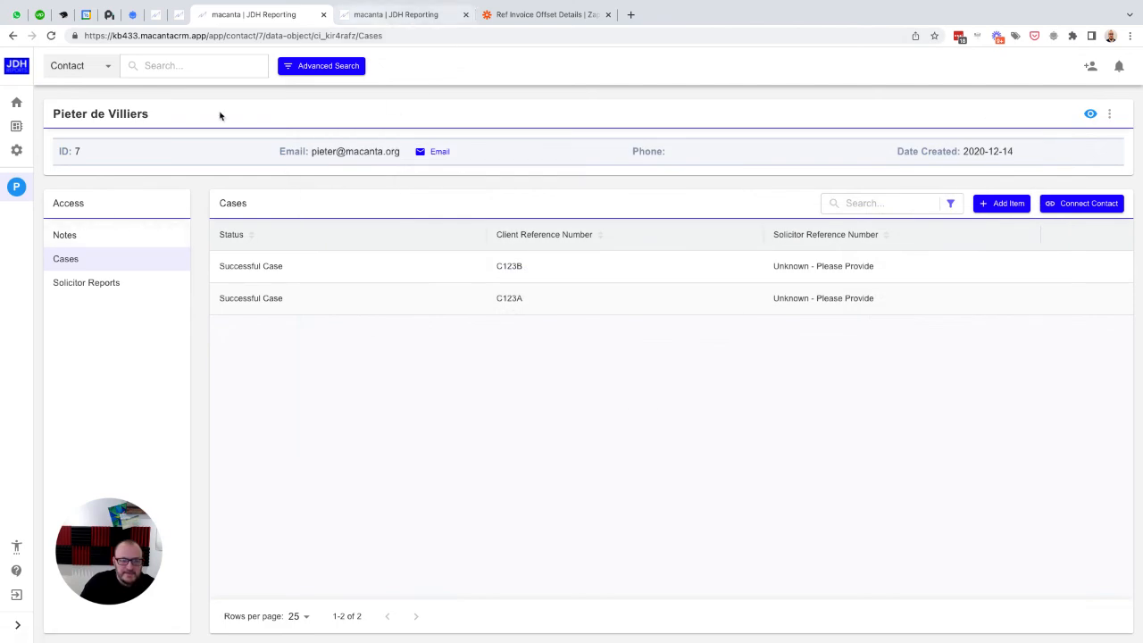
Step: View the contact's notes in Macanta, then examine the id returned in the Zap's Identify Matching Offset Case test result
{"action": "left_click", "coordinate": [68, 237]}
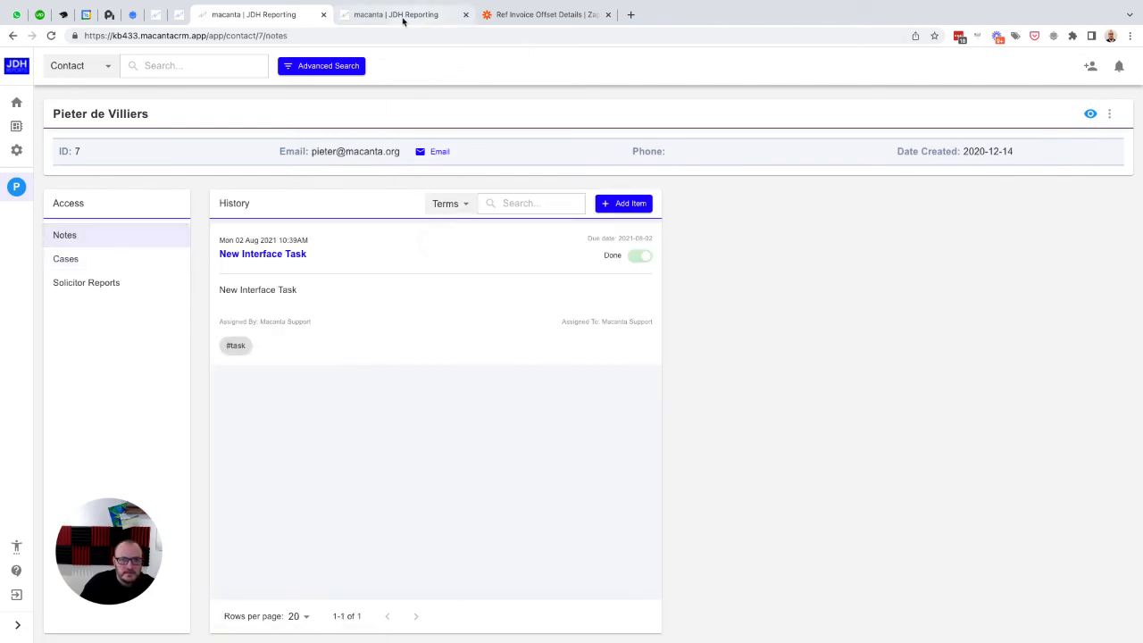
{"action": "left_click", "coordinate": [403, 16]}
{"action": "left_click", "coordinate": [546, 15]}
{"action": "scroll", "coordinate": [442, 219], "scroll_direction": "down", "scroll_amount": 3}
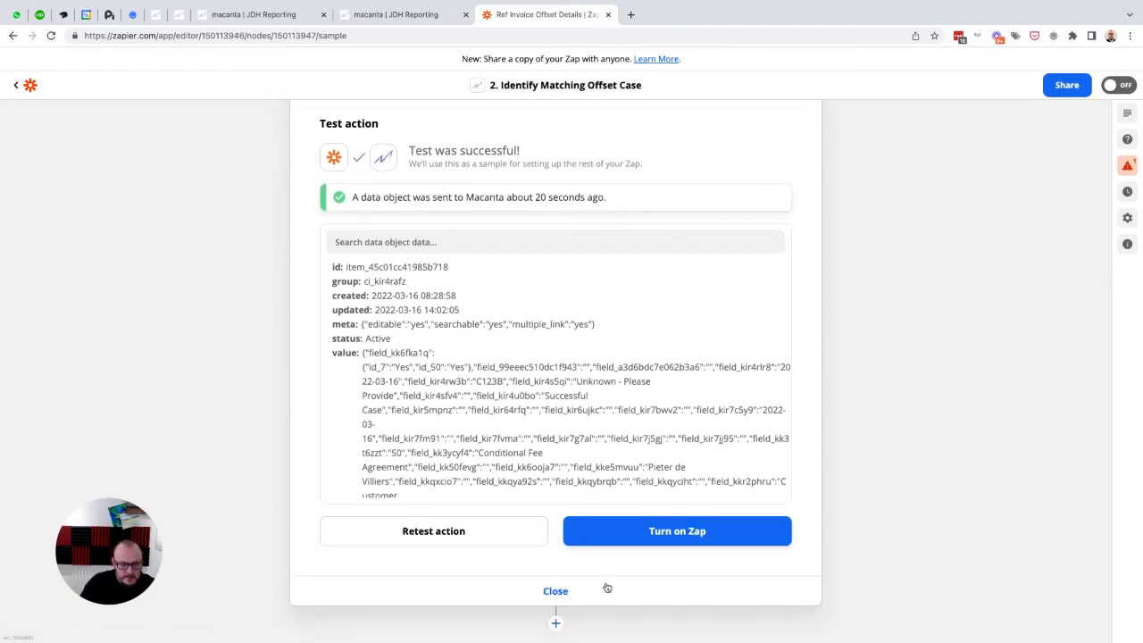
{"action": "double_click", "coordinate": [419, 267]}
{"action": "scroll", "coordinate": [419, 267], "scroll_direction": "up", "scroll_amount": 3}
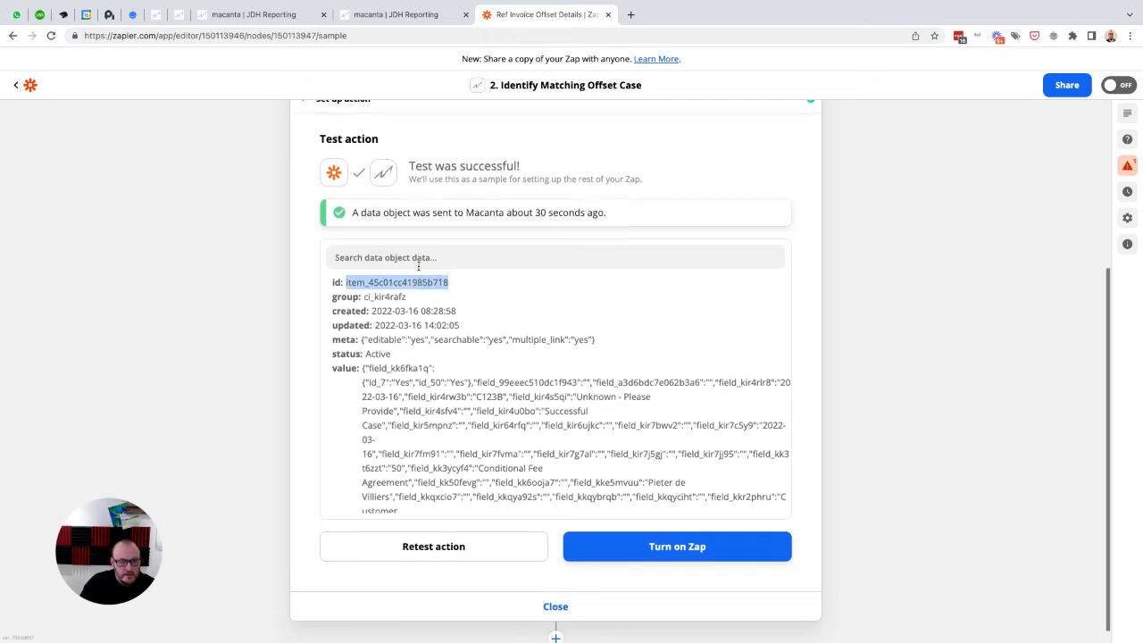
{"action": "scroll", "coordinate": [419, 270], "scroll_direction": "up", "scroll_amount": 1}
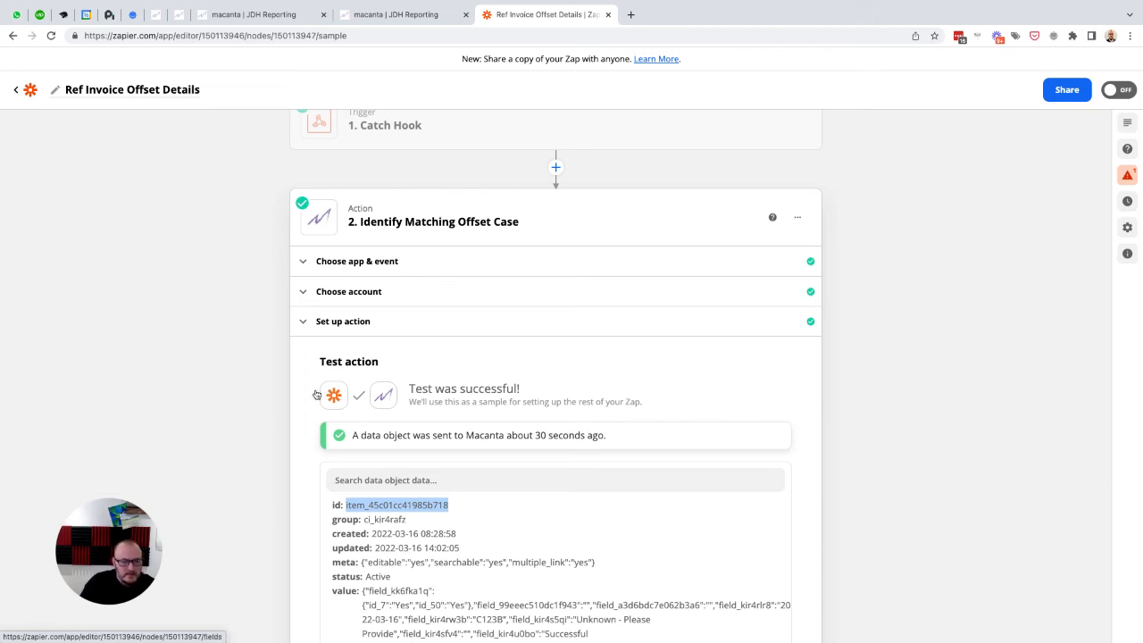
{"action": "scroll", "coordinate": [317, 403], "scroll_direction": "down", "scroll_amount": 4}
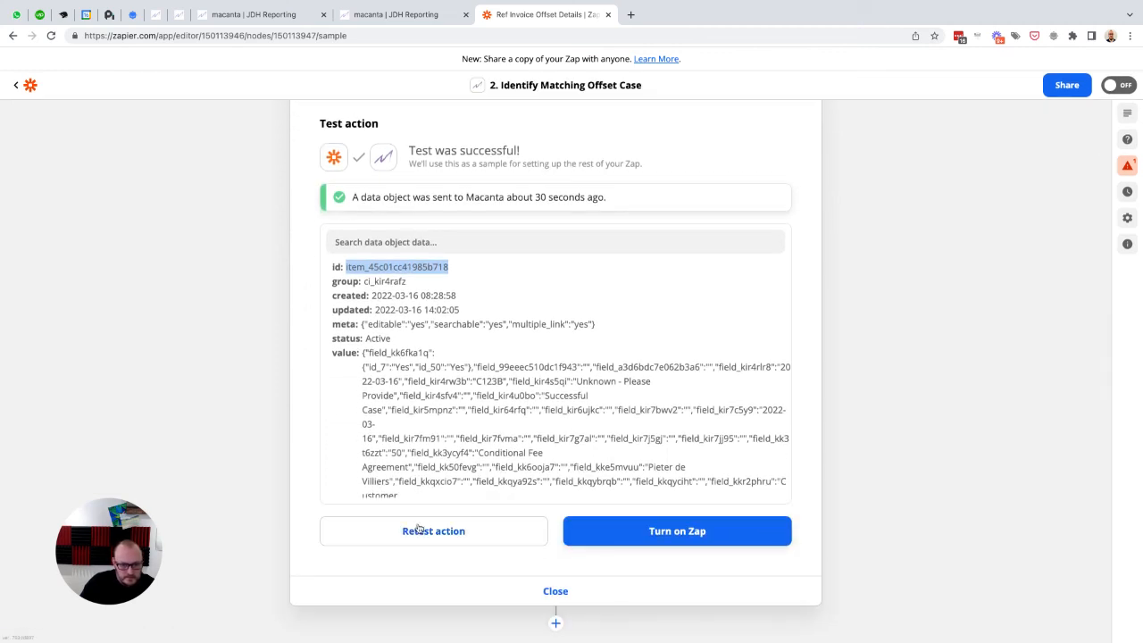
Step: Add a Macanta action after Identify Matching Offset Case with the Edit Data Object event and accept the event
{"action": "left_click", "coordinate": [555, 624]}
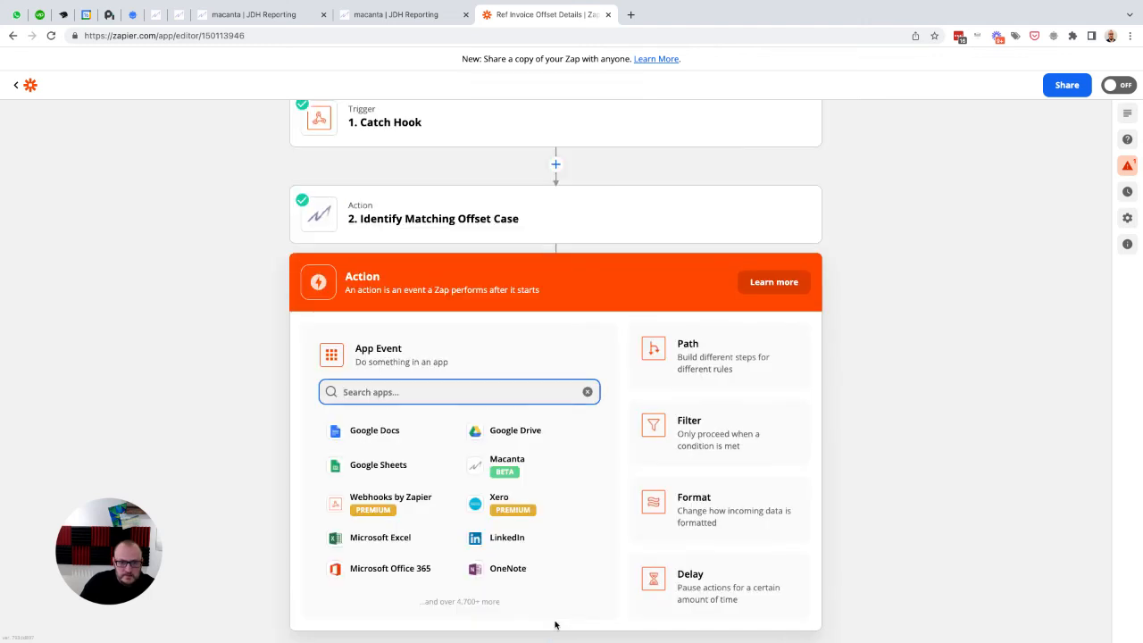
{"action": "type", "text": "m"}
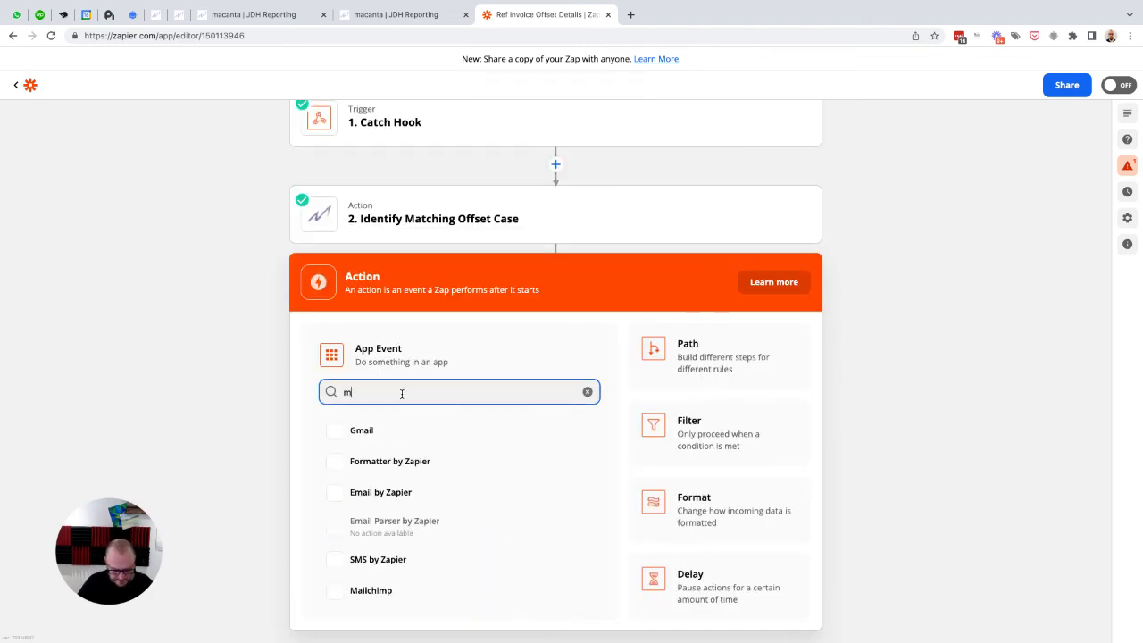
{"action": "type", "text": "acan"}
{"action": "left_click", "coordinate": [368, 431]}
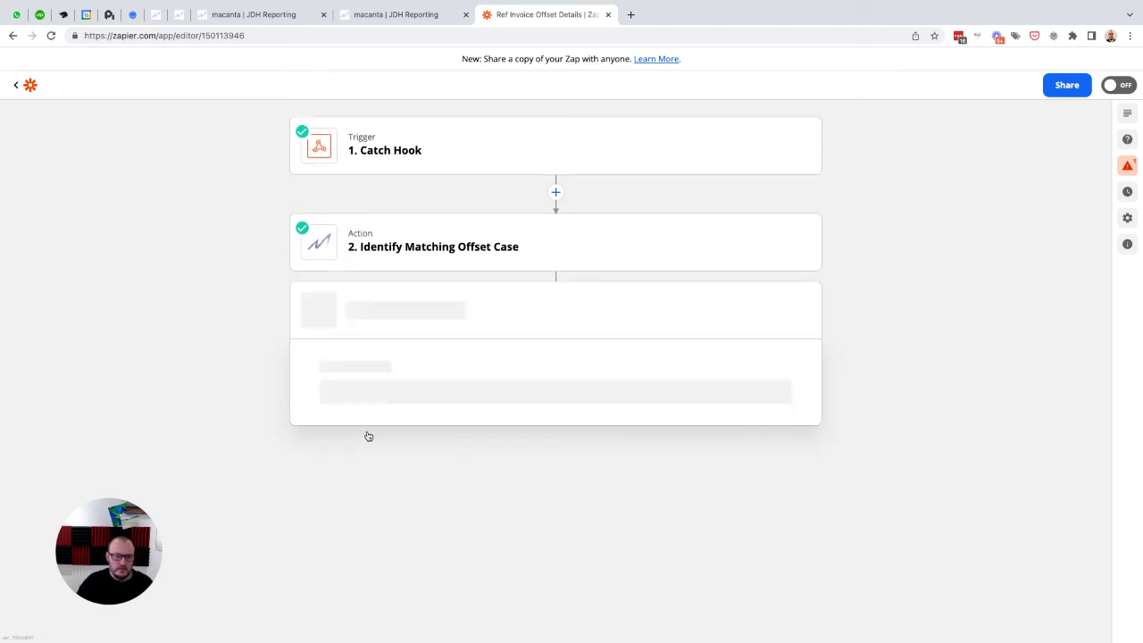
{"action": "left_click", "coordinate": [368, 488]}
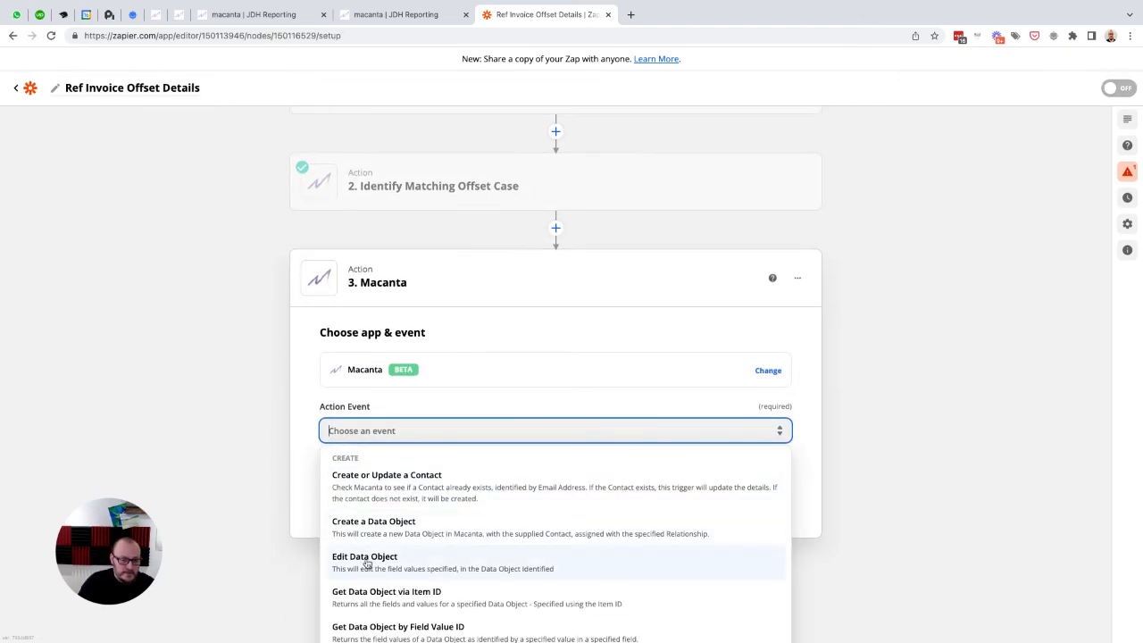
{"action": "left_click", "coordinate": [367, 559]}
{"action": "left_click", "coordinate": [543, 560]}
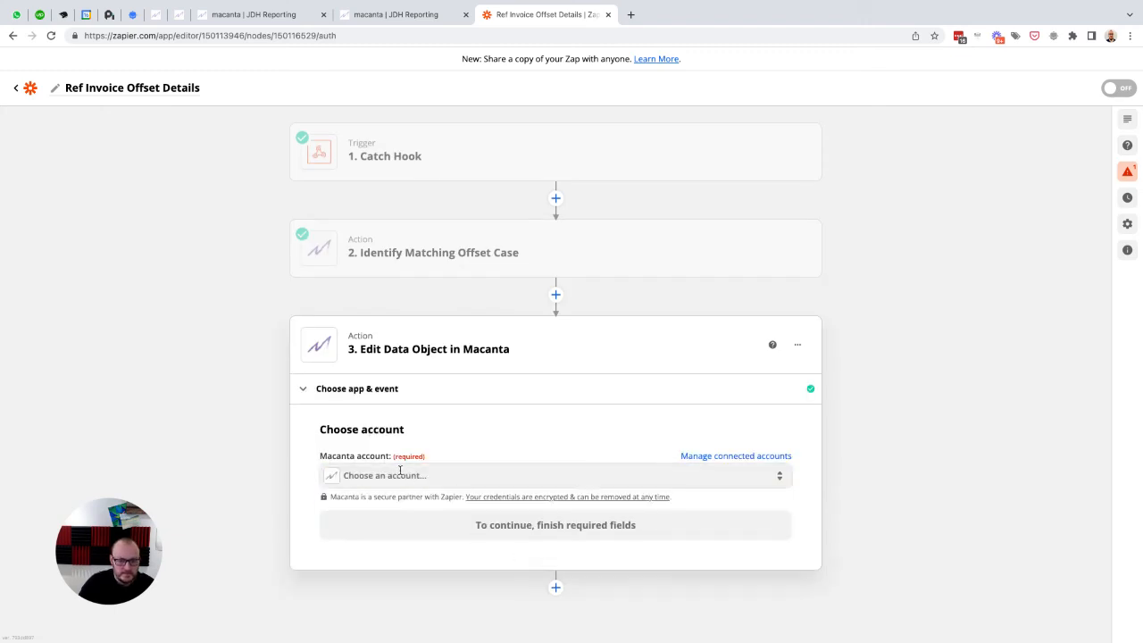
Step: Connect the Edit Data Object action to the Macanta kb433.macantacrm.com account
{"action": "left_click", "coordinate": [399, 474]}
{"action": "left_click", "coordinate": [416, 569]}
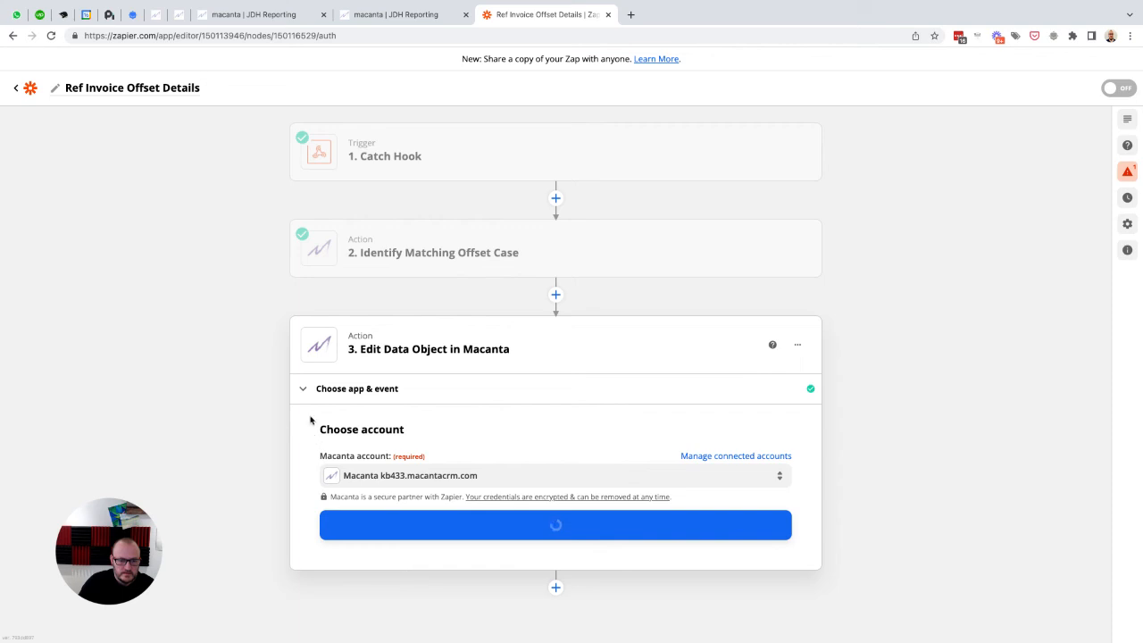
{"action": "left_click", "coordinate": [555, 527]}
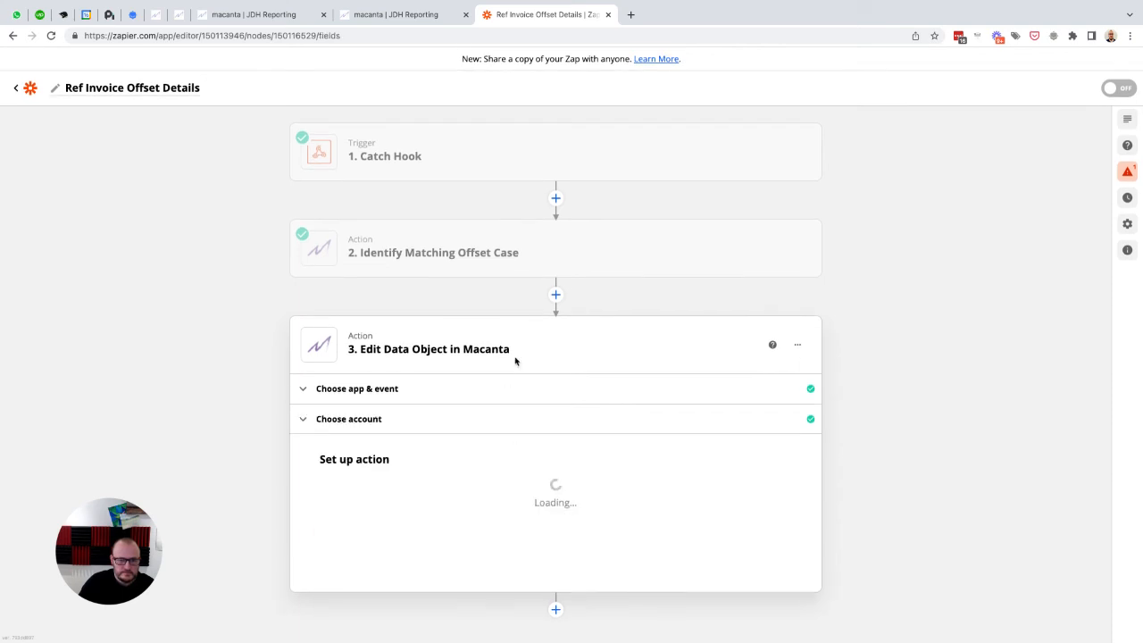
Step: Map the Edit Data Object action's Contact ID to Contact ID from the Catch Hook
{"action": "scroll", "coordinate": [516, 361], "scroll_direction": "down", "scroll_amount": 2}
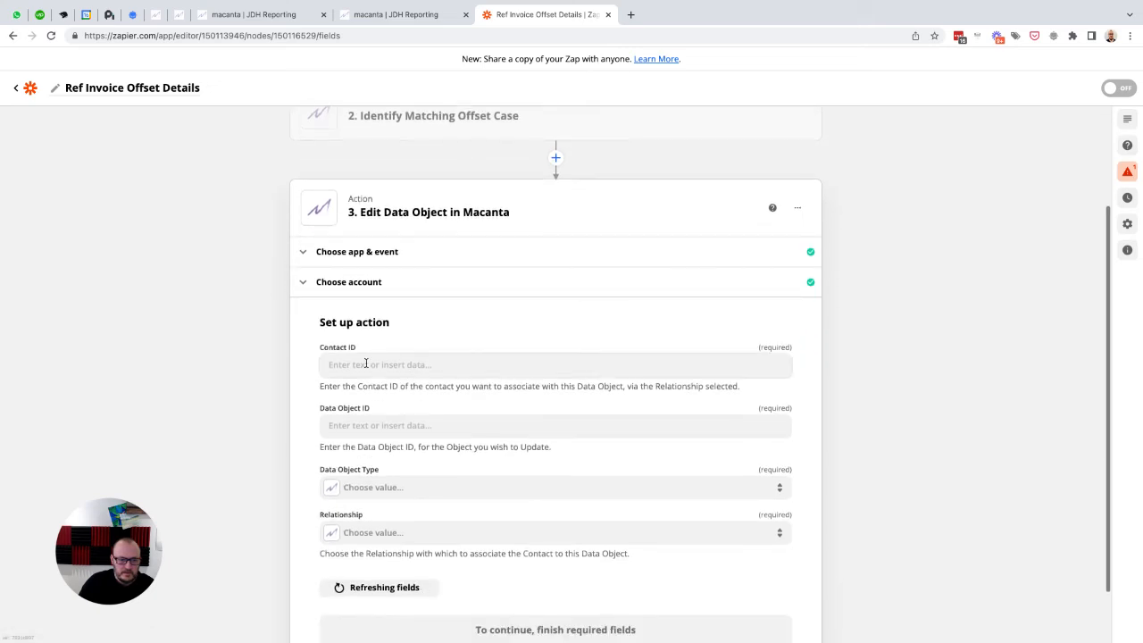
{"action": "left_click", "coordinate": [365, 363]}
{"action": "left_click", "coordinate": [383, 455]}
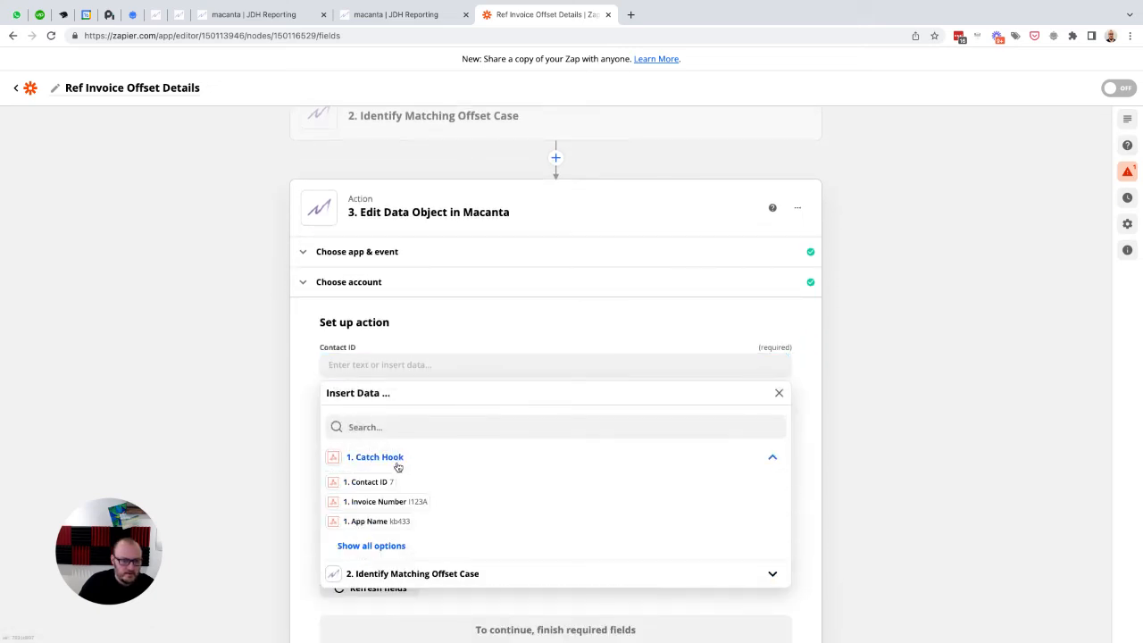
{"action": "left_click", "coordinate": [366, 481]}
{"action": "left_click", "coordinate": [312, 390]}
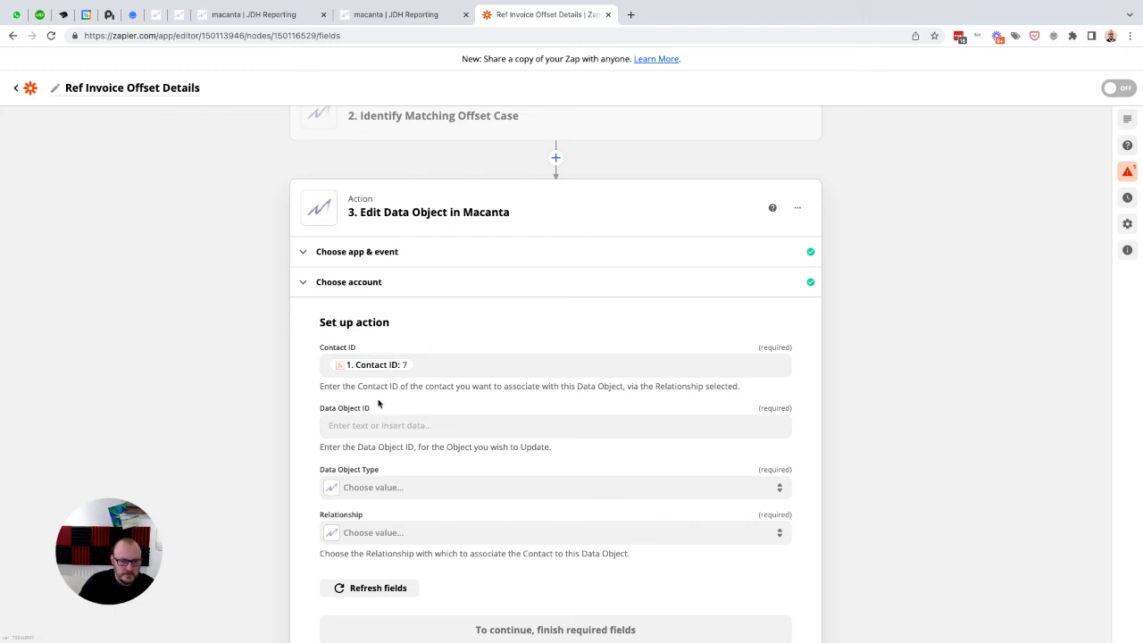
Step: Map the Data Object ID to the ID from the Identify Matching Offset Case step
{"action": "left_click", "coordinate": [365, 425]}
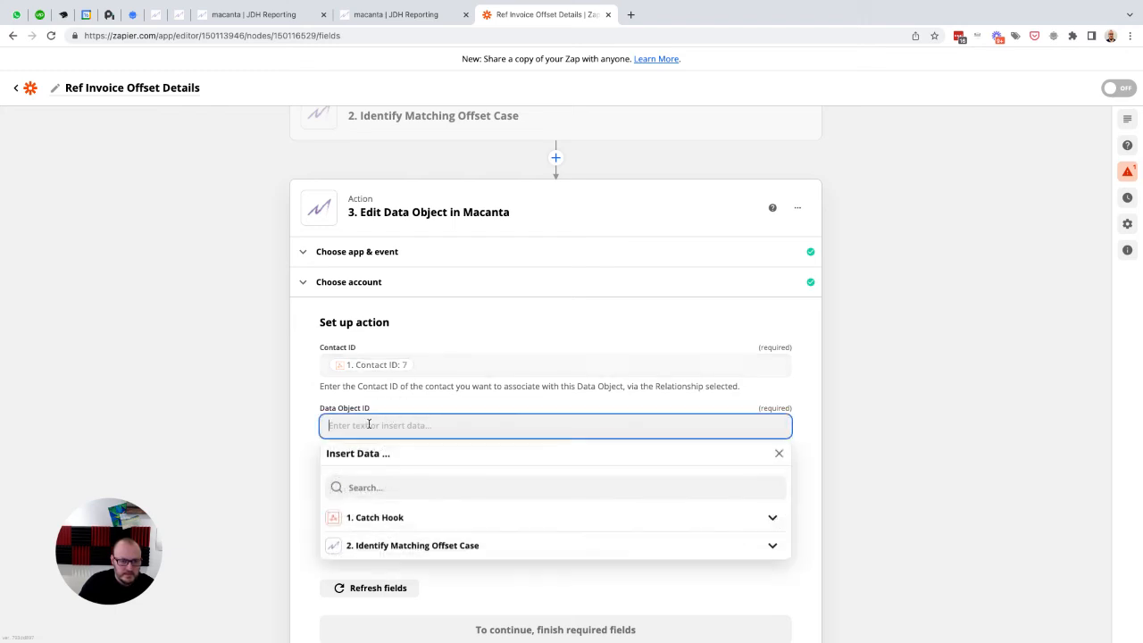
{"action": "left_click", "coordinate": [408, 547]}
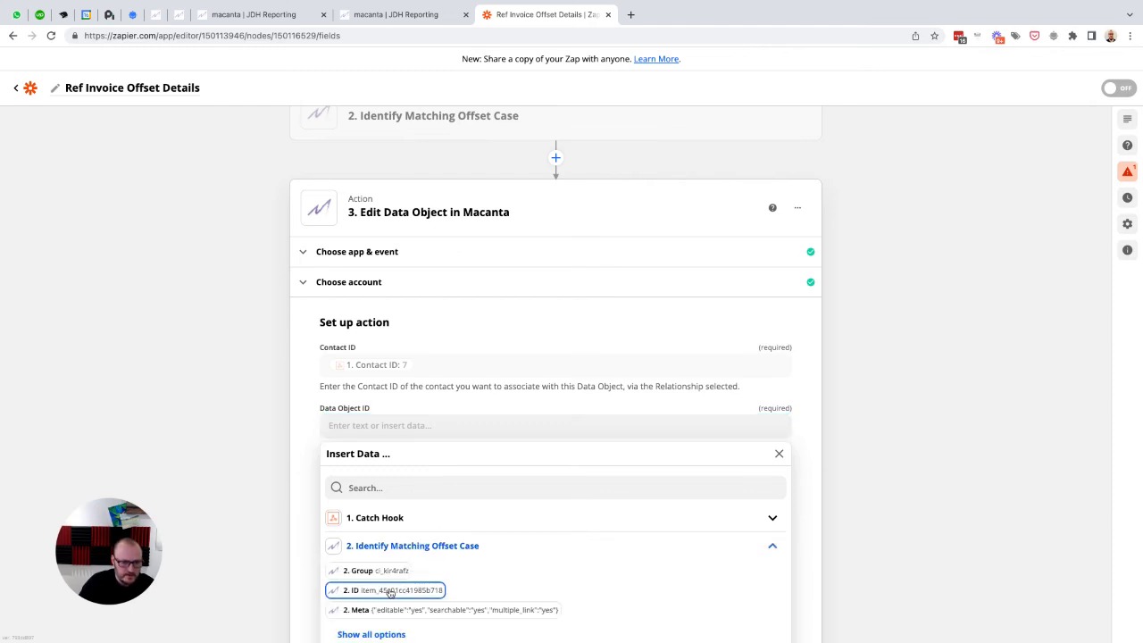
{"action": "left_click", "coordinate": [390, 590]}
{"action": "scroll", "coordinate": [302, 432], "scroll_direction": "down", "scroll_amount": 1}
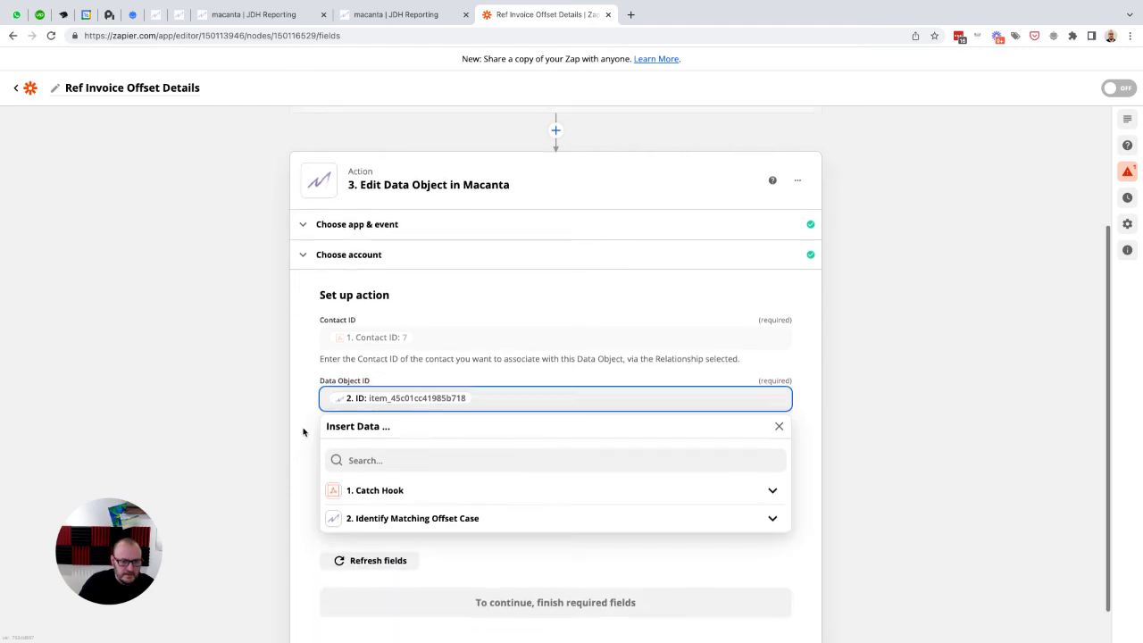
{"action": "scroll", "coordinate": [302, 432], "scroll_direction": "down", "scroll_amount": 1}
{"action": "left_click", "coordinate": [306, 377]}
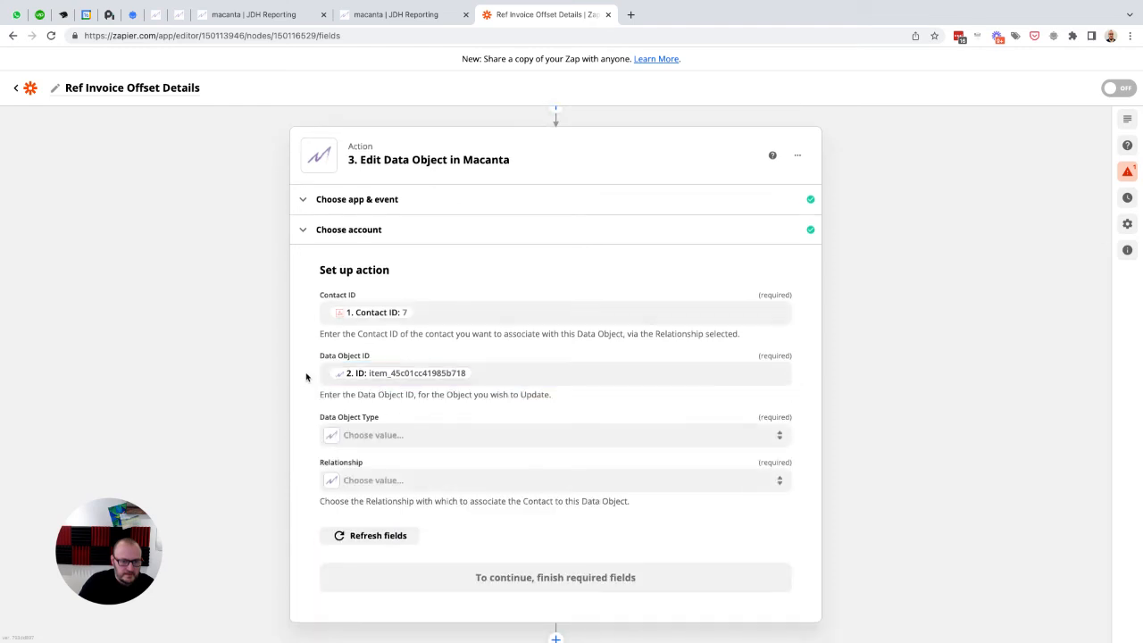
Step: Set the Edit Data Object action's Data Object Type to Cases and the Relationship to Client
{"action": "left_click", "coordinate": [396, 435]}
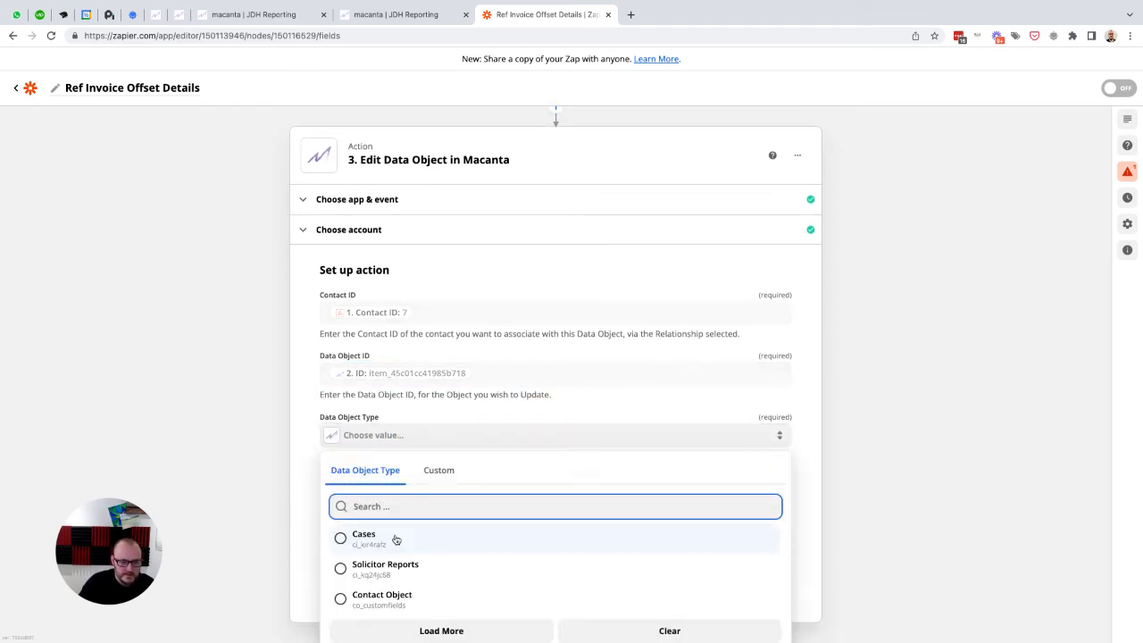
{"action": "left_click", "coordinate": [395, 538]}
{"action": "scroll", "coordinate": [428, 449], "scroll_direction": "down", "scroll_amount": 1}
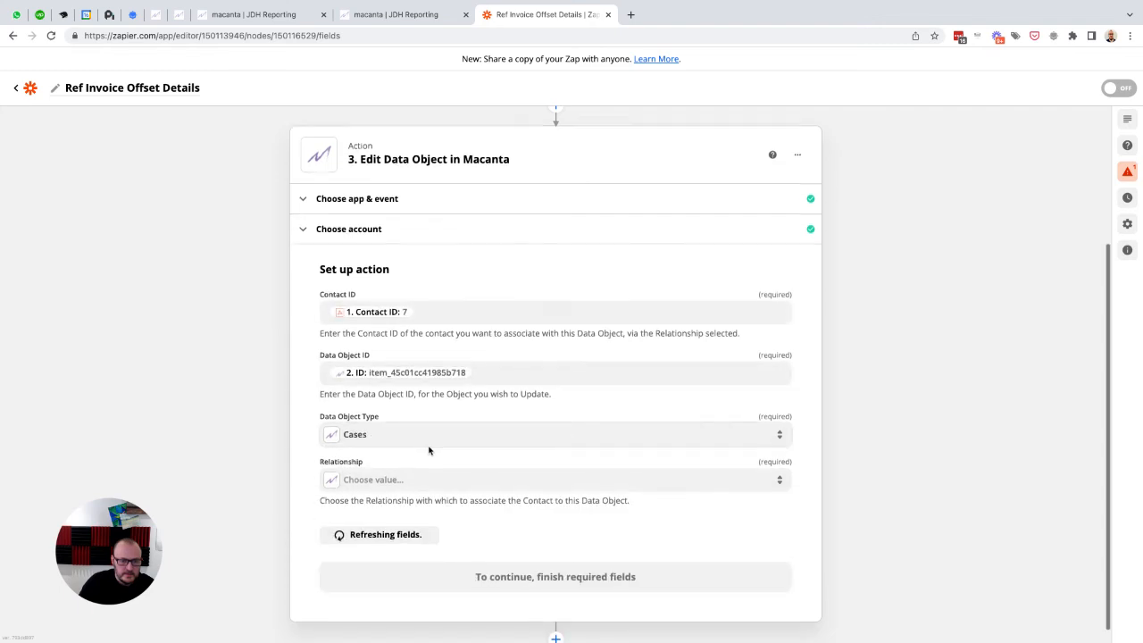
{"action": "left_click", "coordinate": [382, 466]}
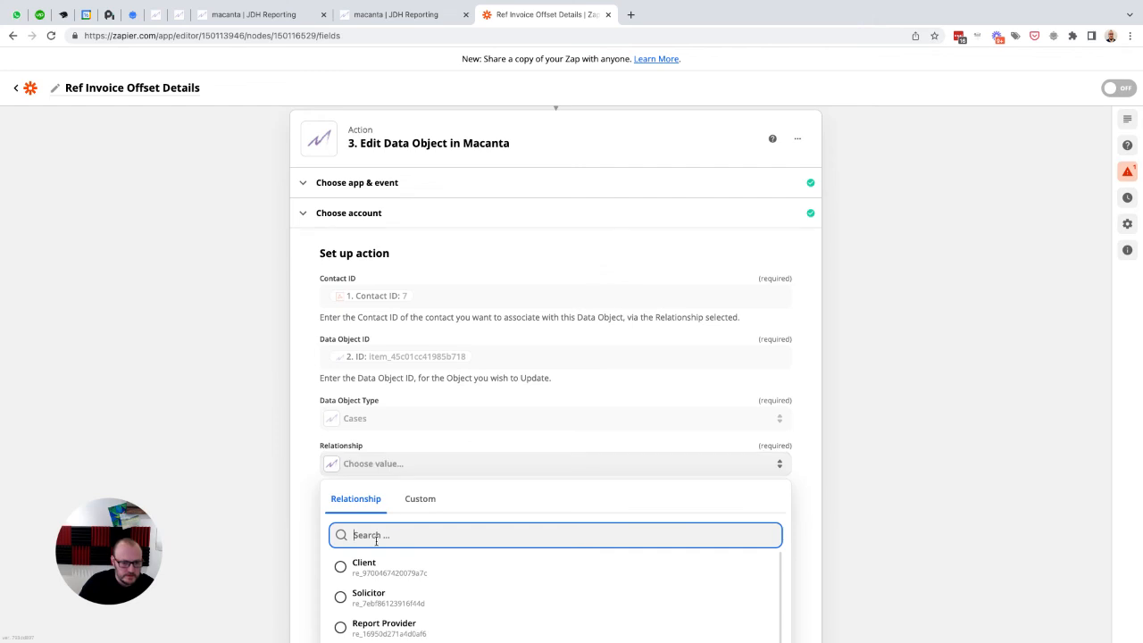
{"action": "left_click", "coordinate": [359, 562]}
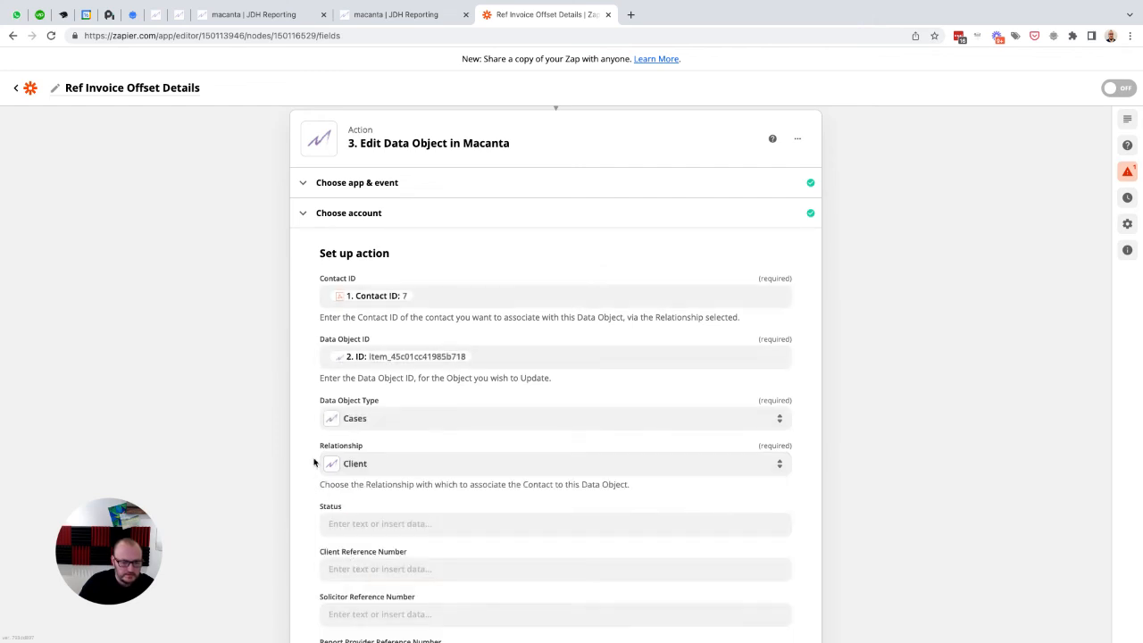
Step: Map the Edit Data Object action's From Case Ref to Client Reference Number from the Catch Hook
{"action": "scroll", "coordinate": [314, 462], "scroll_direction": "down", "scroll_amount": 3}
{"action": "scroll", "coordinate": [525, 488], "scroll_direction": "down", "scroll_amount": 3}
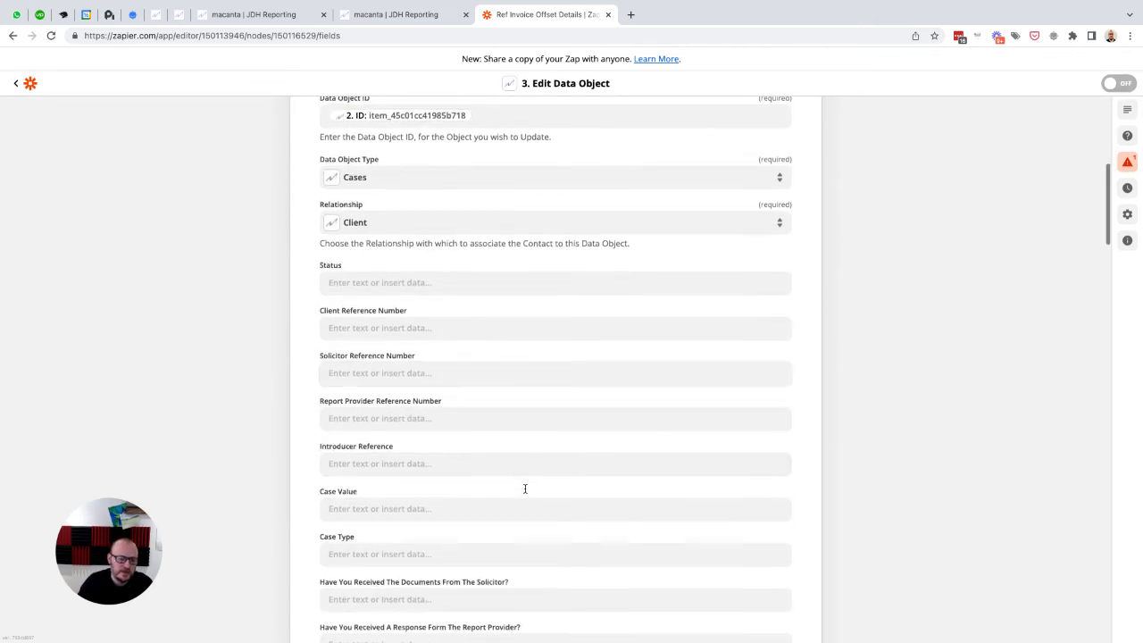
{"action": "scroll", "coordinate": [525, 489], "scroll_direction": "down", "scroll_amount": 10}
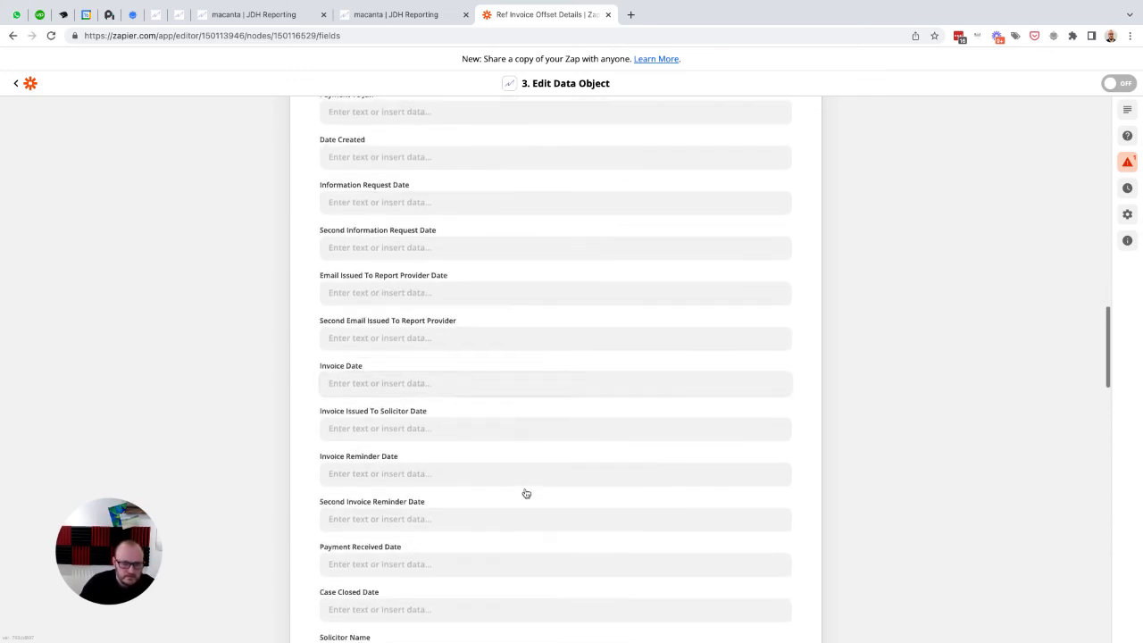
{"action": "scroll", "coordinate": [526, 494], "scroll_direction": "down", "scroll_amount": 8}
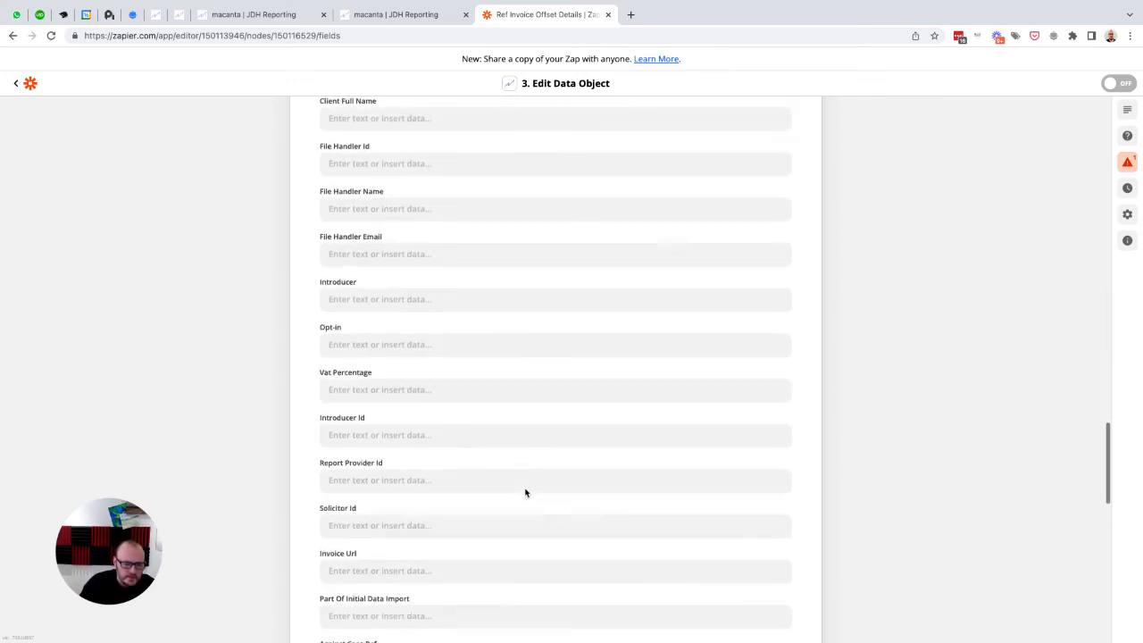
{"action": "scroll", "coordinate": [525, 492], "scroll_direction": "down", "scroll_amount": 4}
{"action": "scroll", "coordinate": [525, 492], "scroll_direction": "down", "scroll_amount": 2}
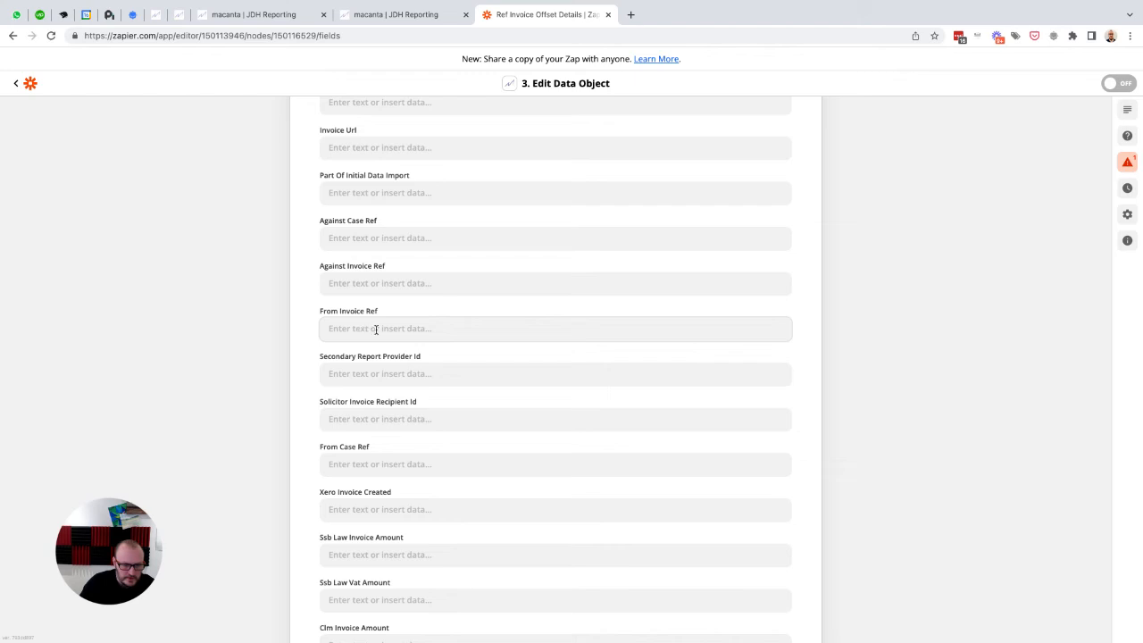
{"action": "left_click", "coordinate": [382, 464]}
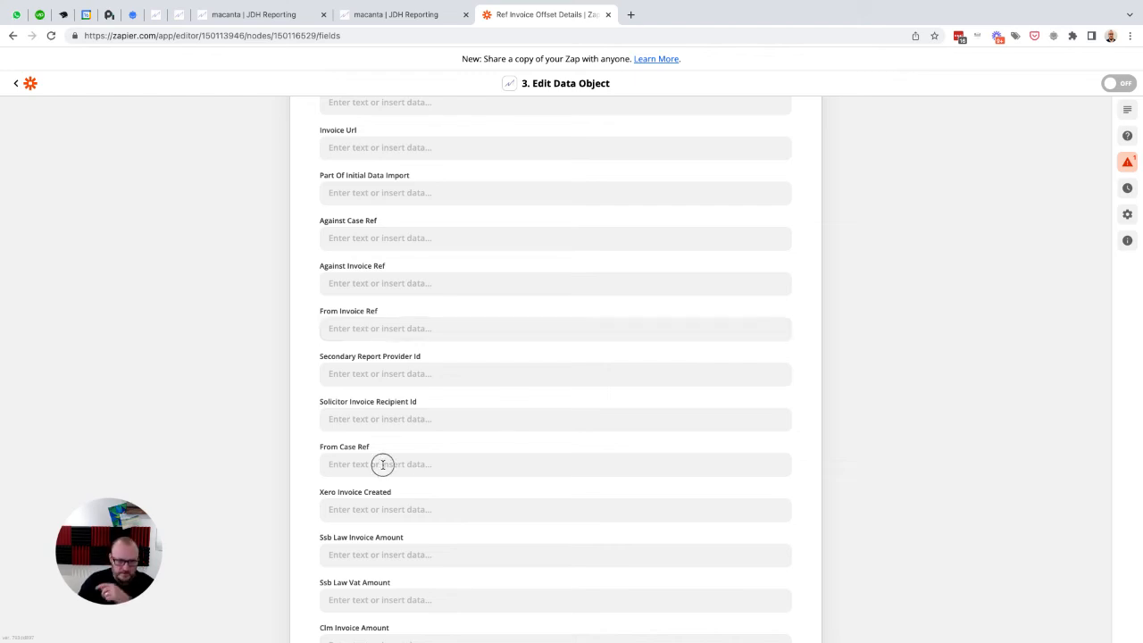
{"action": "left_click", "coordinate": [386, 557]}
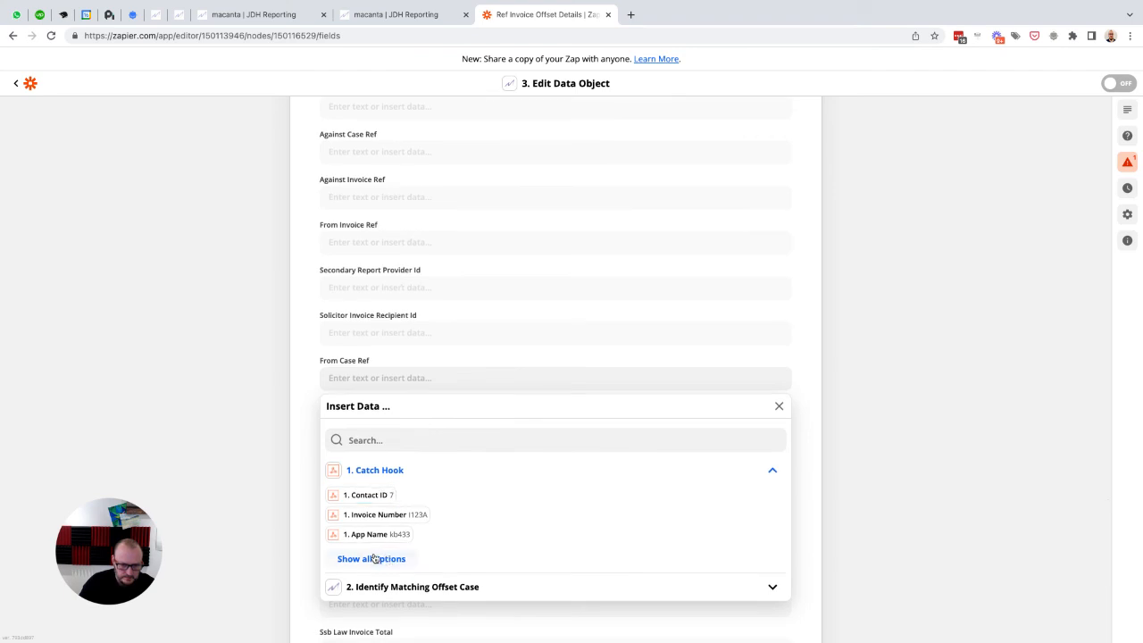
{"action": "left_click", "coordinate": [374, 559]}
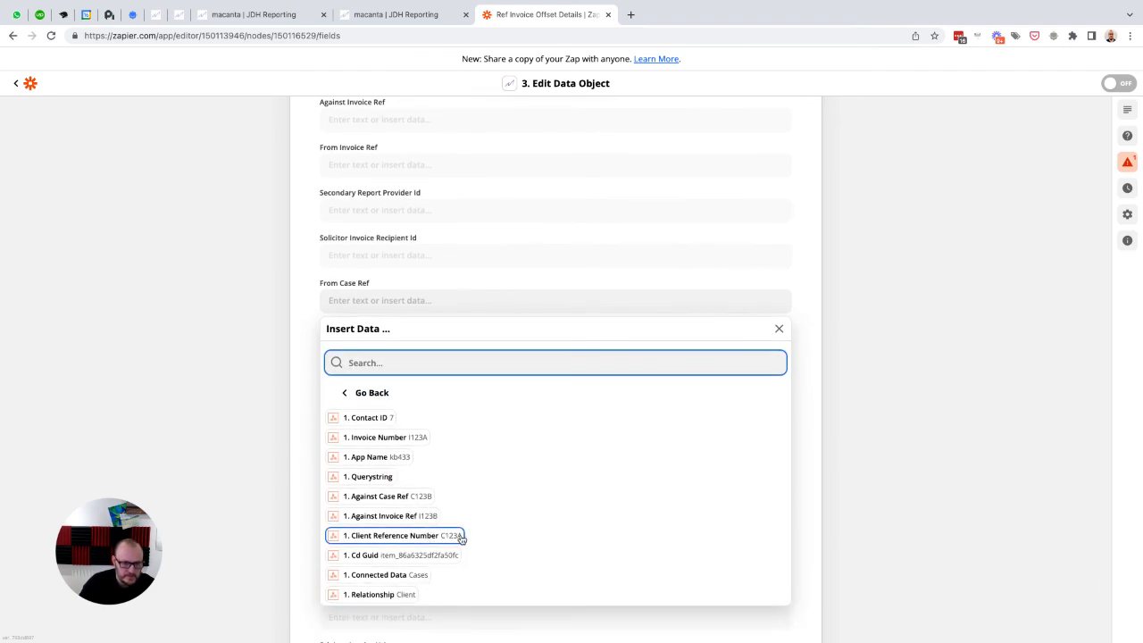
{"action": "left_click", "coordinate": [386, 536]}
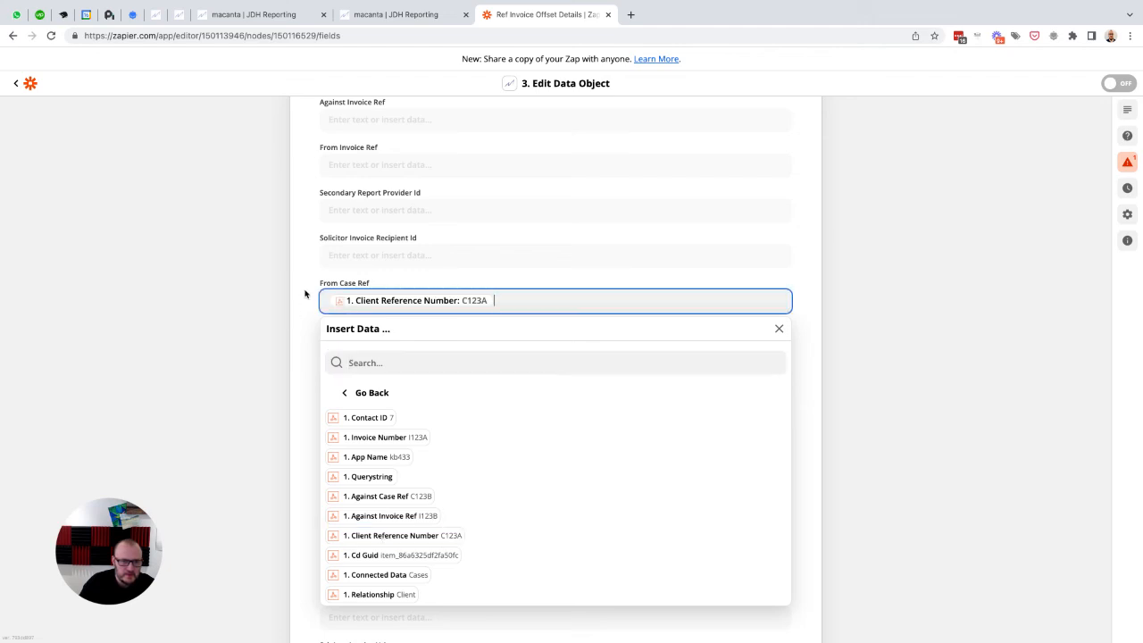
Step: Map From Invoice Ref to Invoice Number from the Catch Hook and accept the action setup
{"action": "left_click", "coordinate": [366, 165]}
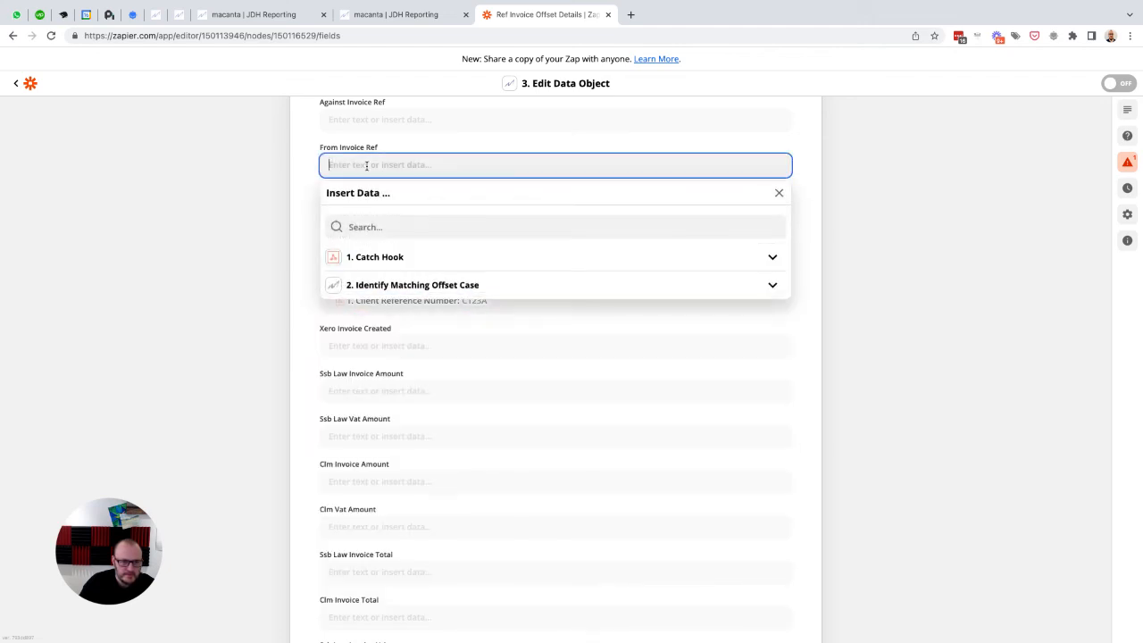
{"action": "left_click", "coordinate": [401, 258]}
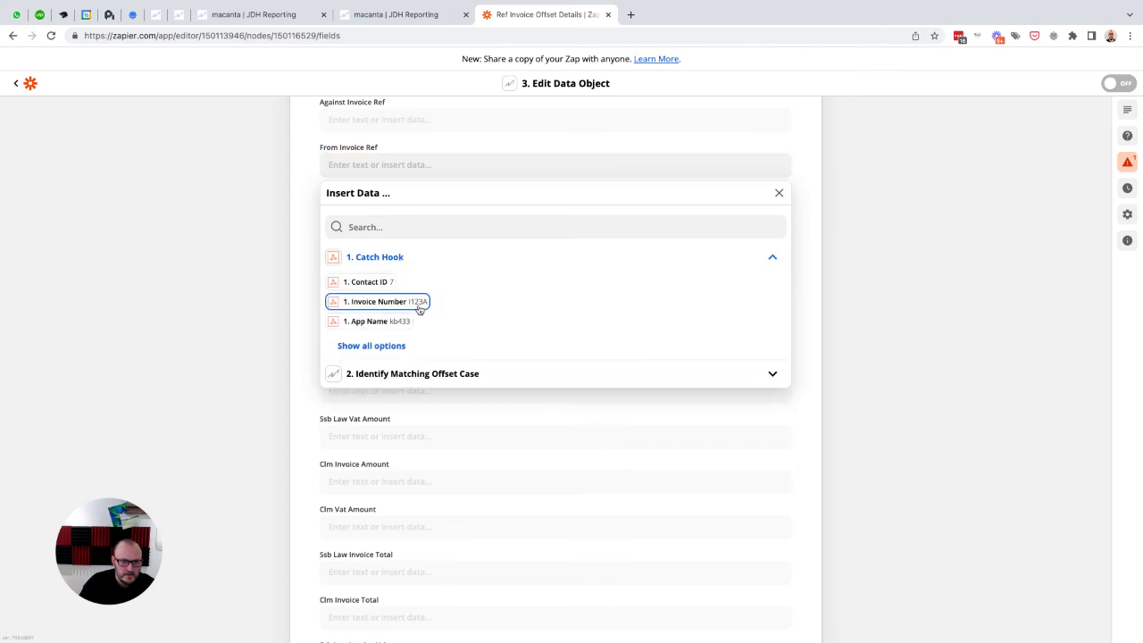
{"action": "left_click", "coordinate": [375, 343]}
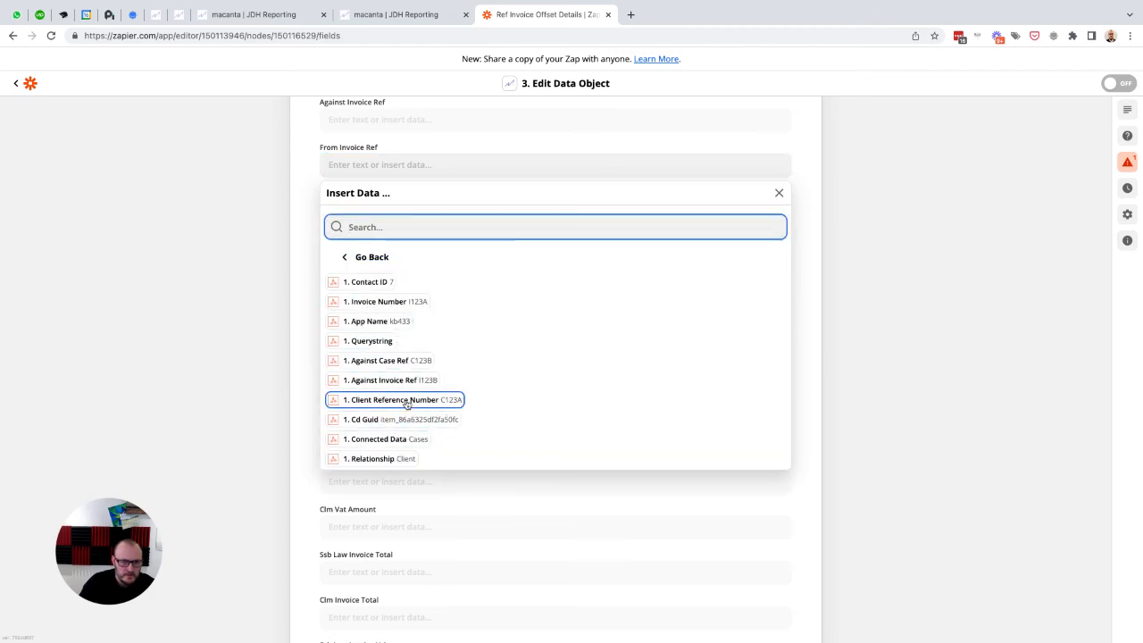
{"action": "left_click", "coordinate": [389, 303]}
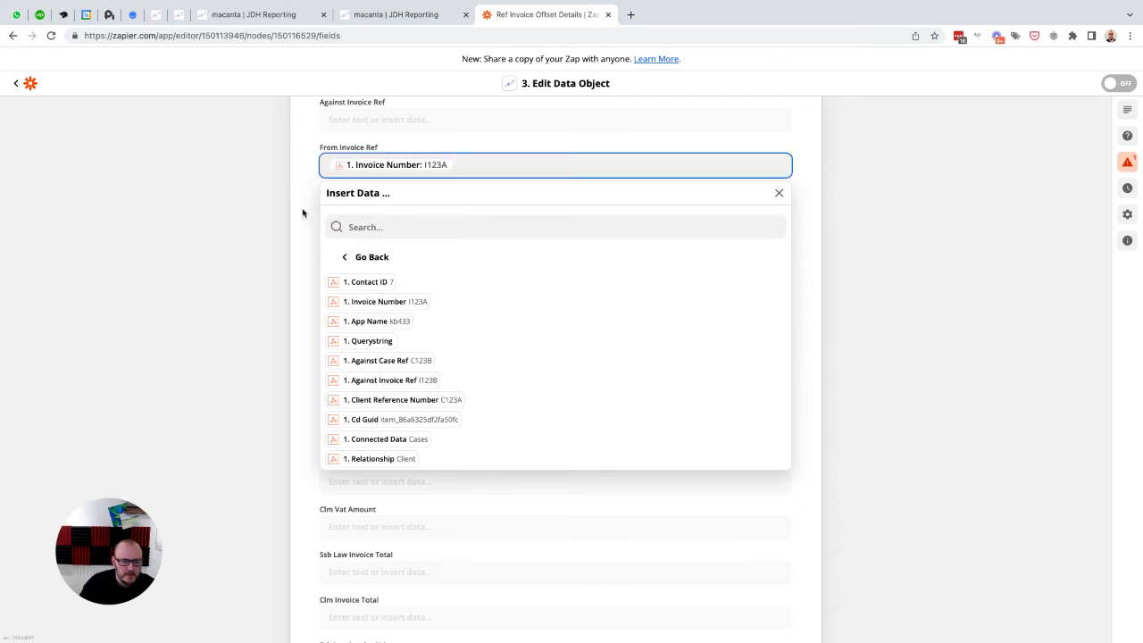
{"action": "key", "text": "Tab"}
{"action": "left_click", "coordinate": [301, 246]}
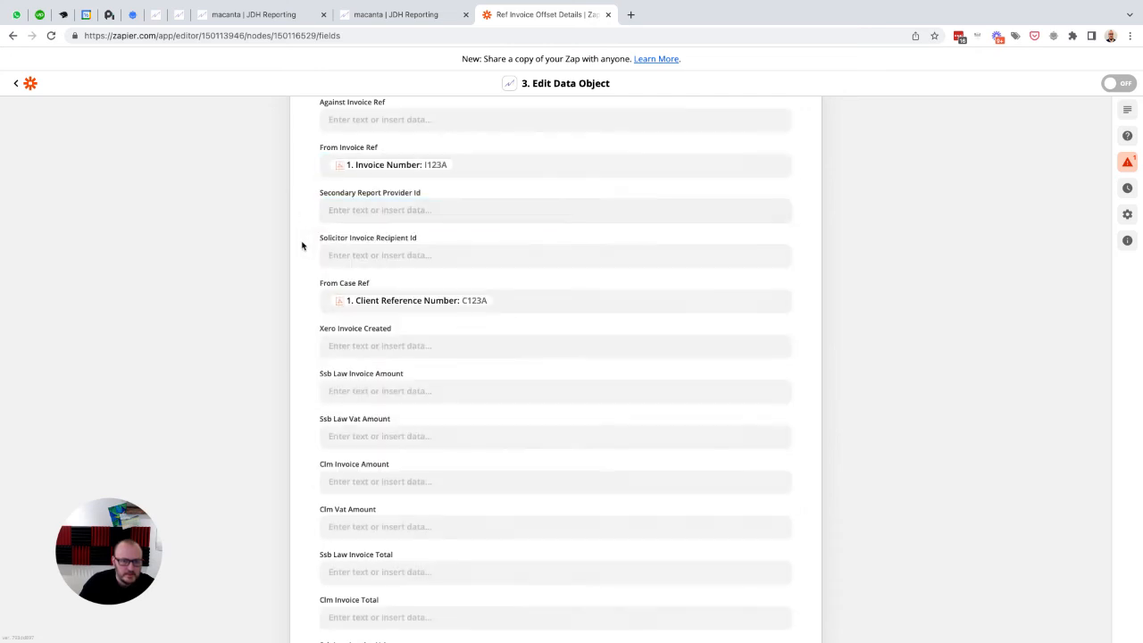
{"action": "scroll", "coordinate": [534, 222], "scroll_direction": "up", "scroll_amount": 3}
{"action": "scroll", "coordinate": [534, 223], "scroll_direction": "down", "scroll_amount": 5}
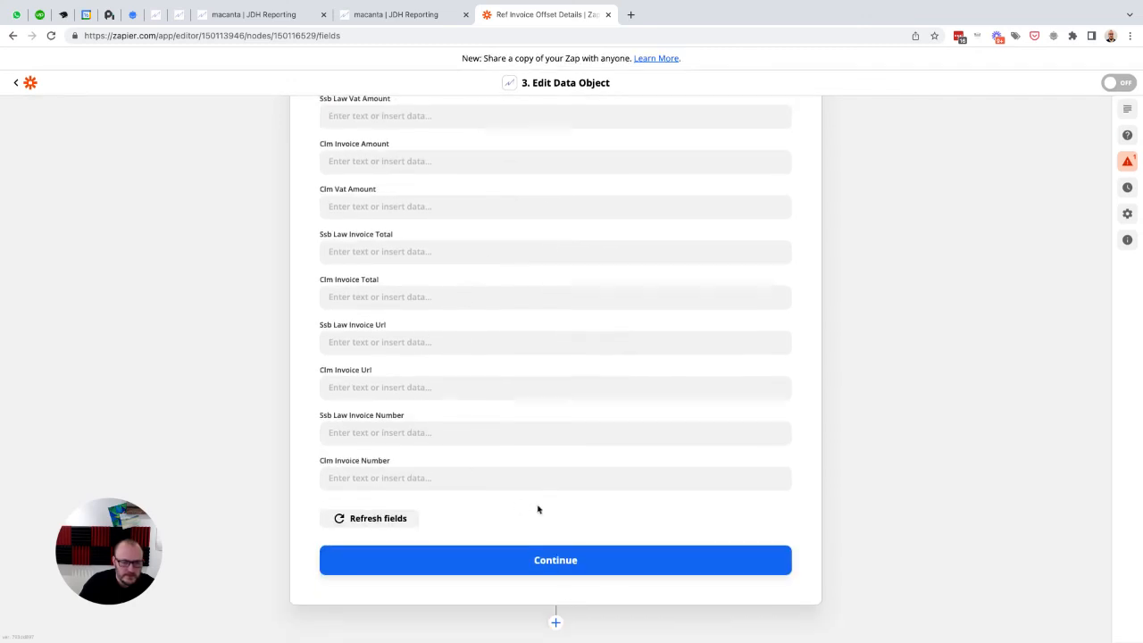
{"action": "left_click", "coordinate": [542, 561]}
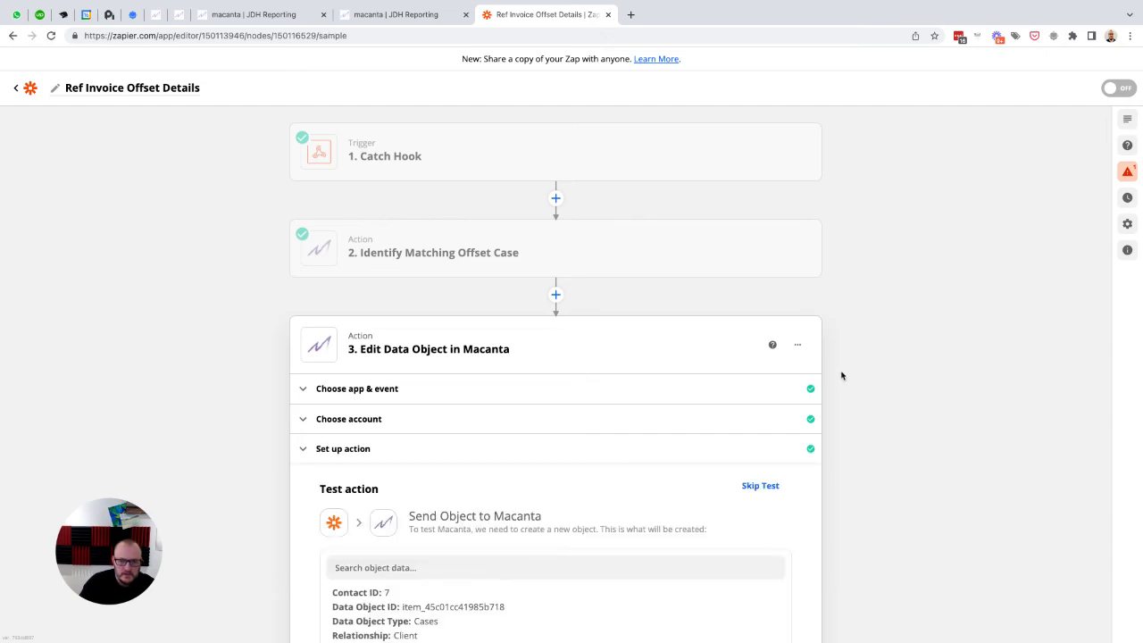
Step: Rename the Edit Data Object step as Update Offset From Values
{"action": "left_click", "coordinate": [799, 346]}
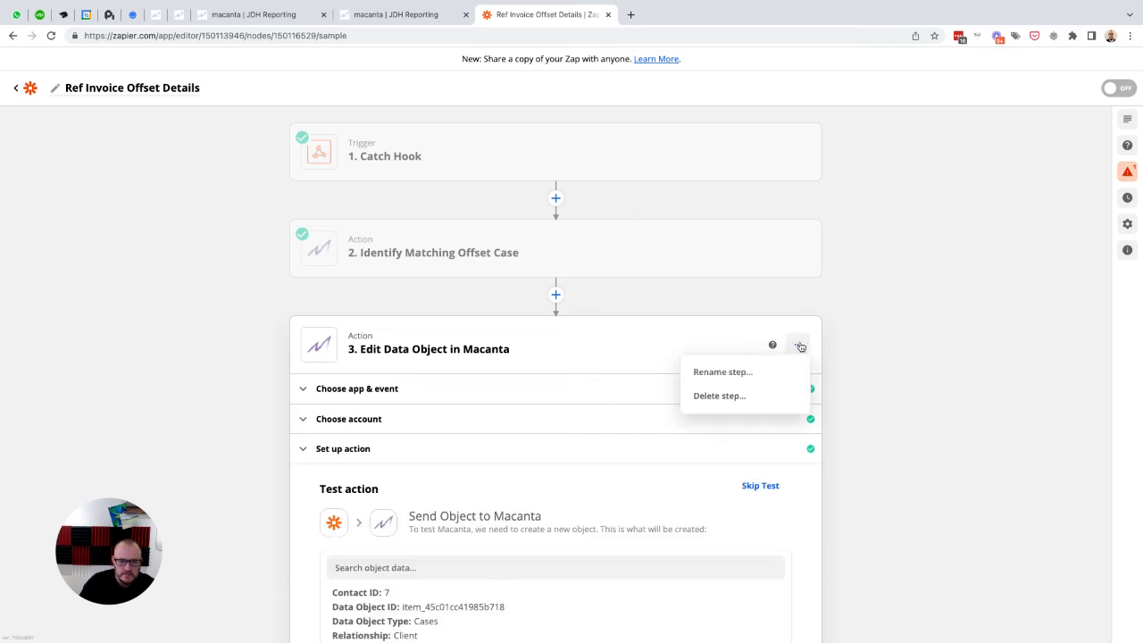
{"action": "left_click", "coordinate": [731, 371]}
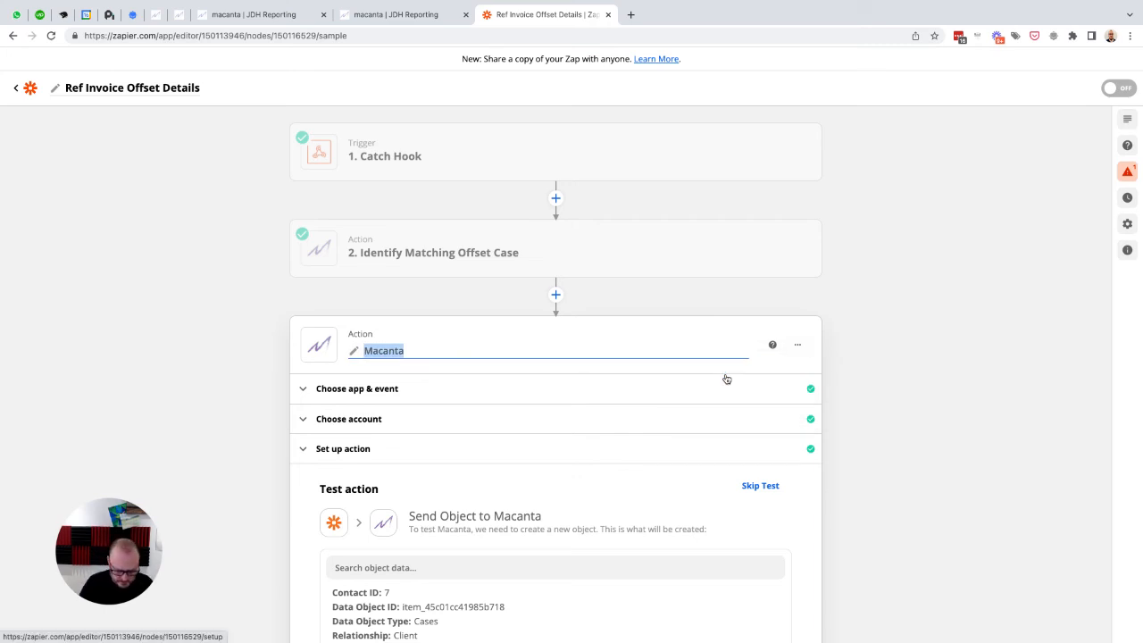
{"action": "type", "text": "Update "}
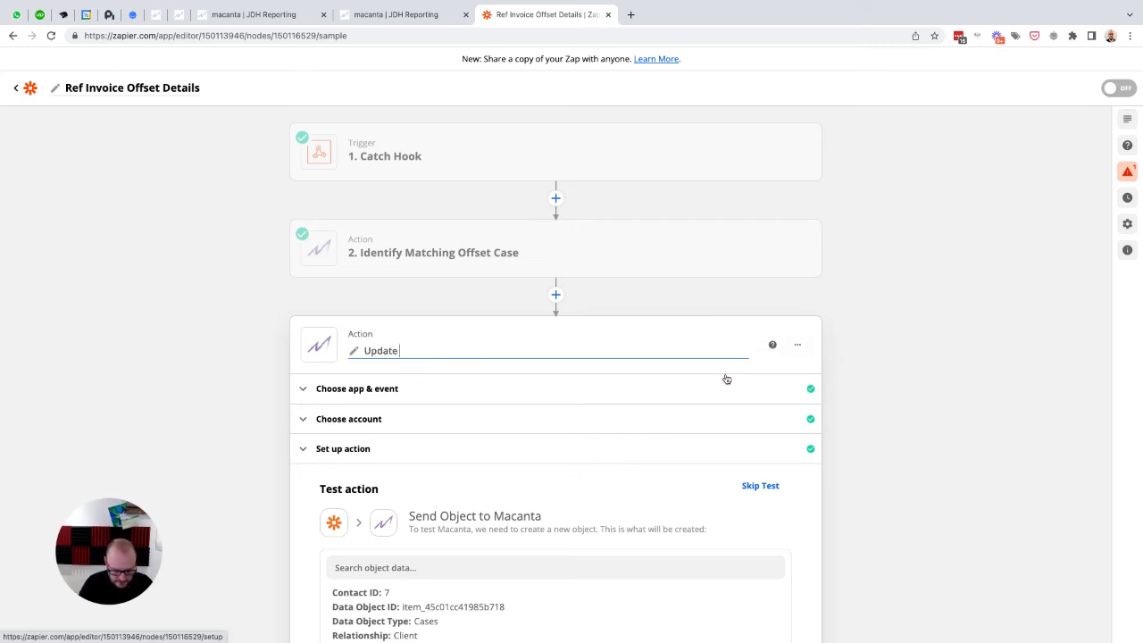
{"action": "type", "text": "Offset F"}
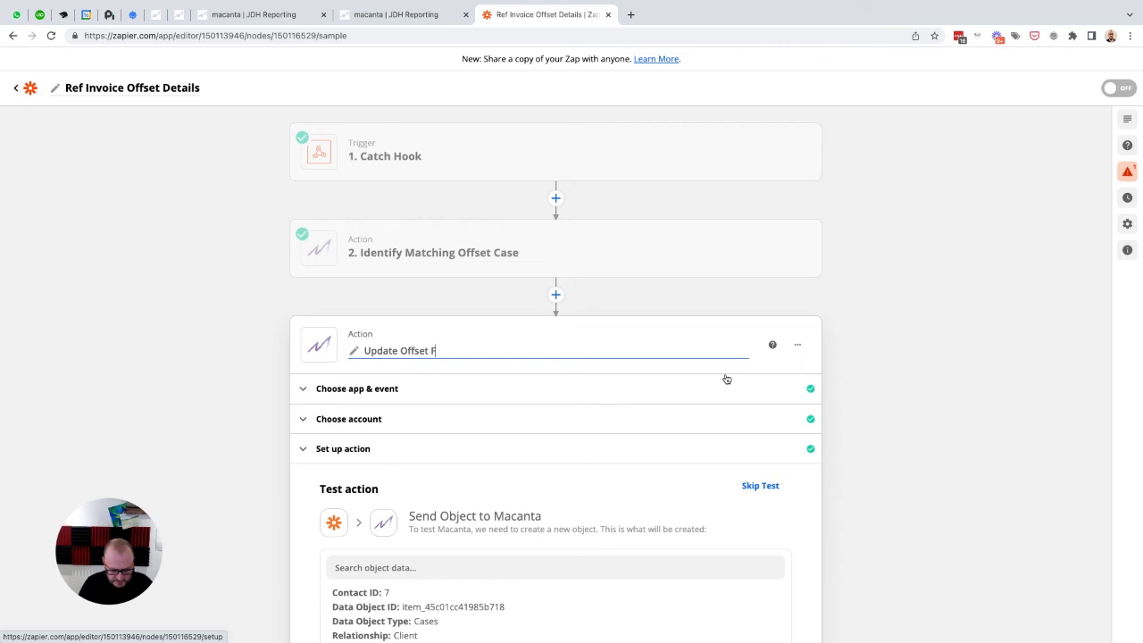
{"action": "type", "text": "rom Values"}
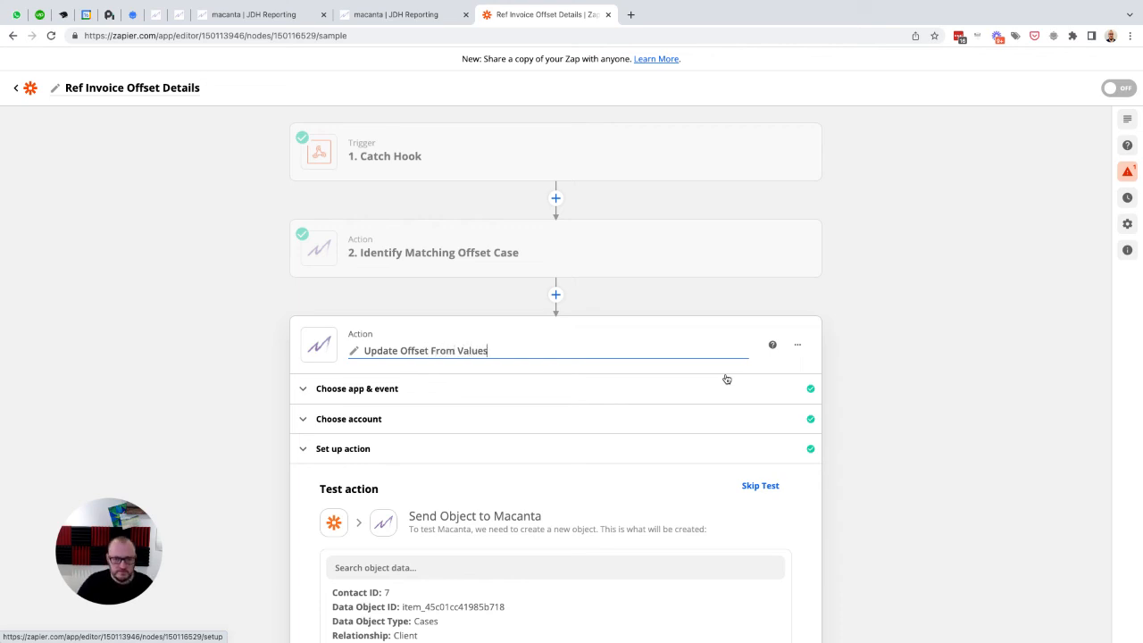
{"action": "key", "text": "Return"}
Step: Test the Update Offset From Values action and review its result
{"action": "scroll", "coordinate": [652, 344], "scroll_direction": "down", "scroll_amount": 2}
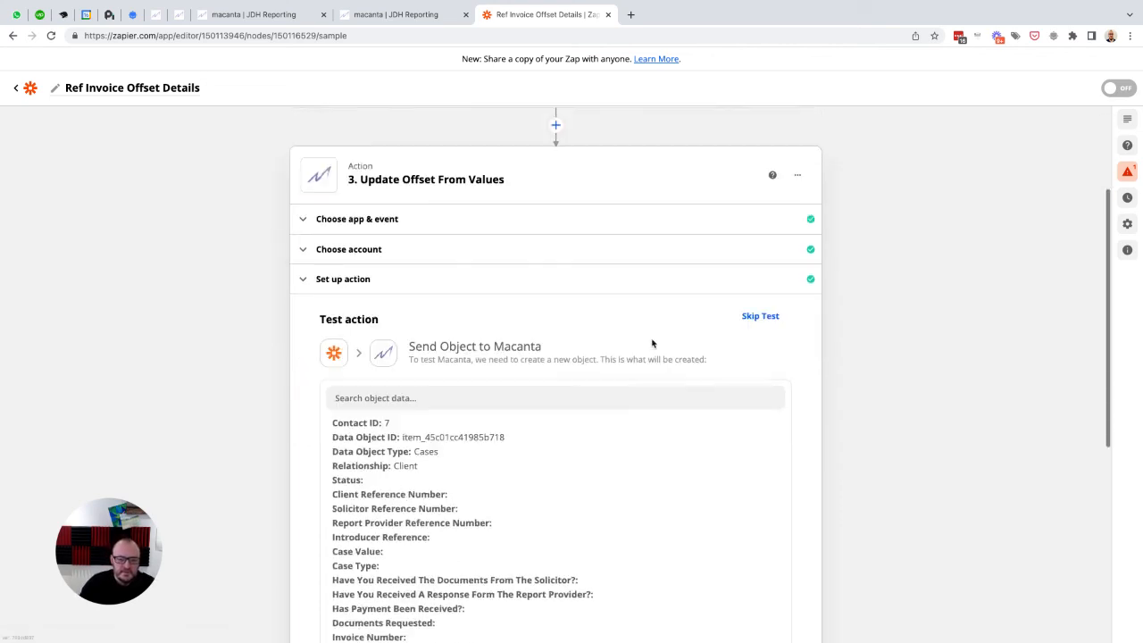
{"action": "scroll", "coordinate": [652, 343], "scroll_direction": "down", "scroll_amount": 2}
{"action": "scroll", "coordinate": [301, 498], "scroll_direction": "down", "scroll_amount": 3}
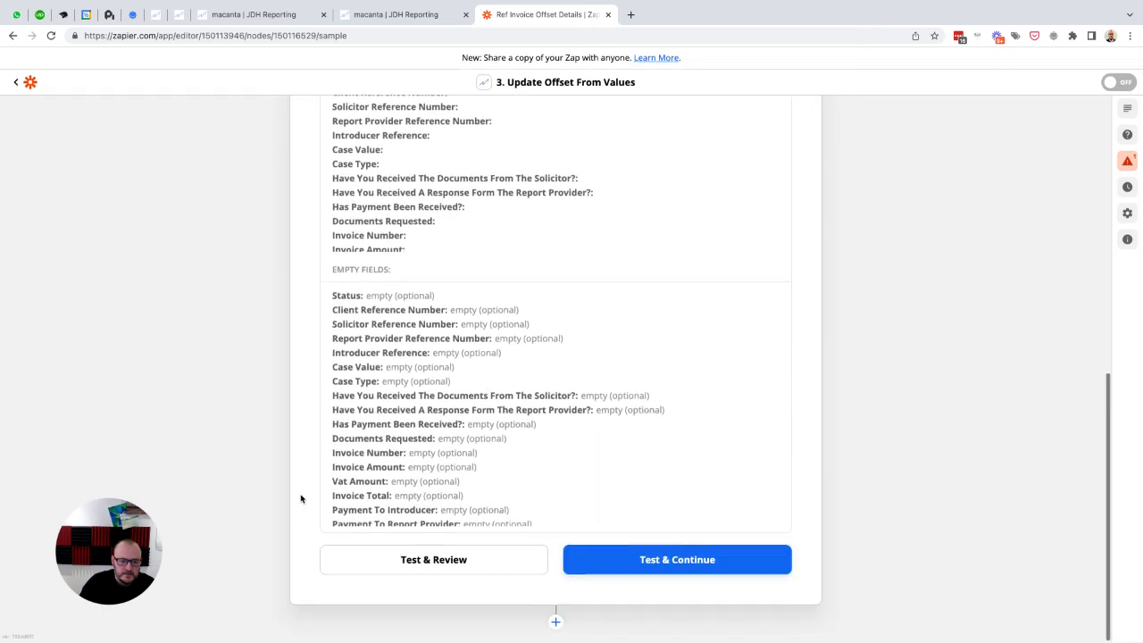
{"action": "left_click", "coordinate": [408, 559]}
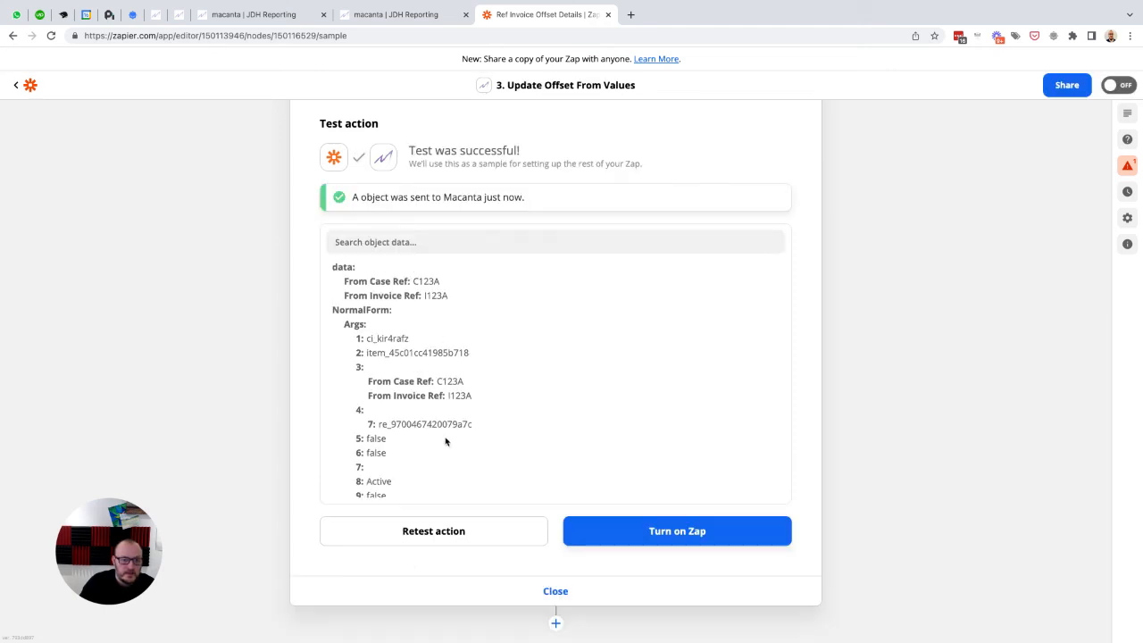
Step: Switch to the contact's record in Macanta and check the Invoice Offset Details of the second listed case
{"action": "left_click", "coordinate": [266, 21]}
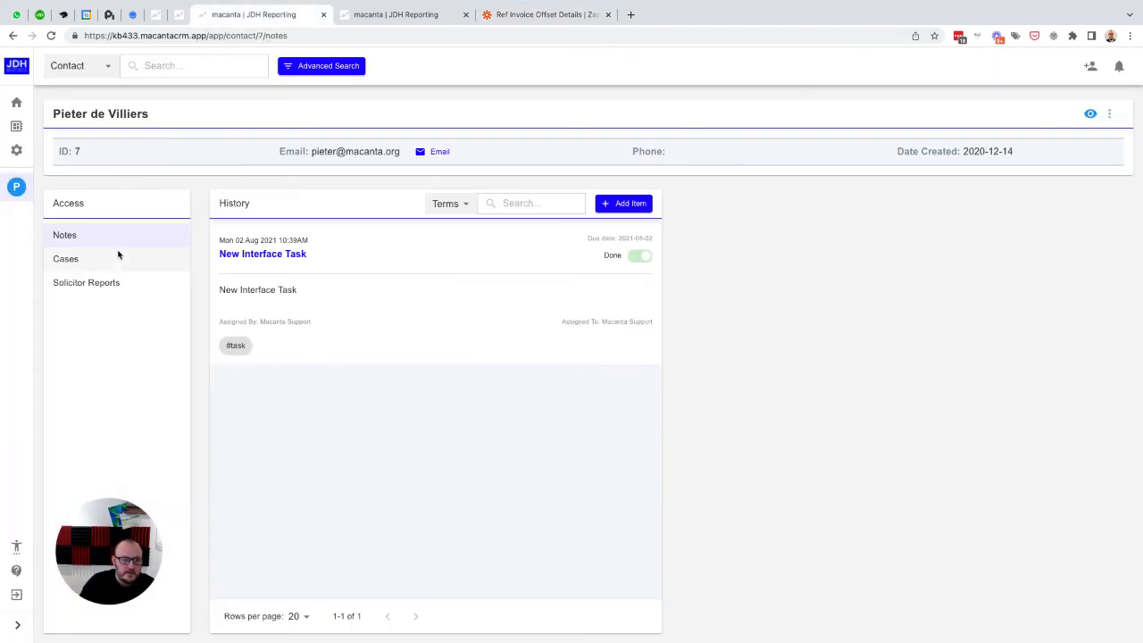
{"action": "left_click", "coordinate": [93, 263]}
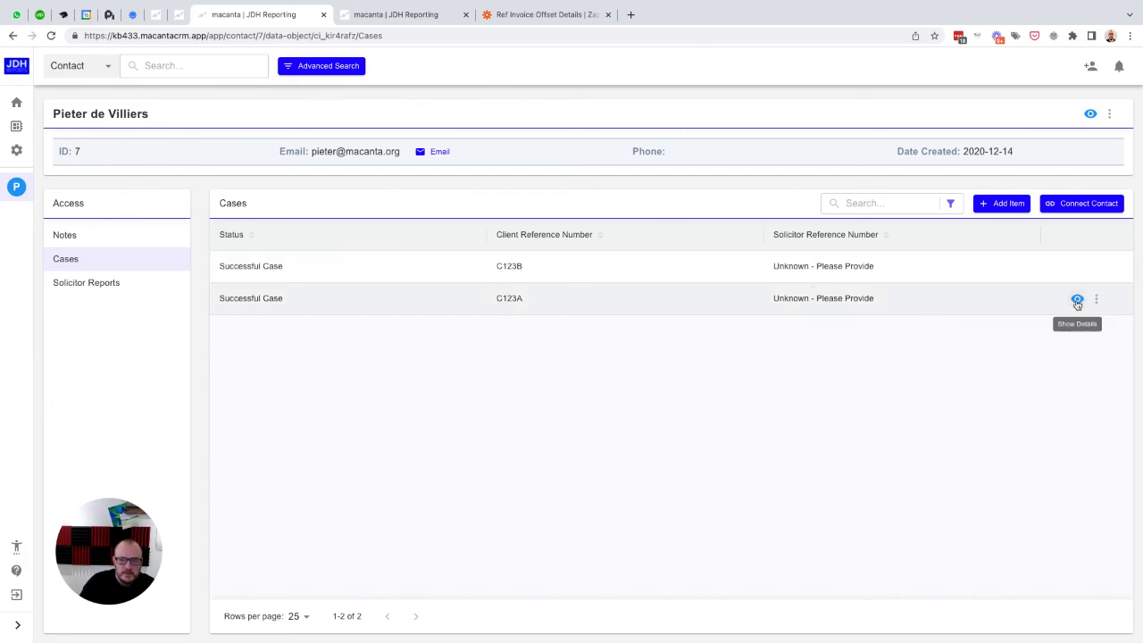
{"action": "left_click", "coordinate": [1078, 301]}
{"action": "left_click", "coordinate": [375, 123]}
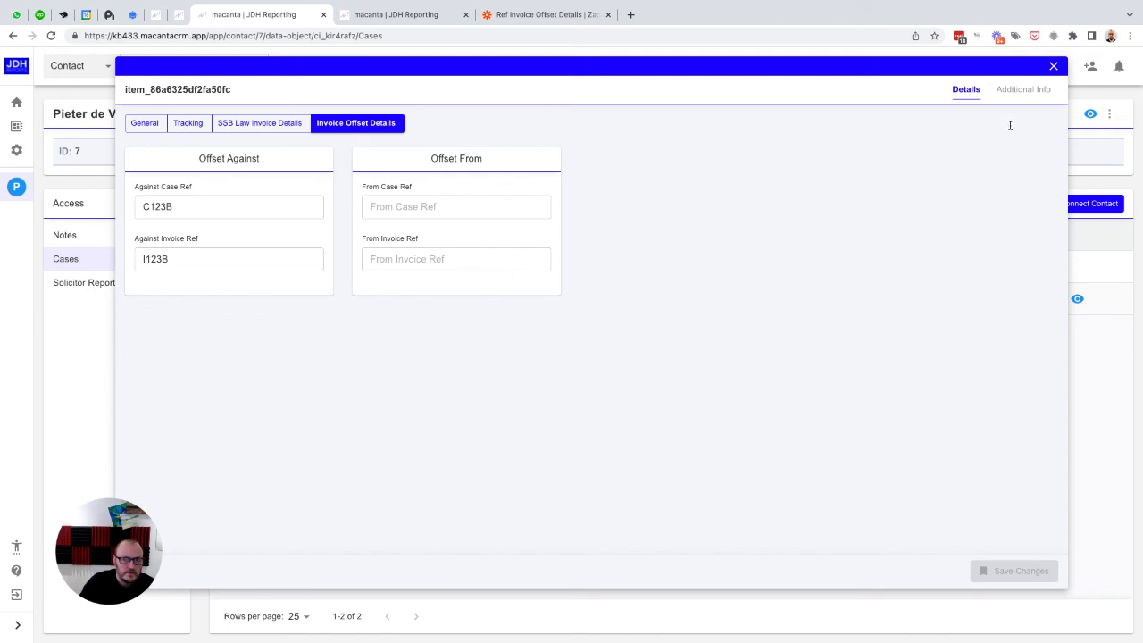
{"action": "left_click", "coordinate": [1053, 66]}
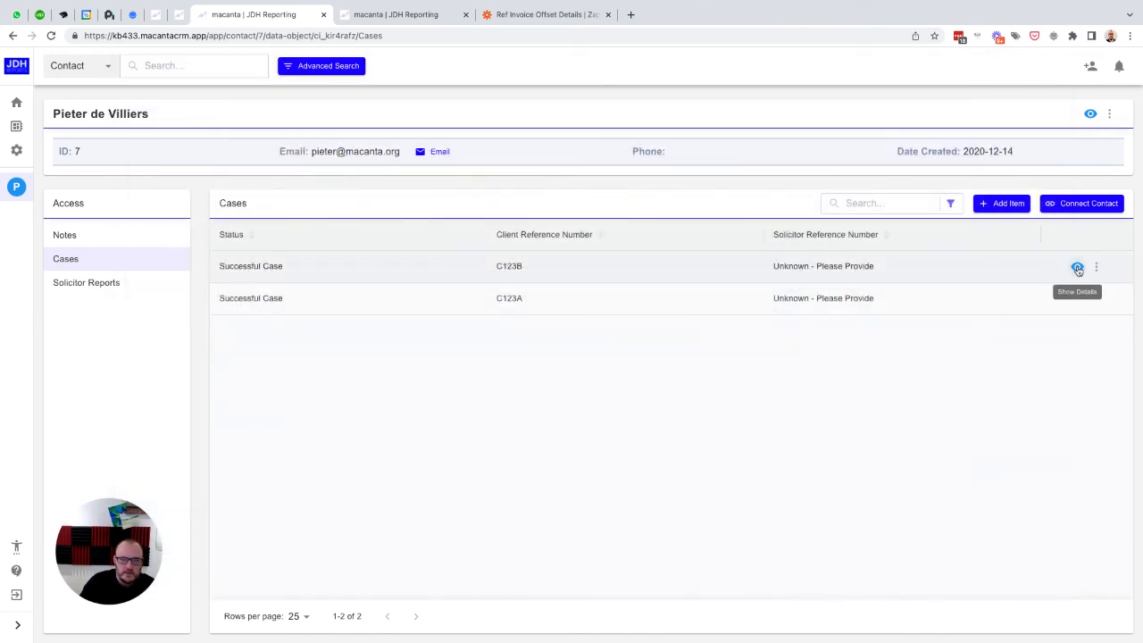
Step: Check the Offset From values in the Invoice Offset Details of the first listed case
{"action": "left_click", "coordinate": [1077, 268]}
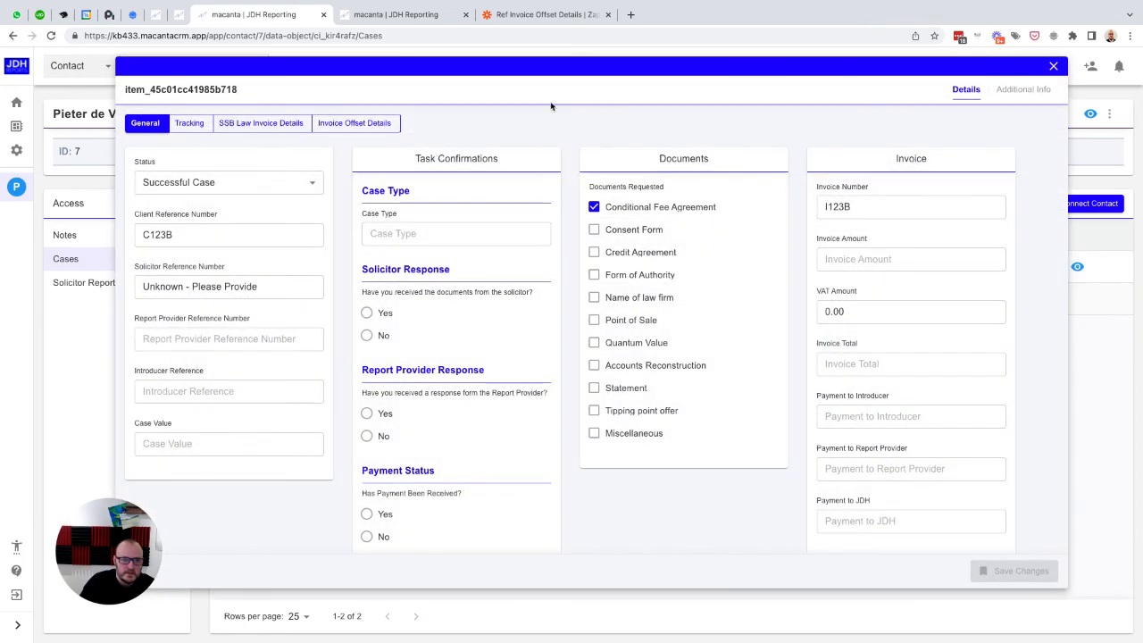
{"action": "left_click", "coordinate": [357, 122]}
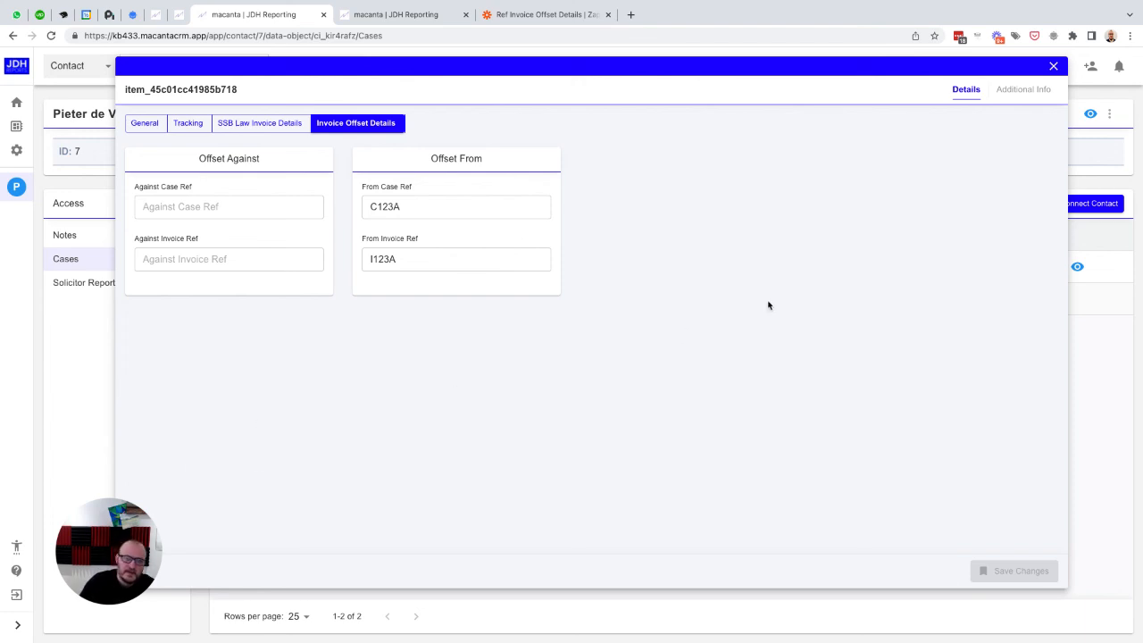
{"action": "left_click", "coordinate": [1054, 67]}
Step: Switch to the Macanta automation admin and set the Against Case Ref is Not Null trigger condition to restart after never
{"action": "left_click", "coordinate": [405, 16]}
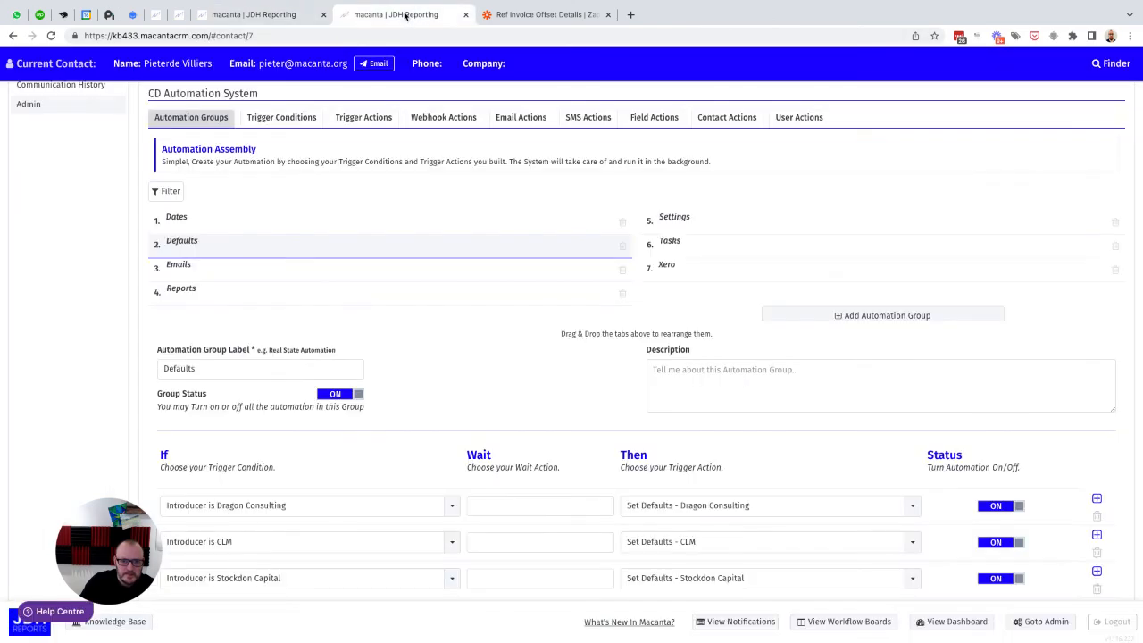
{"action": "scroll", "coordinate": [439, 375], "scroll_direction": "up", "scroll_amount": 1}
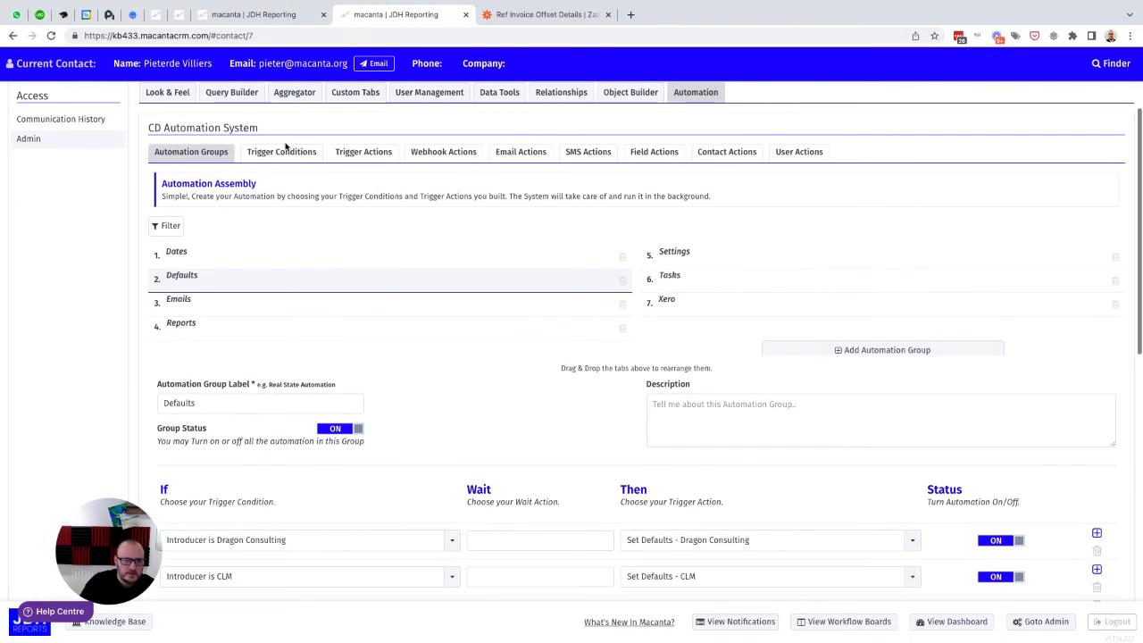
{"action": "left_click", "coordinate": [285, 153]}
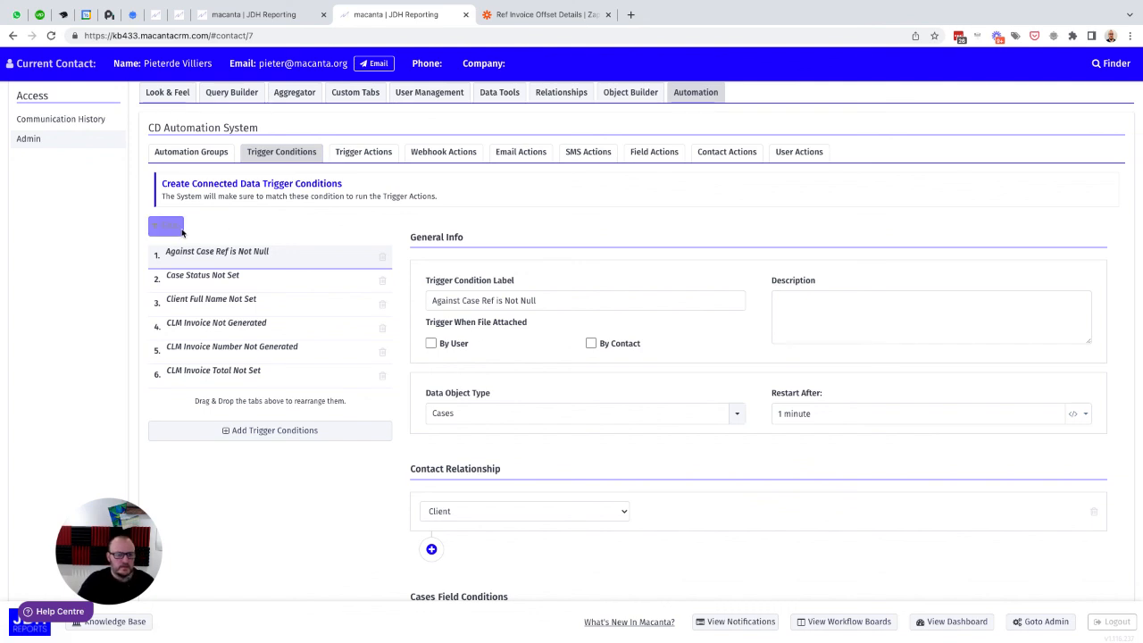
{"action": "left_click_drag", "start_coordinate": [821, 413], "coordinate": [766, 413]}
{"action": "type", "text": "never"}
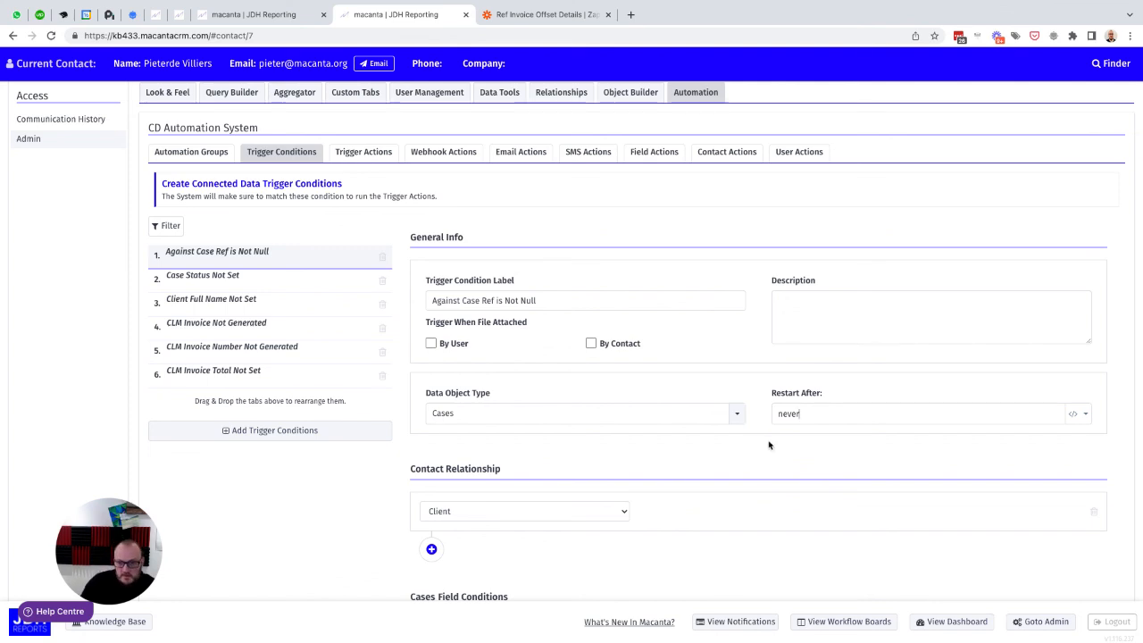
{"action": "scroll", "coordinate": [769, 444], "scroll_direction": "down", "scroll_amount": 2}
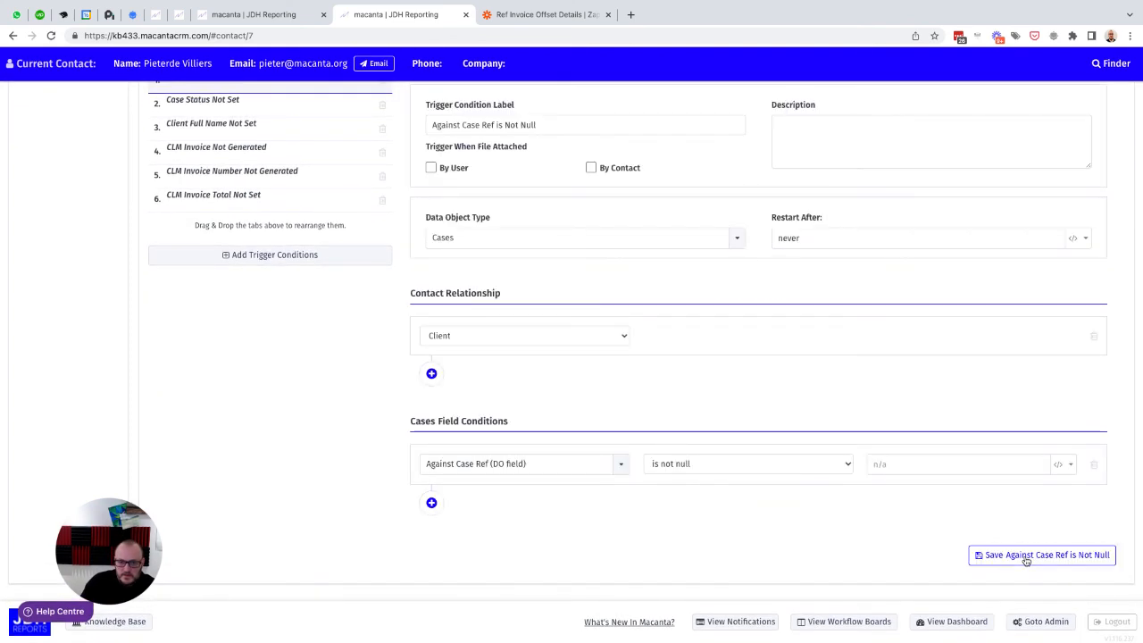
Step: Switch to Zapier and turn on the Ref Invoice Offset Details Zap, retrying the activation after closing the error details
{"action": "left_click", "coordinate": [558, 18]}
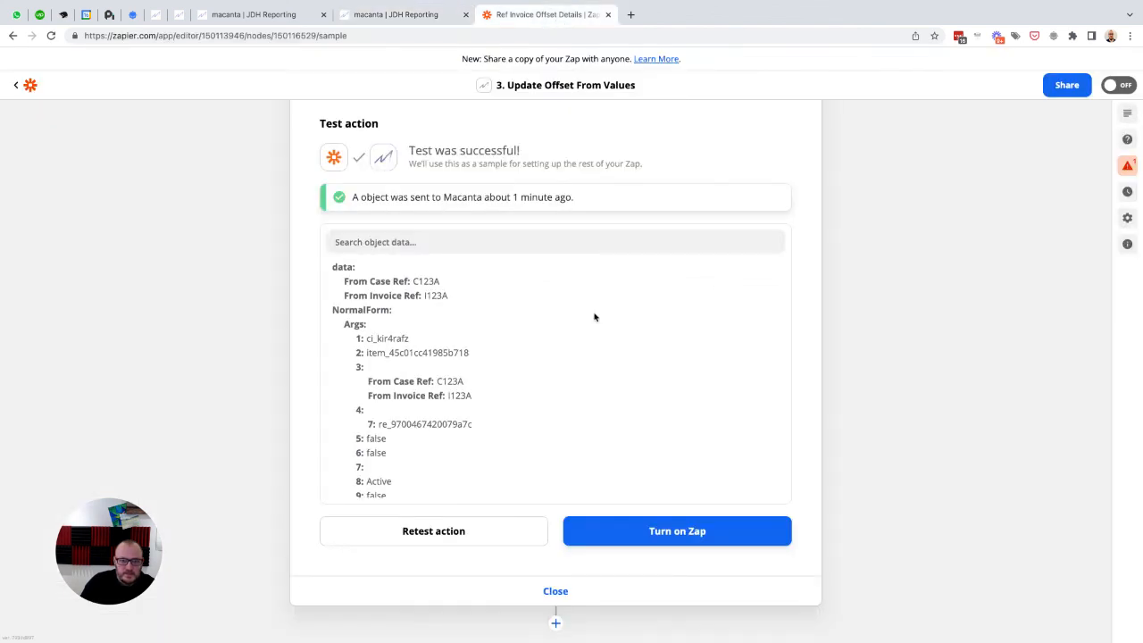
{"action": "left_click", "coordinate": [647, 531]}
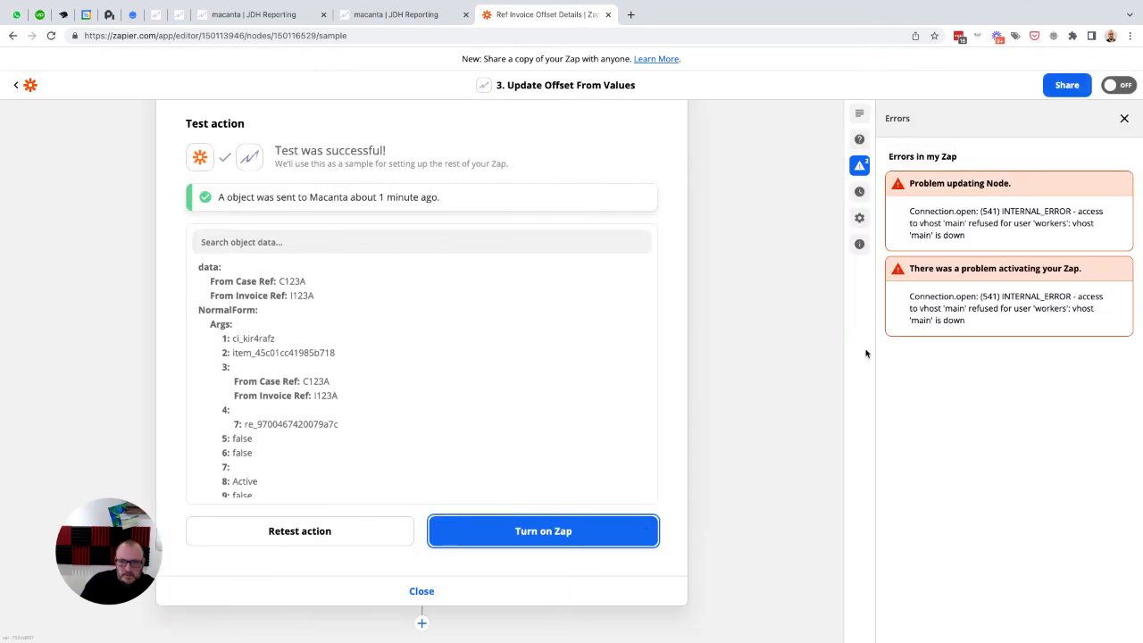
{"action": "scroll", "coordinate": [668, 317], "scroll_direction": "up", "scroll_amount": 5}
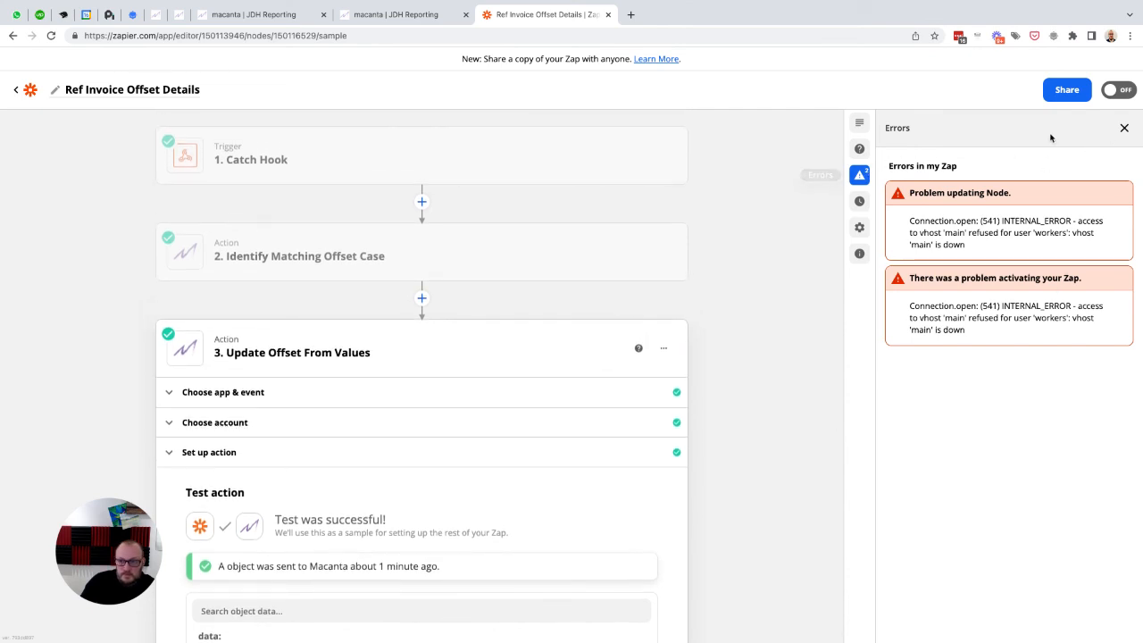
{"action": "left_click", "coordinate": [1124, 128]}
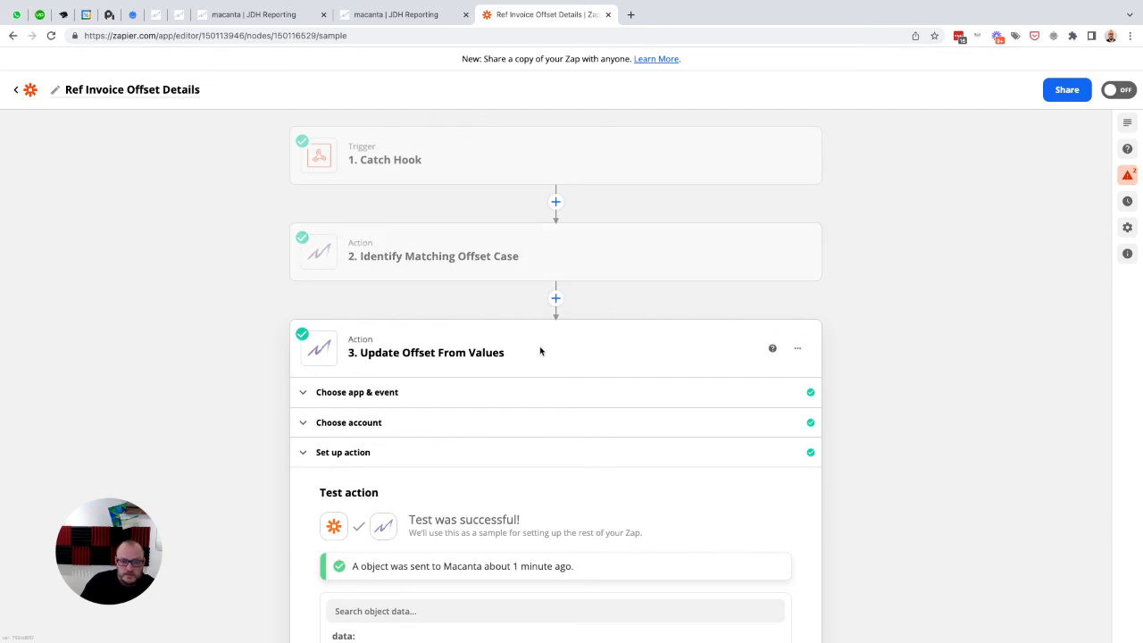
{"action": "left_click", "coordinate": [1127, 89]}
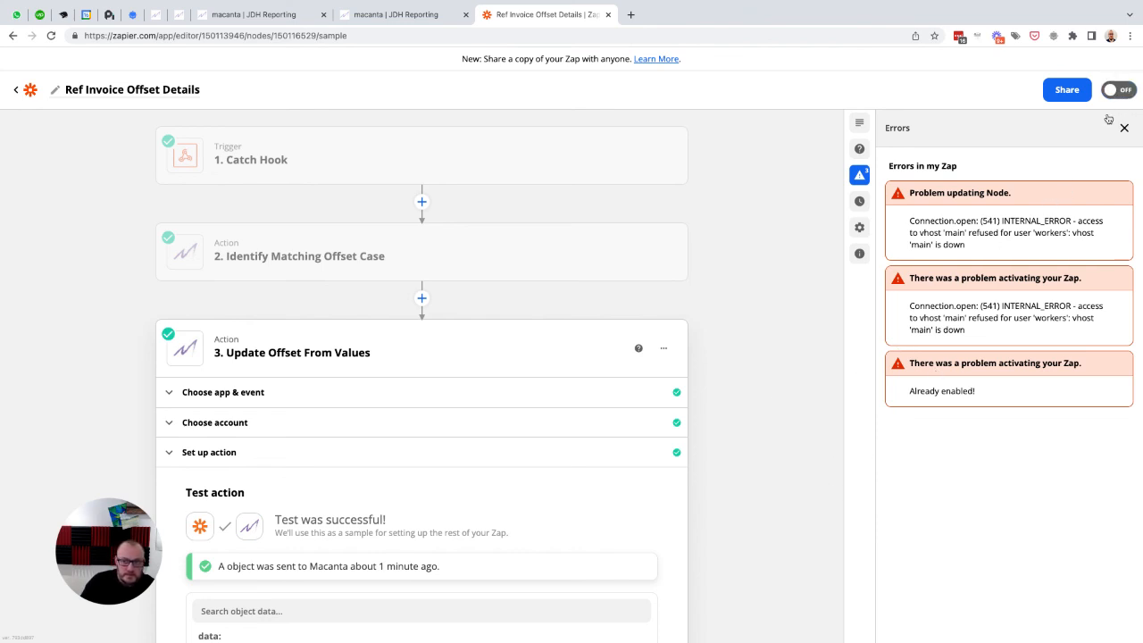
Step: Return to the list of Zaps and check the on/off status of Ref Invoice Offset Details
{"action": "left_click", "coordinate": [26, 93]}
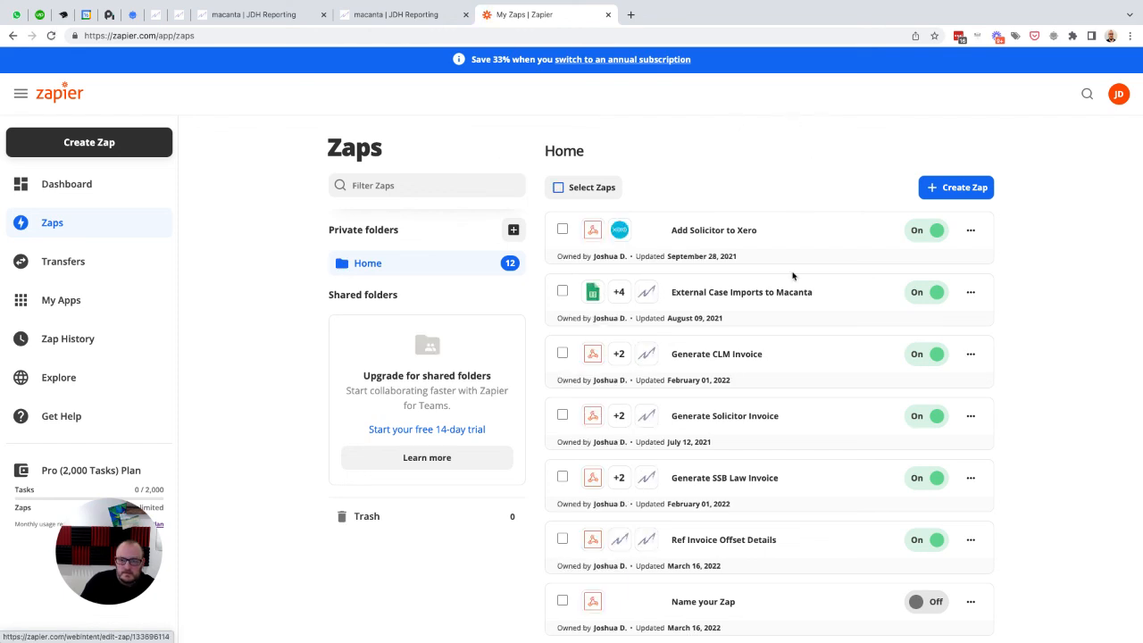
{"action": "scroll", "coordinate": [792, 275], "scroll_direction": "down", "scroll_amount": 2}
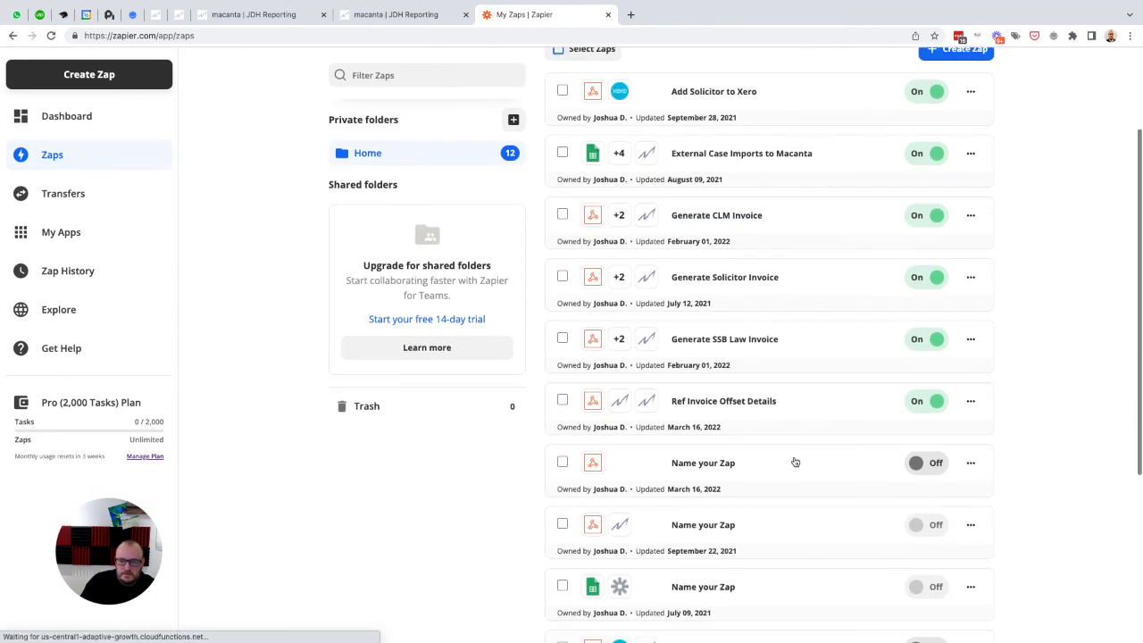
{"action": "scroll", "coordinate": [794, 464], "scroll_direction": "down", "scroll_amount": 1}
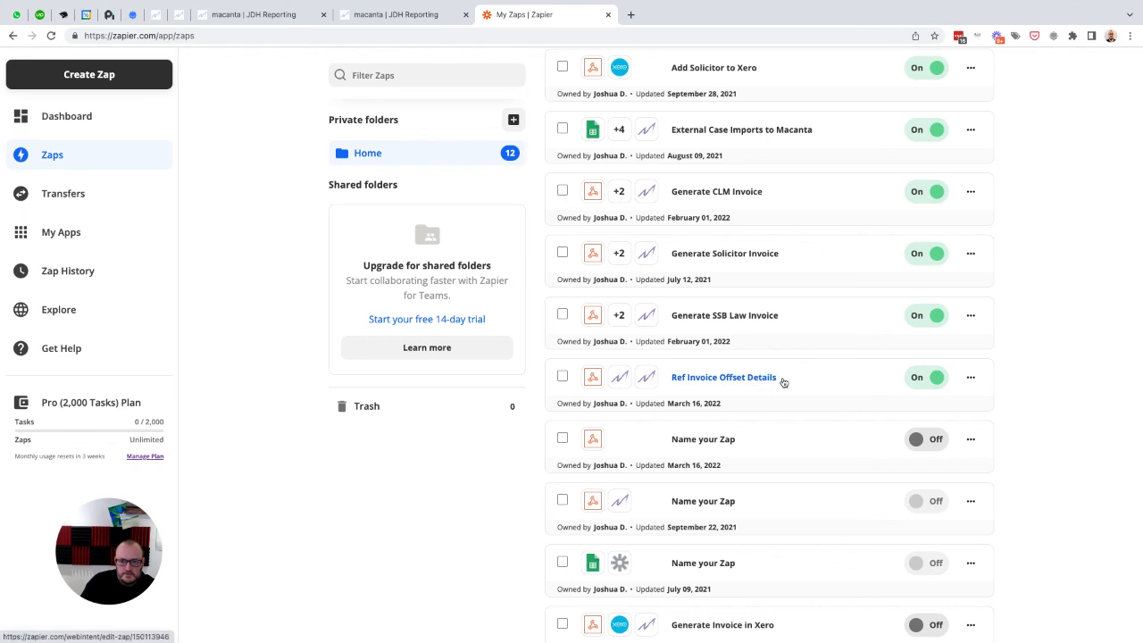
{"action": "scroll", "coordinate": [506, 503], "scroll_direction": "up", "scroll_amount": 3}
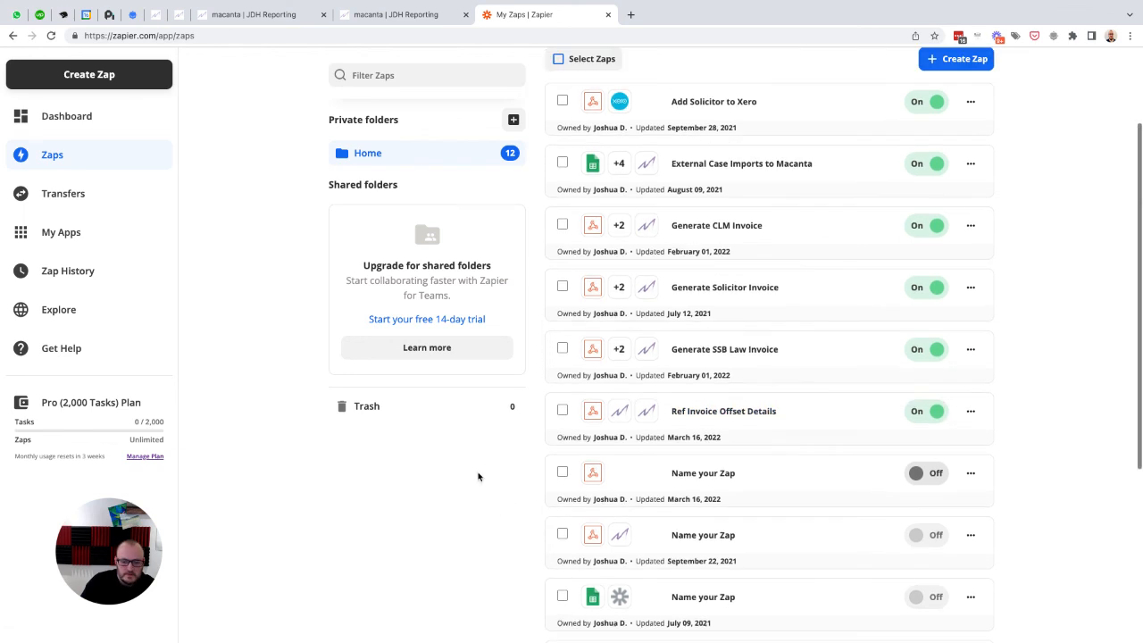
Step: Switch to the contact's cases in Macanta and review the Offset Against references of the second listed case
{"action": "left_click", "coordinate": [259, 16]}
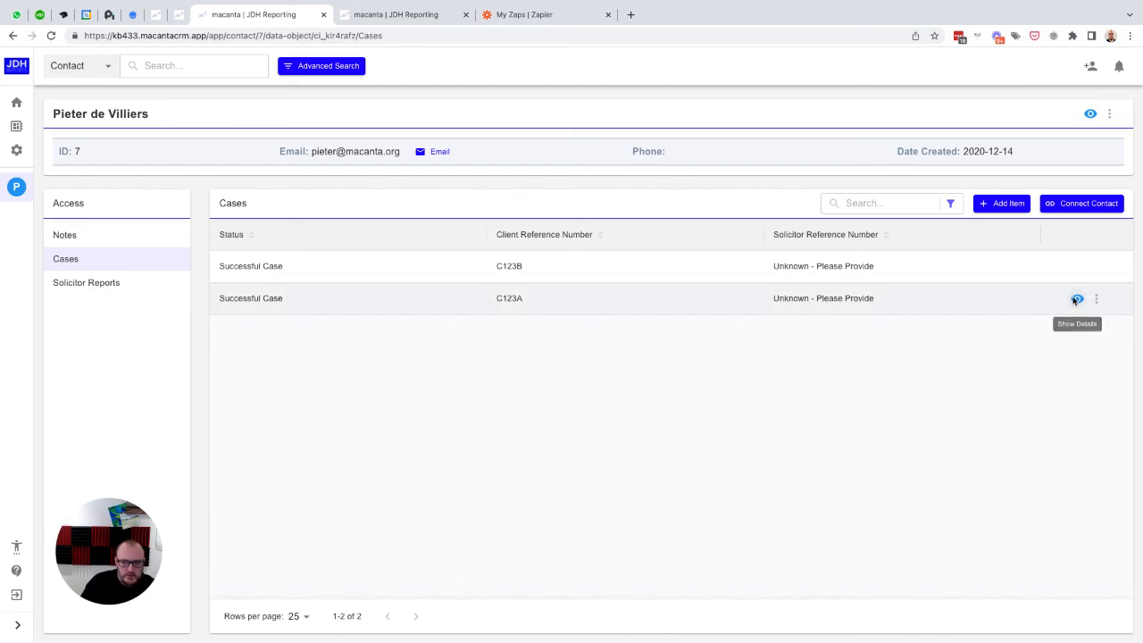
{"action": "left_click", "coordinate": [1076, 300]}
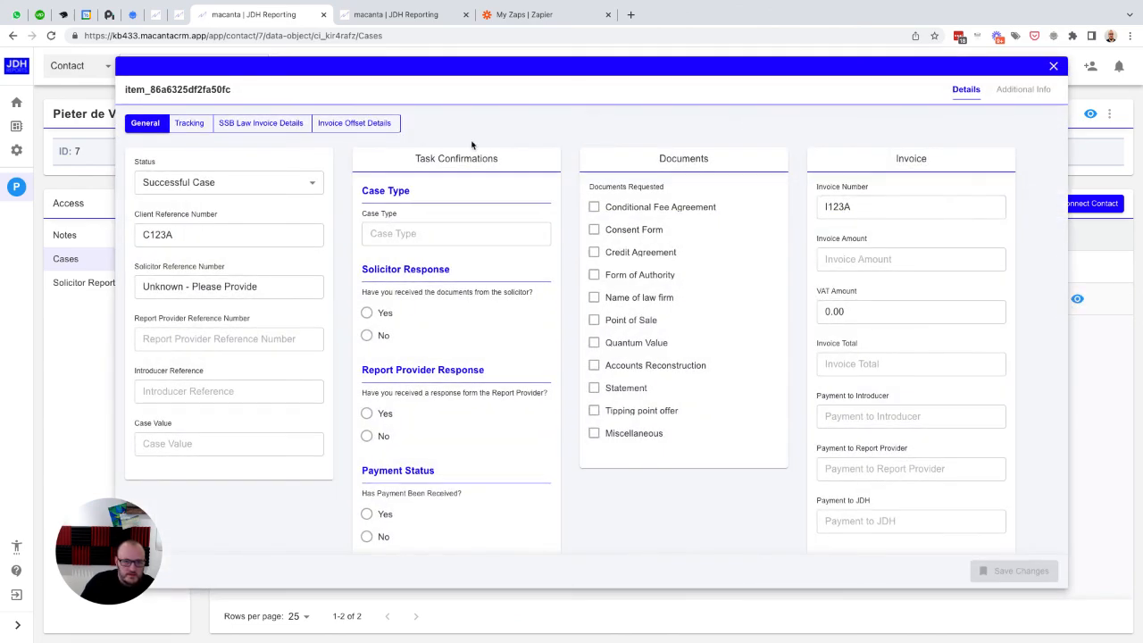
{"action": "left_click", "coordinate": [375, 124]}
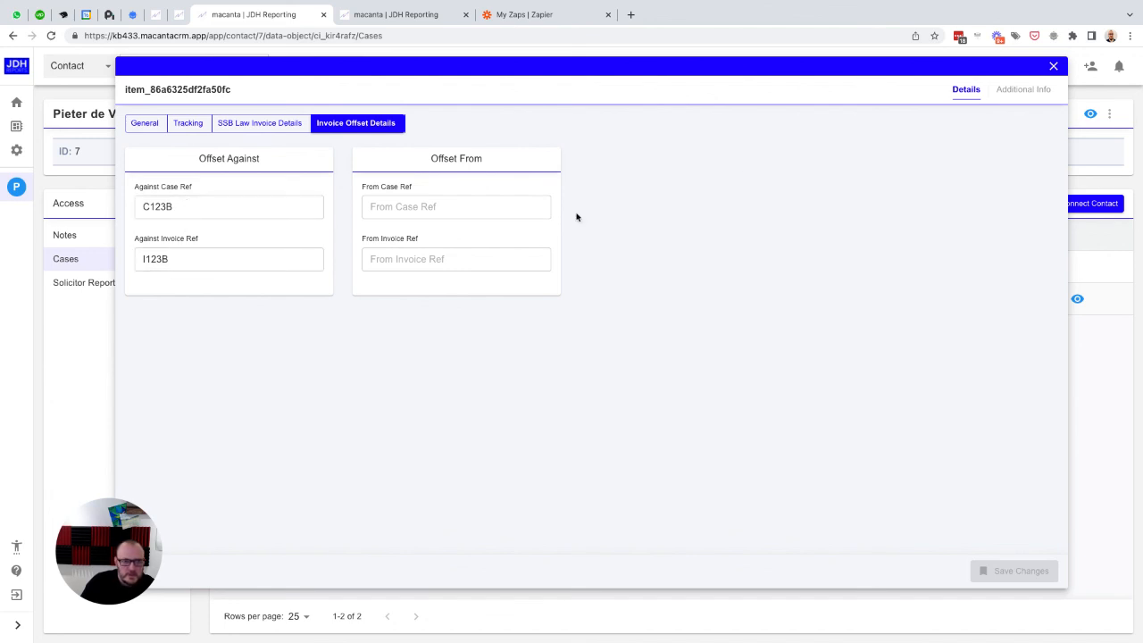
{"action": "double_click", "coordinate": [157, 207]}
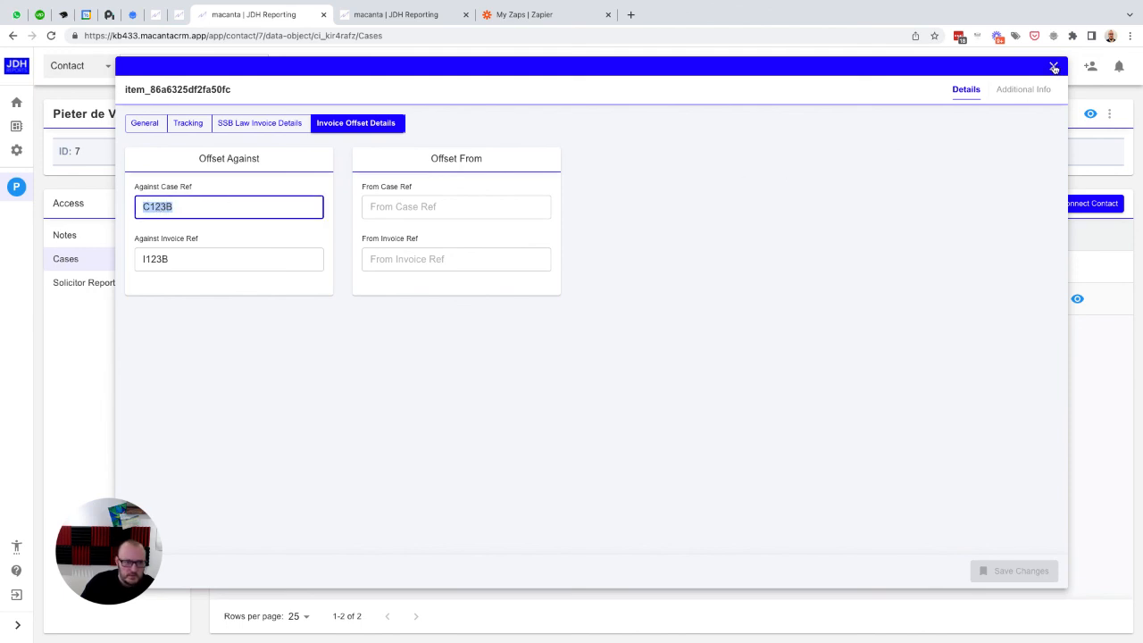
{"action": "left_click", "coordinate": [1054, 68]}
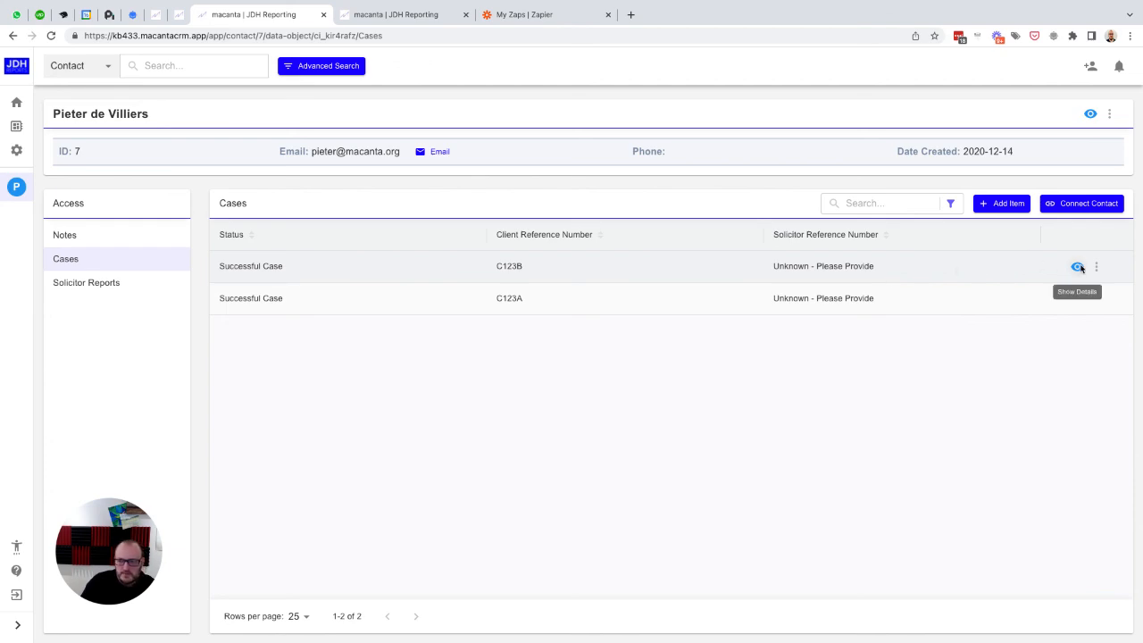
Step: Review the general details and the Offset From references of the first listed case
{"action": "left_click", "coordinate": [1078, 267]}
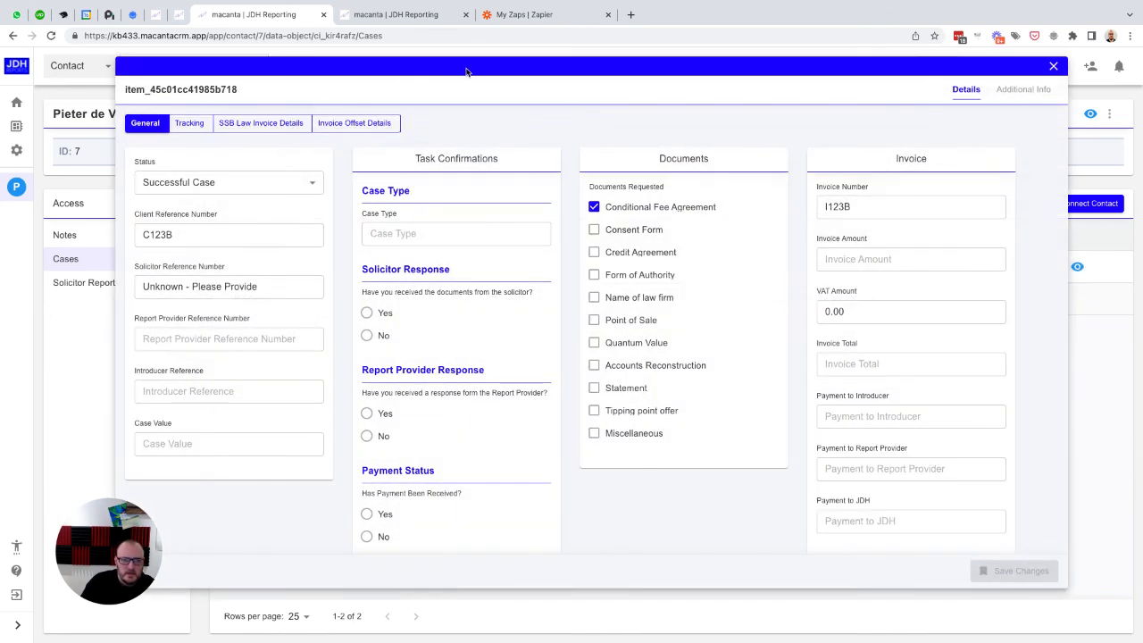
{"action": "left_click", "coordinate": [362, 125]}
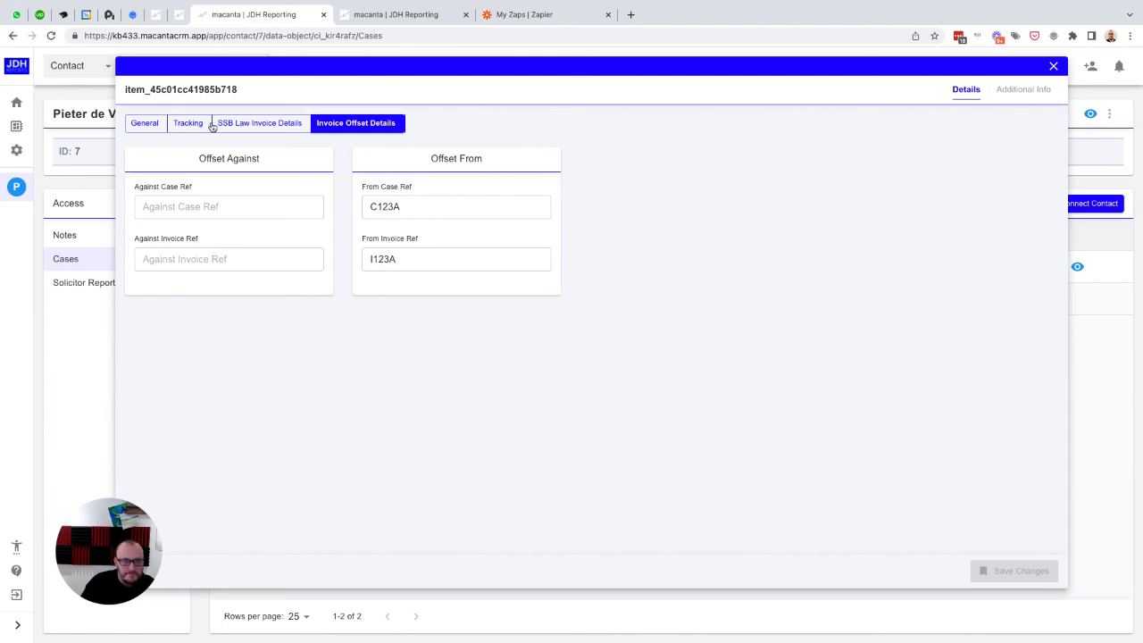
{"action": "left_click", "coordinate": [1054, 67]}
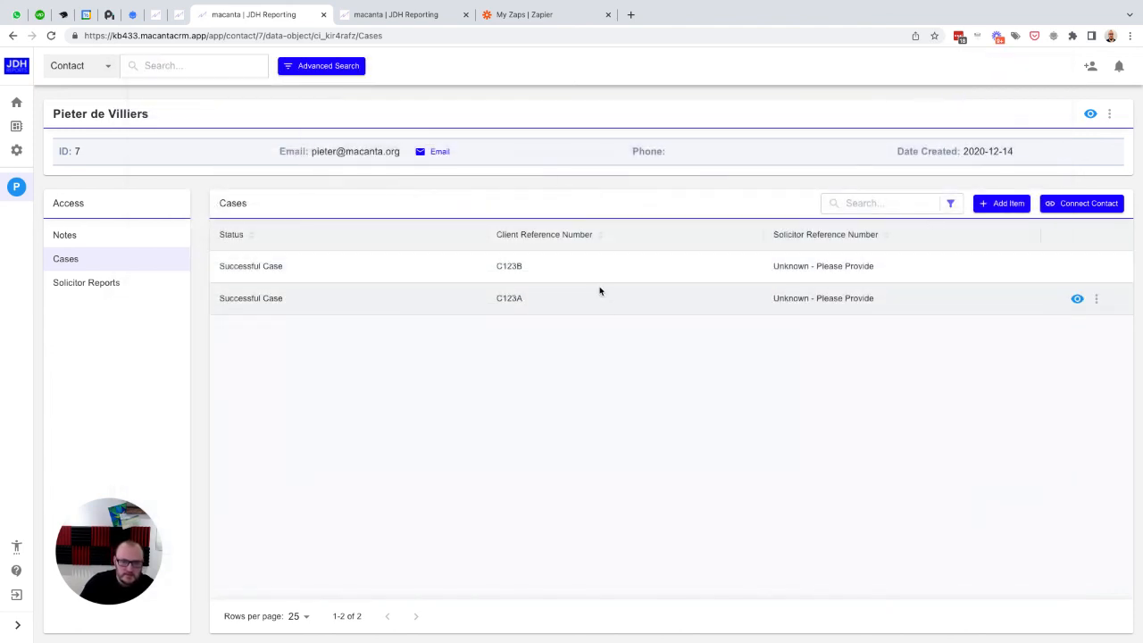